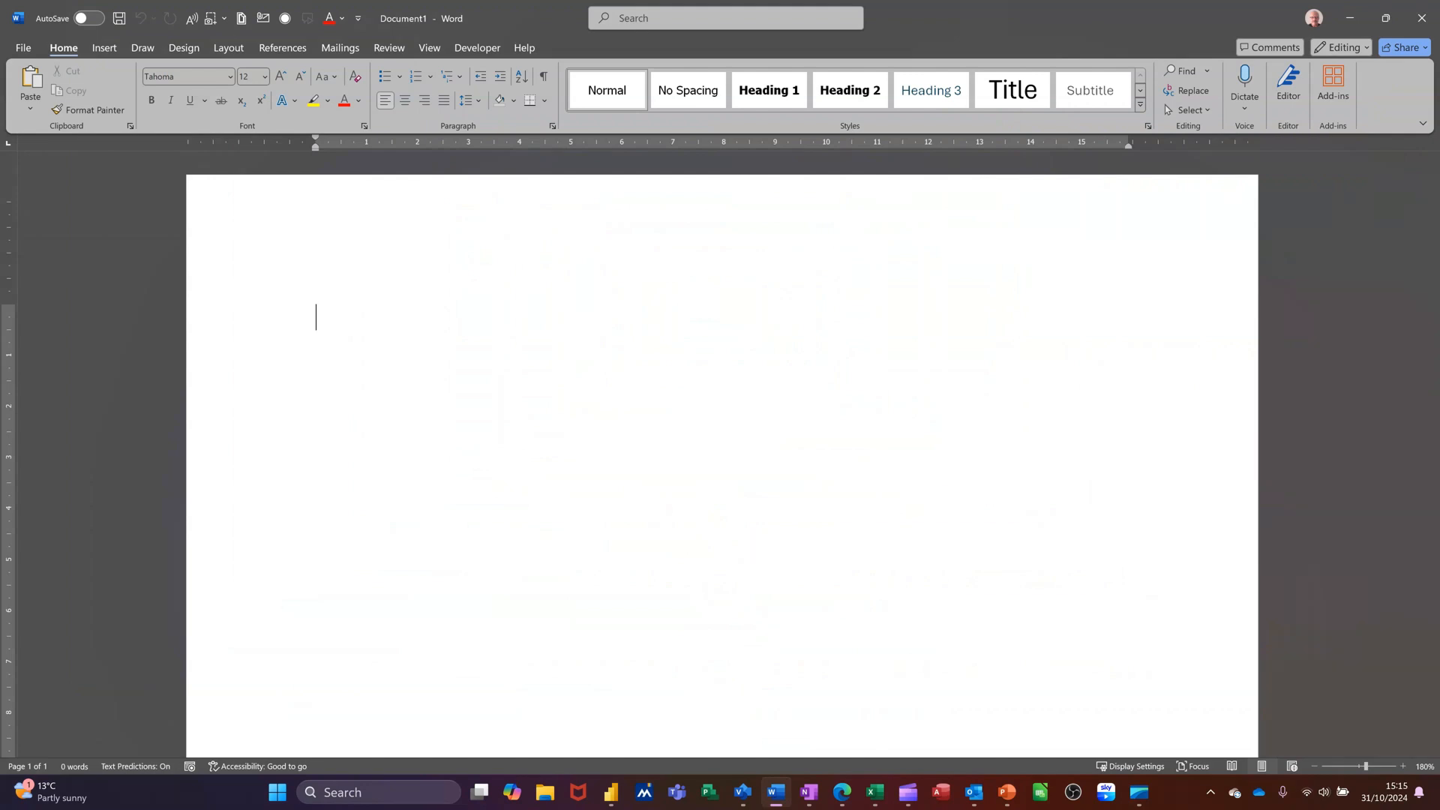
# Create a new blank document
pyautogui.click(28, 56)
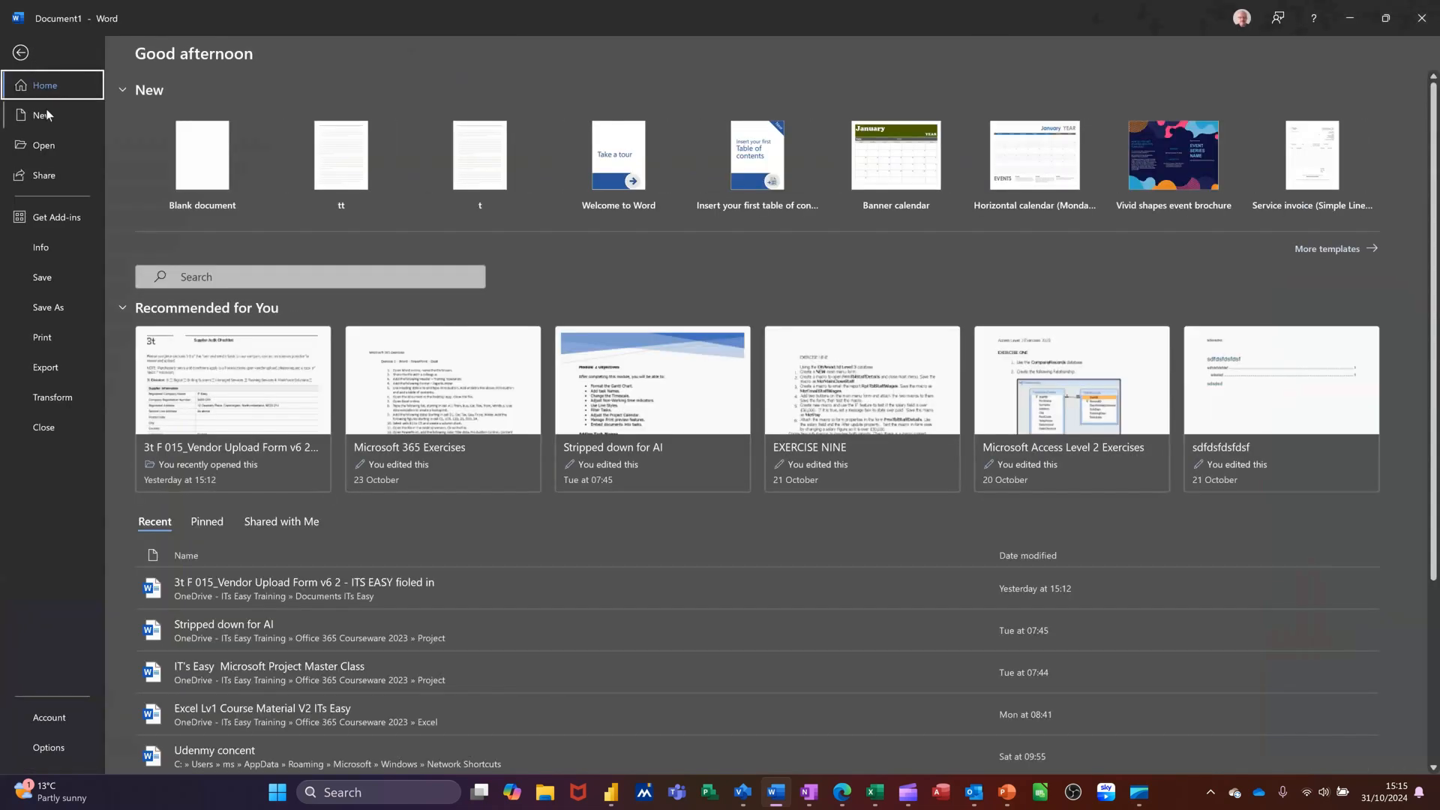
pyautogui.click(46, 113)
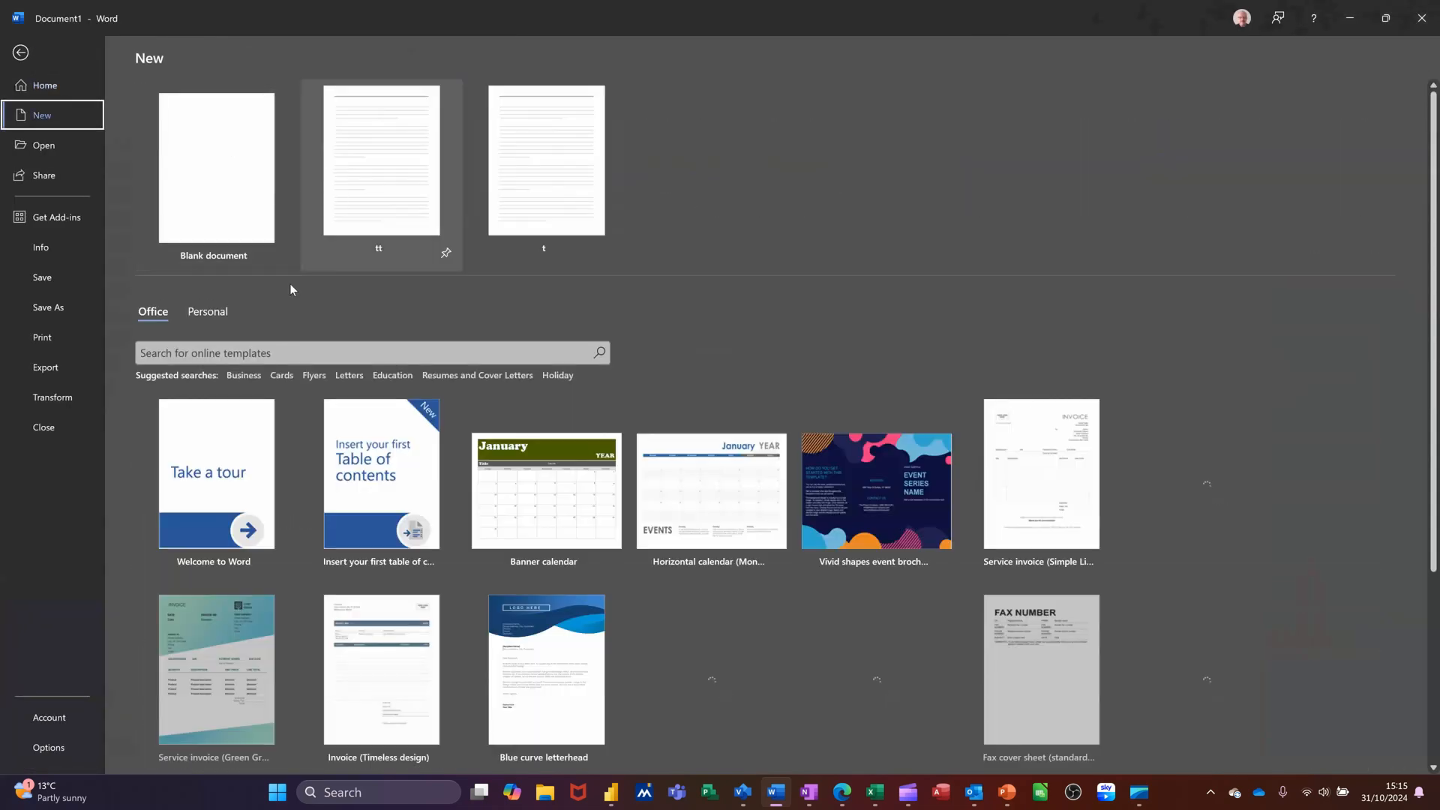
pyautogui.click(45, 84)
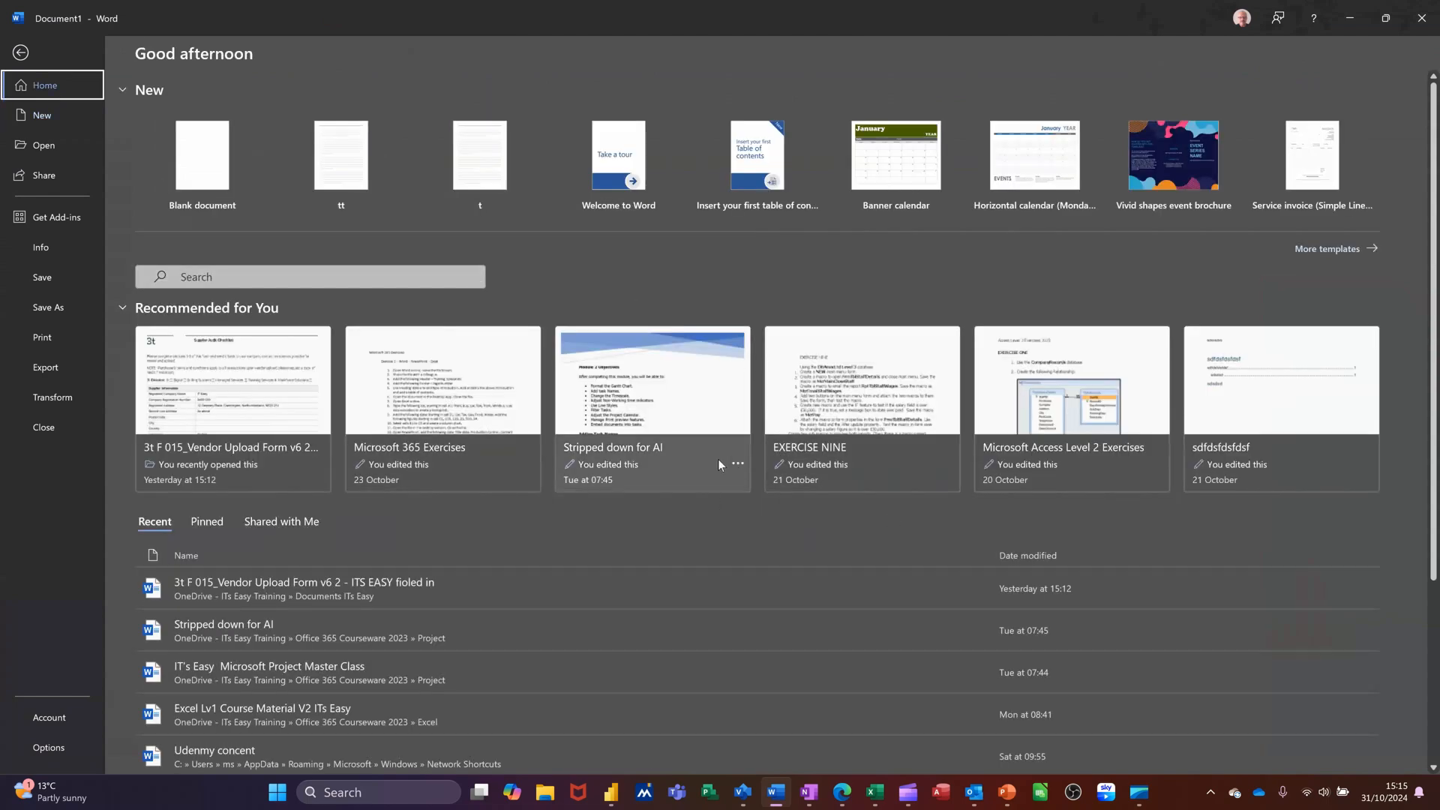
pyautogui.click(202, 164)
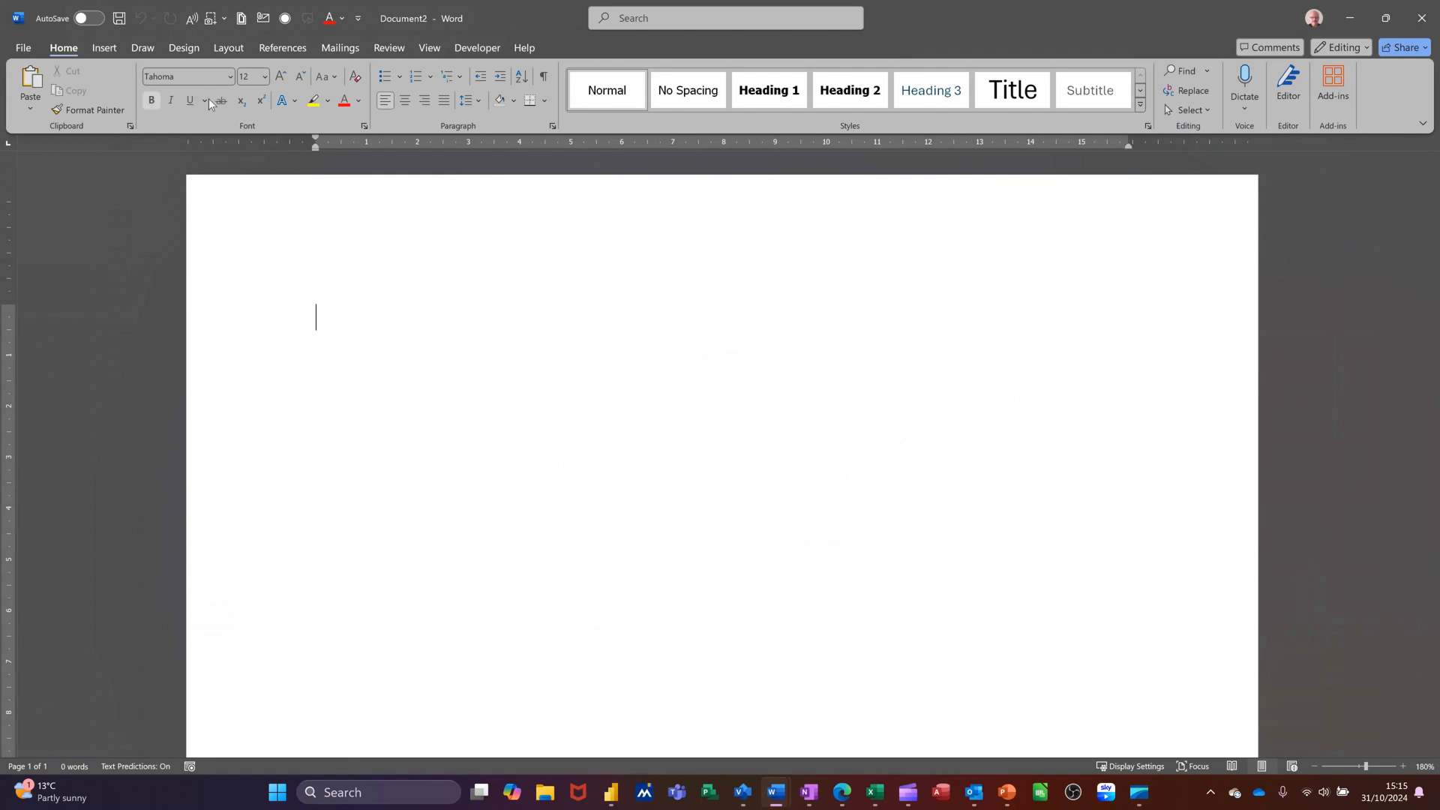
pyautogui.click(105, 48)
pyautogui.click(147, 47)
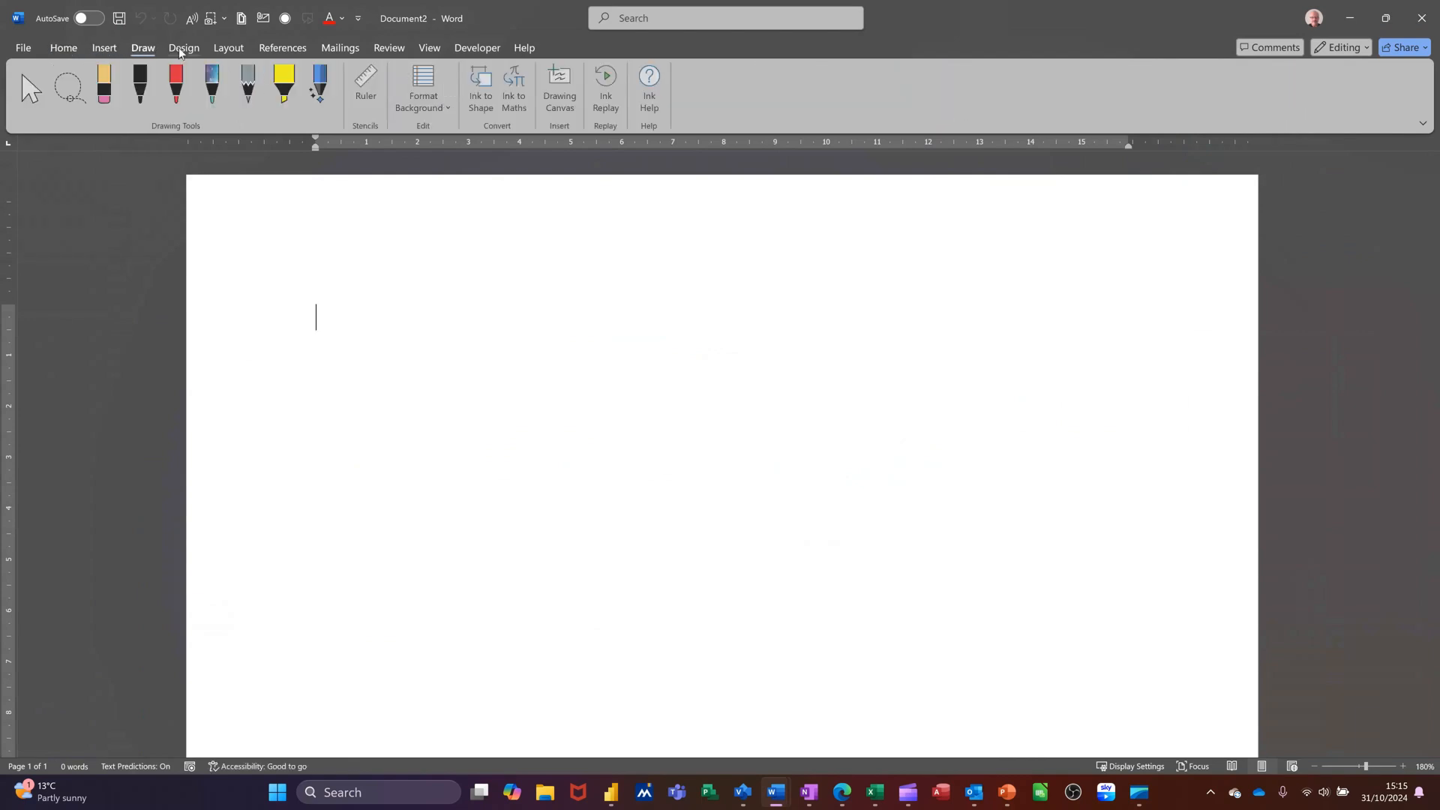
pyautogui.click(197, 49)
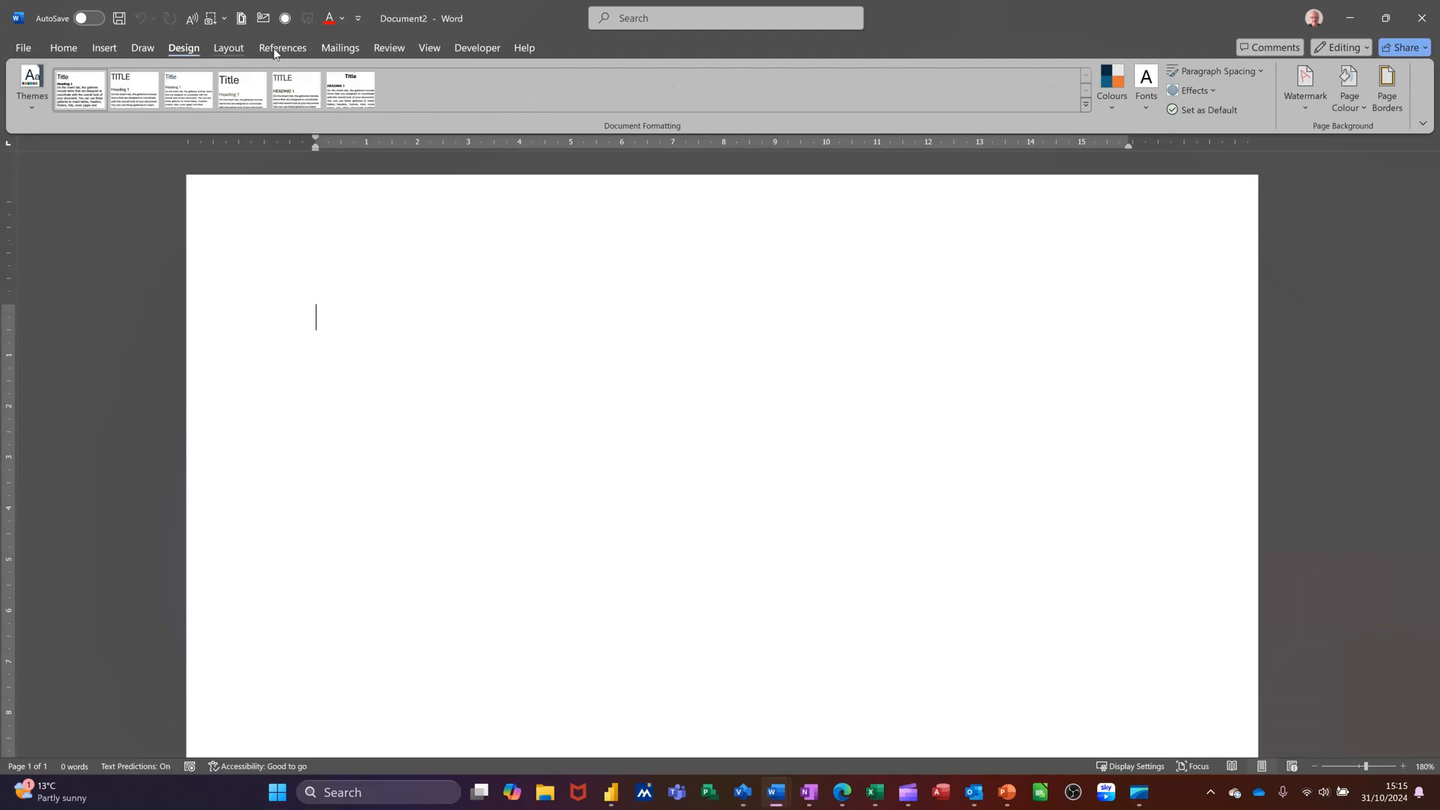
pyautogui.click(228, 47)
pyautogui.click(326, 49)
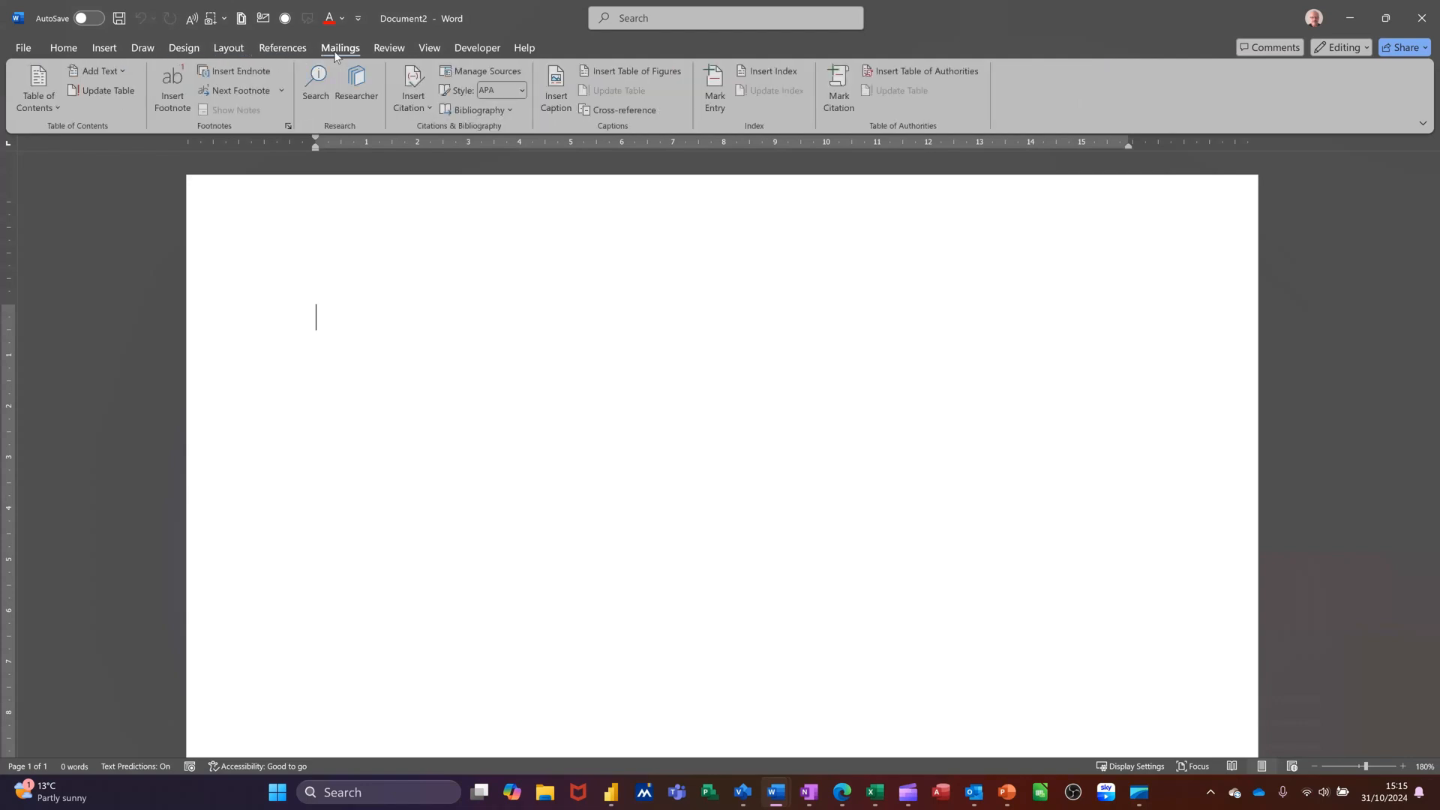
pyautogui.click(63, 48)
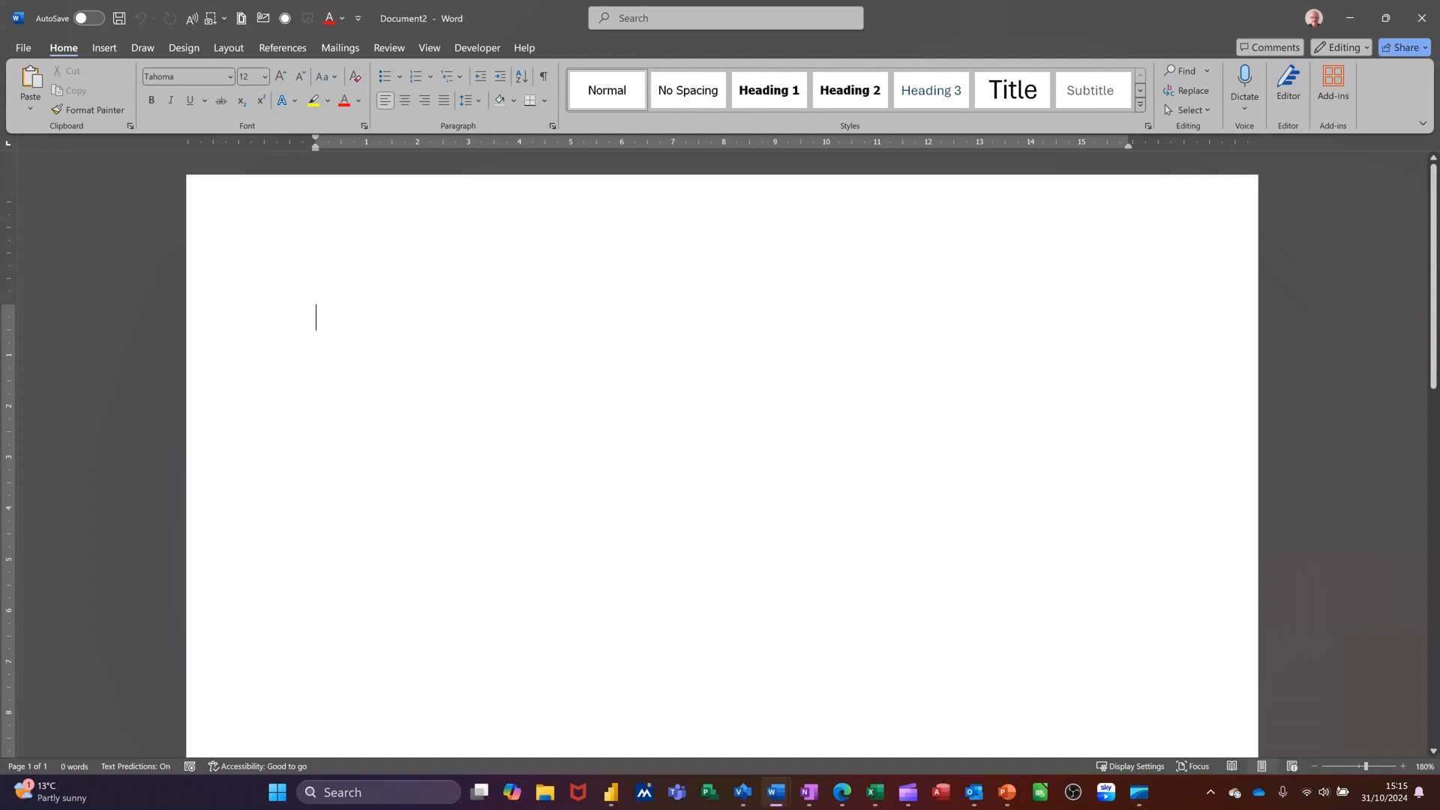
# Type the line 'Dfkjfdkj kj kj khdfgknd knd fk dlhnd' at the top of the page
pyautogui.write('dfkjfdkj kj kj khdf')
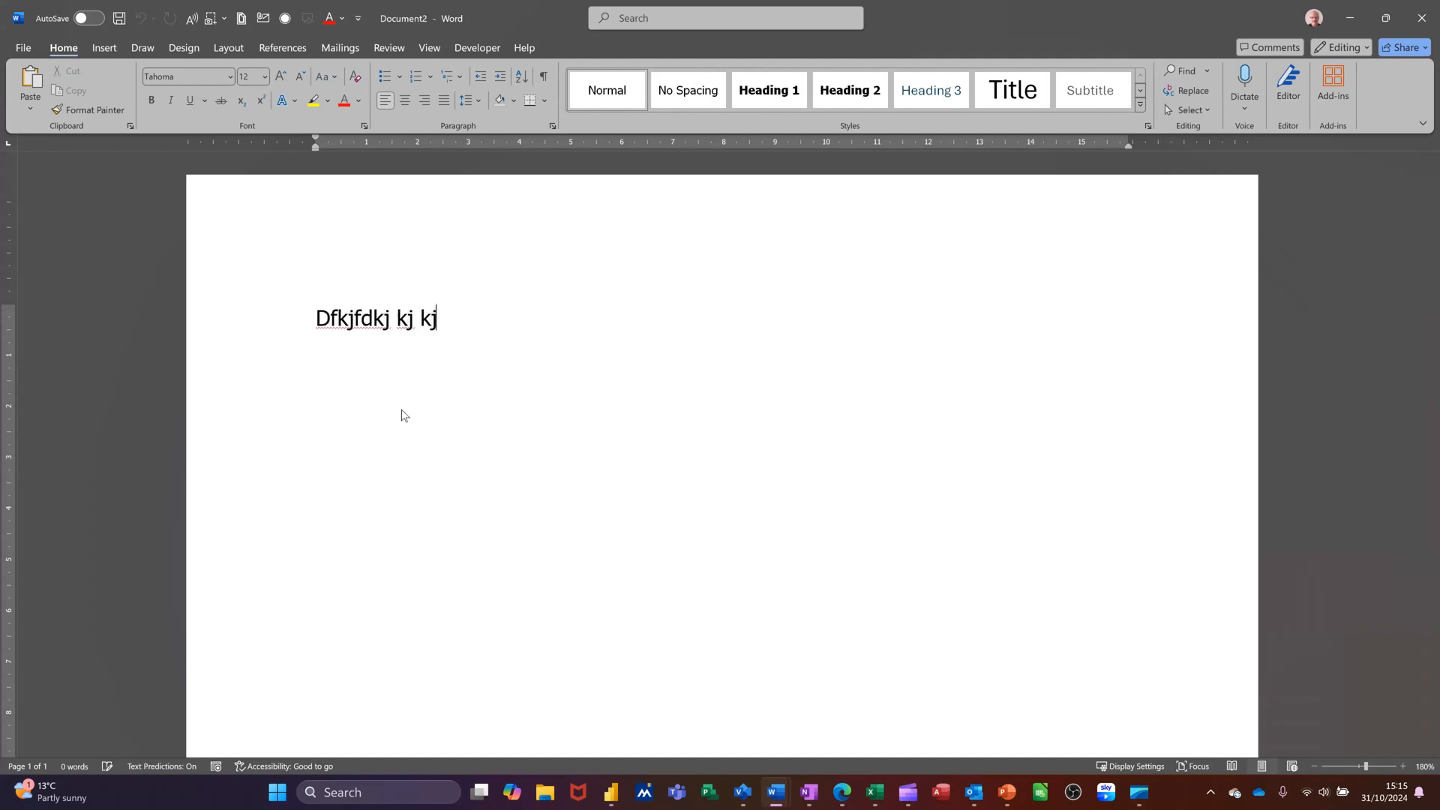
pyautogui.write('gknd knd fk dlhnd')
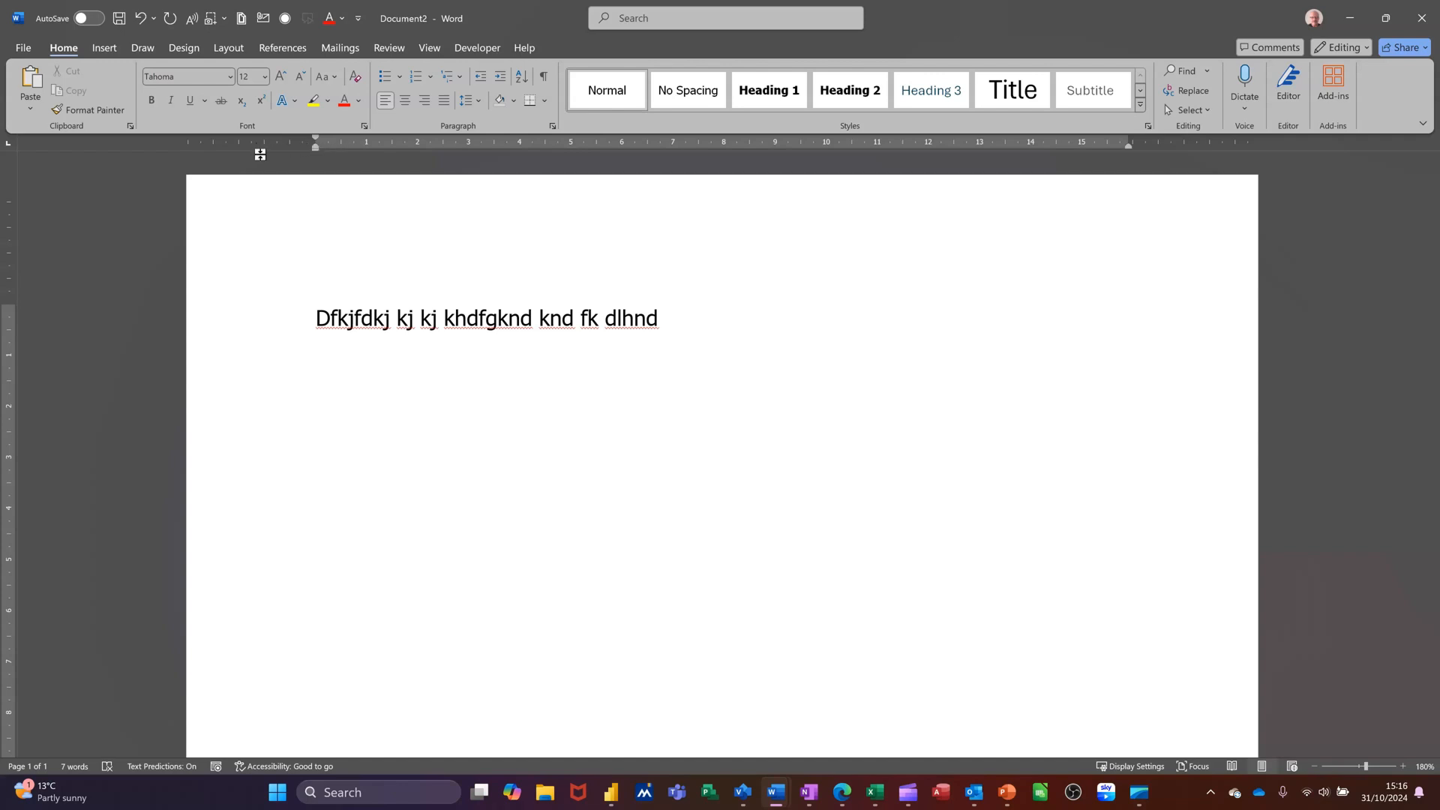
# Select the whole first line and make it bold
pyautogui.click(245, 321)
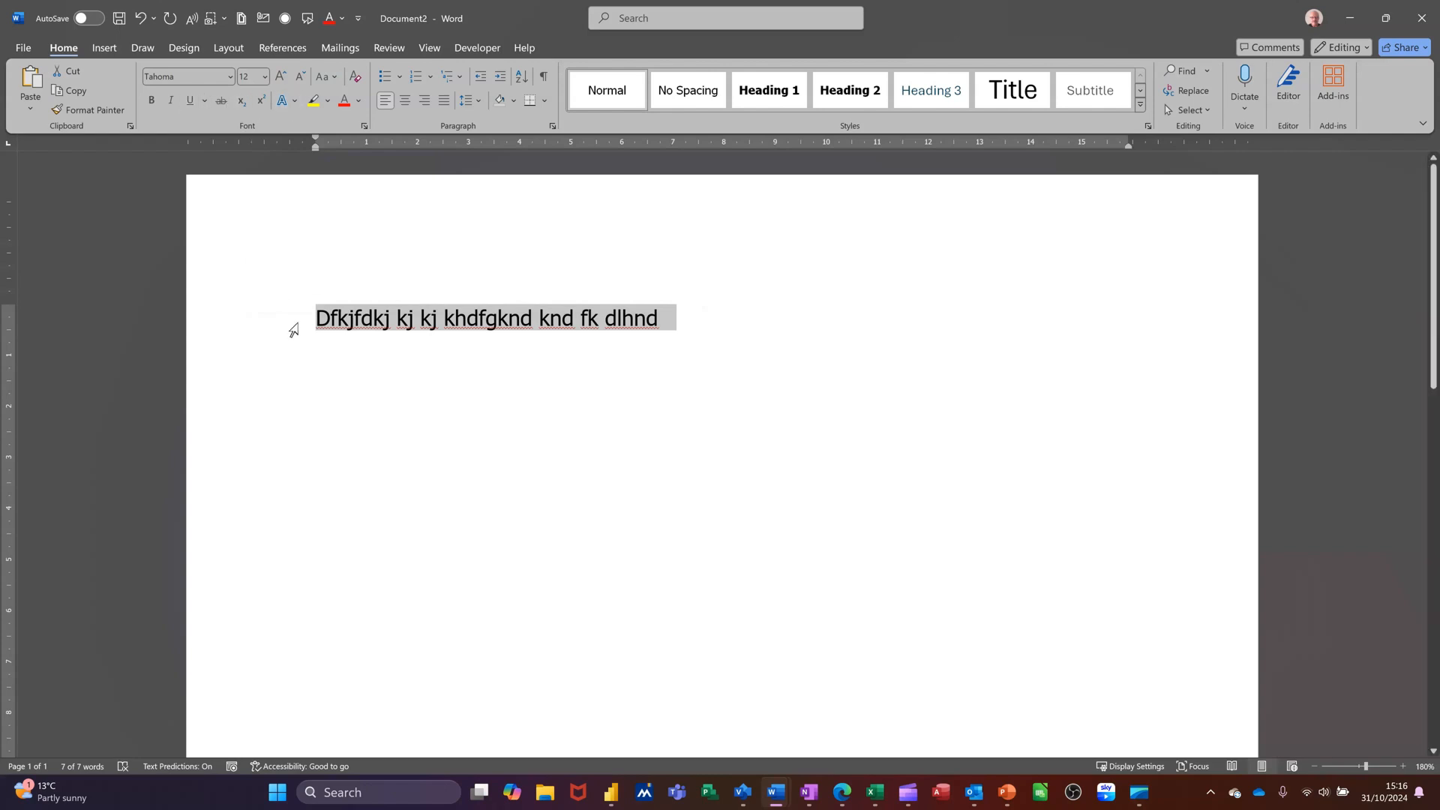
pyautogui.click(388, 344)
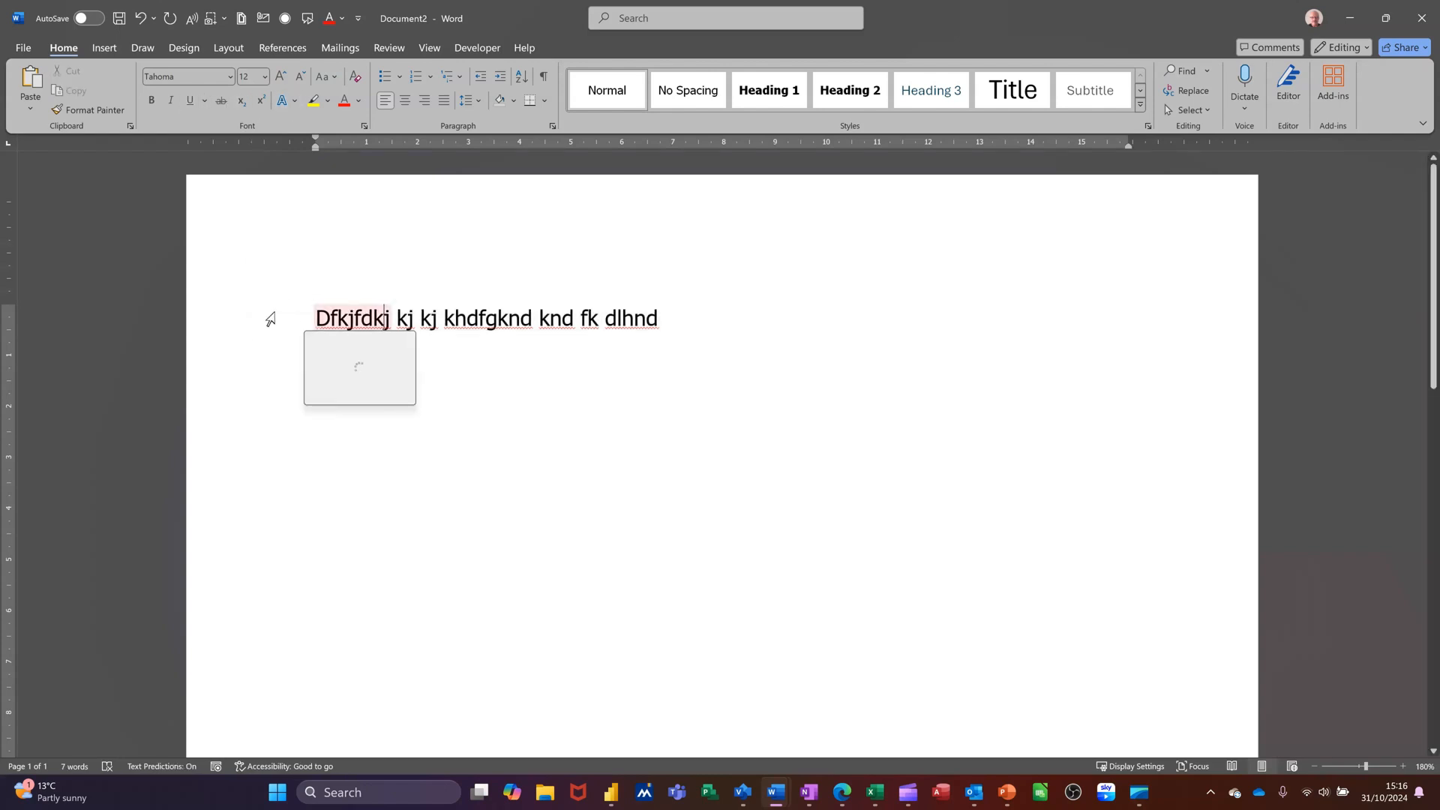
pyautogui.click(272, 318)
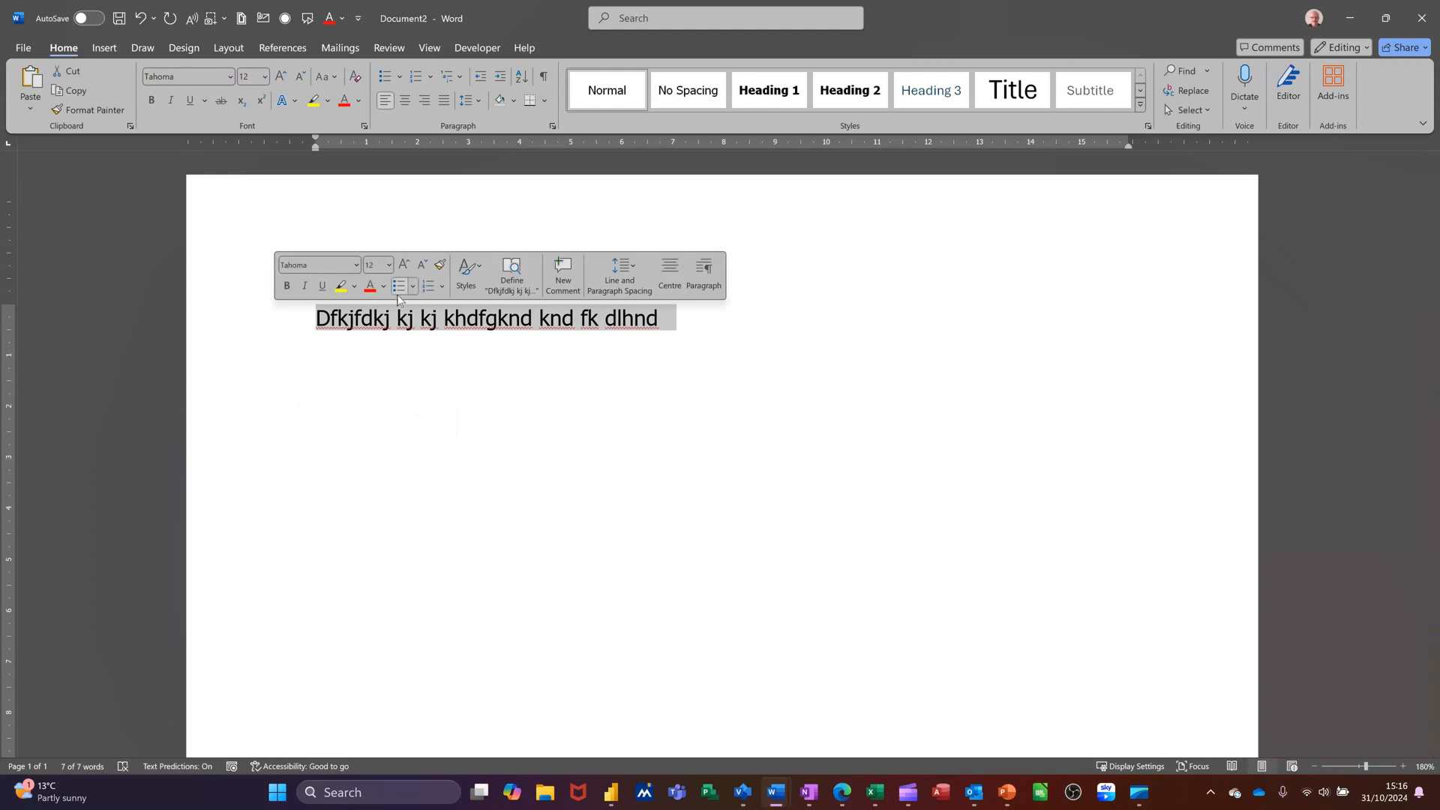
pyautogui.click(395, 334)
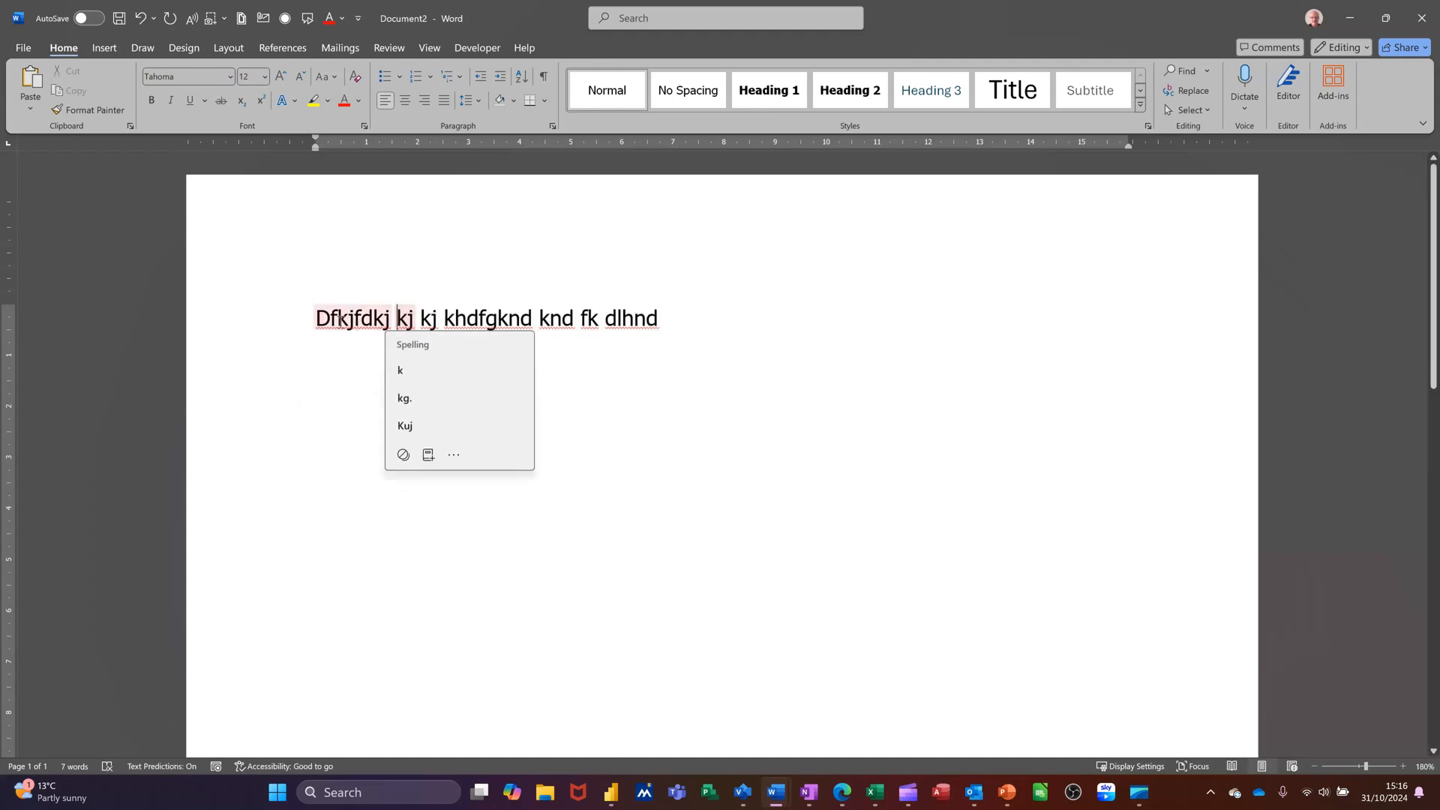
pyautogui.click(280, 331)
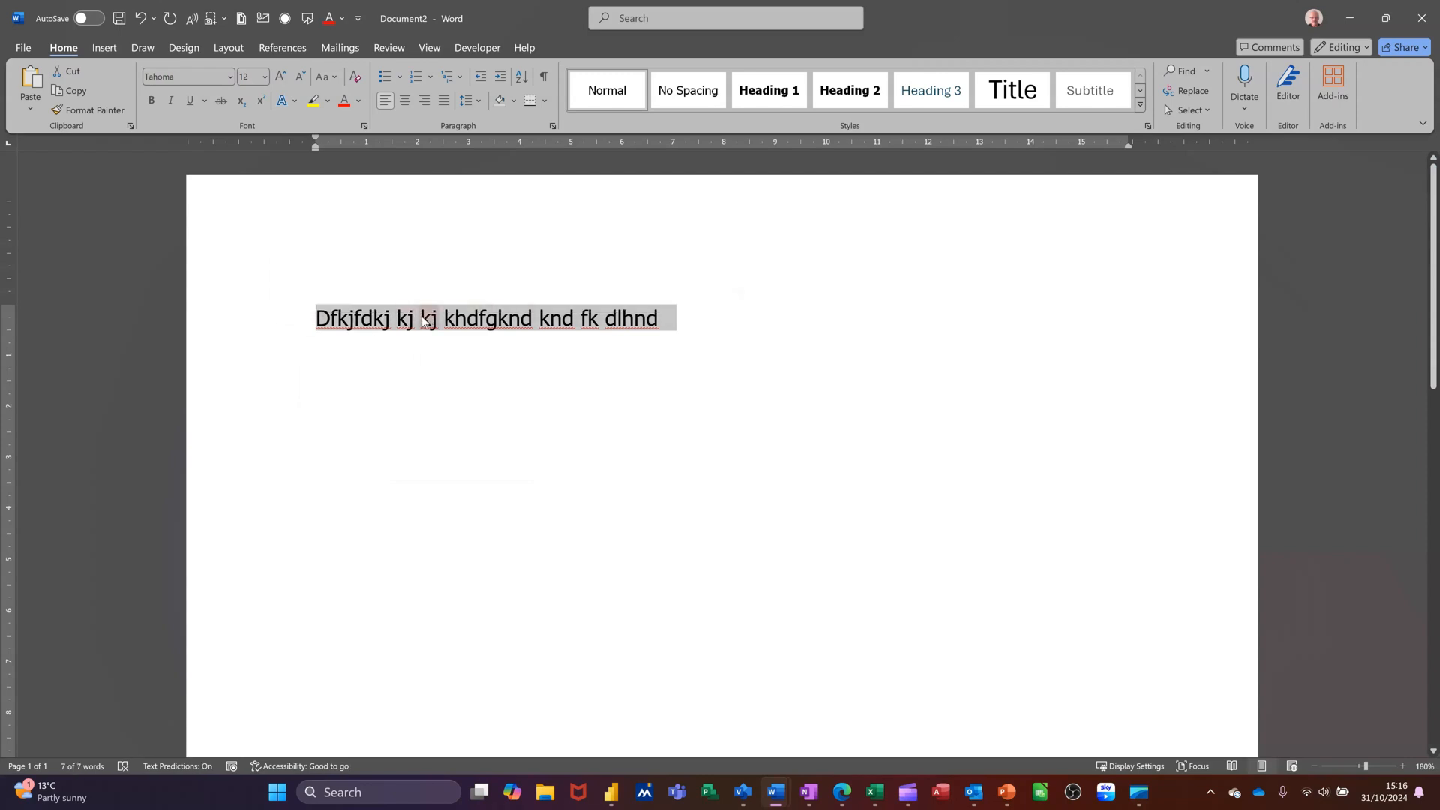
pyautogui.click(363, 321)
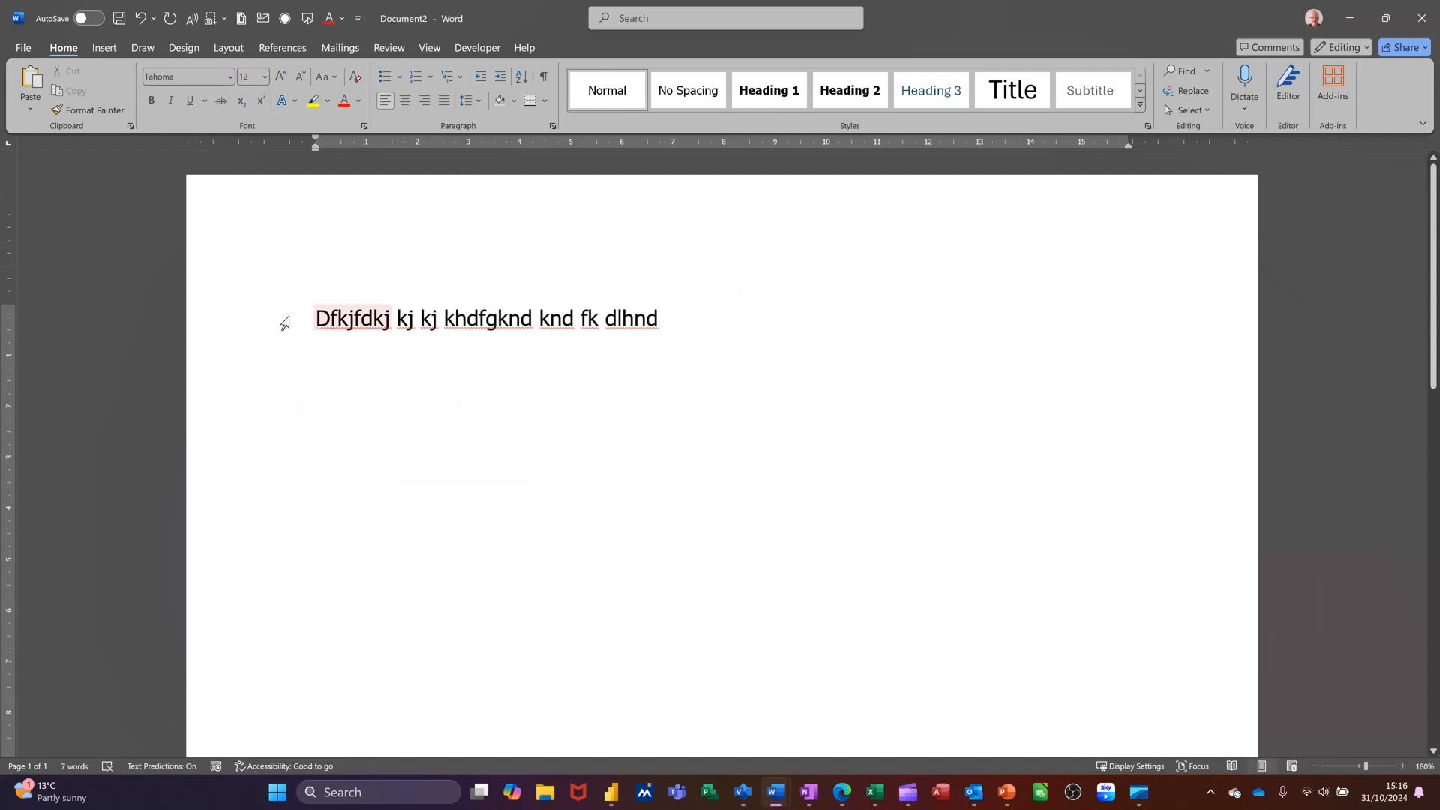
pyautogui.click(285, 322)
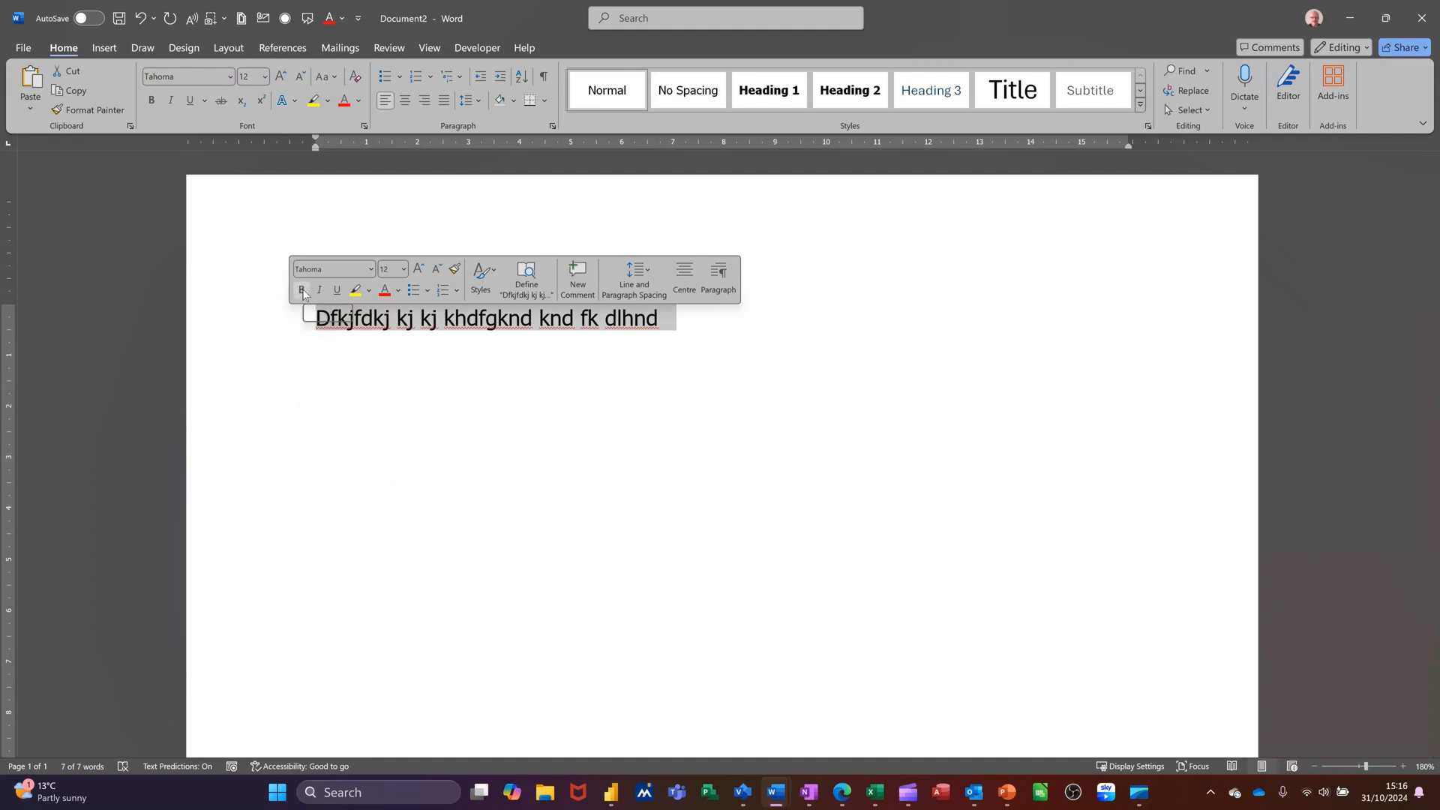
pyautogui.click(153, 99)
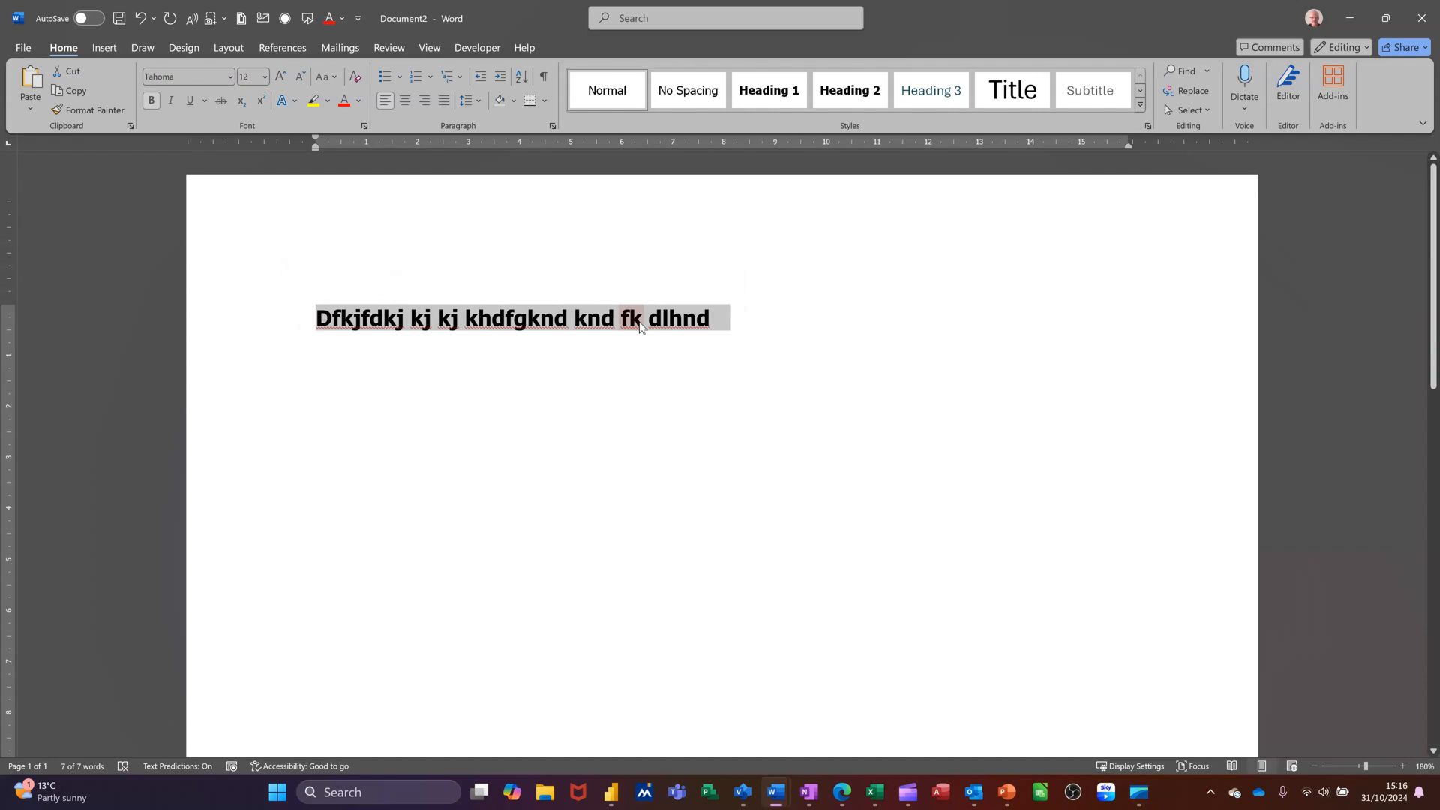
# Append 'djdjdjd' in bold to the first line, then switch bold off and type 'hfhdhdhd hdhdhdhd'
pyautogui.click(745, 324)
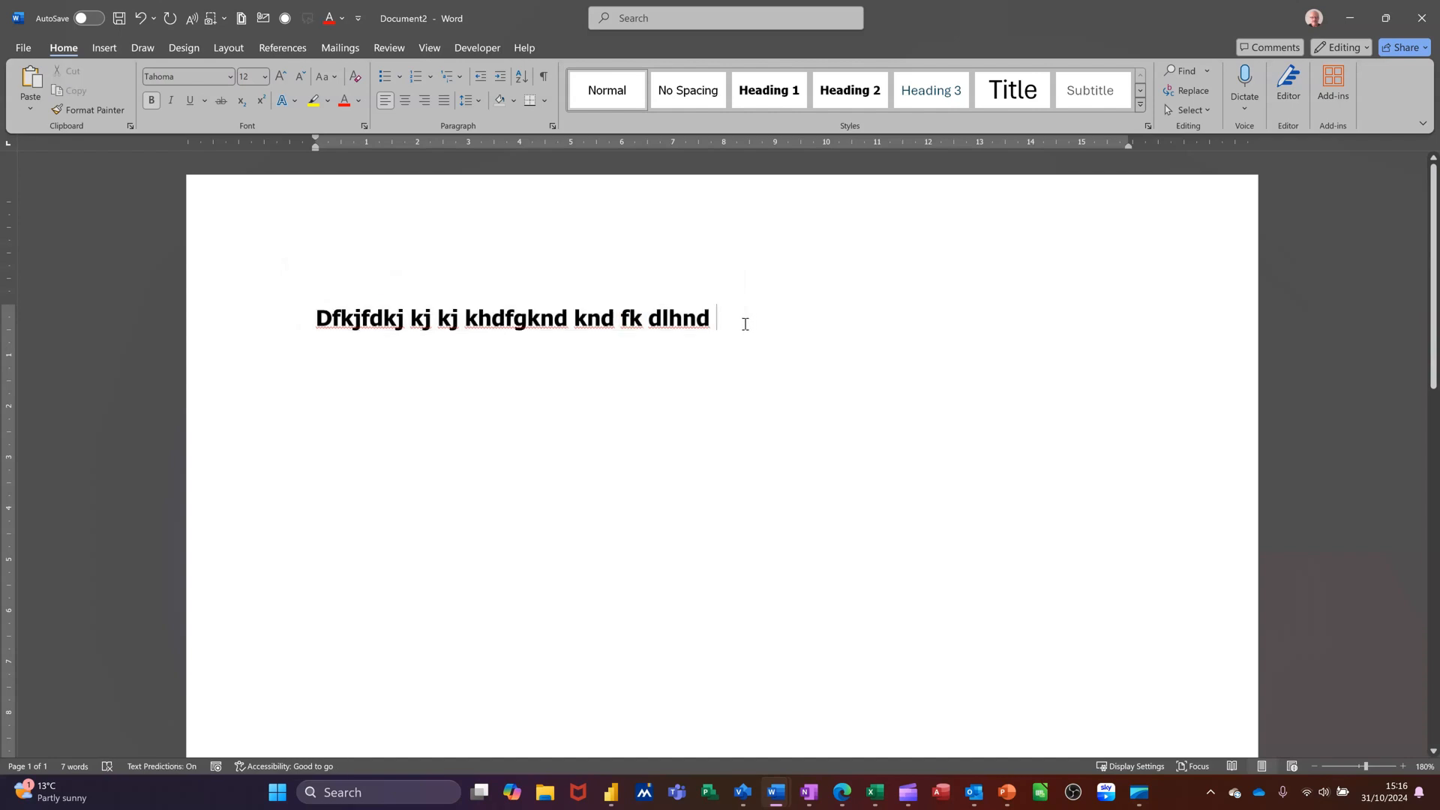
pyautogui.write('djdjdjd')
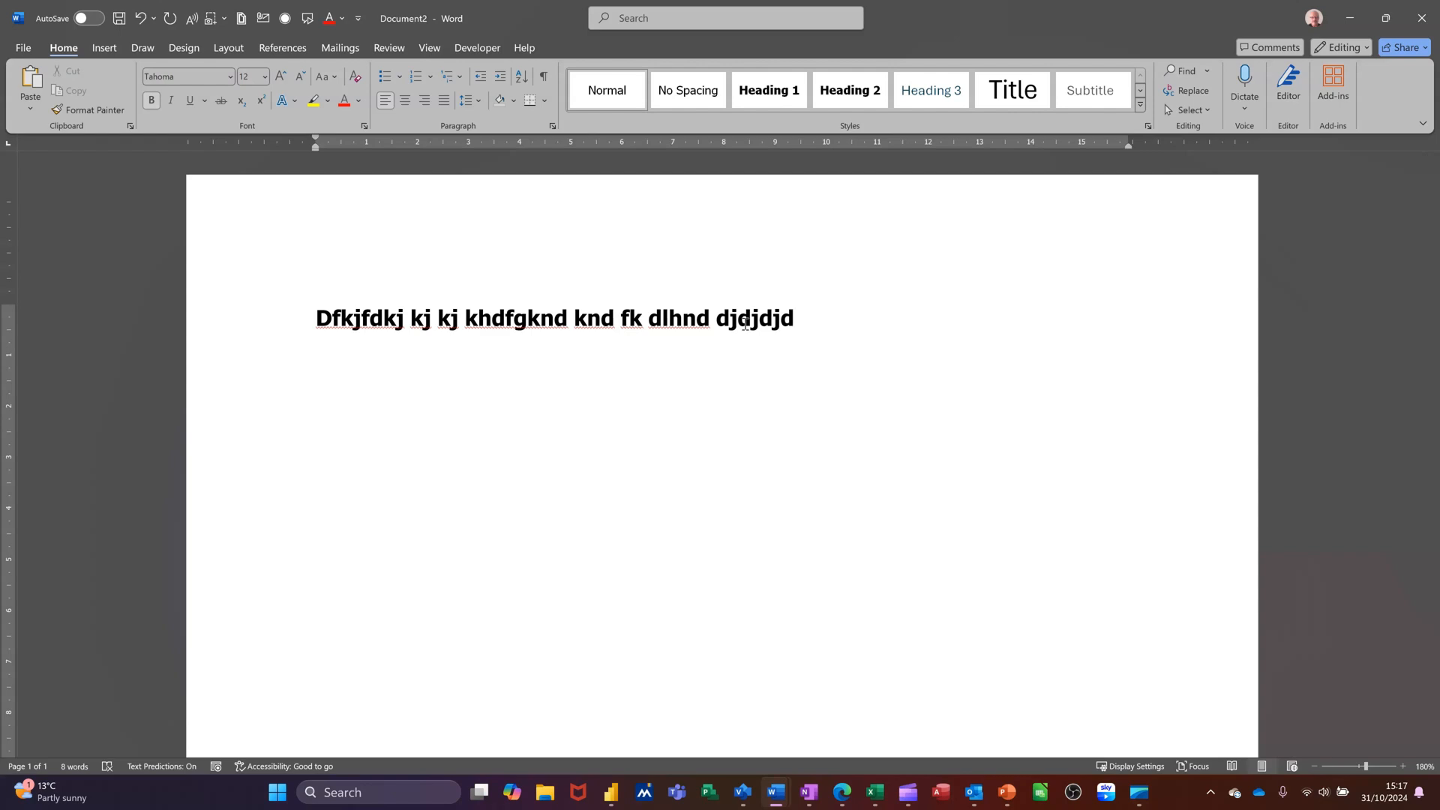
pyautogui.hotkey('ctrl', 'b')
pyautogui.write('hfhdhdhd hdhdhdhd')
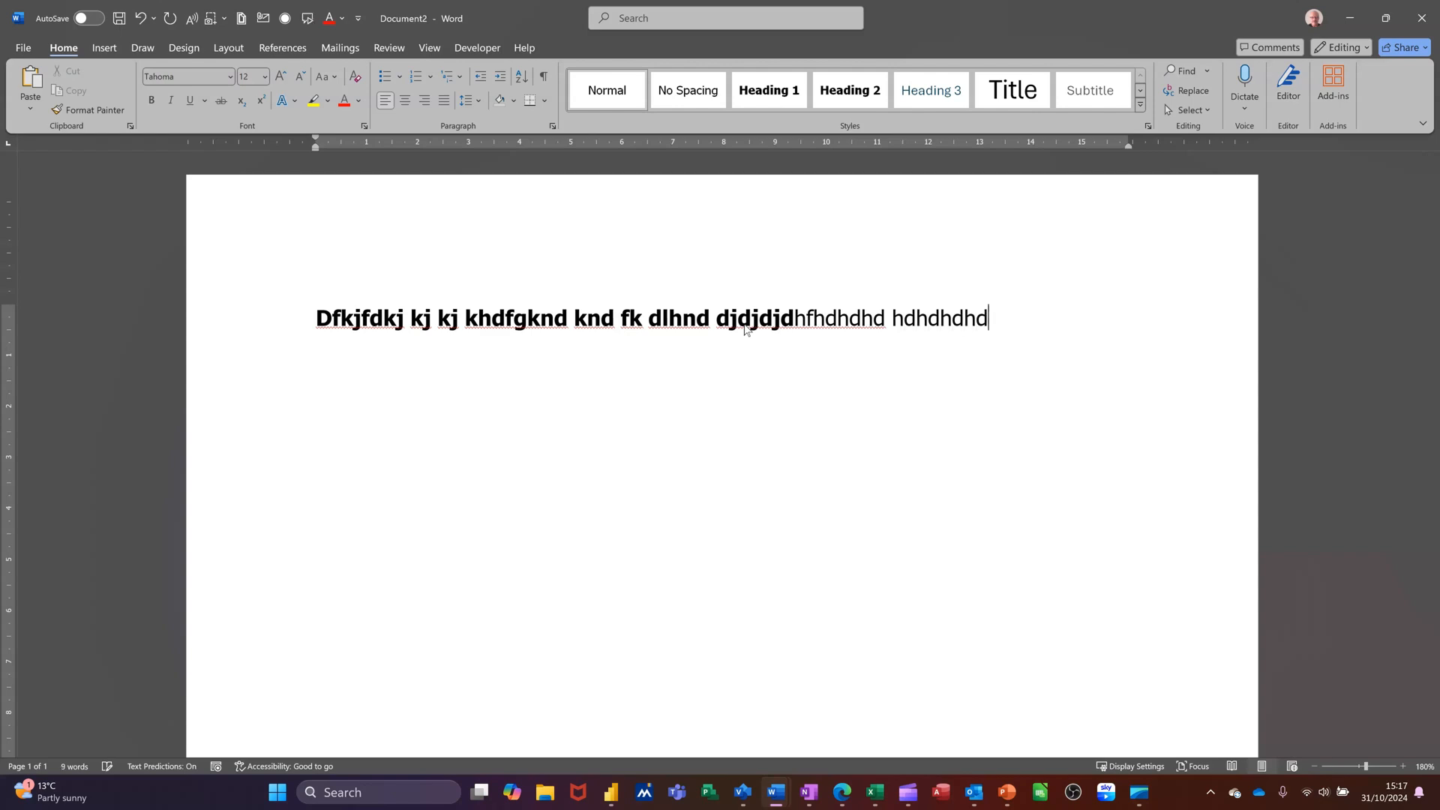
# Start a new paragraph and type 'Dhdhdh h hd hd hd h dhd hd hd hdhd hd'
pyautogui.press('Return')
pyautogui.write('Dhdhdh h h')
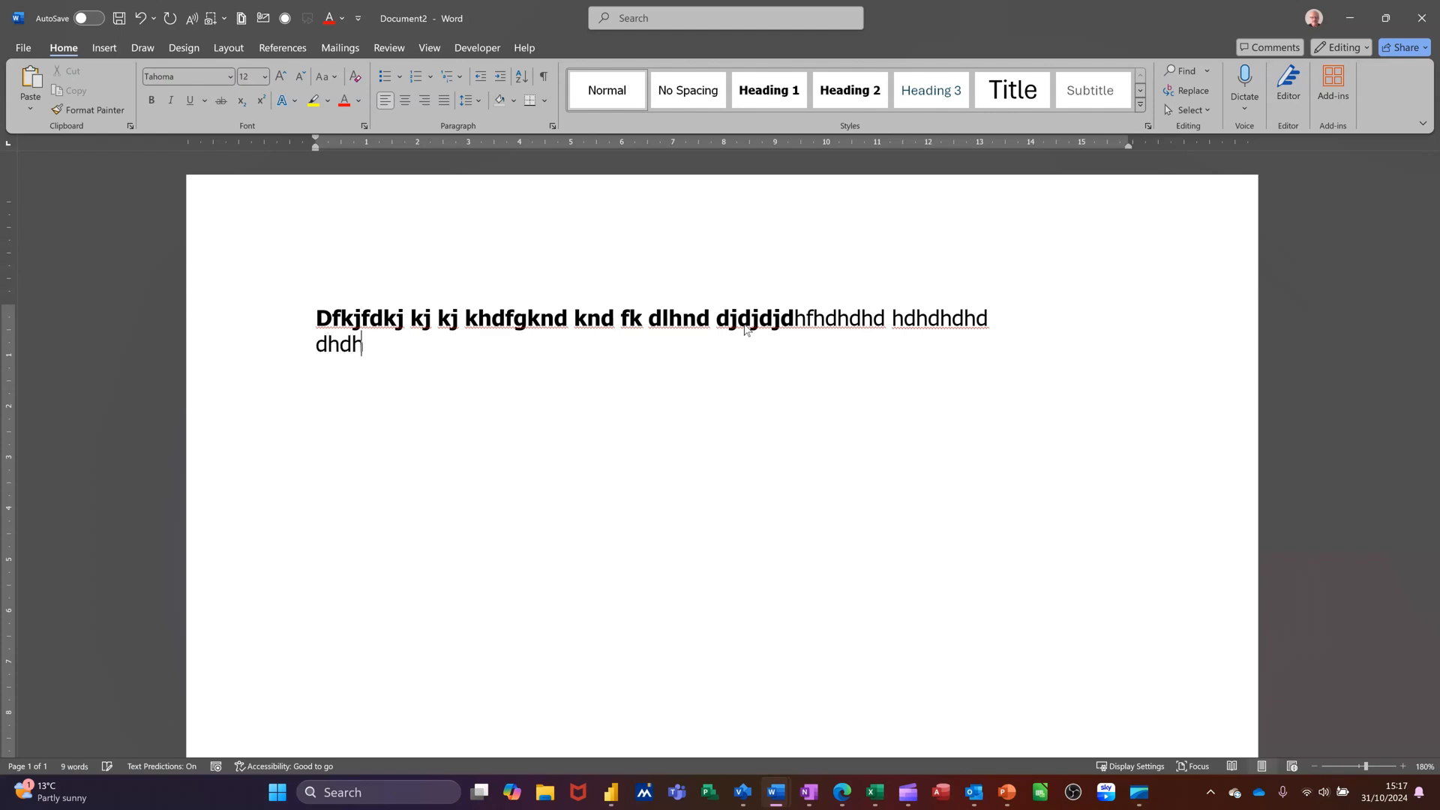
pyautogui.write('d hd hd h')
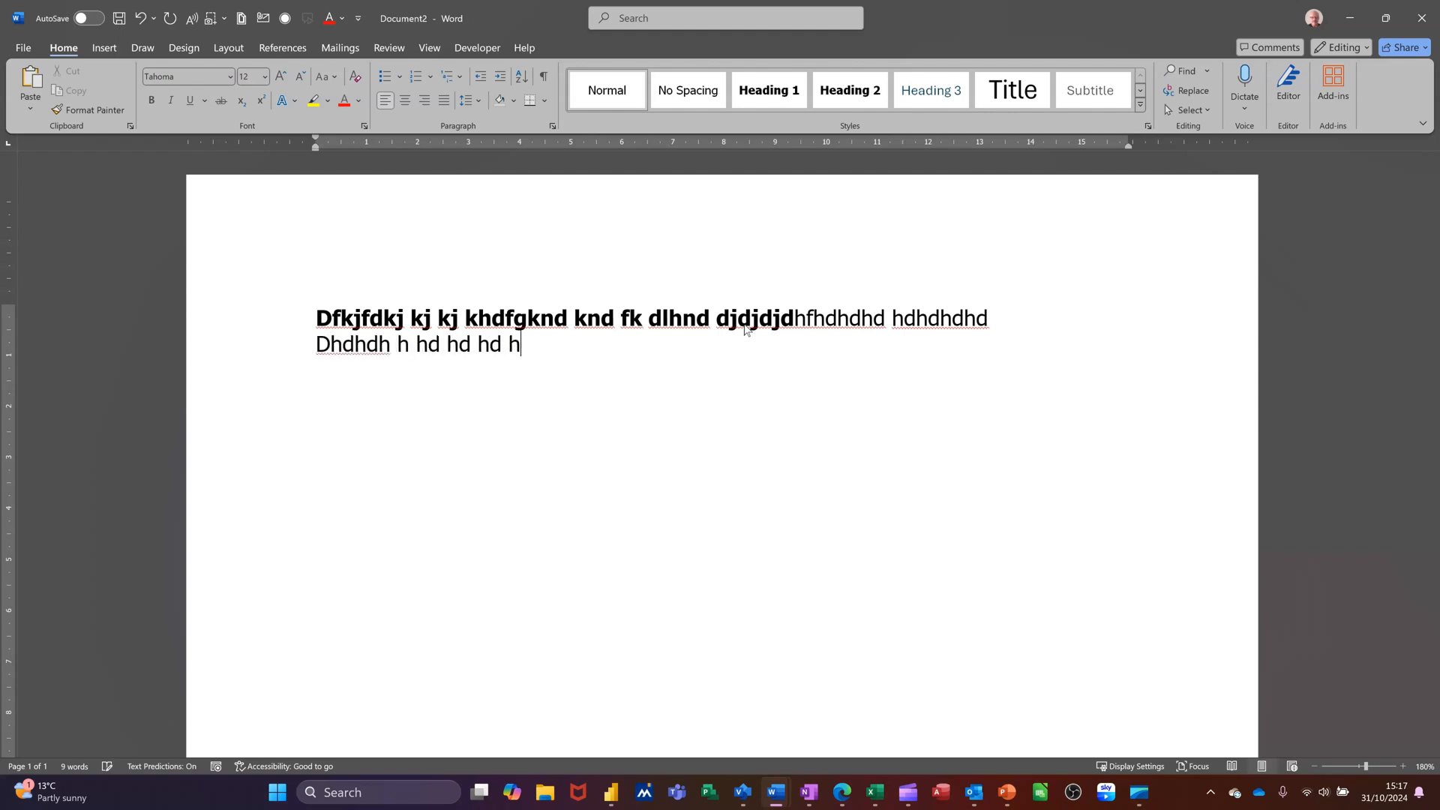
pyautogui.write(' dhd hd hd hdhd hd')
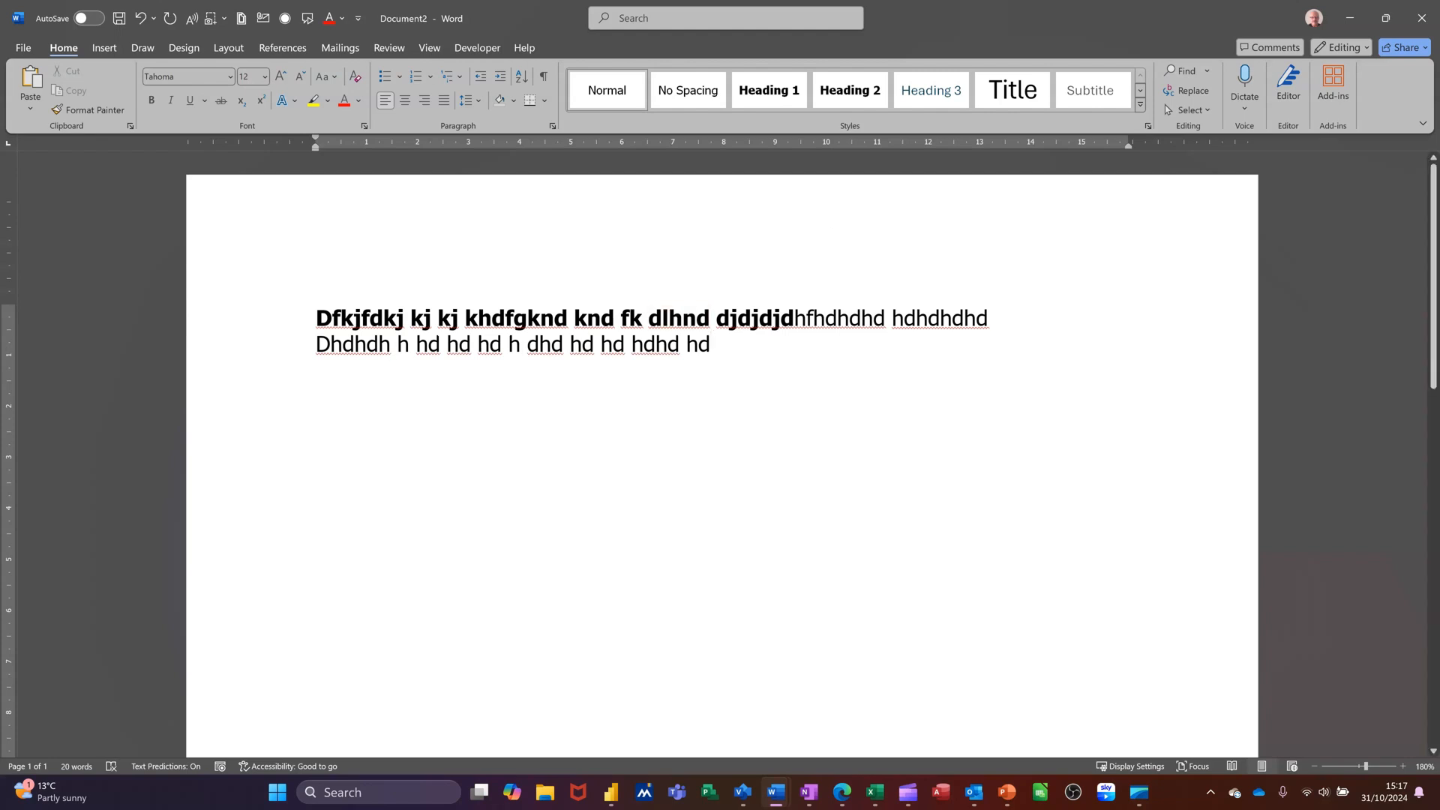
# Select the whole second line and make it underlined, italic and bold
pyautogui.click(277, 349)
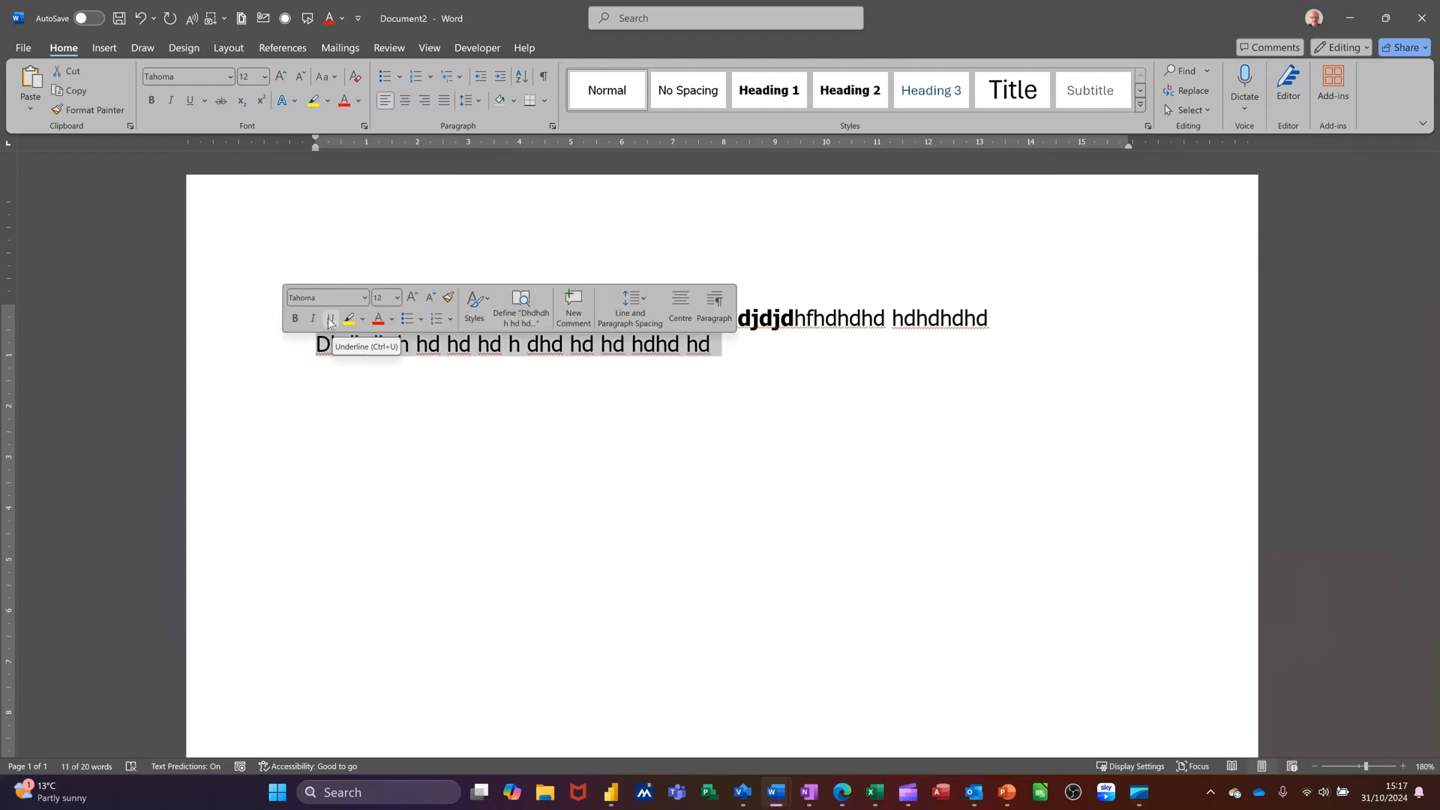
pyautogui.click(332, 320)
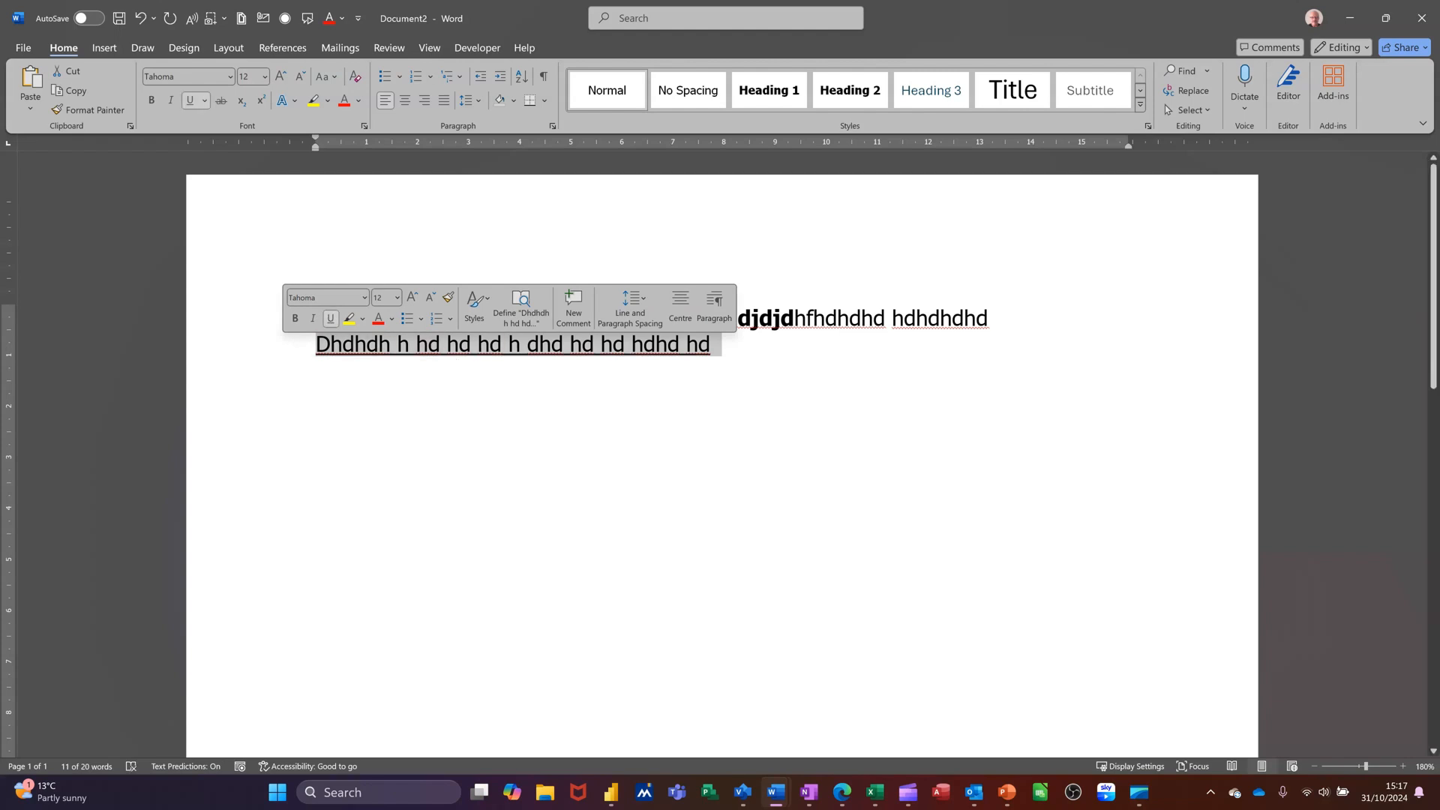
pyautogui.click(314, 320)
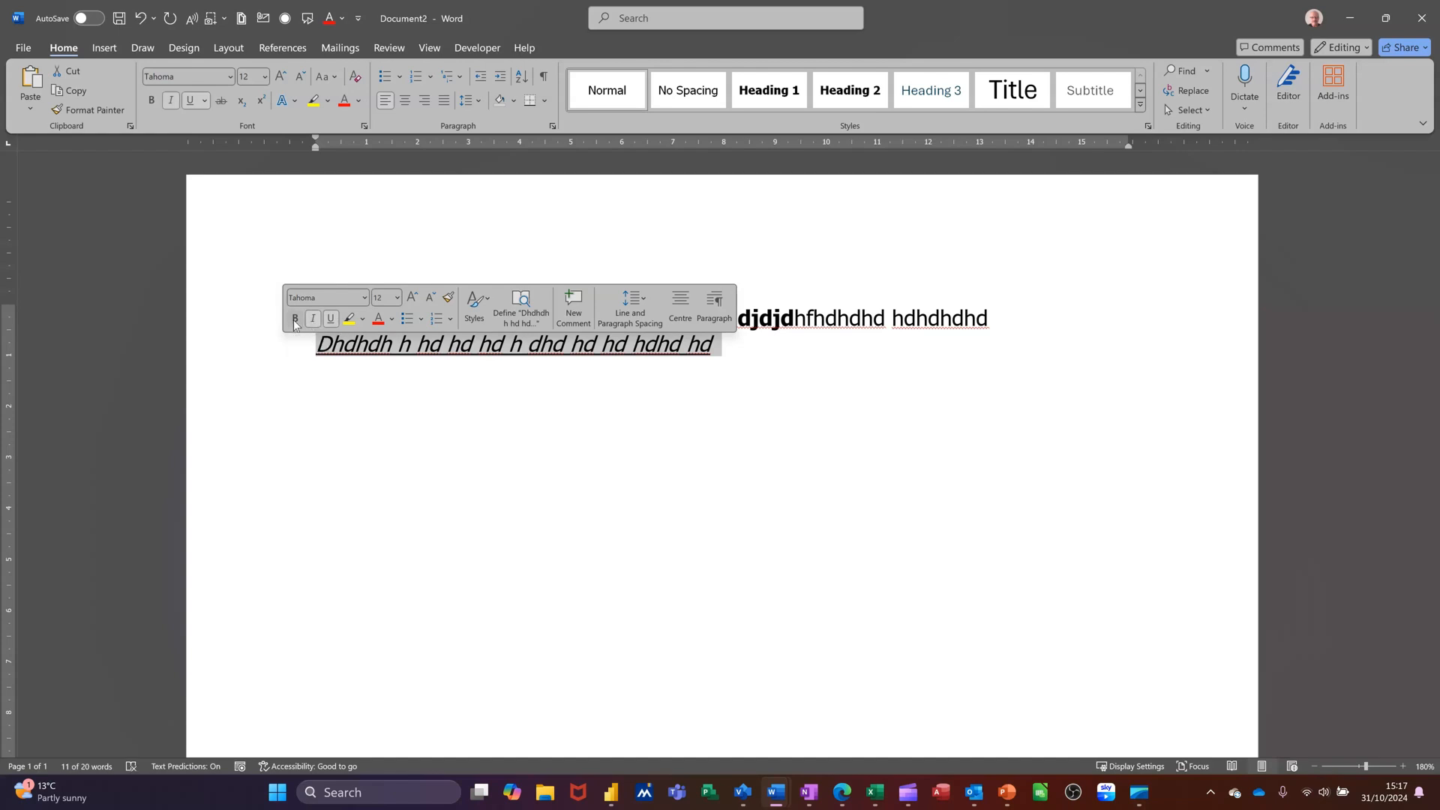
pyautogui.click(294, 321)
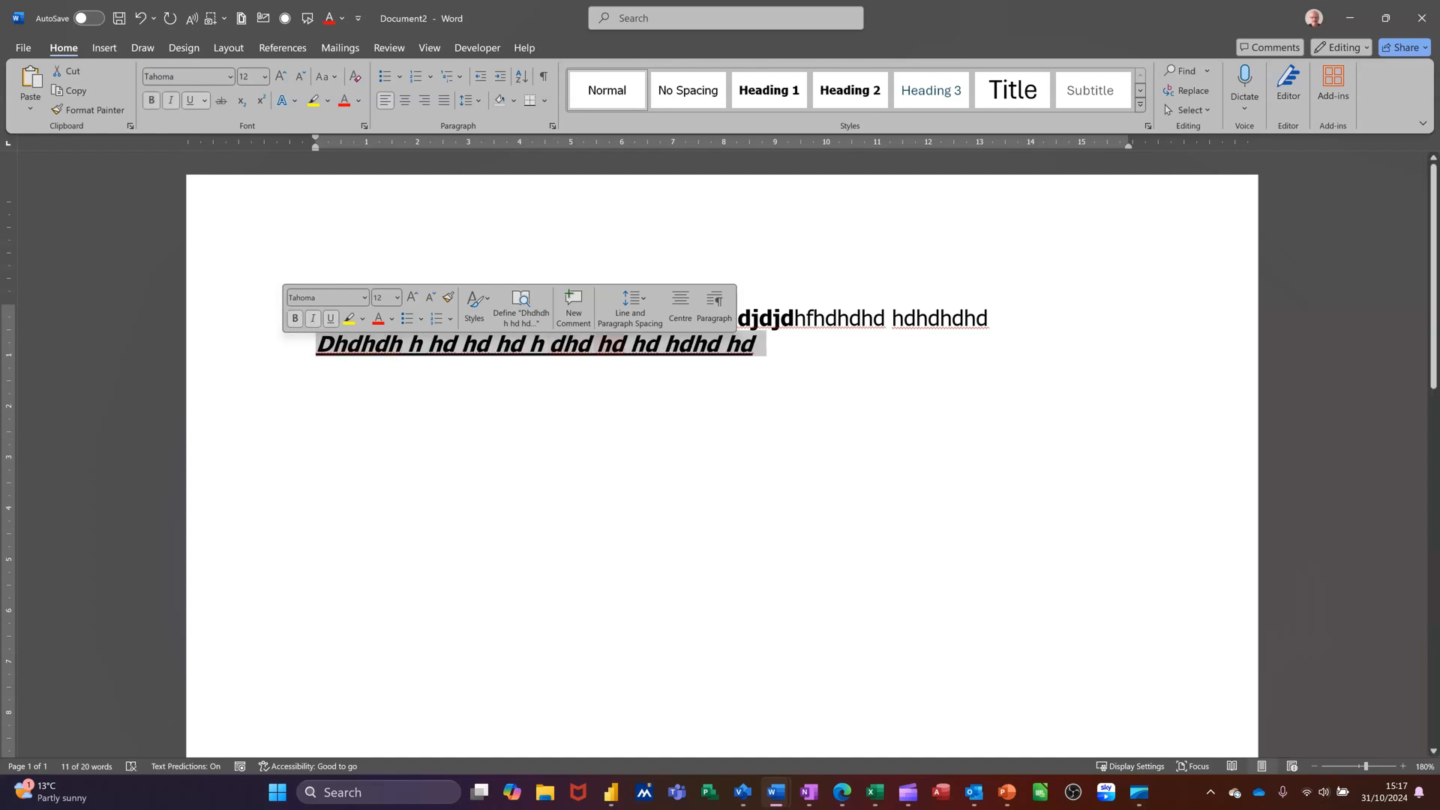
pyautogui.press('End')
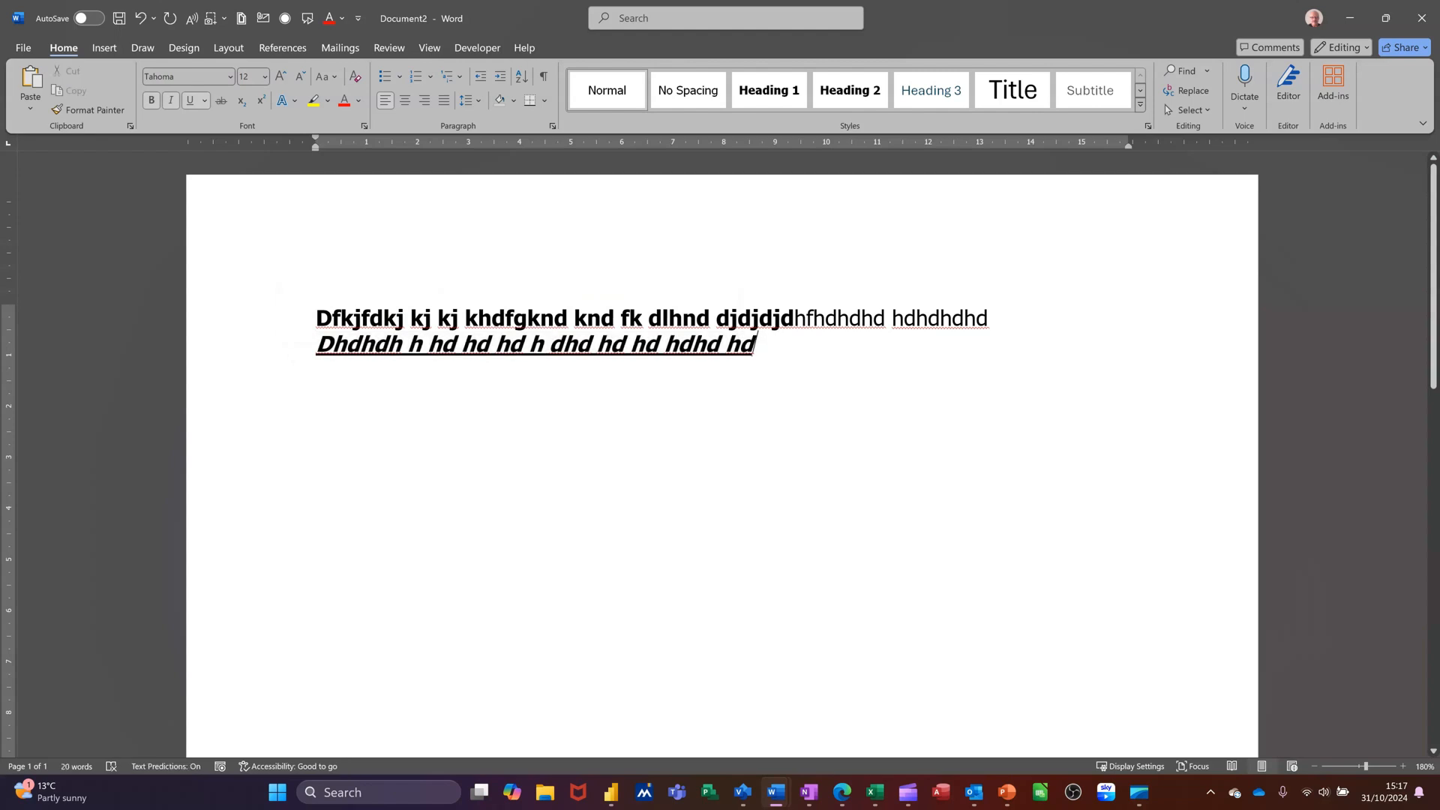
# Add 'dfjdkjdkjd' to the second line, then reset character formatting and type 'dshgsssj j jws jsj s' as plain text
pyautogui.write('dfjdkjdkjd')
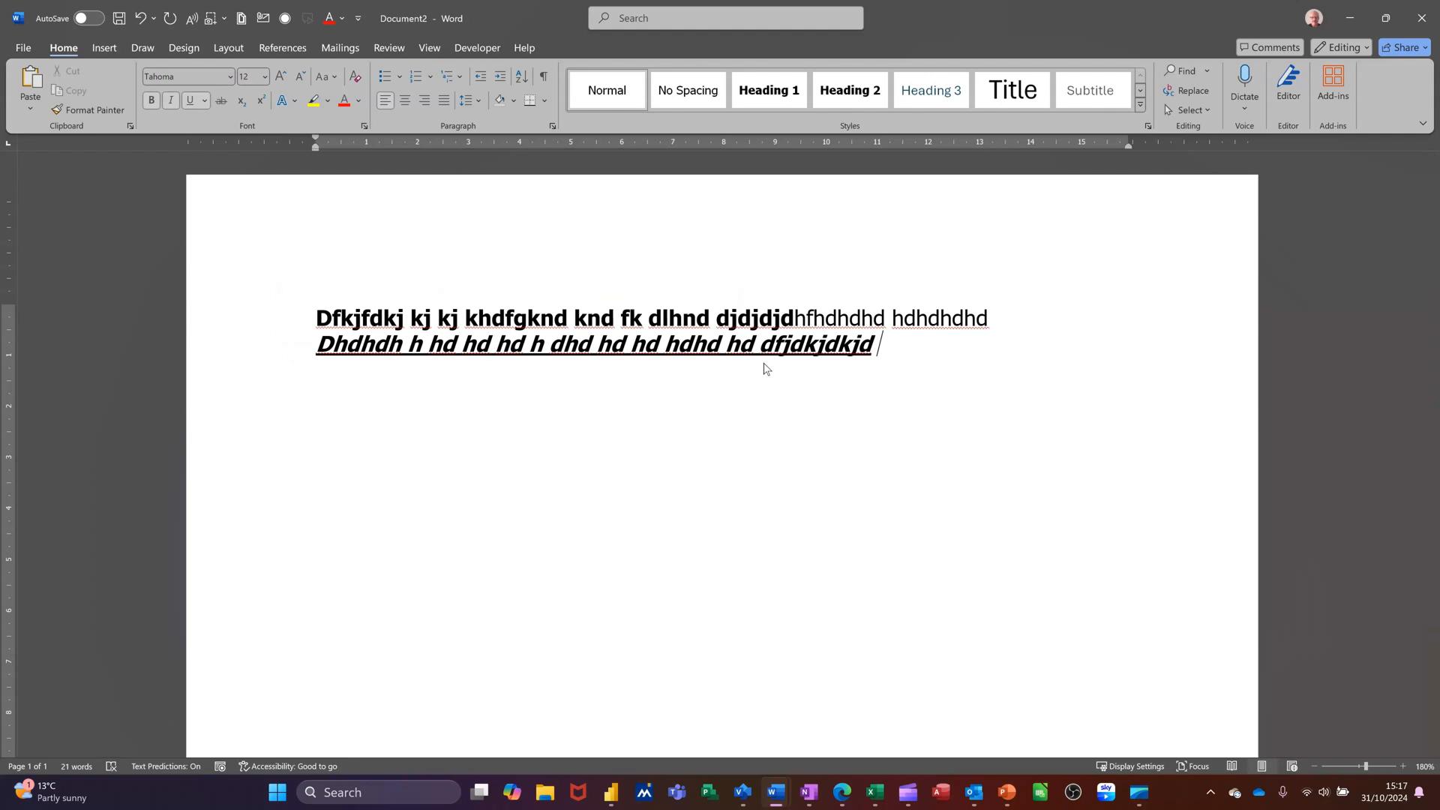
pyautogui.hotkey('ctrl', 'space')
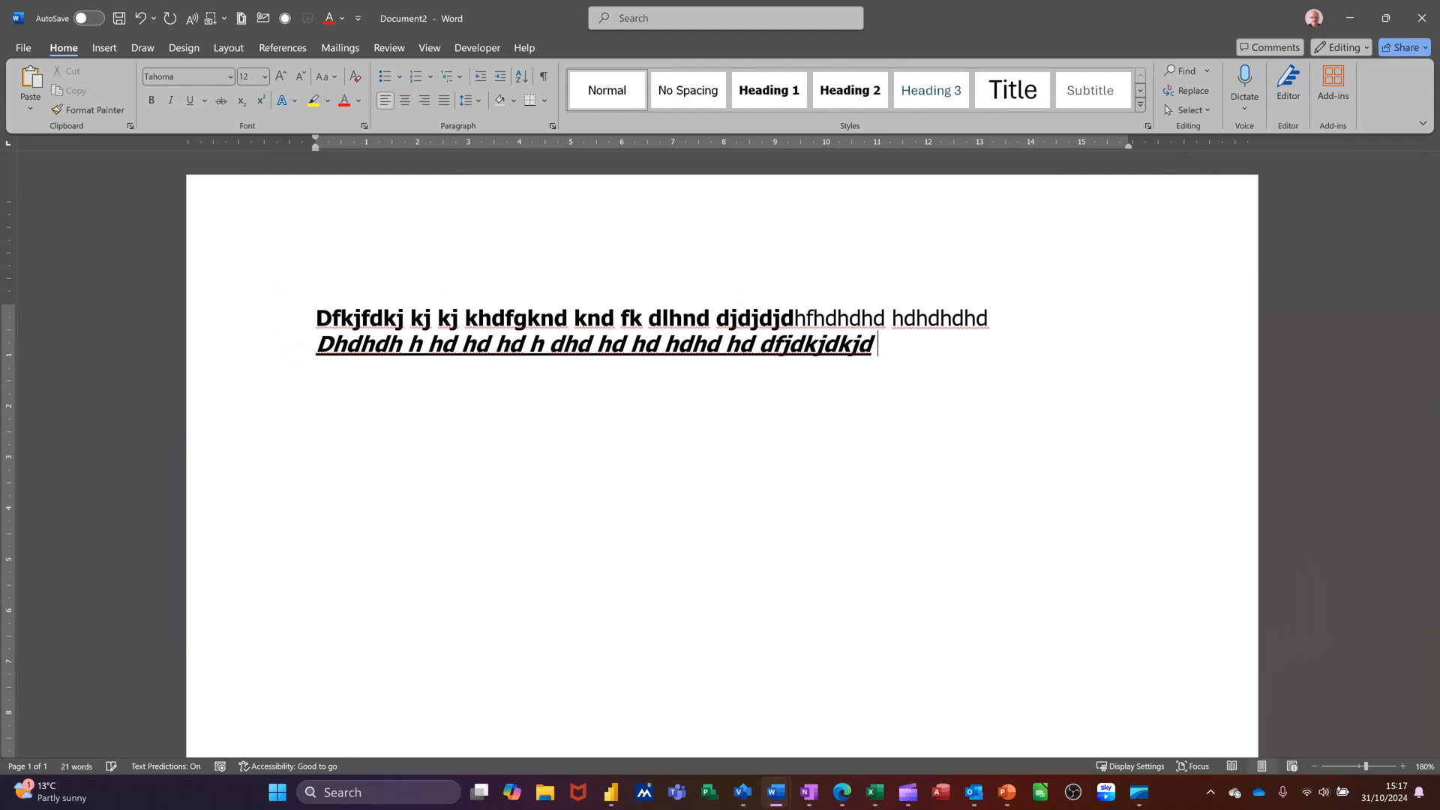
pyautogui.write('dshgsssj')
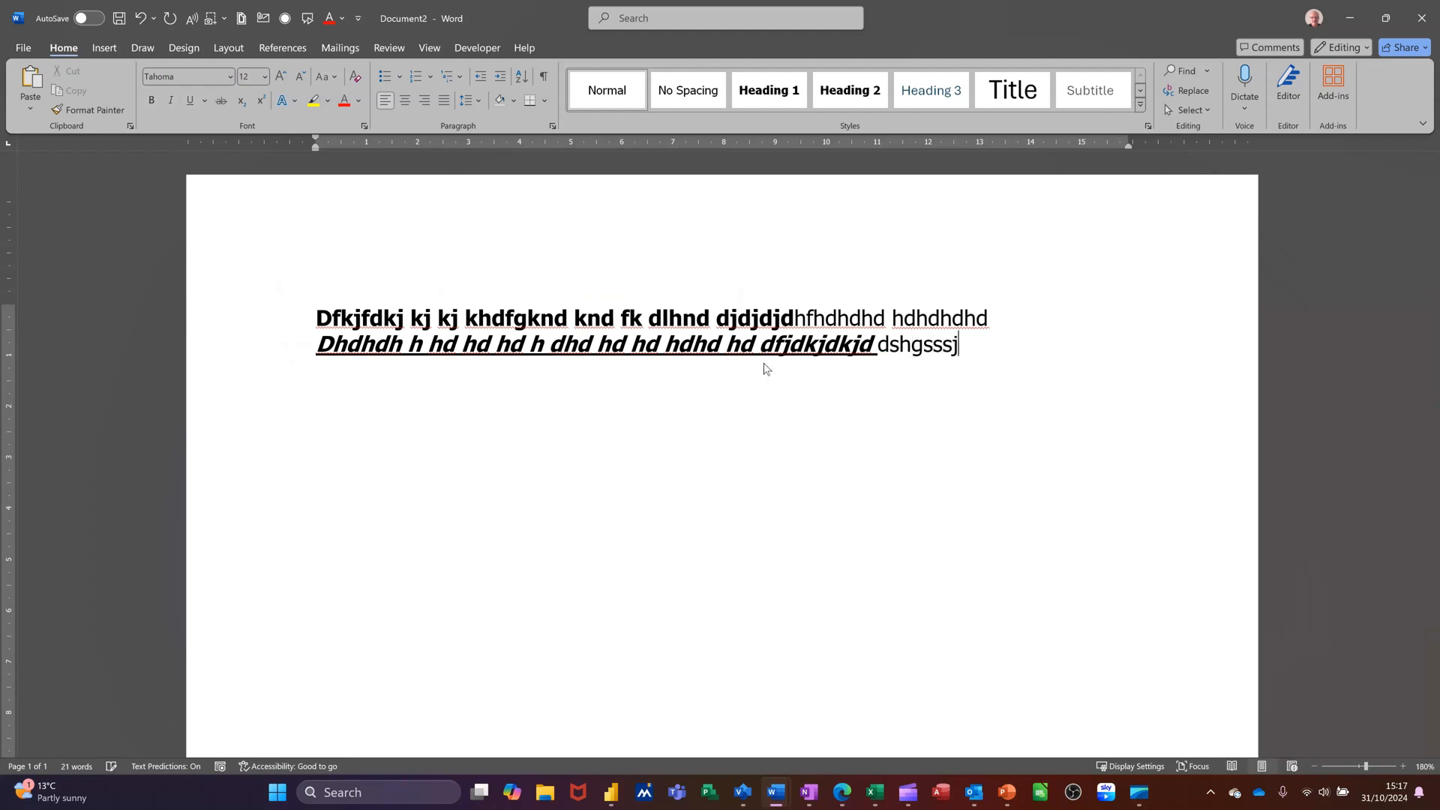
pyautogui.write(' j jws jsj s')
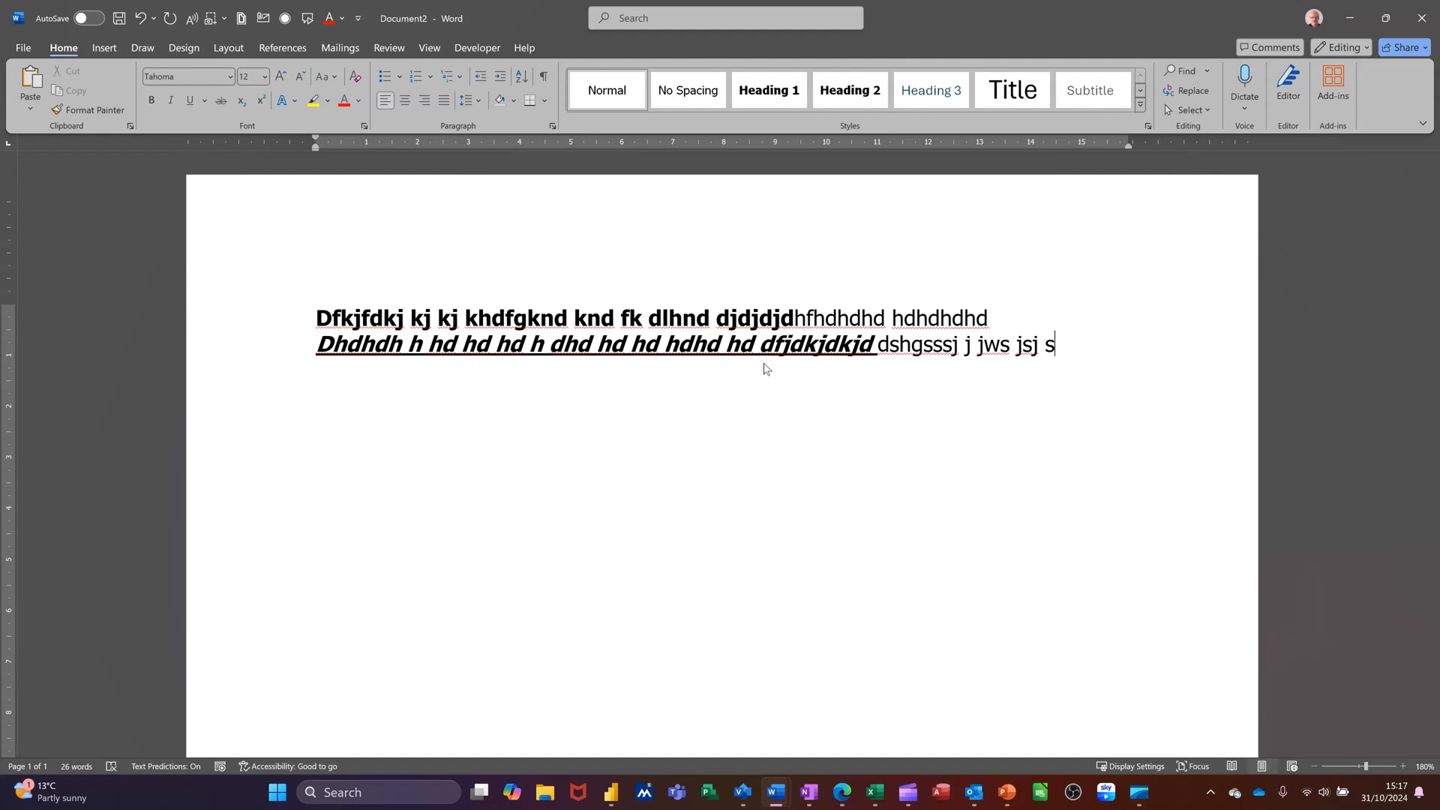
# Start a new paragraph and type 'Dfdsjdsjhdsjk kj skjs kjs kjskjskjs'
pyautogui.press('Return')
pyautogui.write('dfdsjdsjhdsjk kj skjs kjs kjskjskjs')
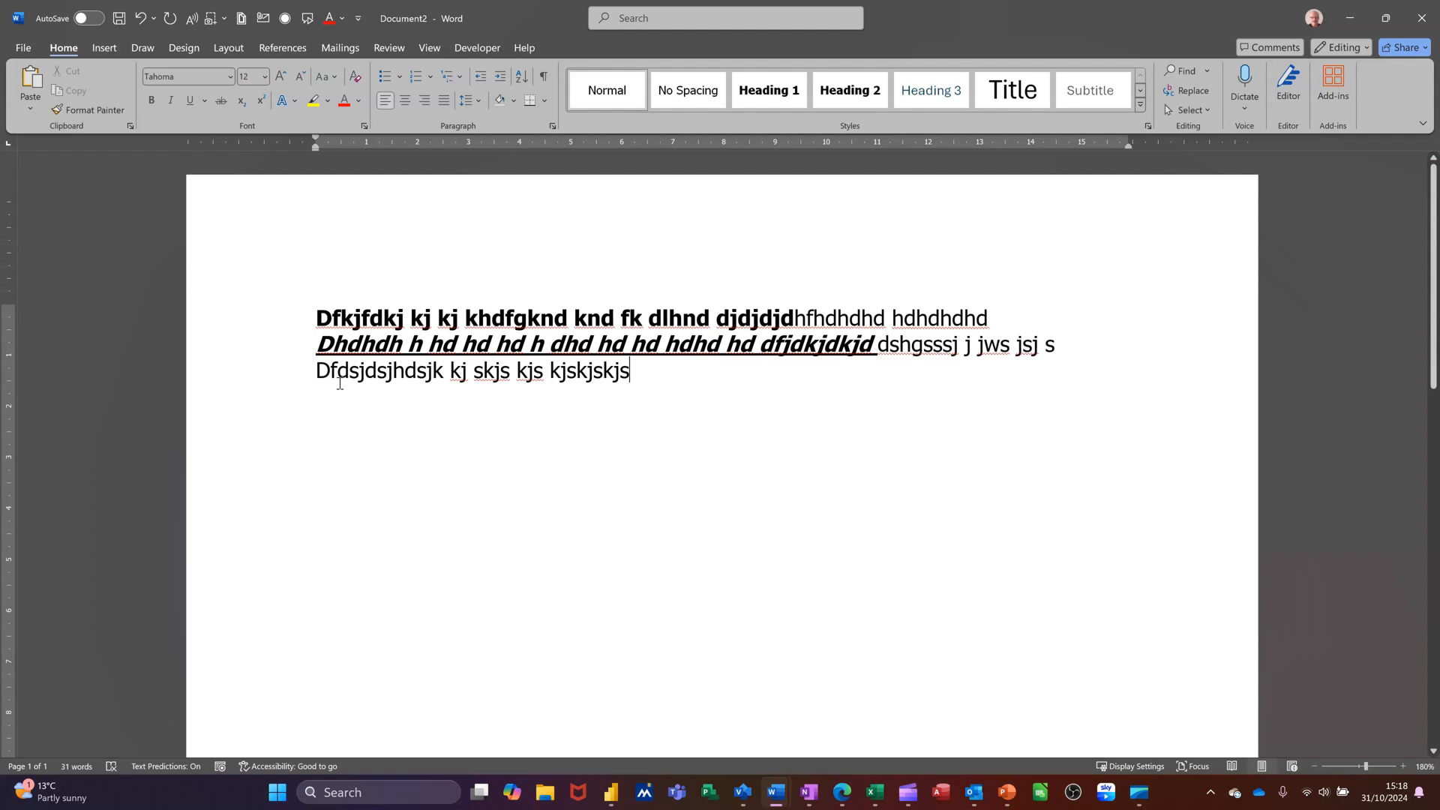
# Select the third line and set its font size to 72
pyautogui.click(272, 375)
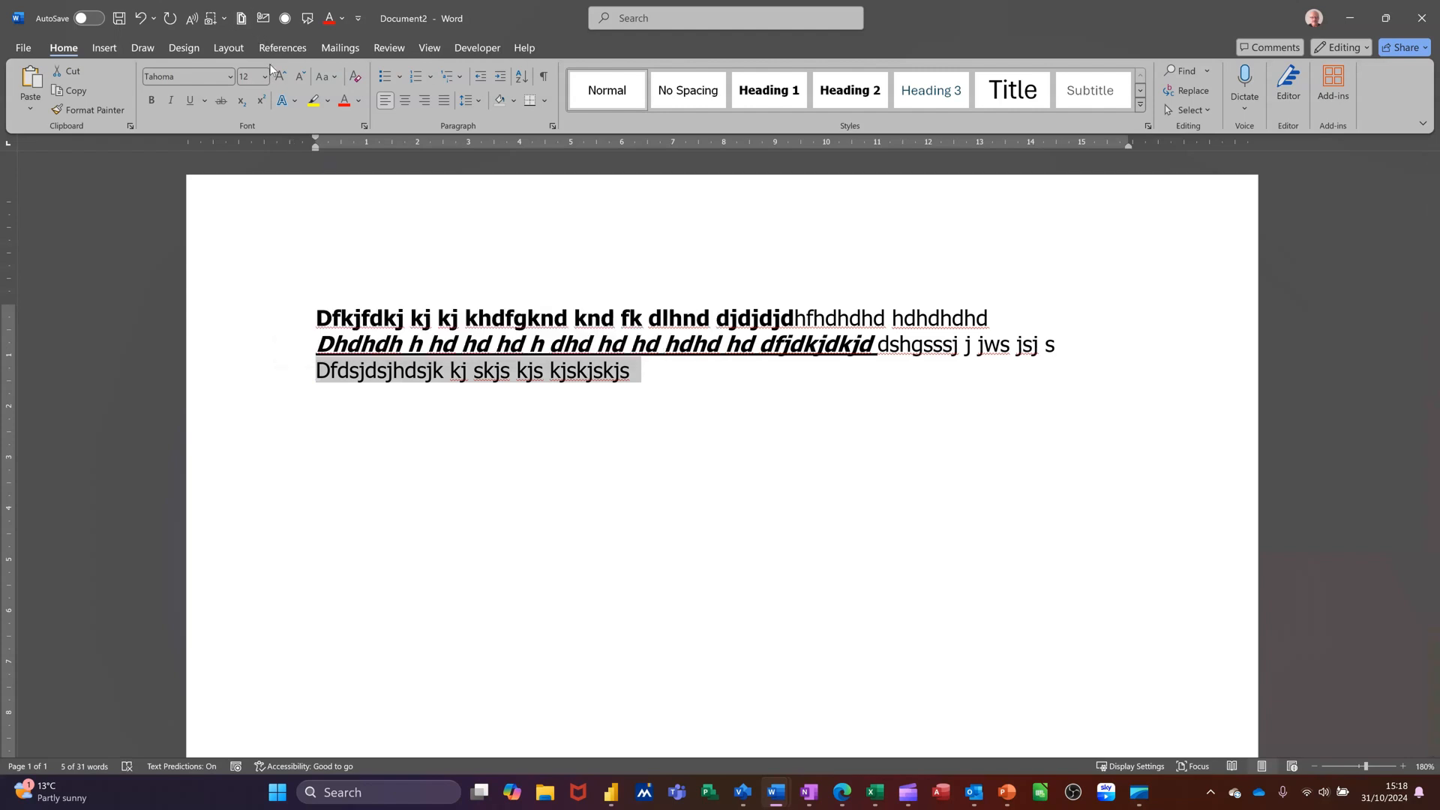
pyautogui.click(230, 76)
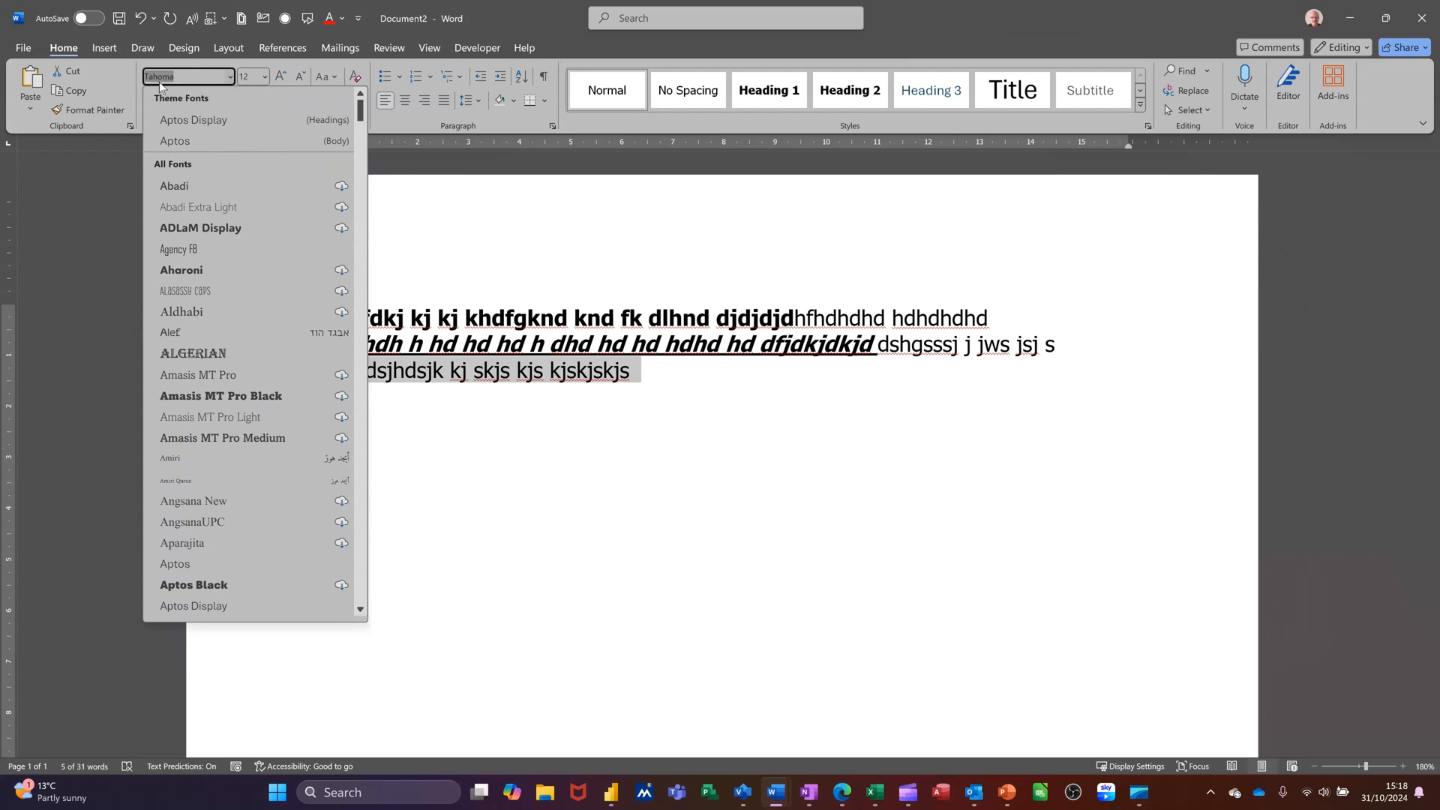
pyautogui.click(265, 80)
pyautogui.click(265, 79)
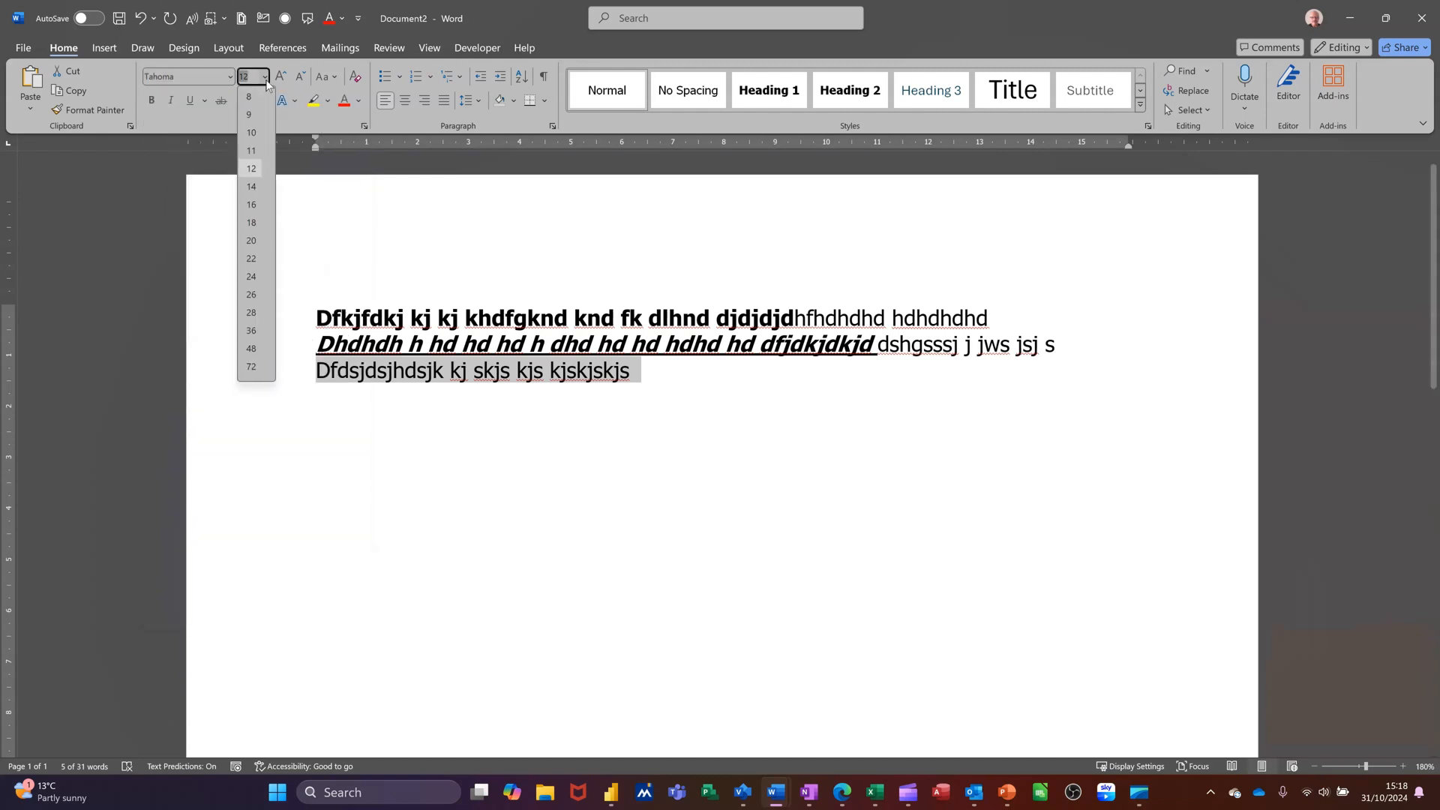
pyautogui.click(250, 367)
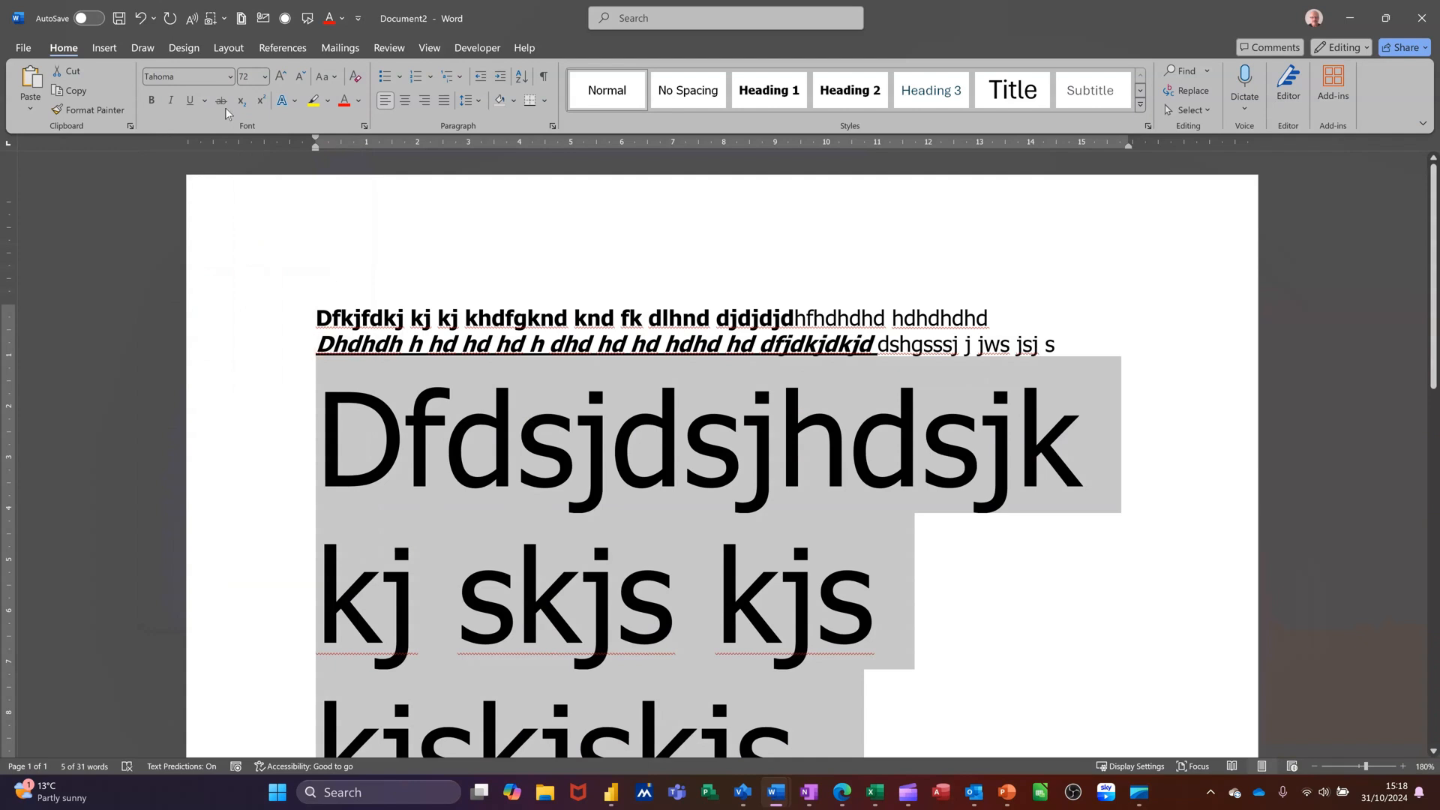
# Set the selected line's font size to 200
pyautogui.click(255, 78)
pyautogui.write('200')
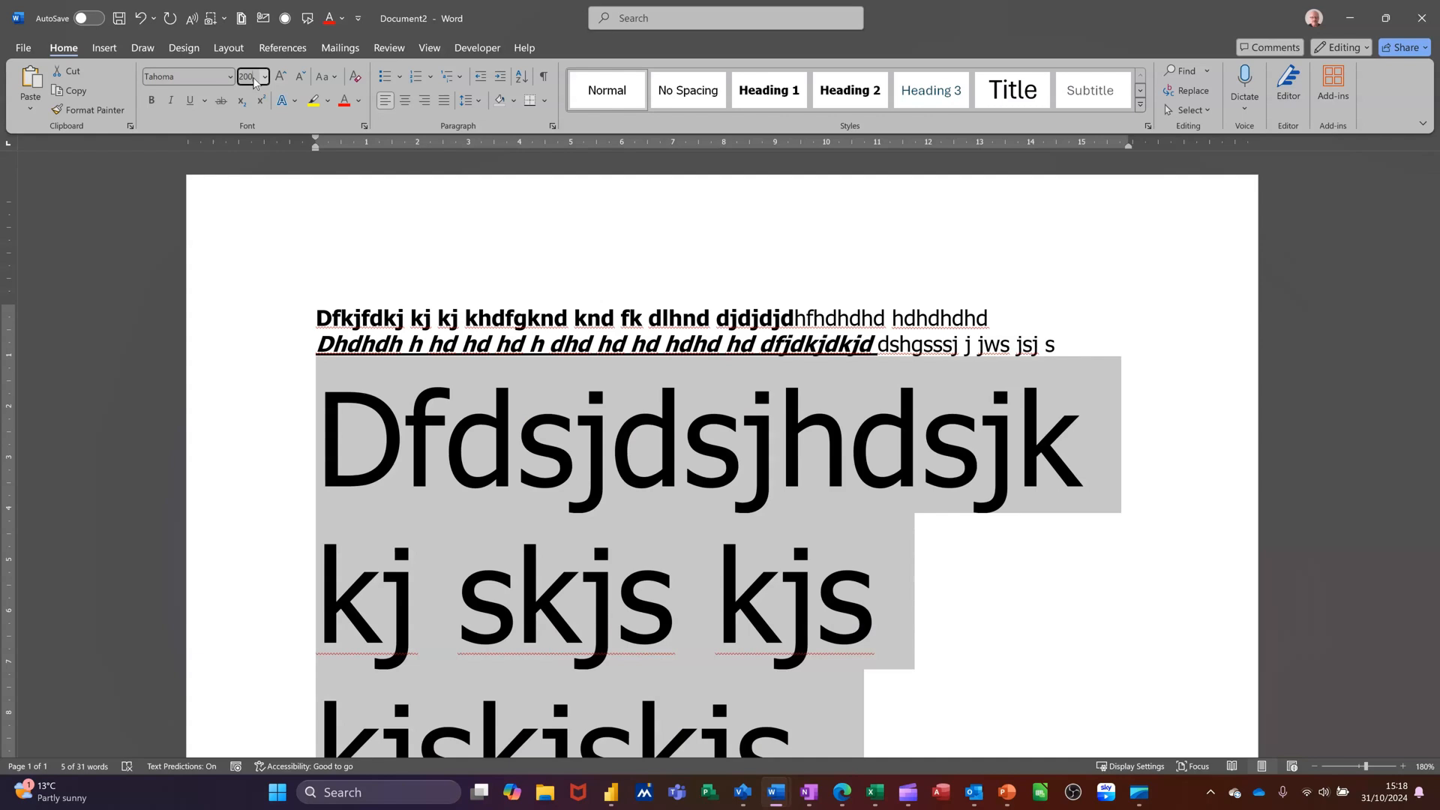
pyautogui.press('Return')
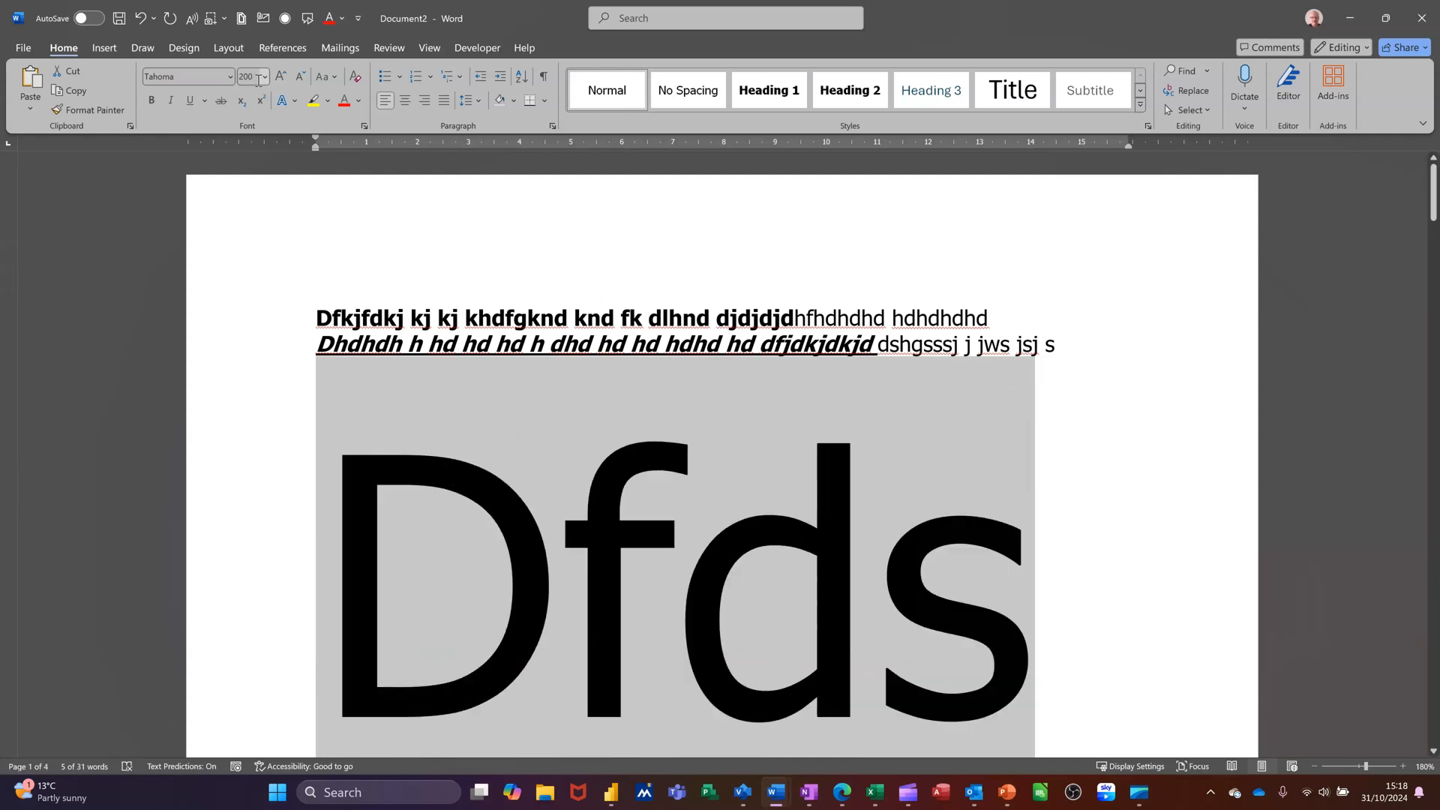
# Try to set the selected line's font size to 1660, then close the dialog
pyautogui.click(252, 76)
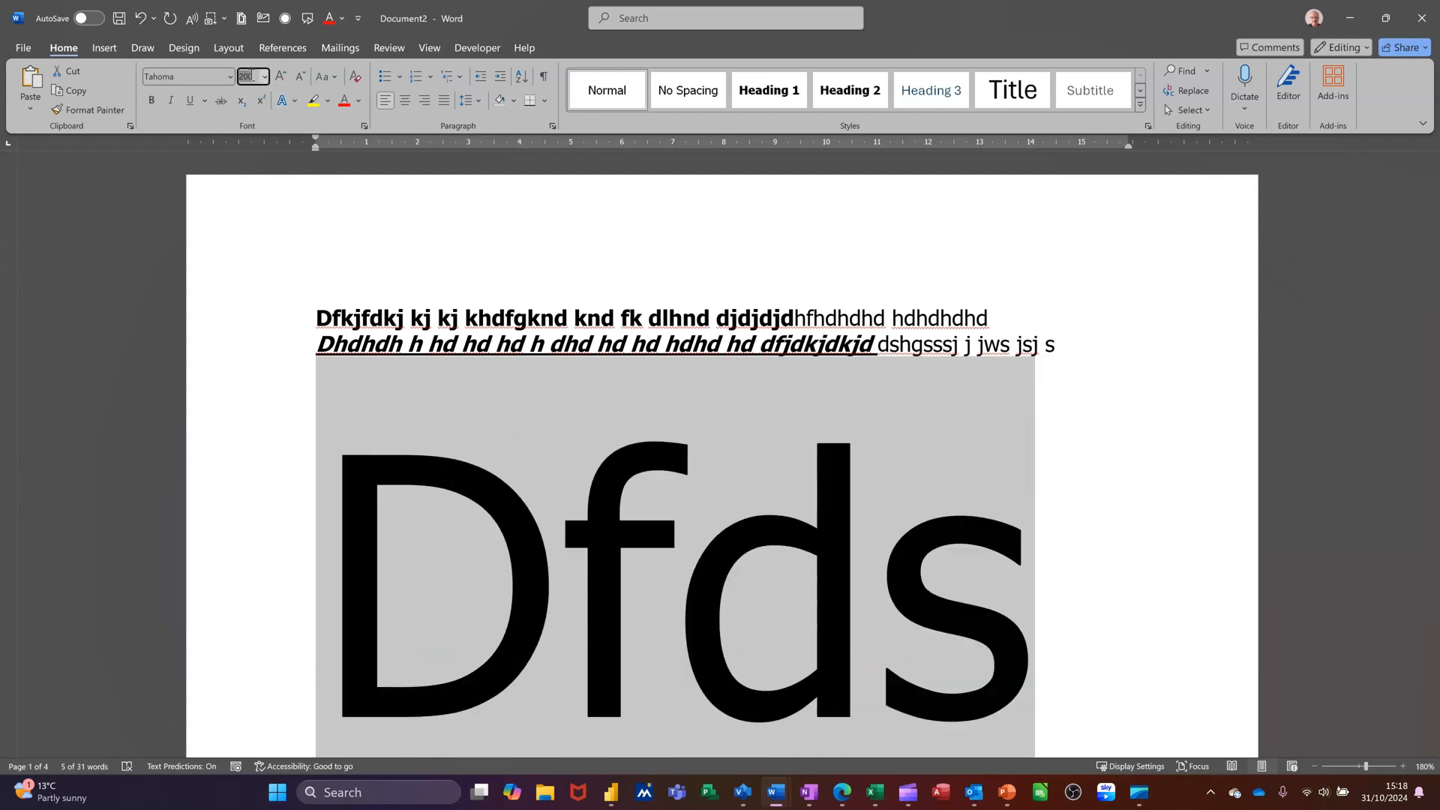
pyautogui.write('1660')
pyautogui.press('Return')
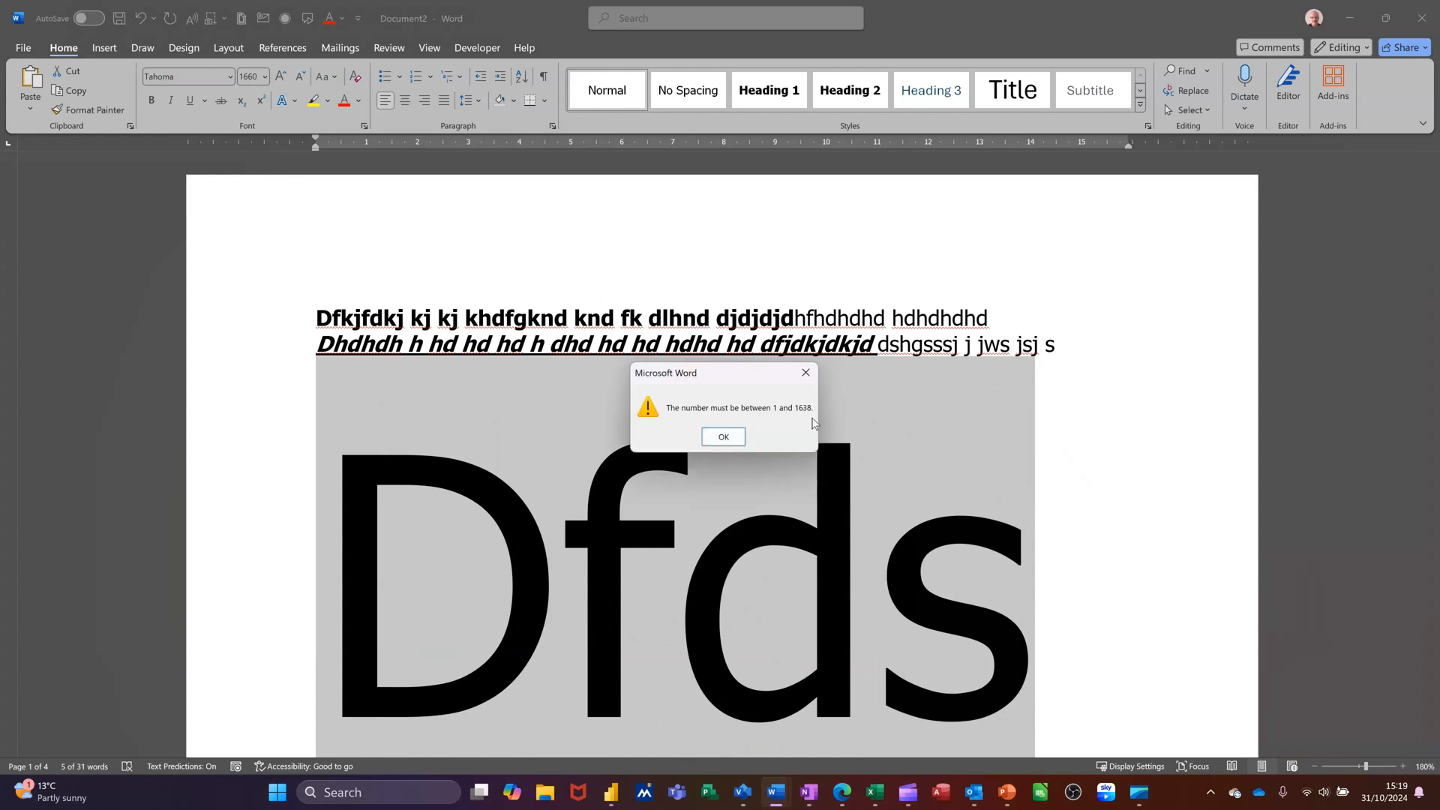
pyautogui.click(806, 372)
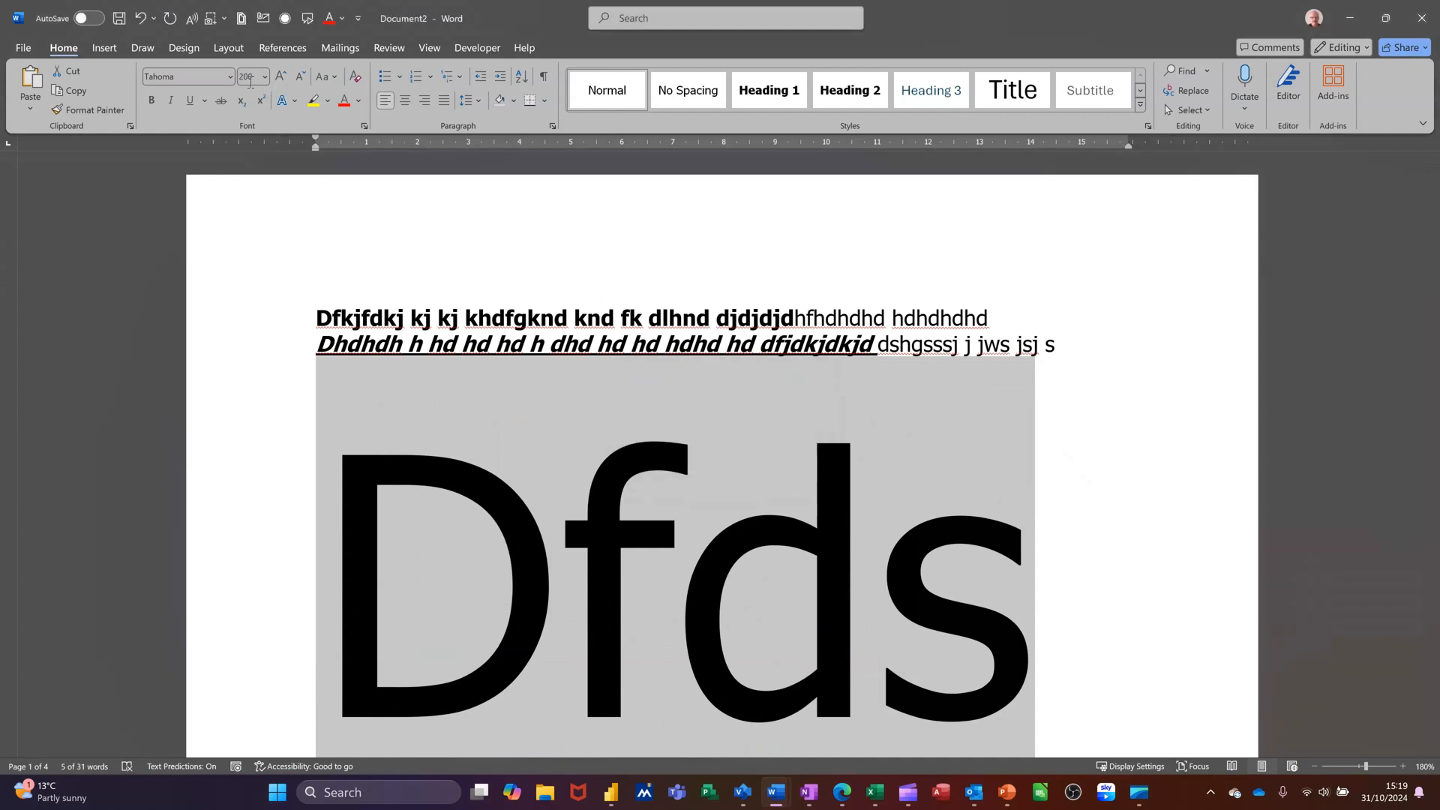
# Set the selected line's font size to 1600
pyautogui.write('1600')
pyautogui.press('Return')
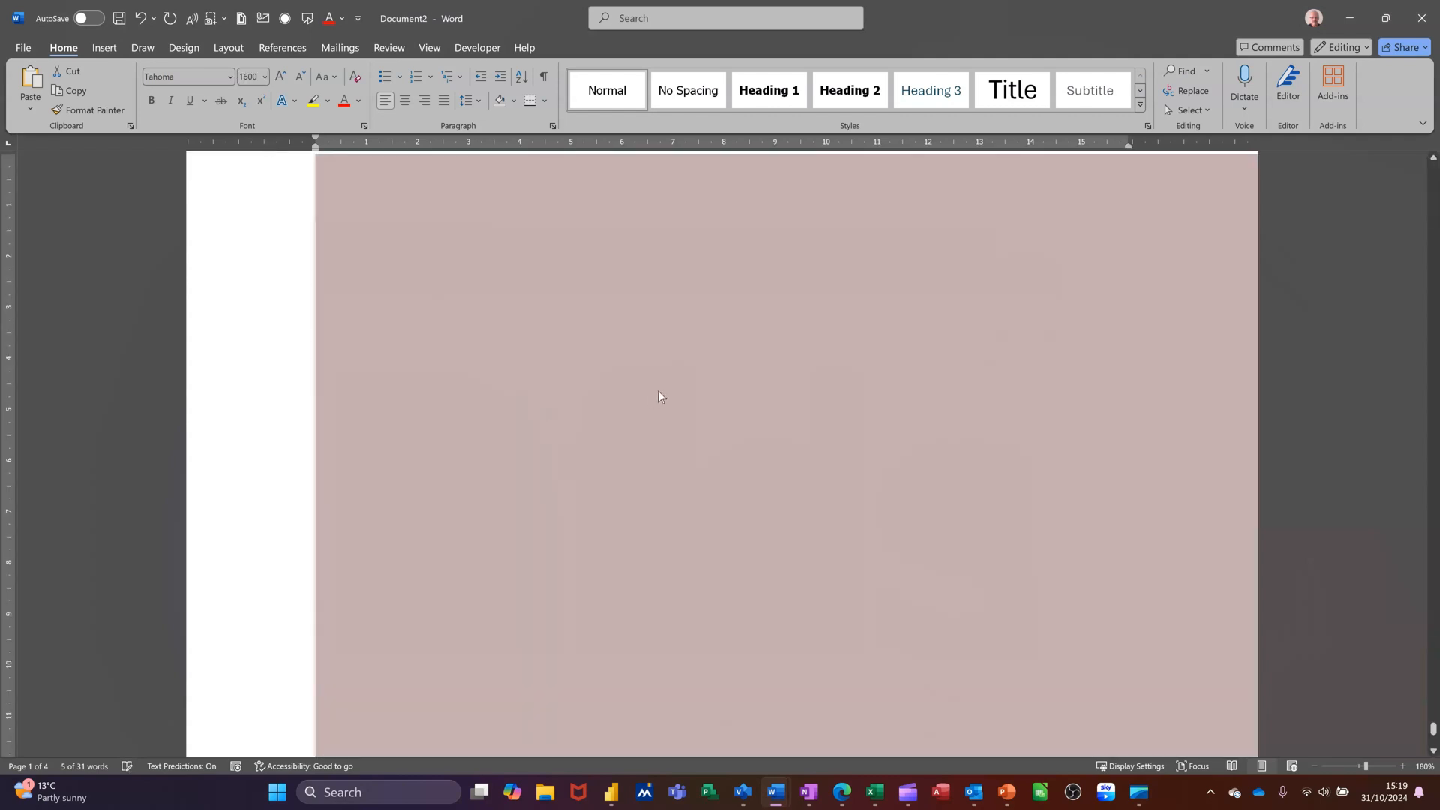
# Undo the three font size changes made to the third line
pyautogui.scroll(1, 654, 389)
pyautogui.scroll(-5, 689, 401)
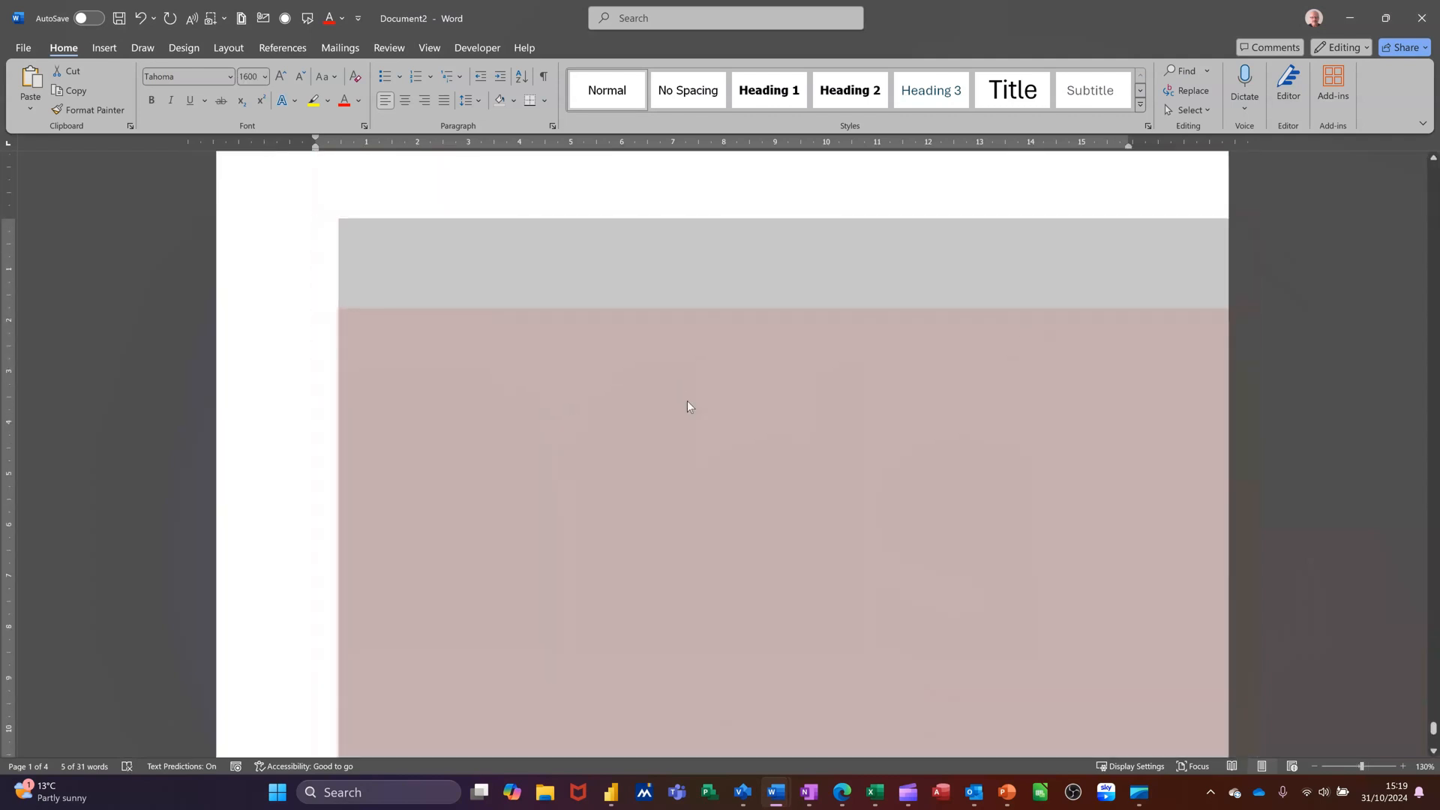
pyautogui.scroll(-8, 688, 406)
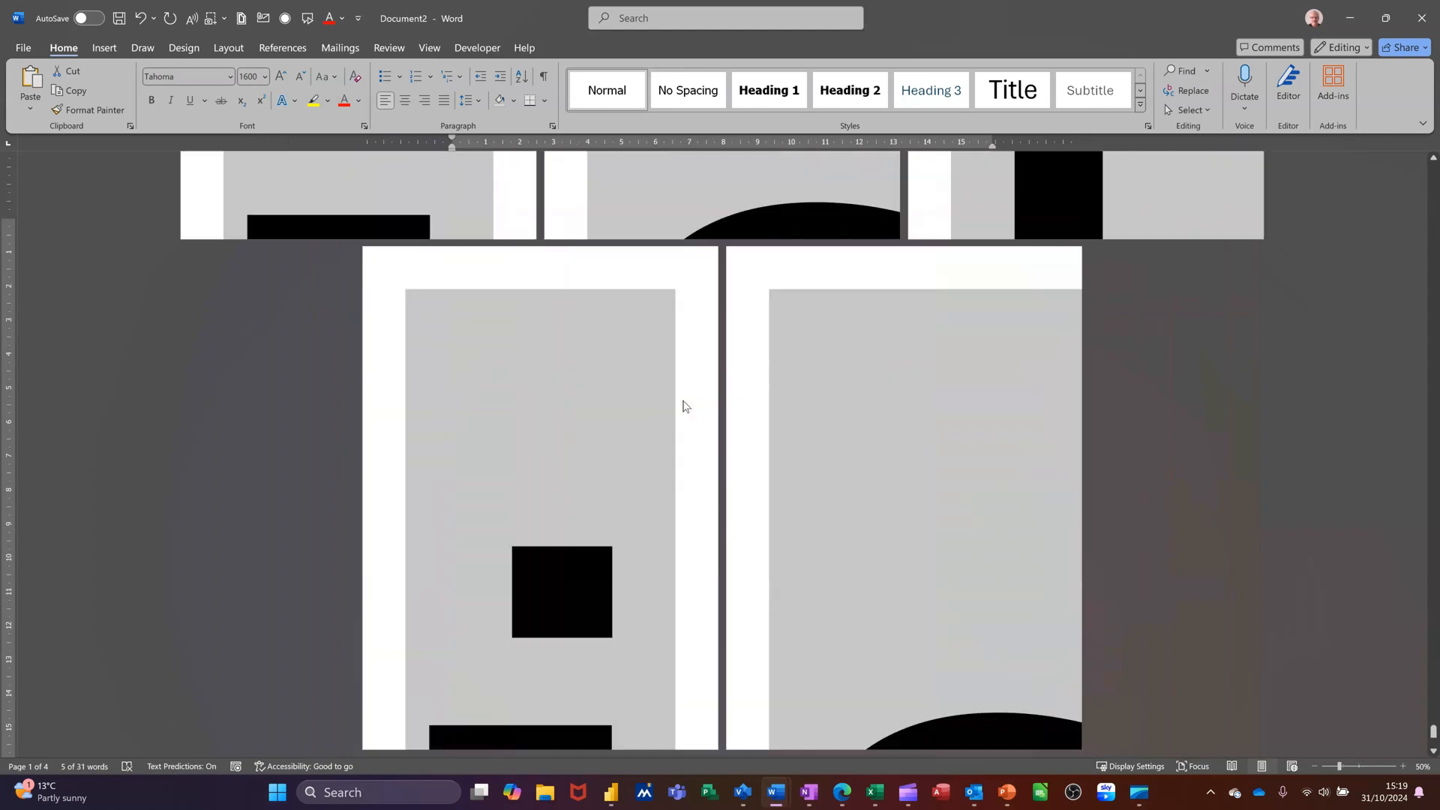
pyautogui.scroll(-3, 682, 406)
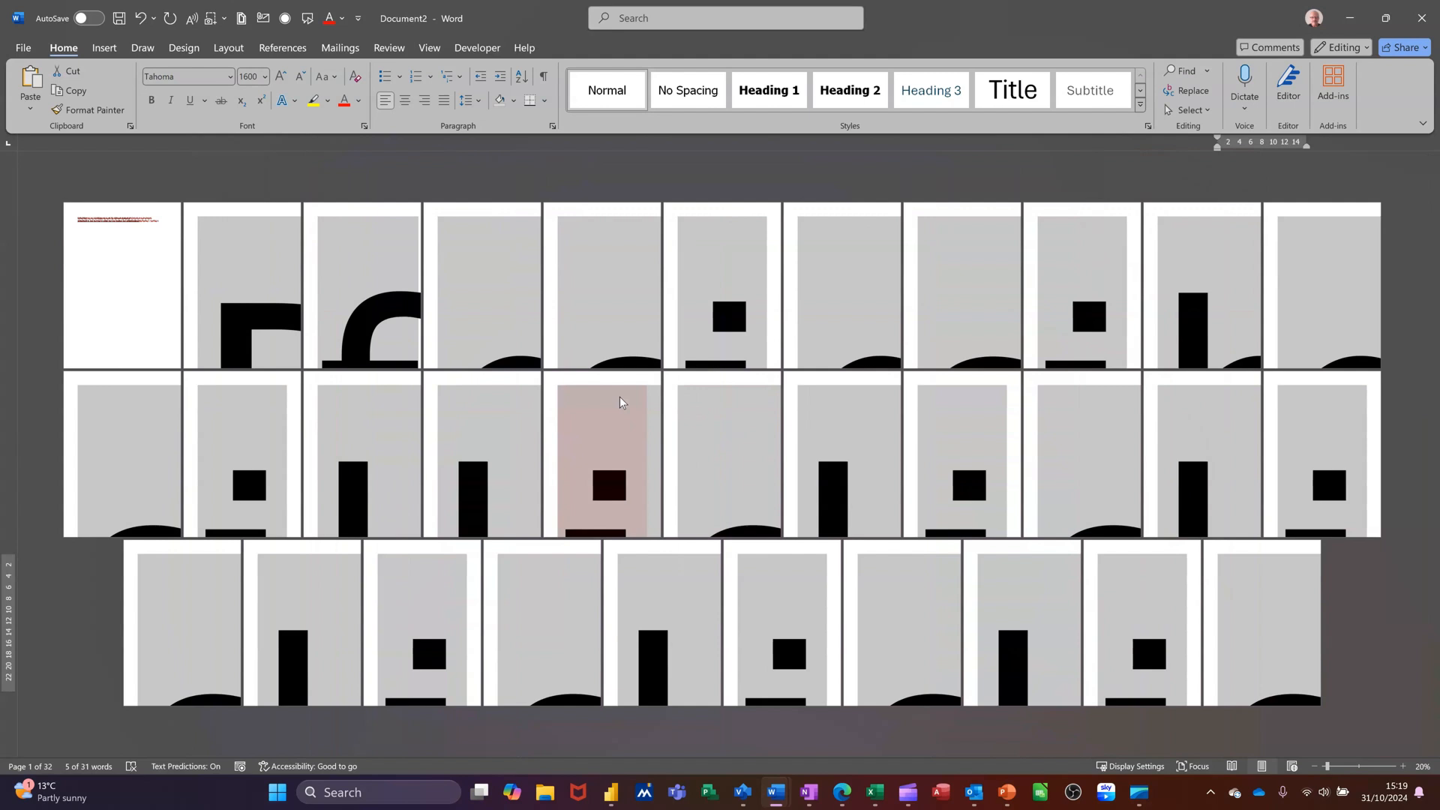
pyautogui.hotkey('ctrl', 'z')
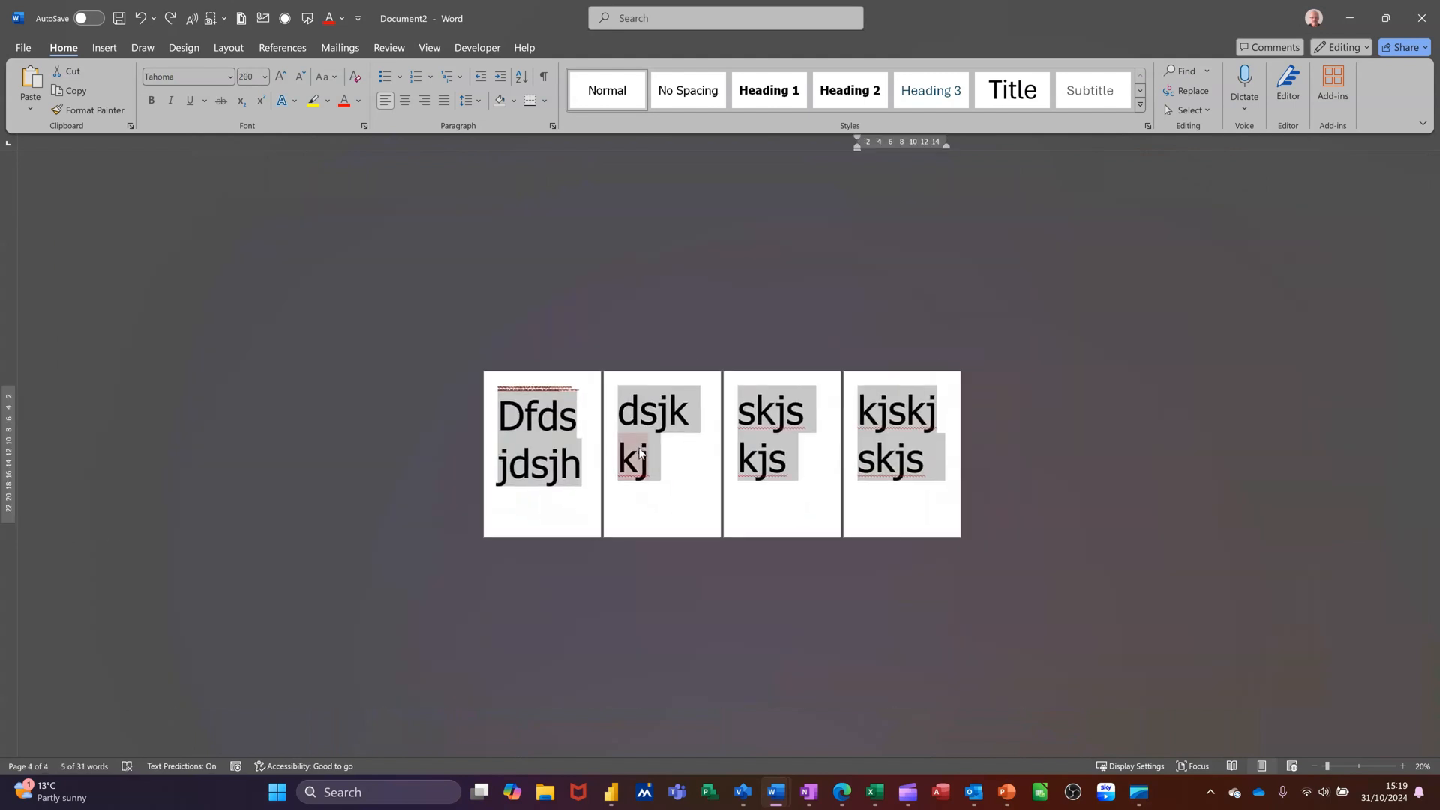
pyautogui.hotkey('ctrl', 'z')
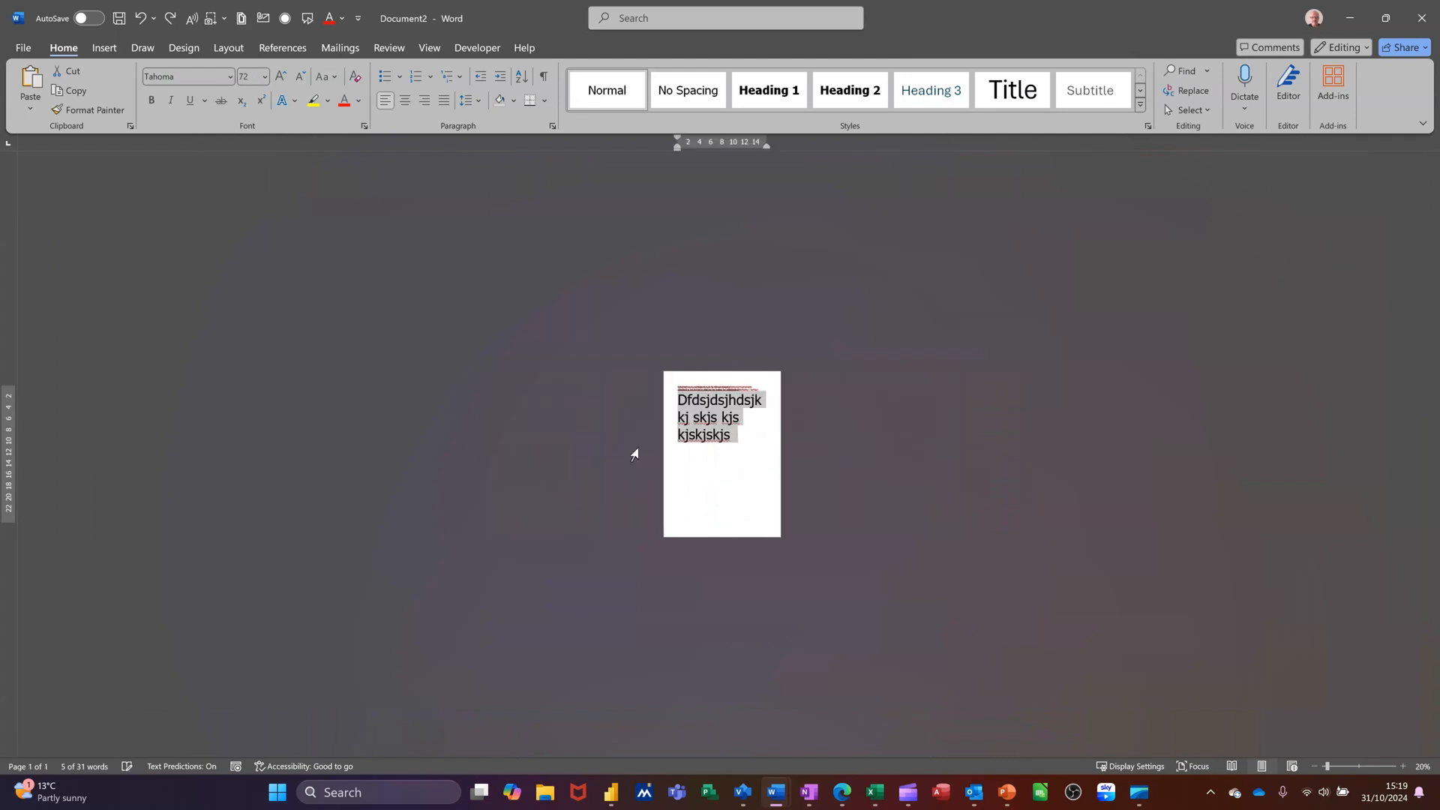
pyautogui.scroll(8, 904, 538)
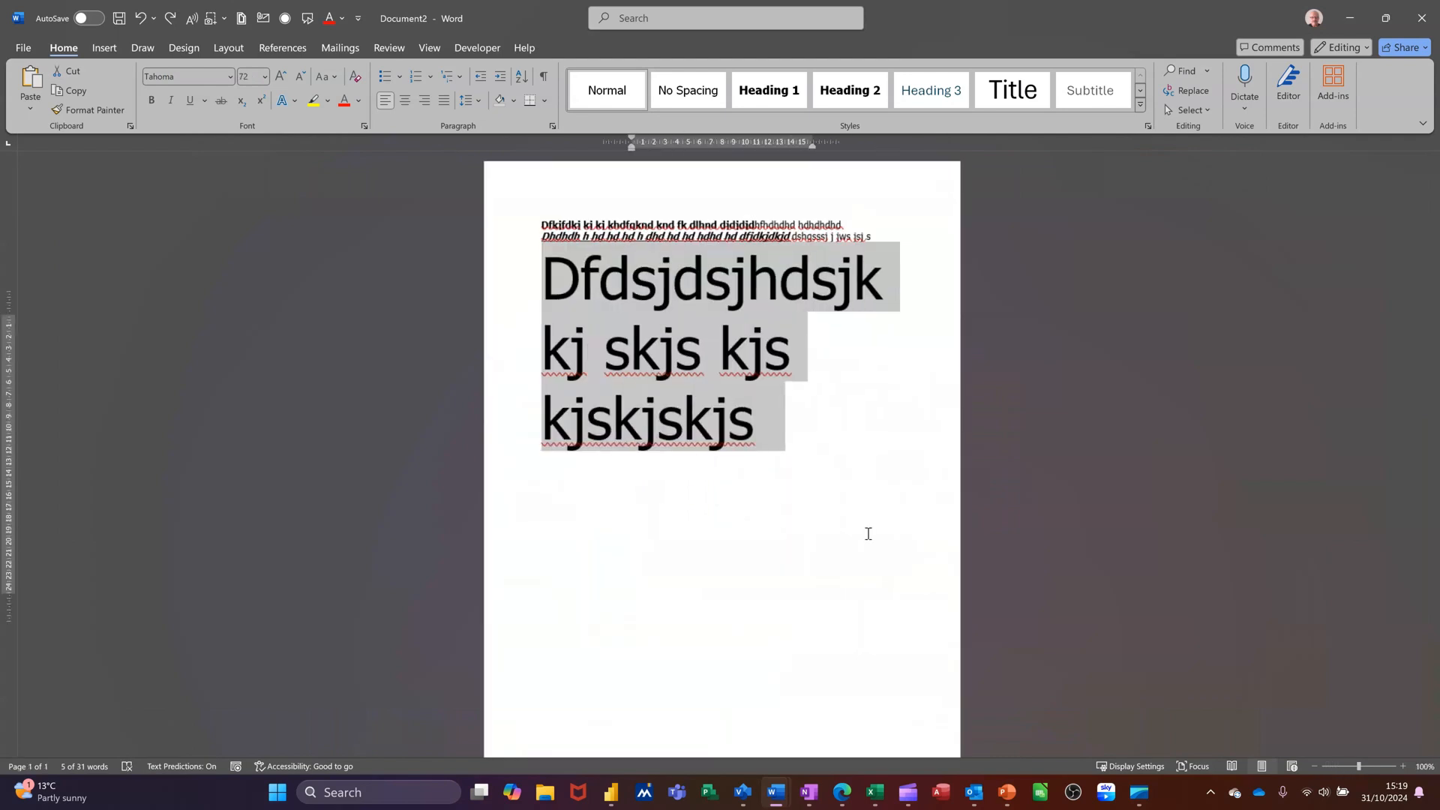
pyautogui.scroll(4, 869, 533)
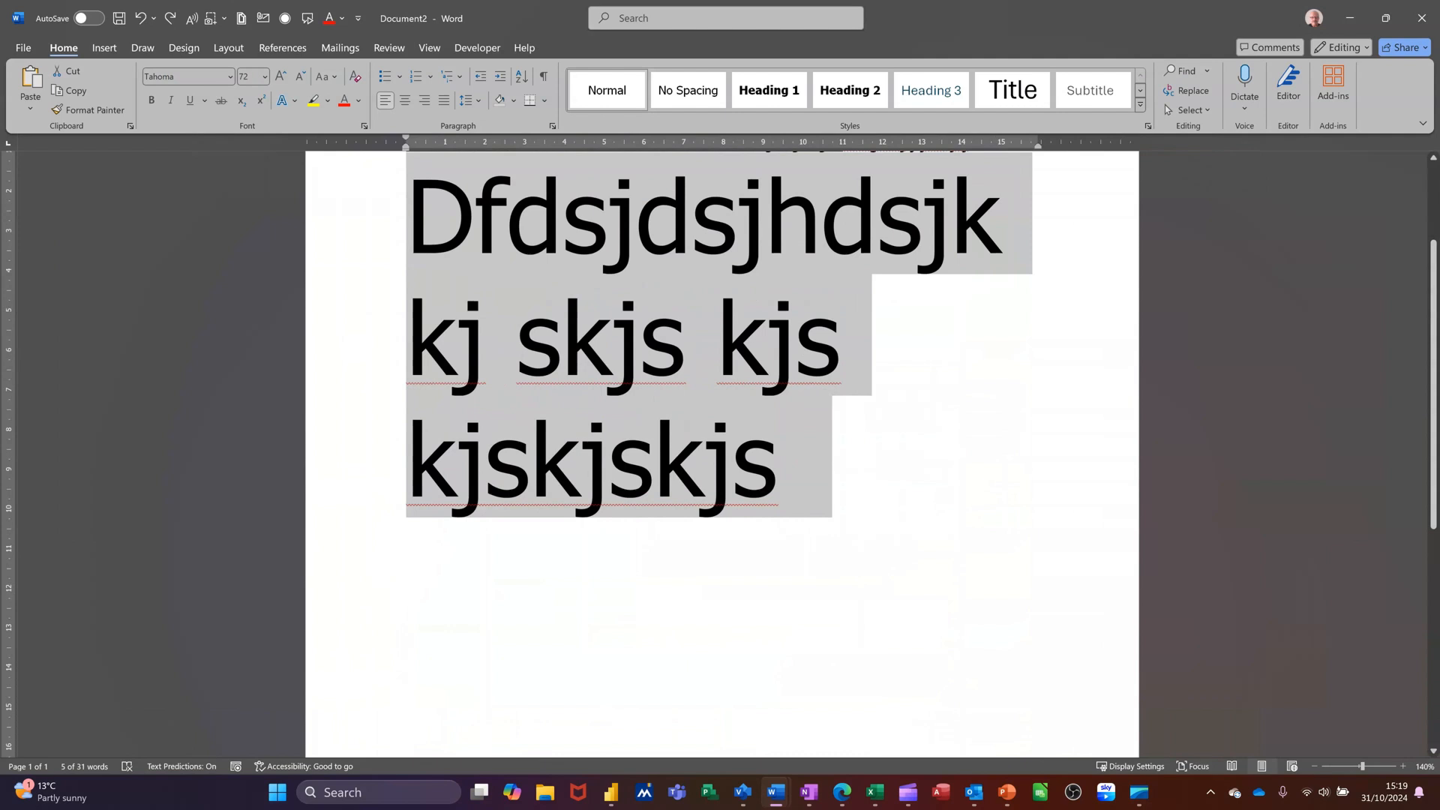
pyautogui.hotkey('ctrl', 'z')
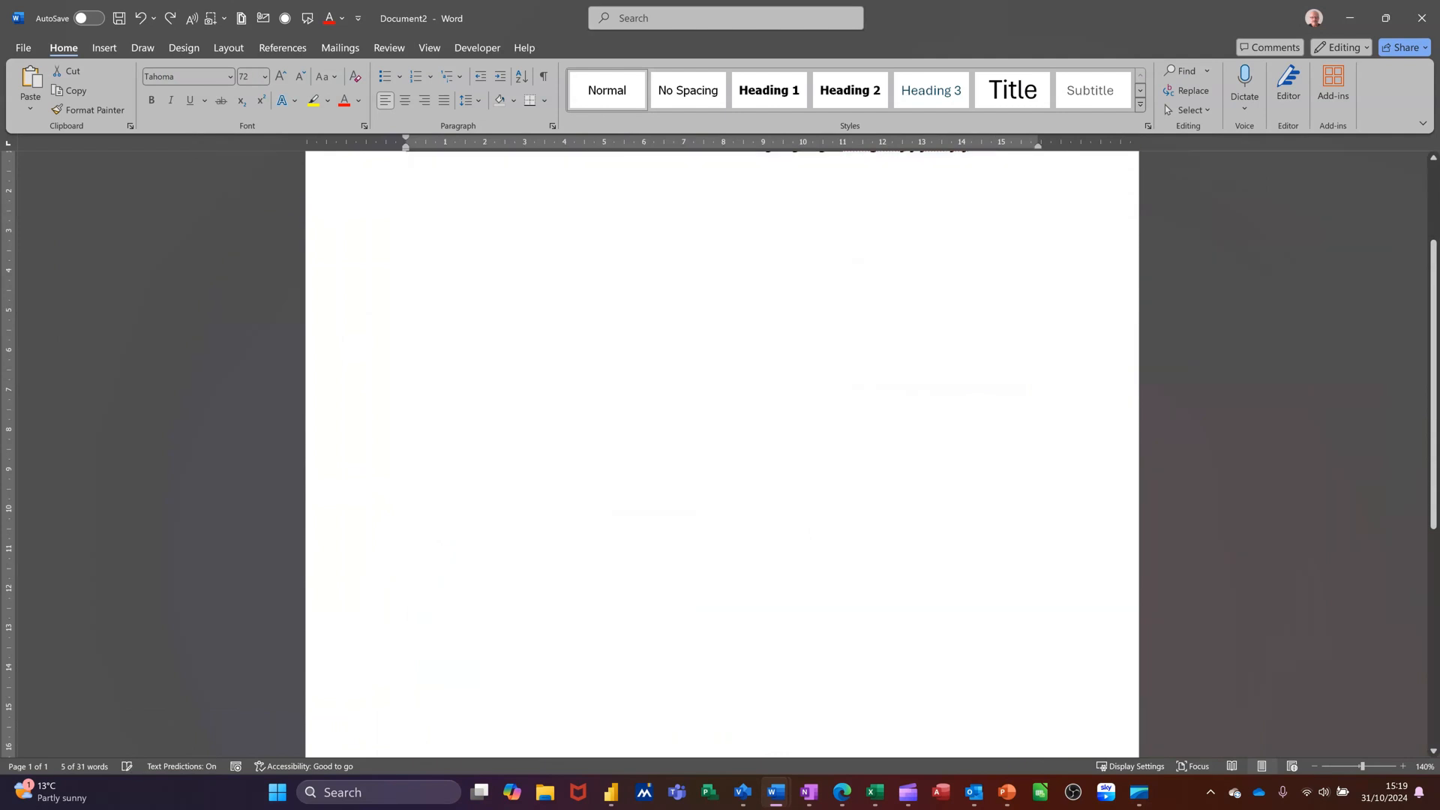
pyautogui.scroll(2, 357, 193)
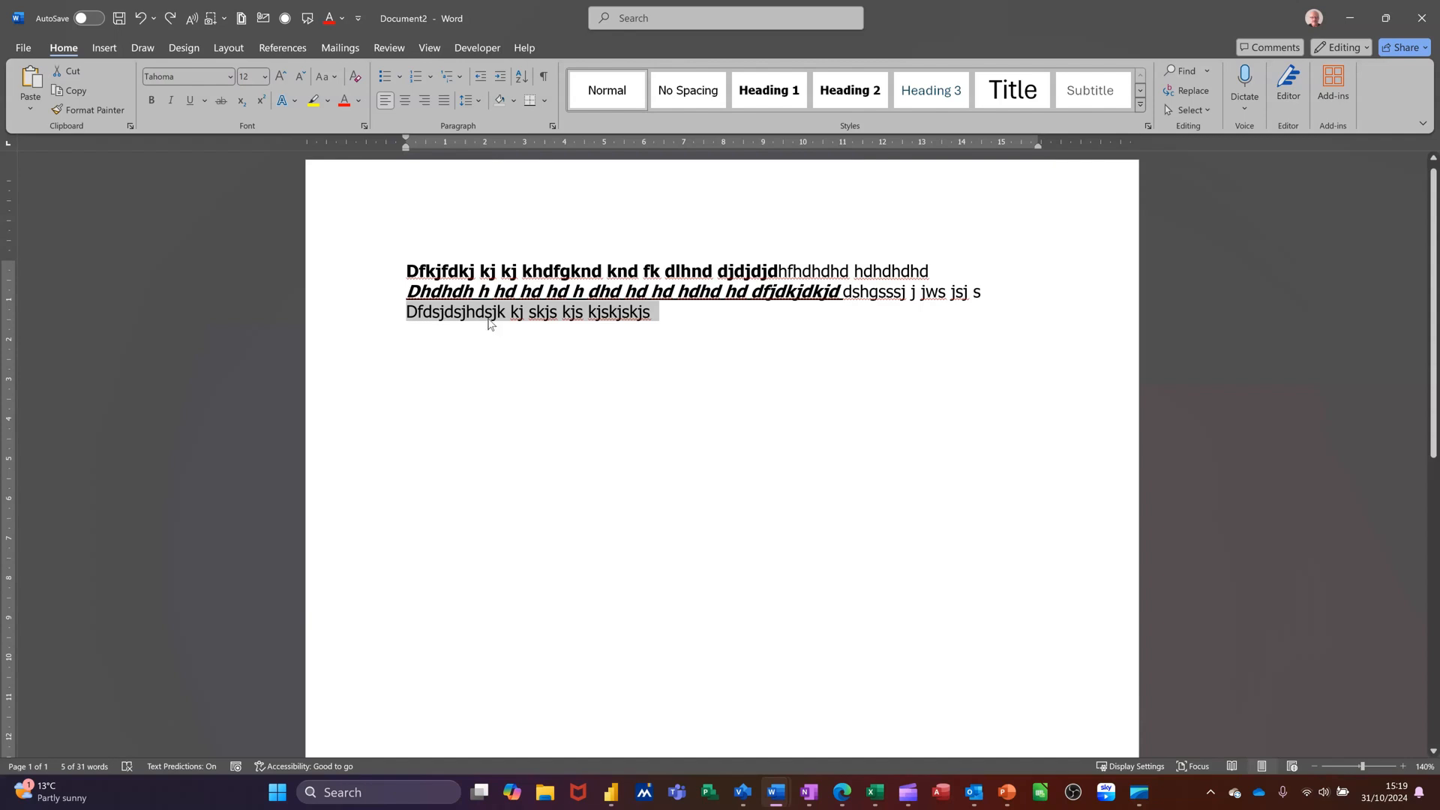
# Increase the third line's font size one point at a time up to 22
pyautogui.click(266, 77)
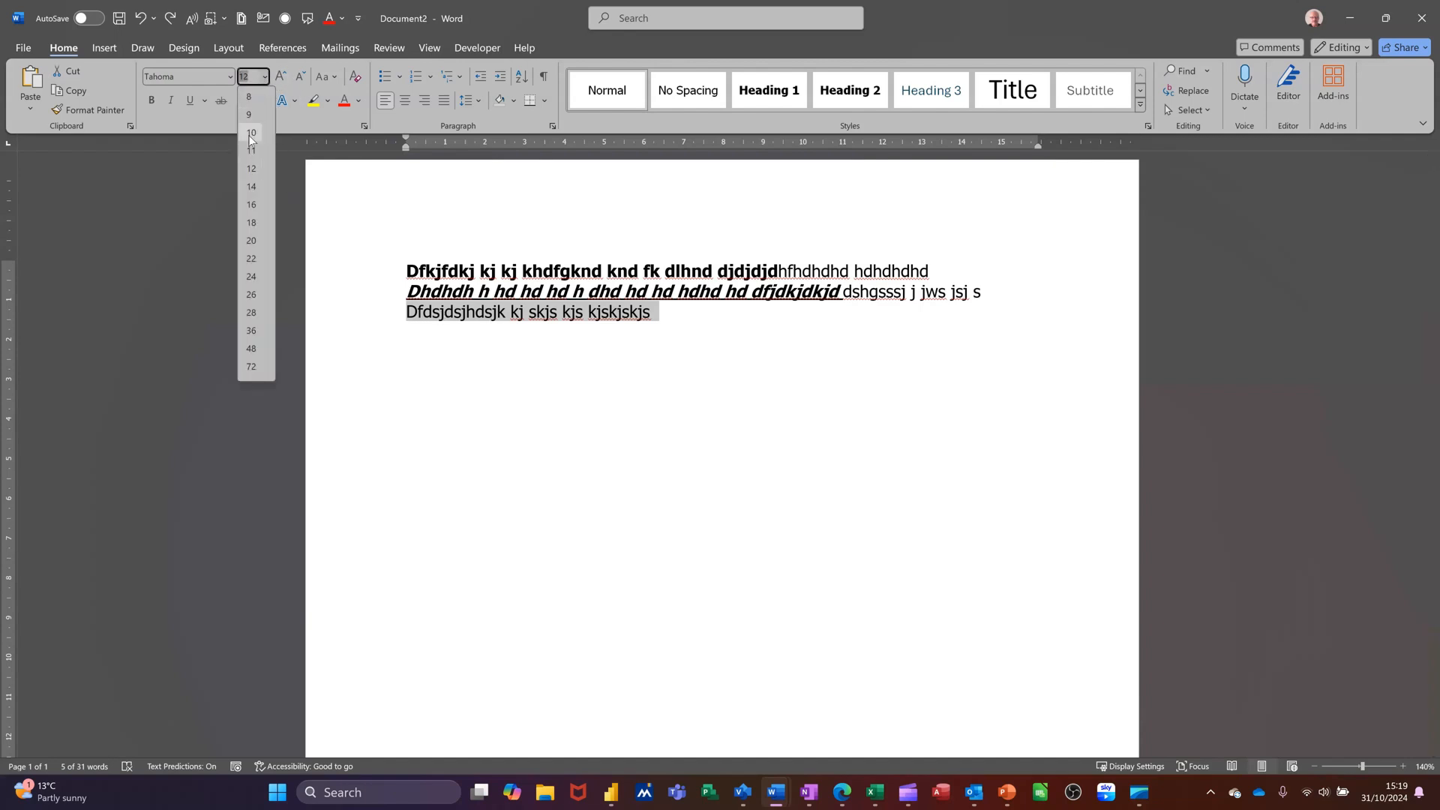
pyautogui.click(266, 78)
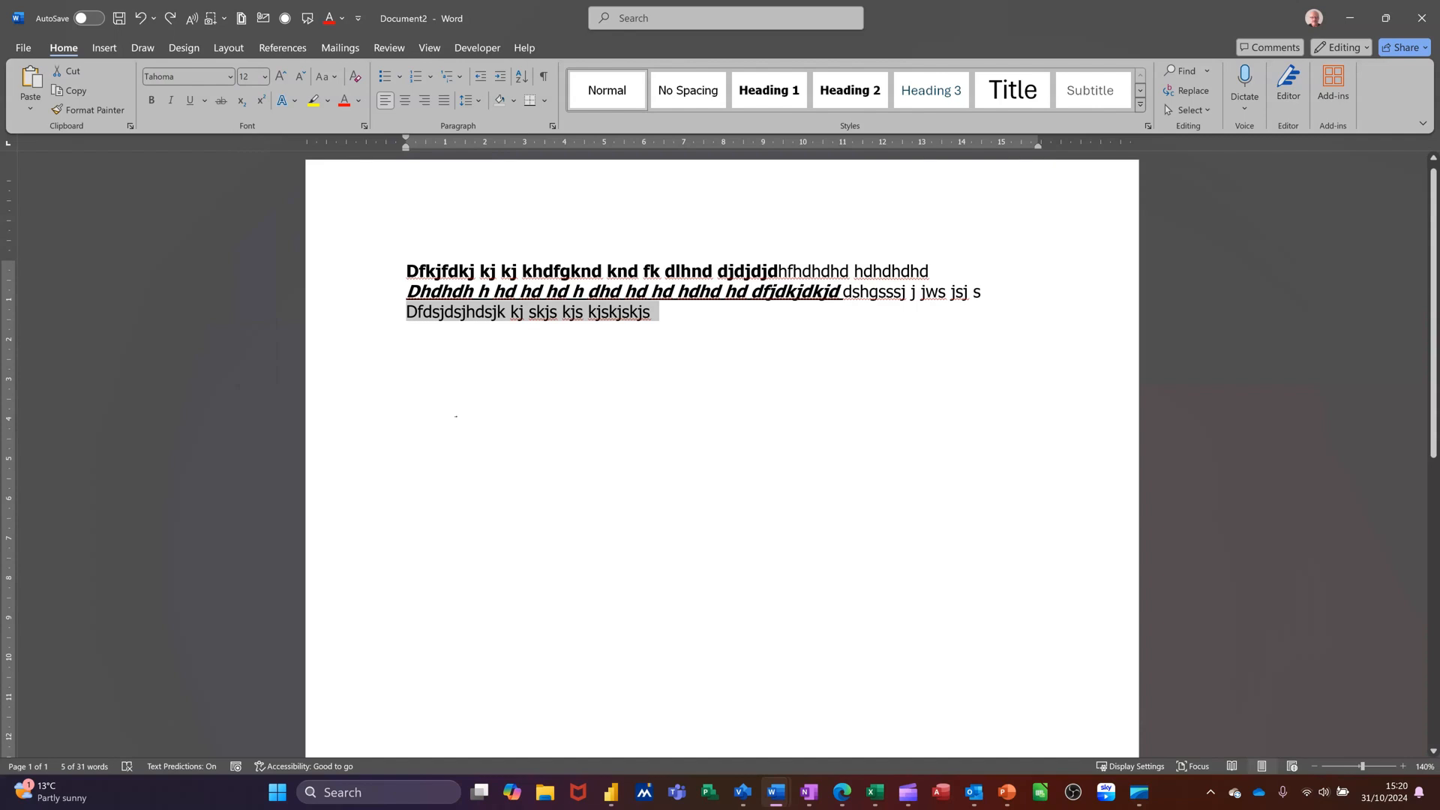
pyautogui.hotkey('ctrl', ']')
pyautogui.hotkey('ctrl', ']')
pyautogui.hotkey('ctrl', ']')
pyautogui.hotkey('ctrl', ']')
pyautogui.hotkey('ctrl', ']')
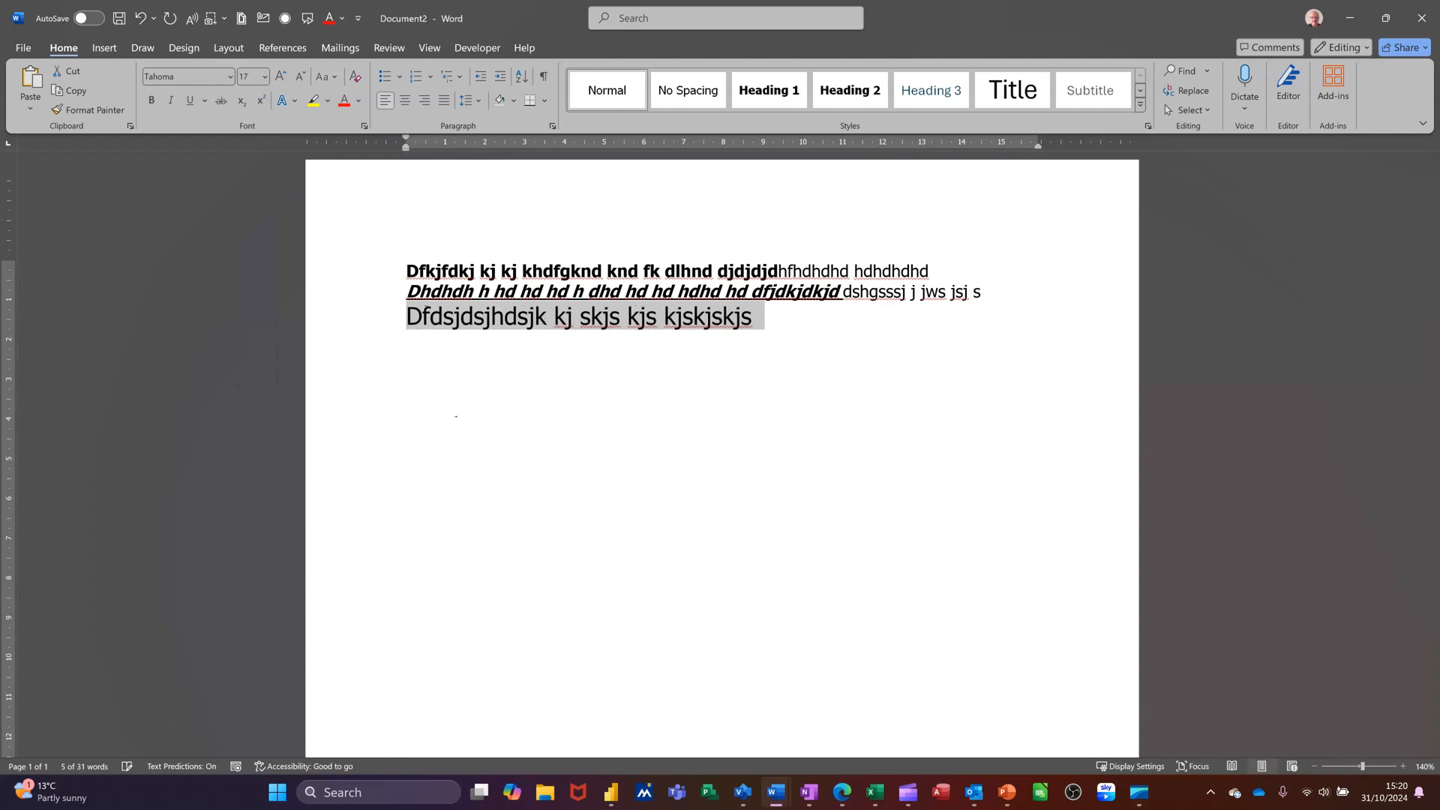
pyautogui.hotkey('ctrl', ']')
pyautogui.hotkey('ctrl', ']')
pyautogui.hotkey('ctrl', ']')
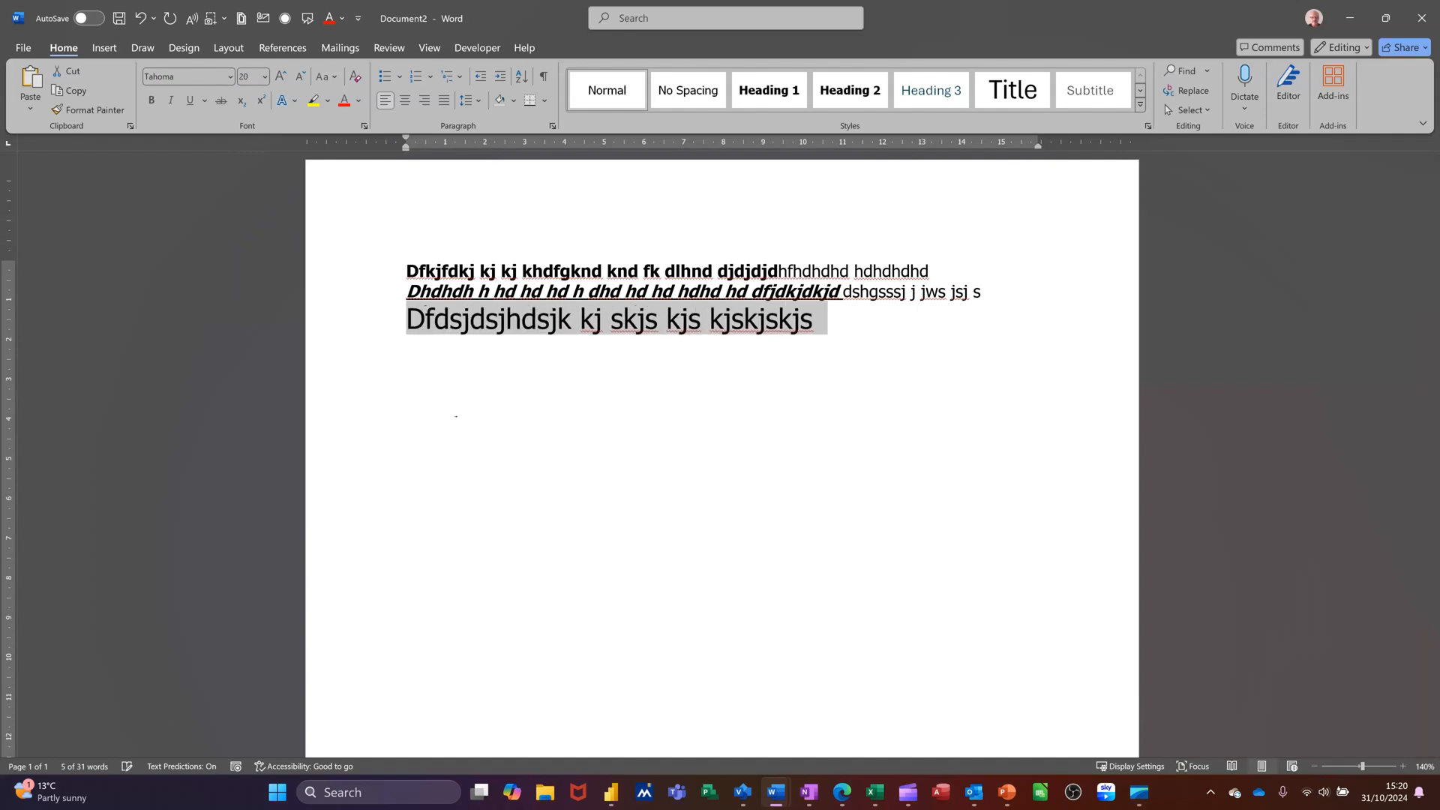
pyautogui.hotkey('ctrl', ']')
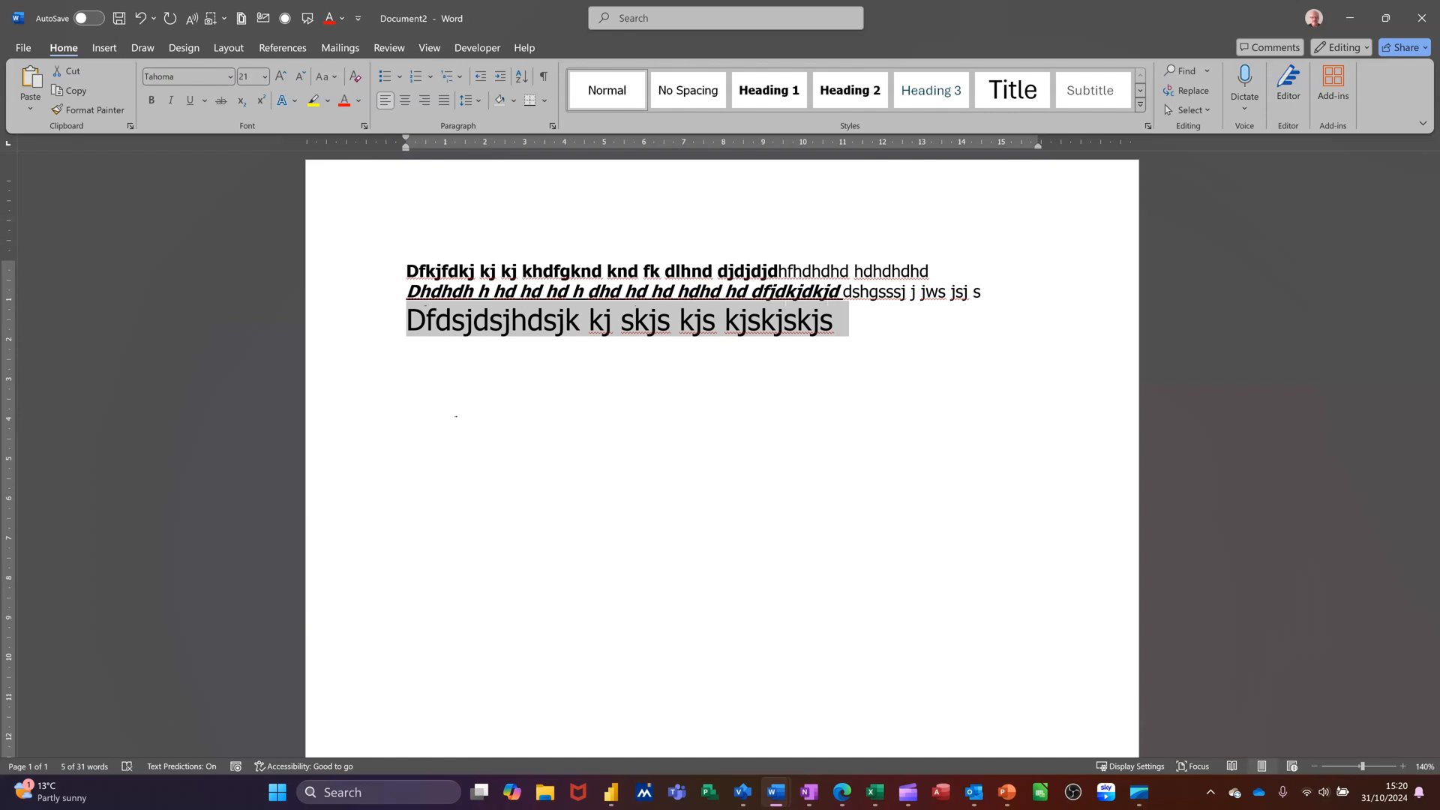
pyautogui.hotkey('ctrl', ']')
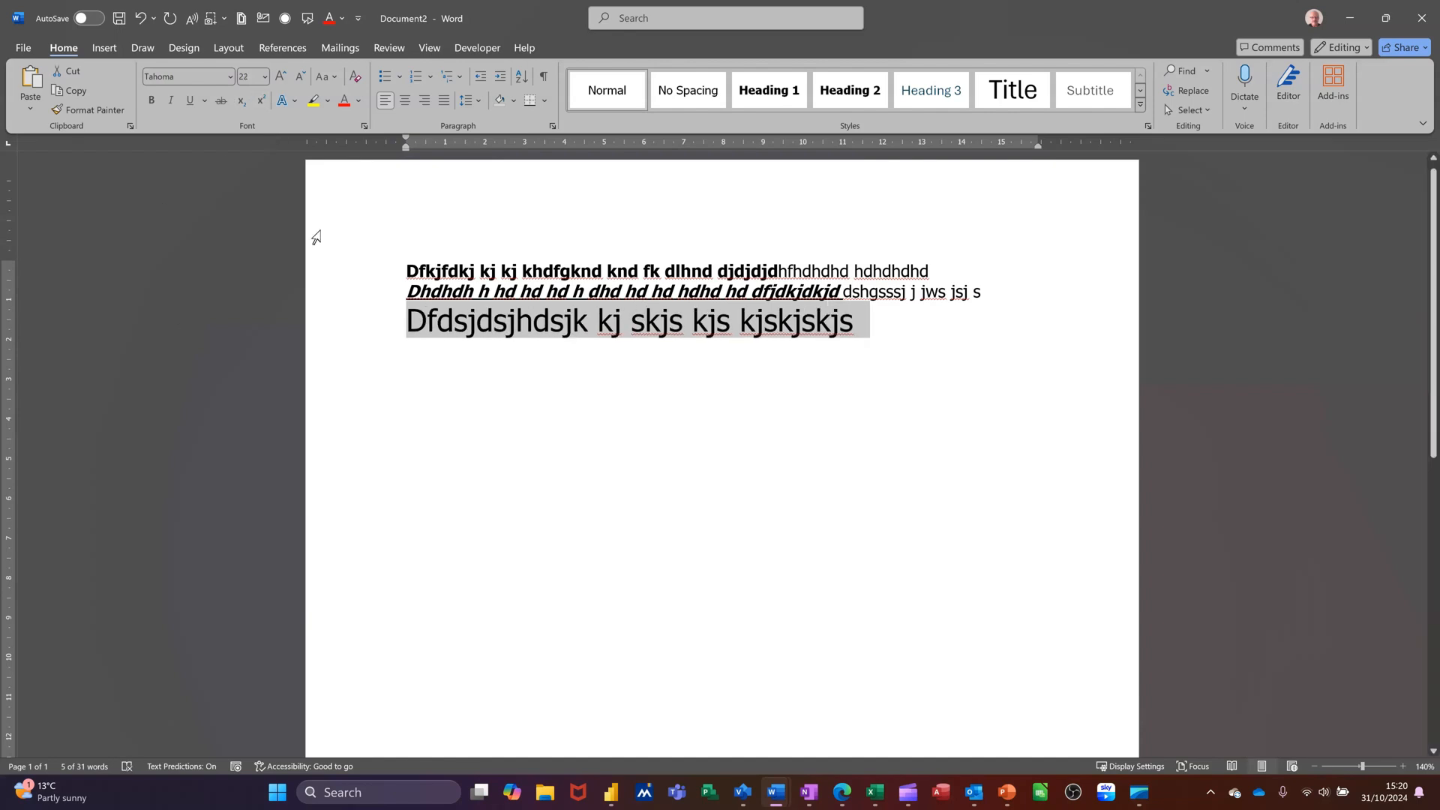
# Decrease the third line's font size one point at a time down to 15
pyautogui.hotkey('ctrl', '[')
pyautogui.hotkey('ctrl', '[')
pyautogui.hotkey('ctrl', '[')
pyautogui.hotkey('ctrl', '[')
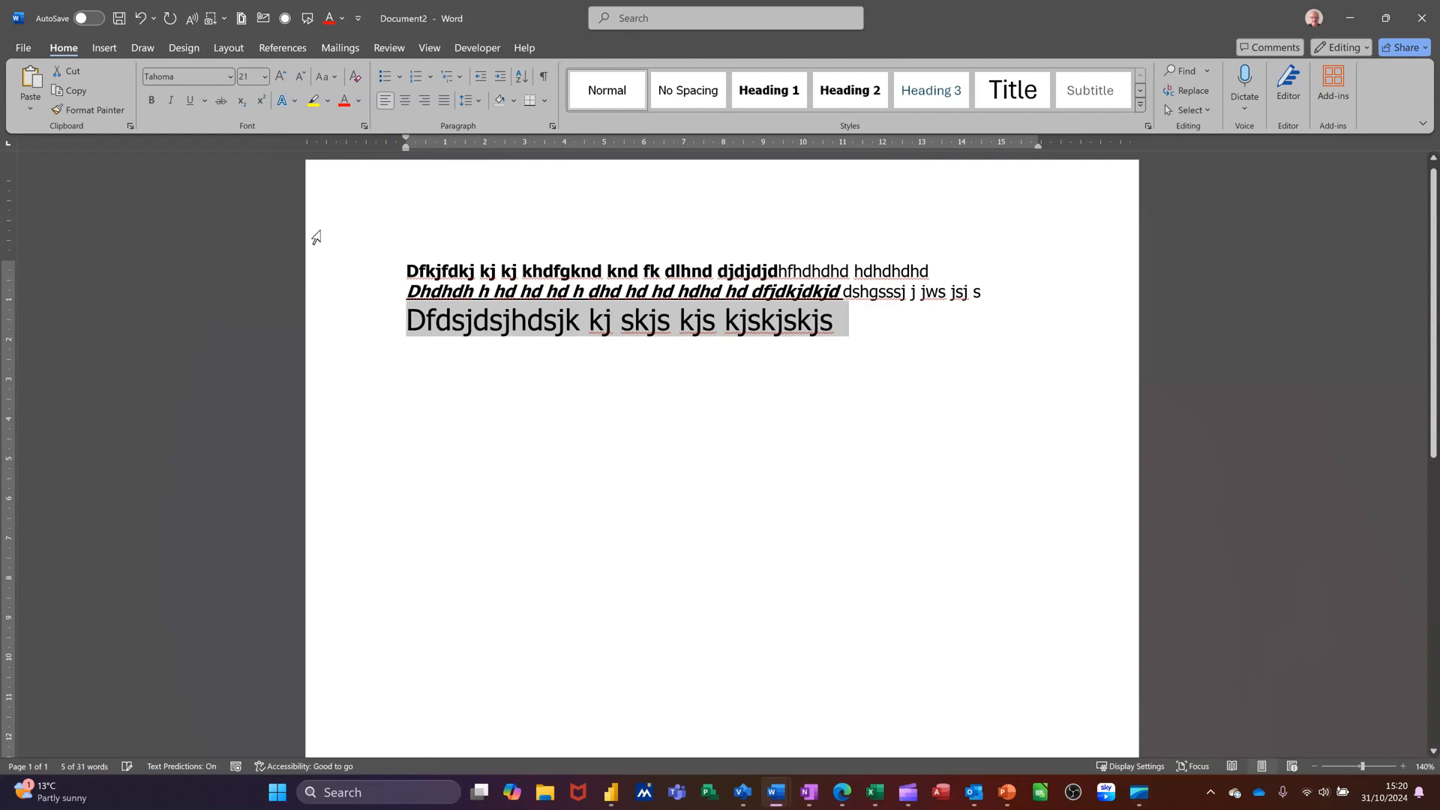
pyautogui.hotkey('ctrl', '[')
pyautogui.hotkey('ctrl', '[')
pyautogui.hotkey('ctrl', '[')
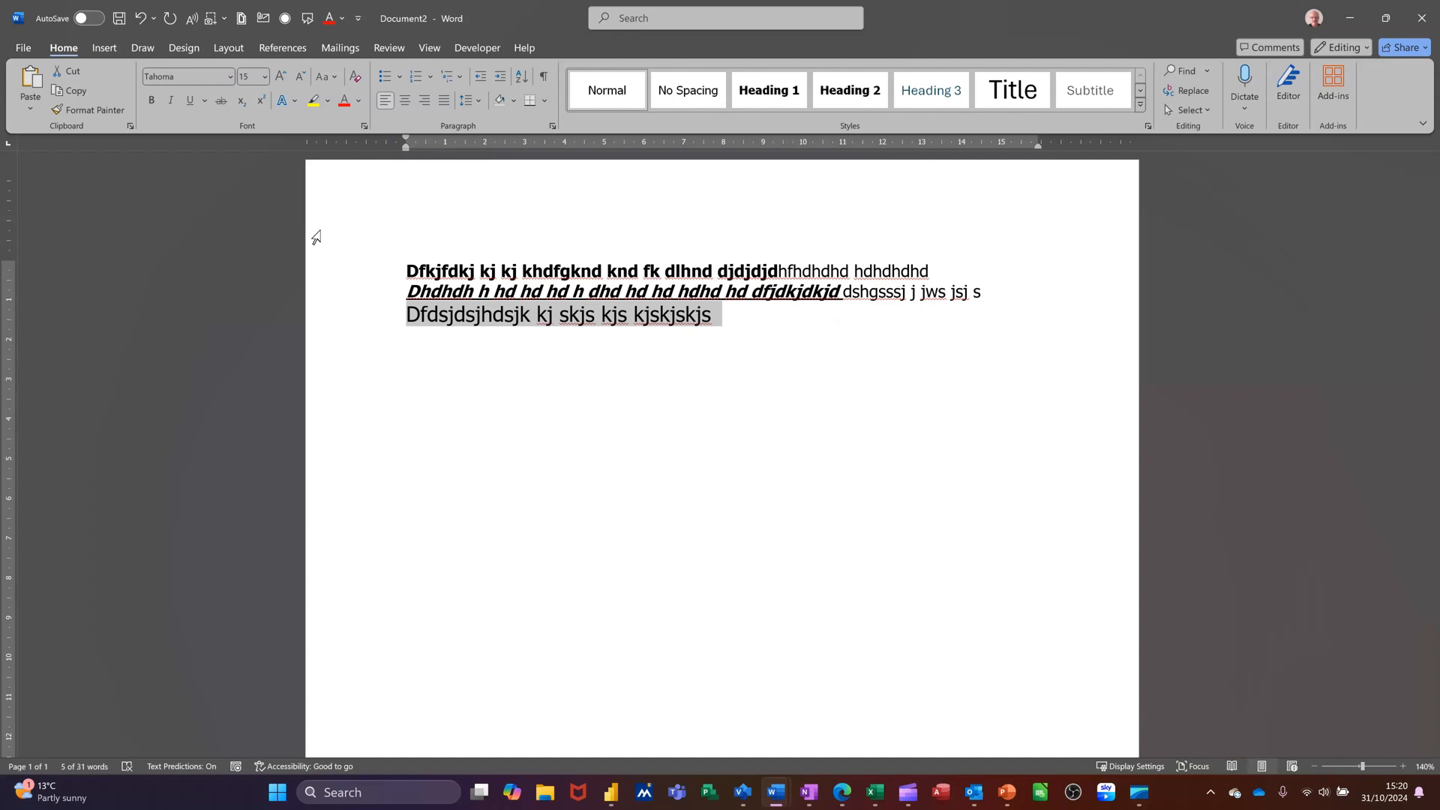
# Change the third line's font to Algerian
pyautogui.click(230, 75)
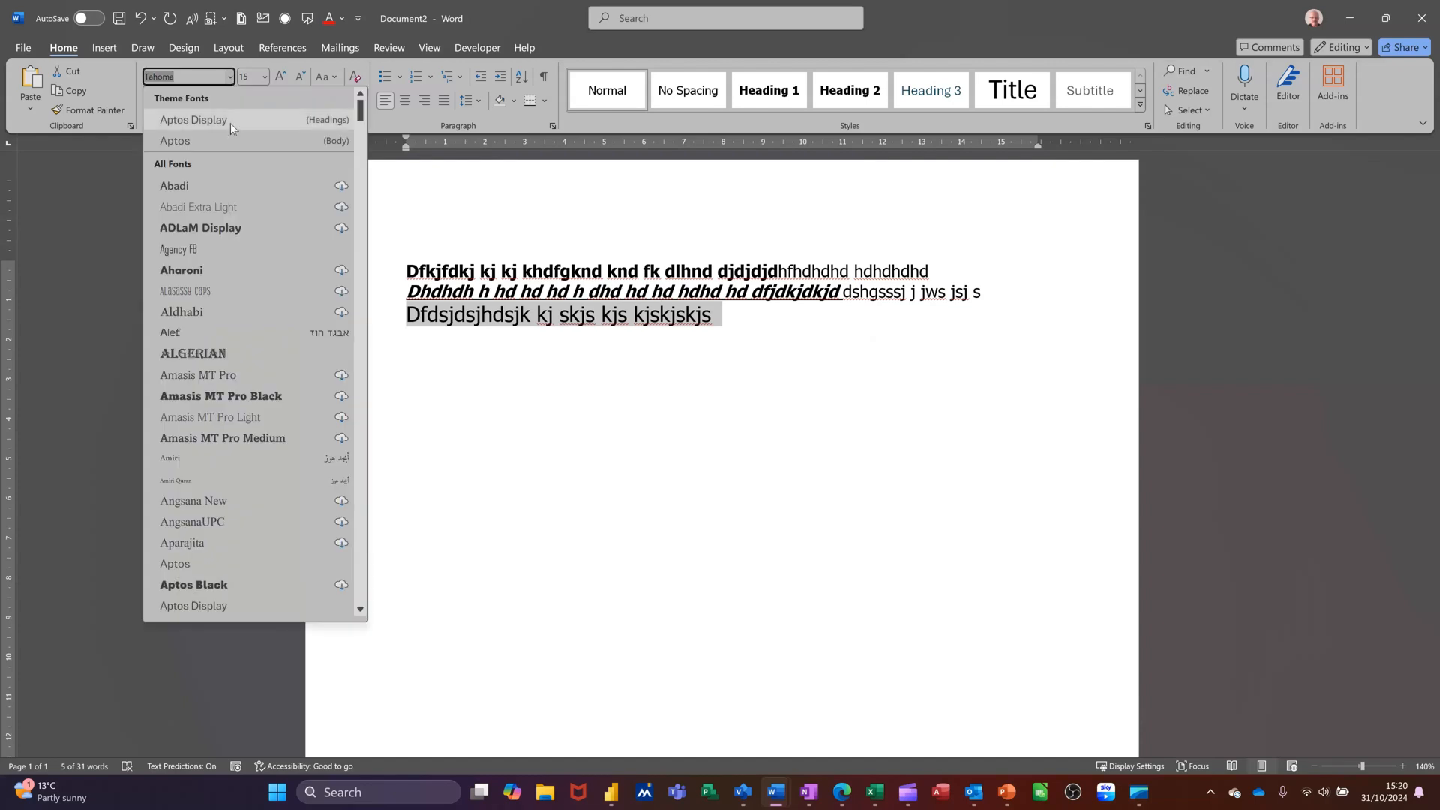
pyautogui.click(223, 354)
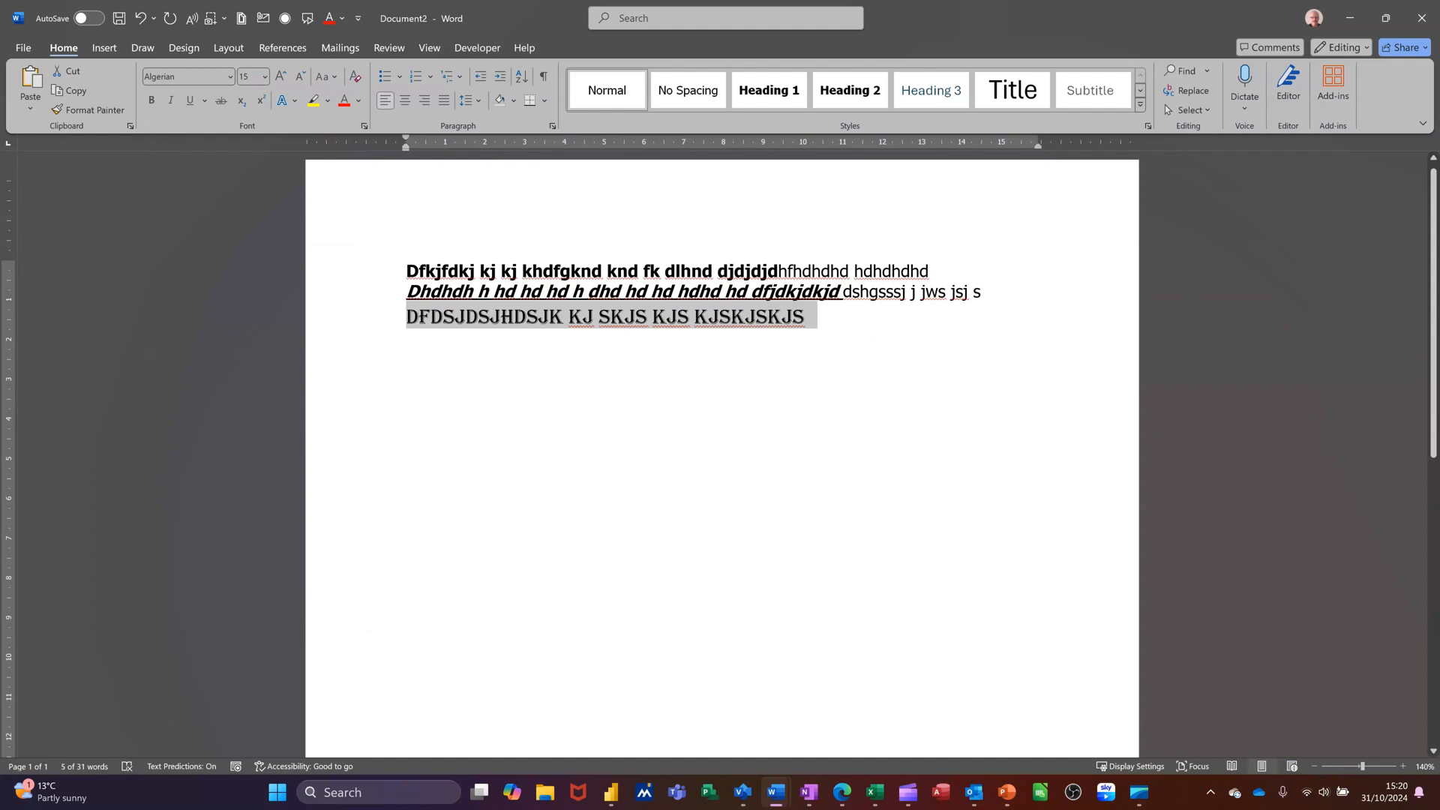
# Append 'DFHDFHJD' to the third line, then reset character formatting and type 'jdfjfjf' as plain text
pyautogui.click(824, 330)
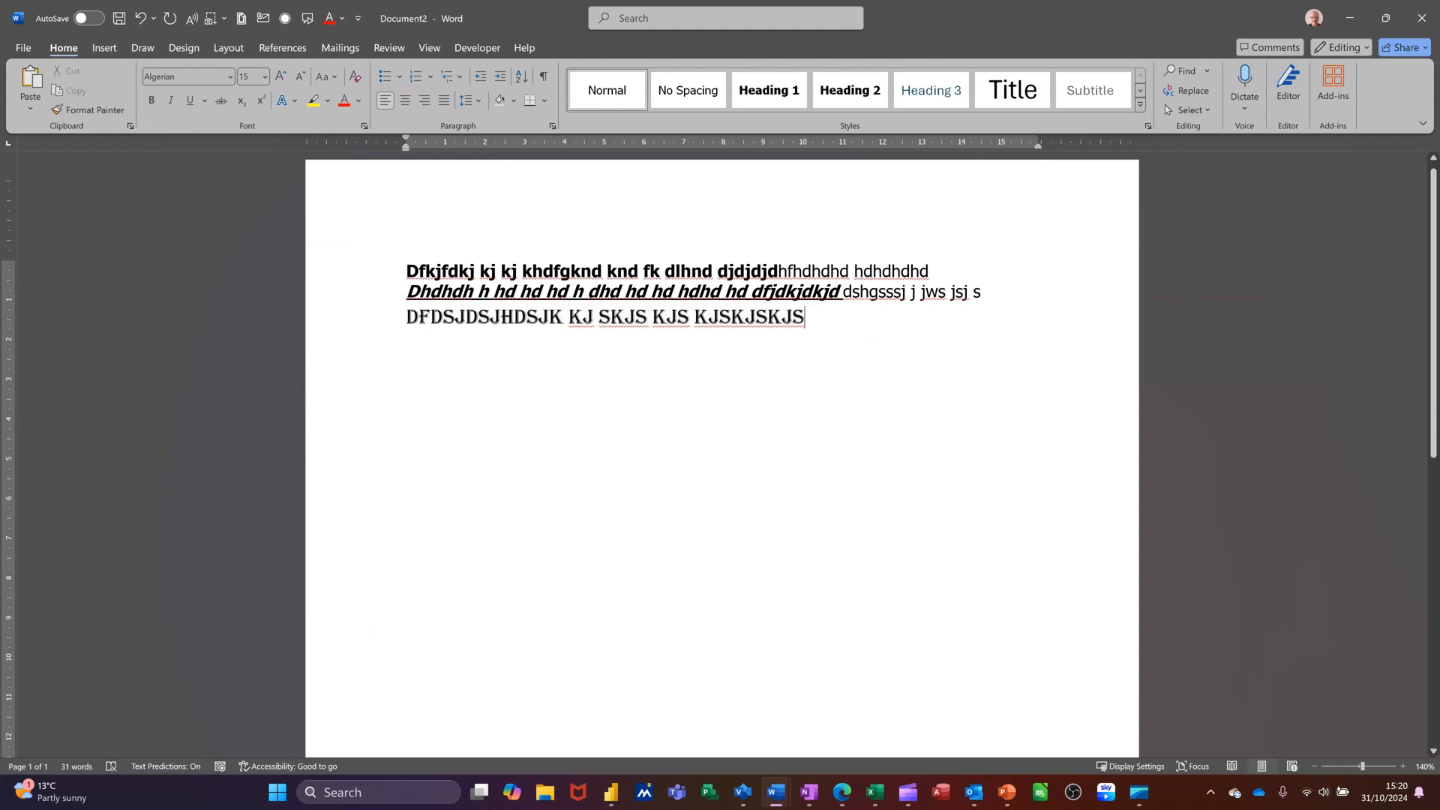
pyautogui.write('DFHDFHJD')
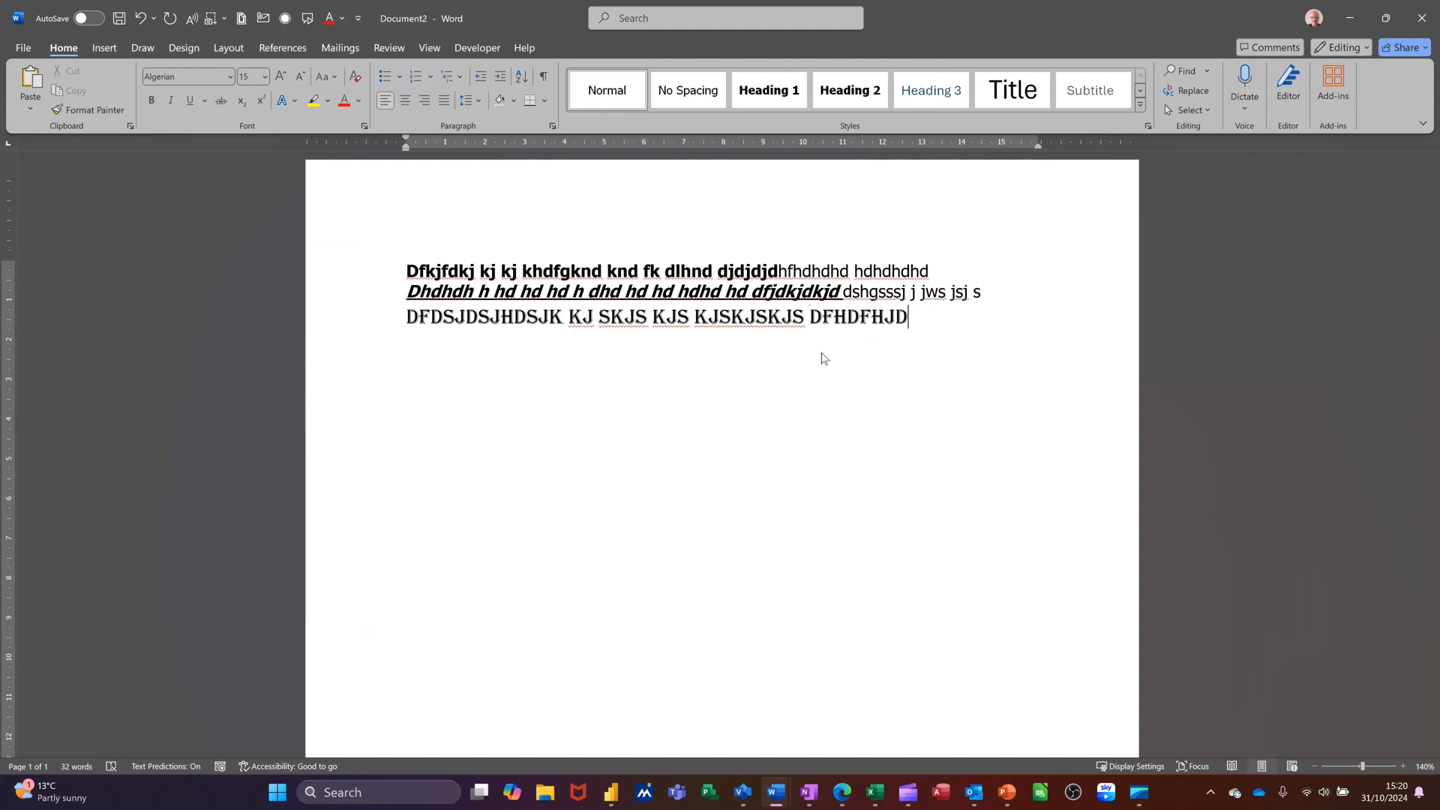
pyautogui.hotkey('ctrl', 'space')
pyautogui.write('jdfjfjf')
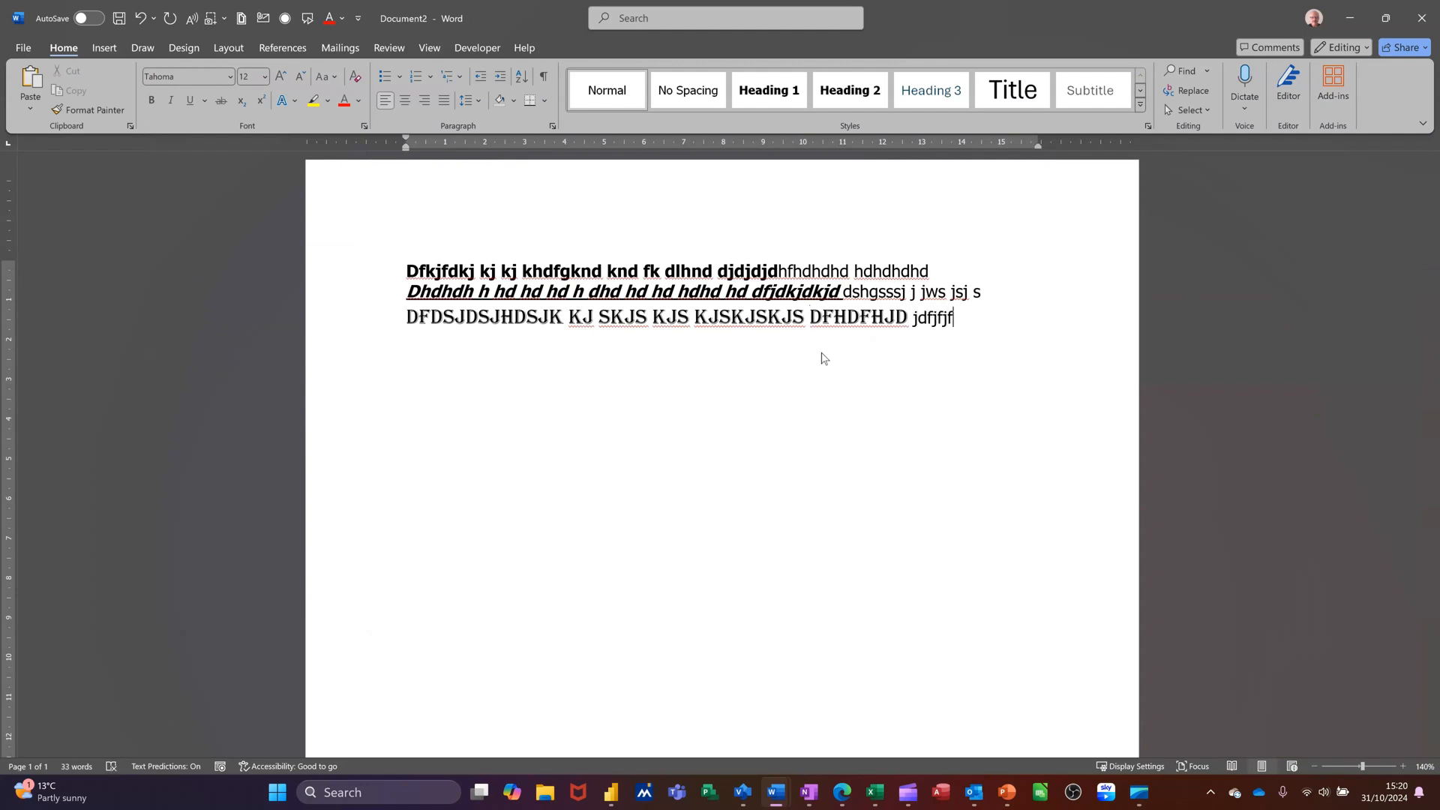
# Start a new paragraph and type 'Jdfk kj dkdkdkdkdkd k d'
pyautogui.press('Return')
pyautogui.write('jdfk kj dkdkdkdkdkd k d')
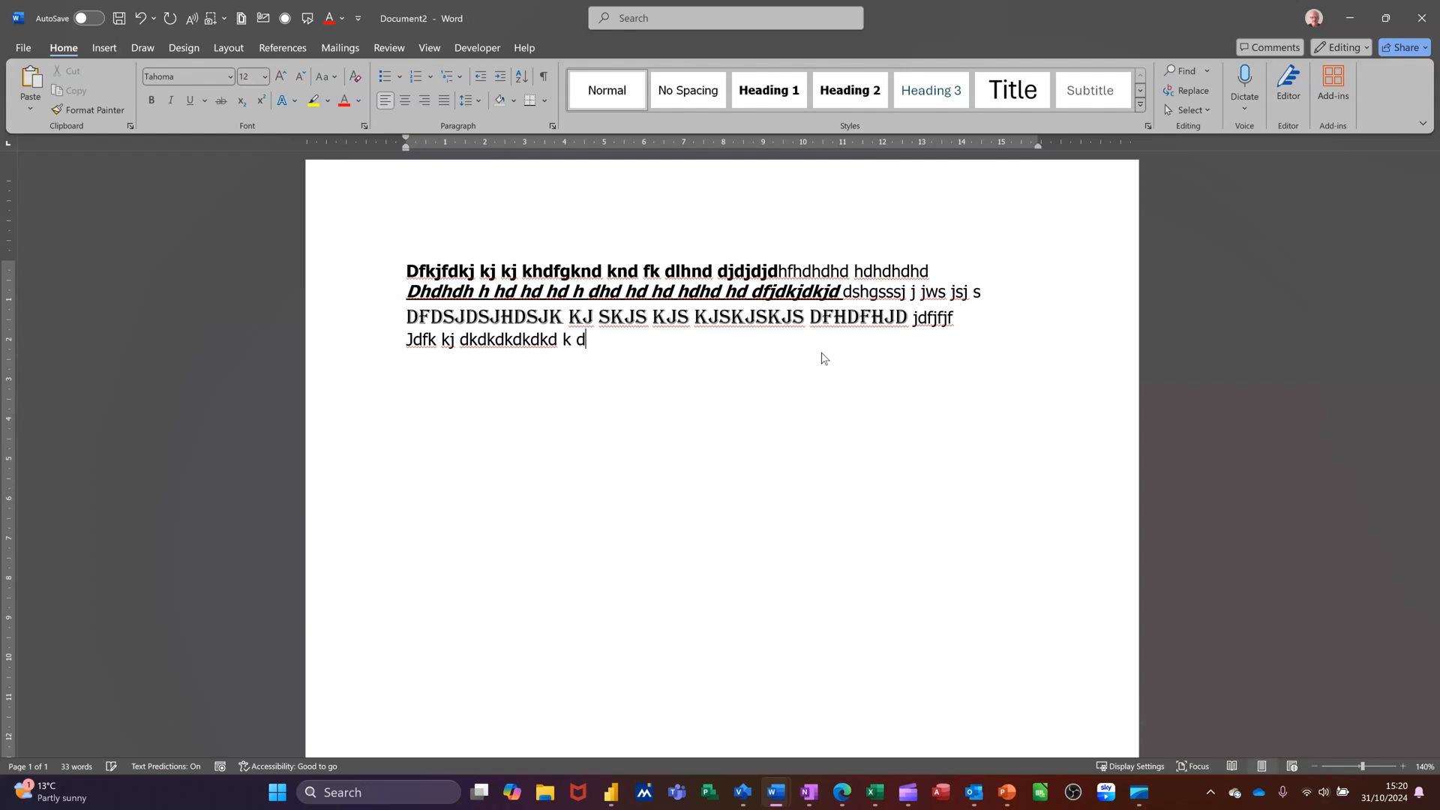
# Change the font colour of the fourth line to standard red
pyautogui.click(362, 341)
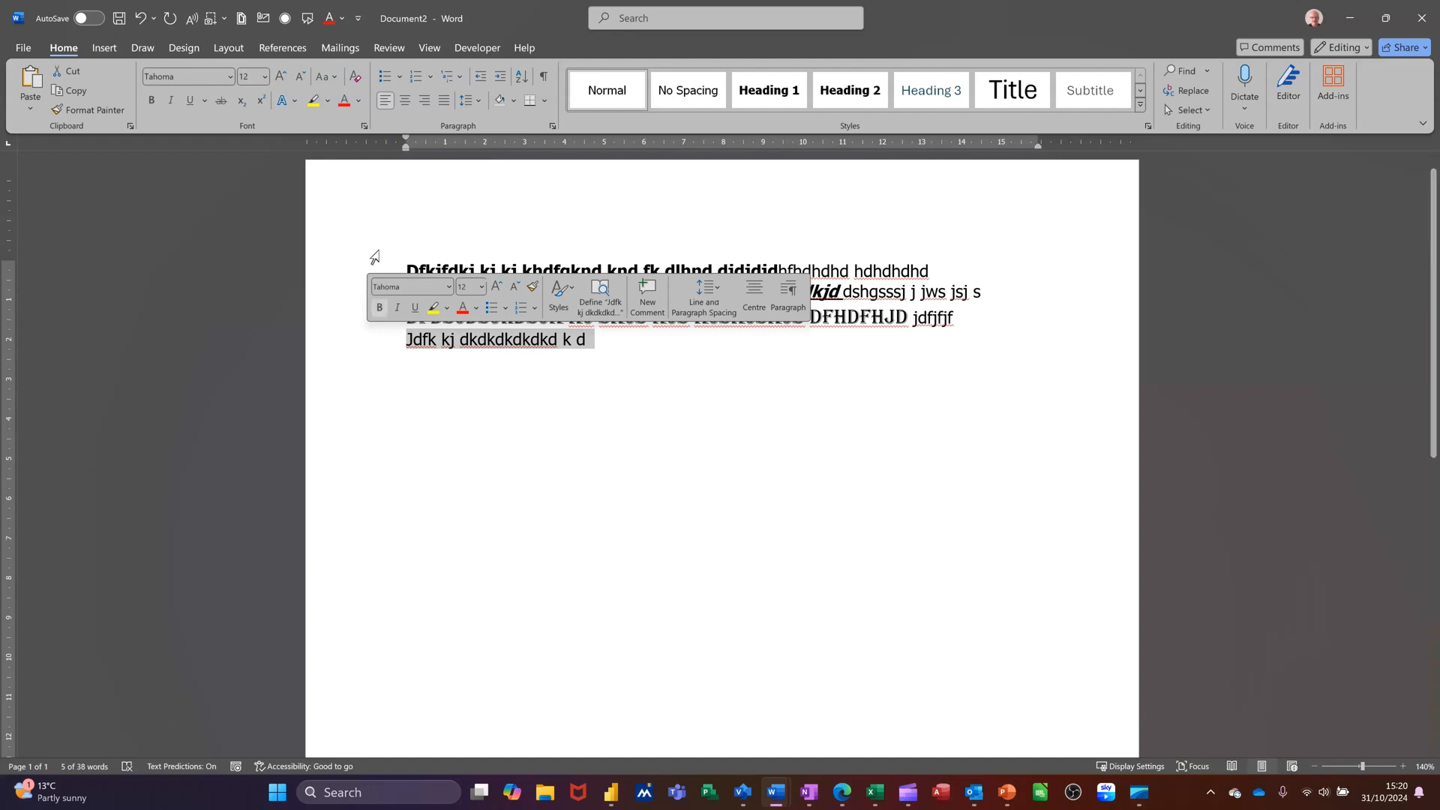
pyautogui.click(358, 102)
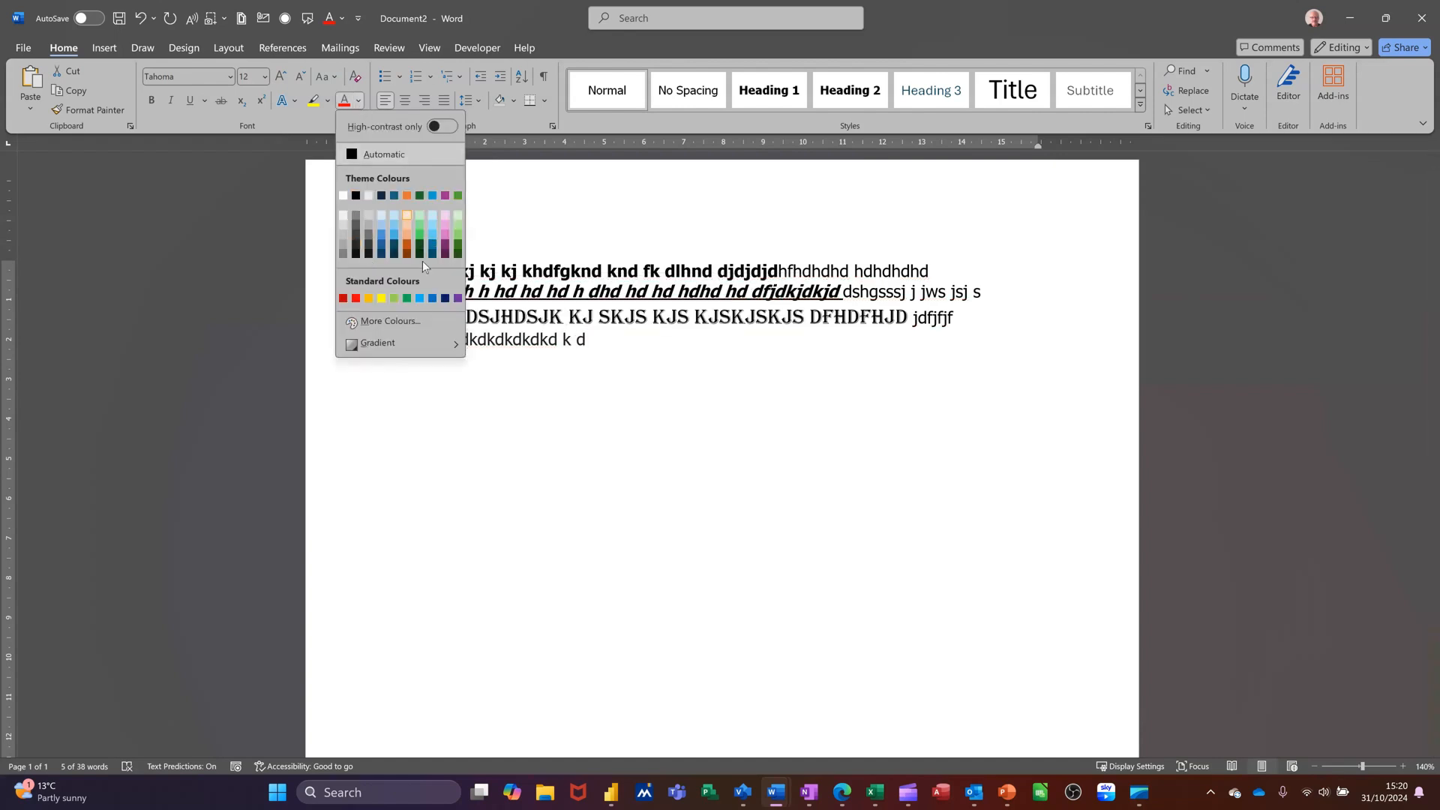
pyautogui.click(356, 299)
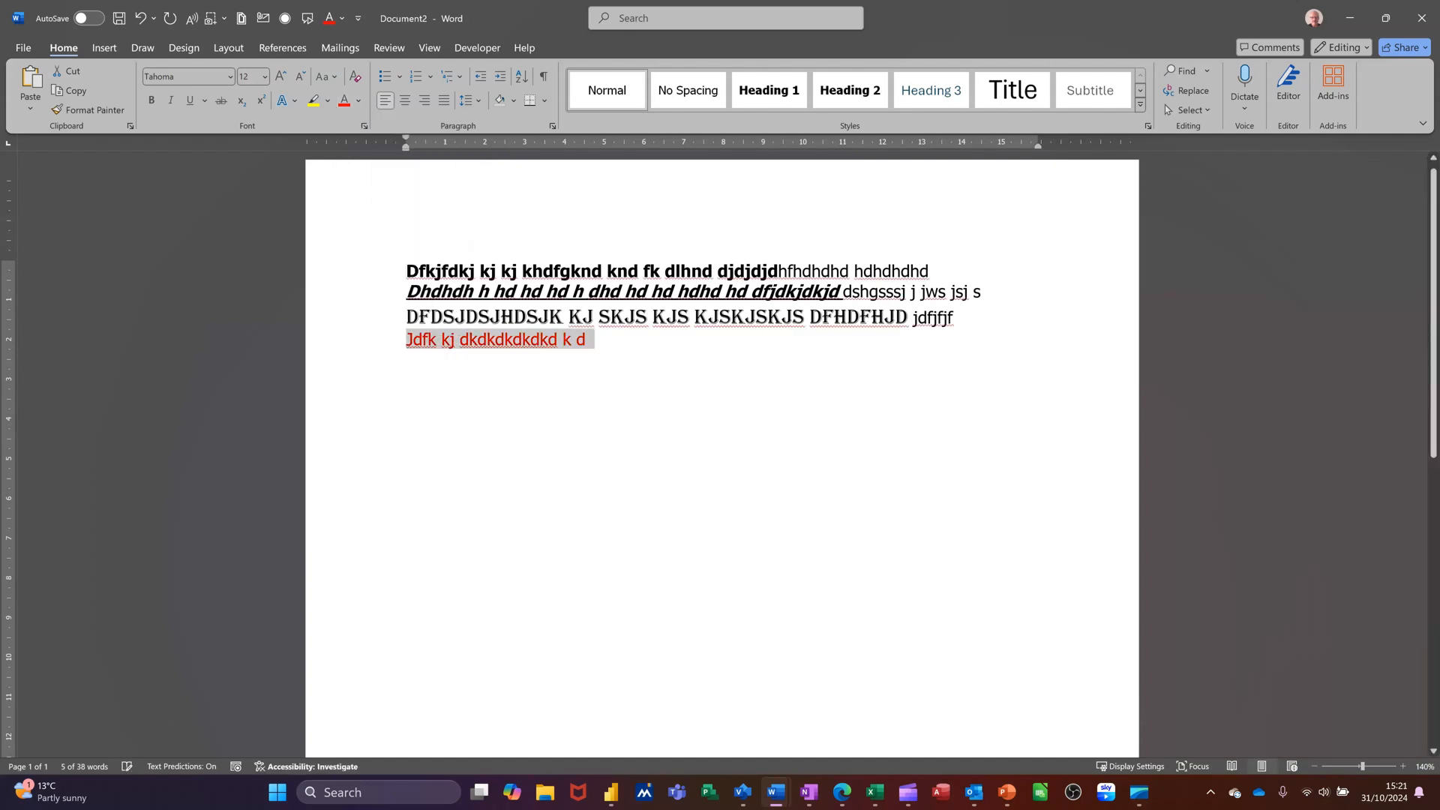
# Append 'djsdjsd jdfjdjdf' to the end of the fourth line
pyautogui.click(598, 349)
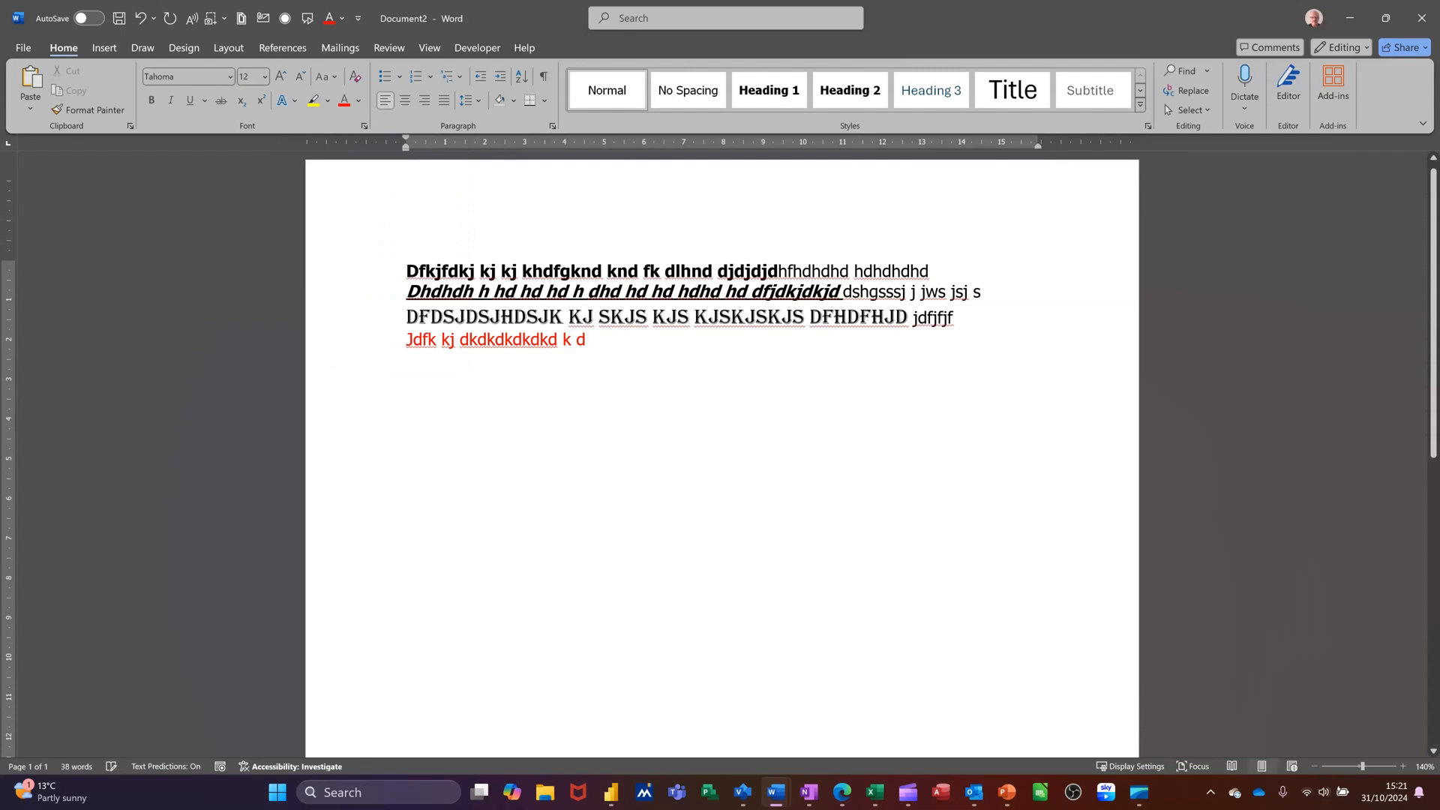
pyautogui.write('djsdjsd jdfjdjdf')
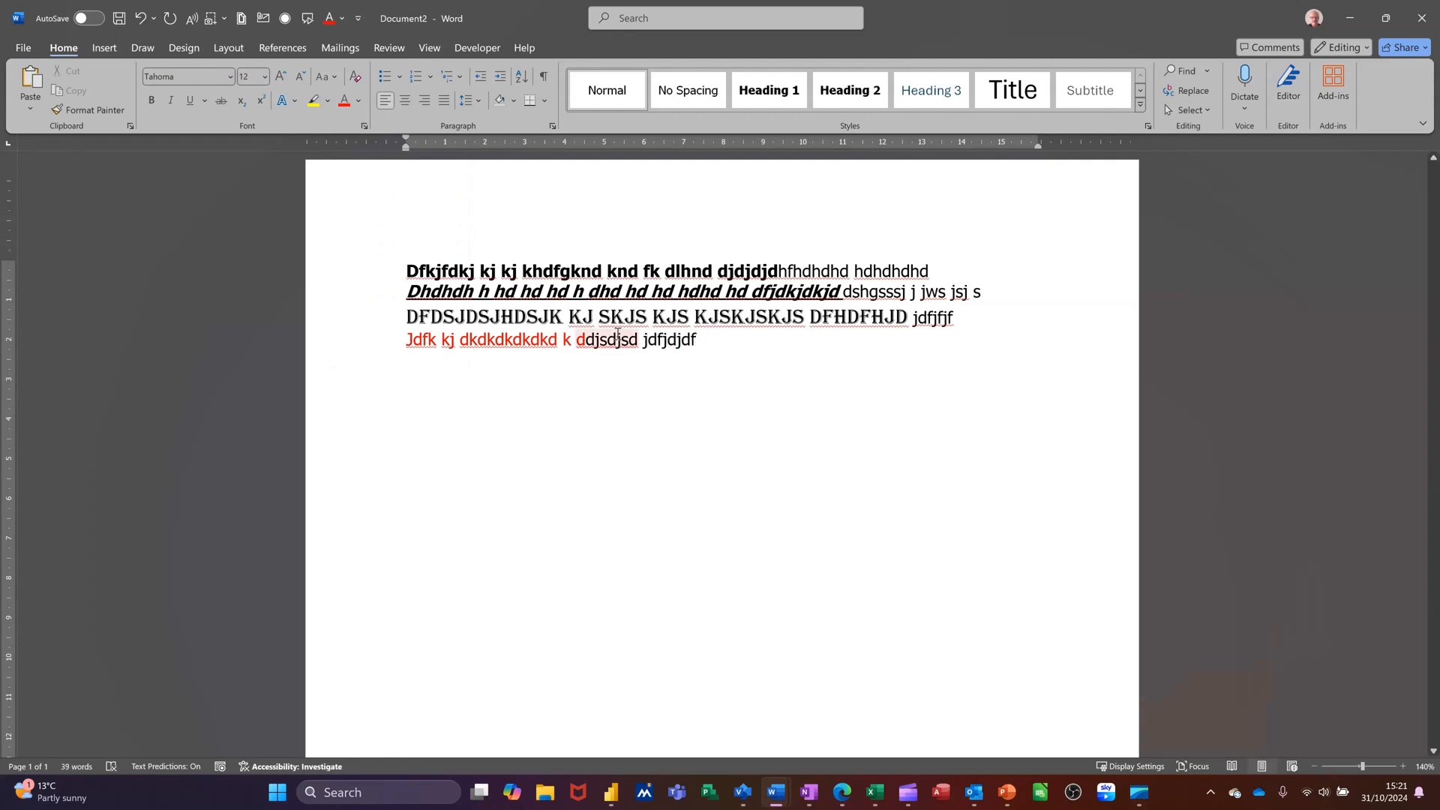
# Insert a space between 'd' and 'djsdjsd' on the fourth line, dismissing the spelling suggestions
pyautogui.click(363, 346)
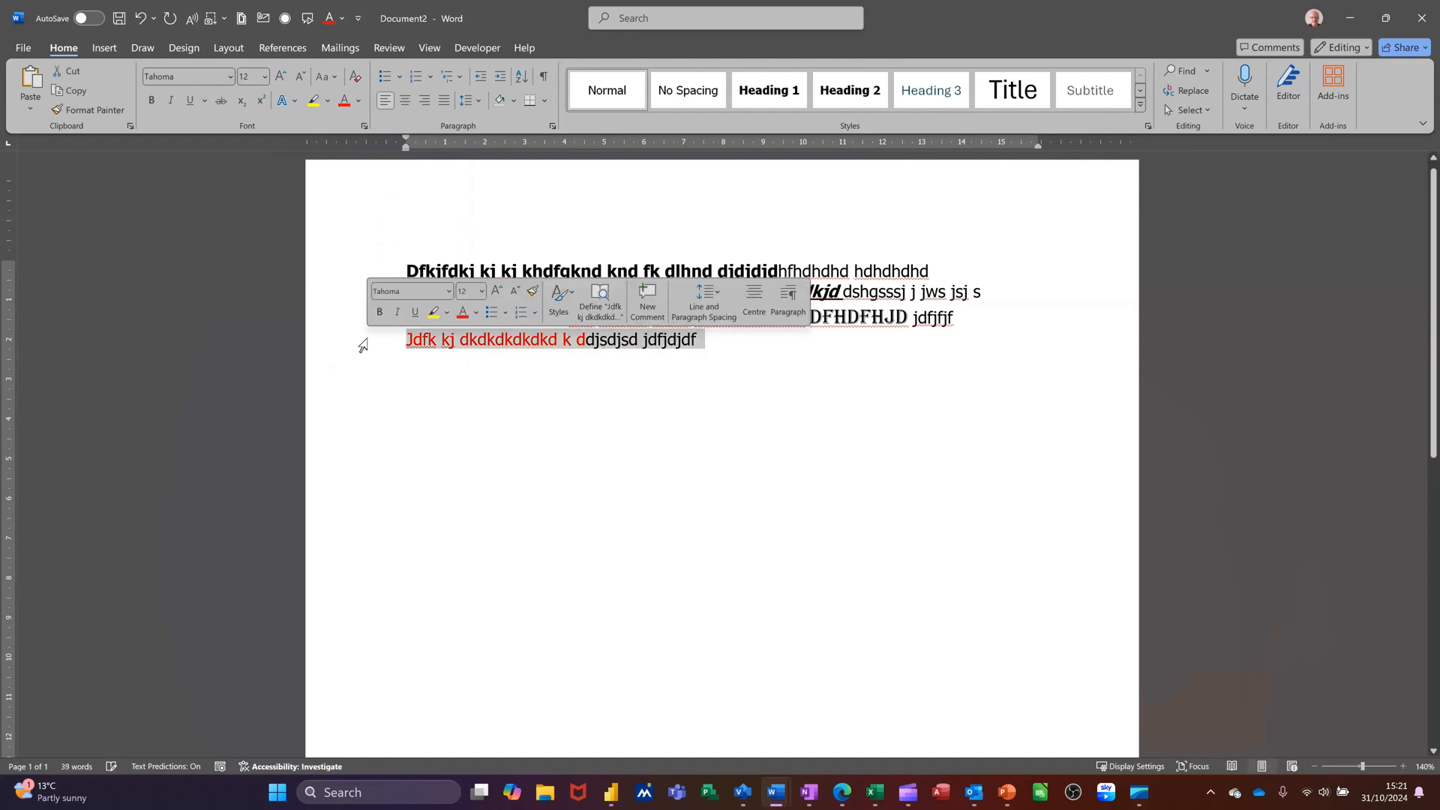
pyautogui.rightClick(595, 341)
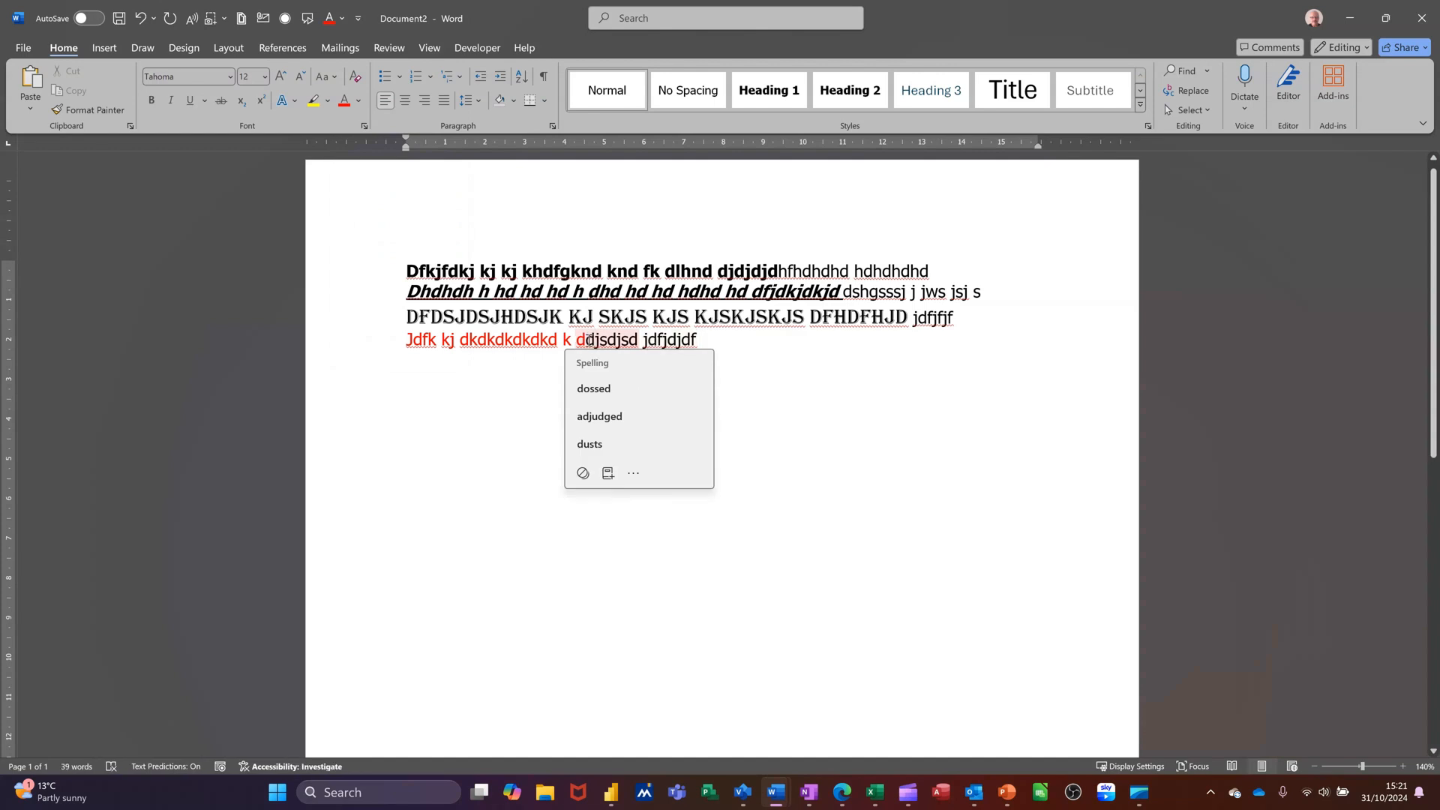
pyautogui.click(586, 341)
pyautogui.moveTo(585, 342)
pyautogui.mouseDown()
pyautogui.moveTo(697, 354)
pyautogui.moveTo(583, 339)
pyautogui.mouseUp()
pyautogui.click(586, 343)
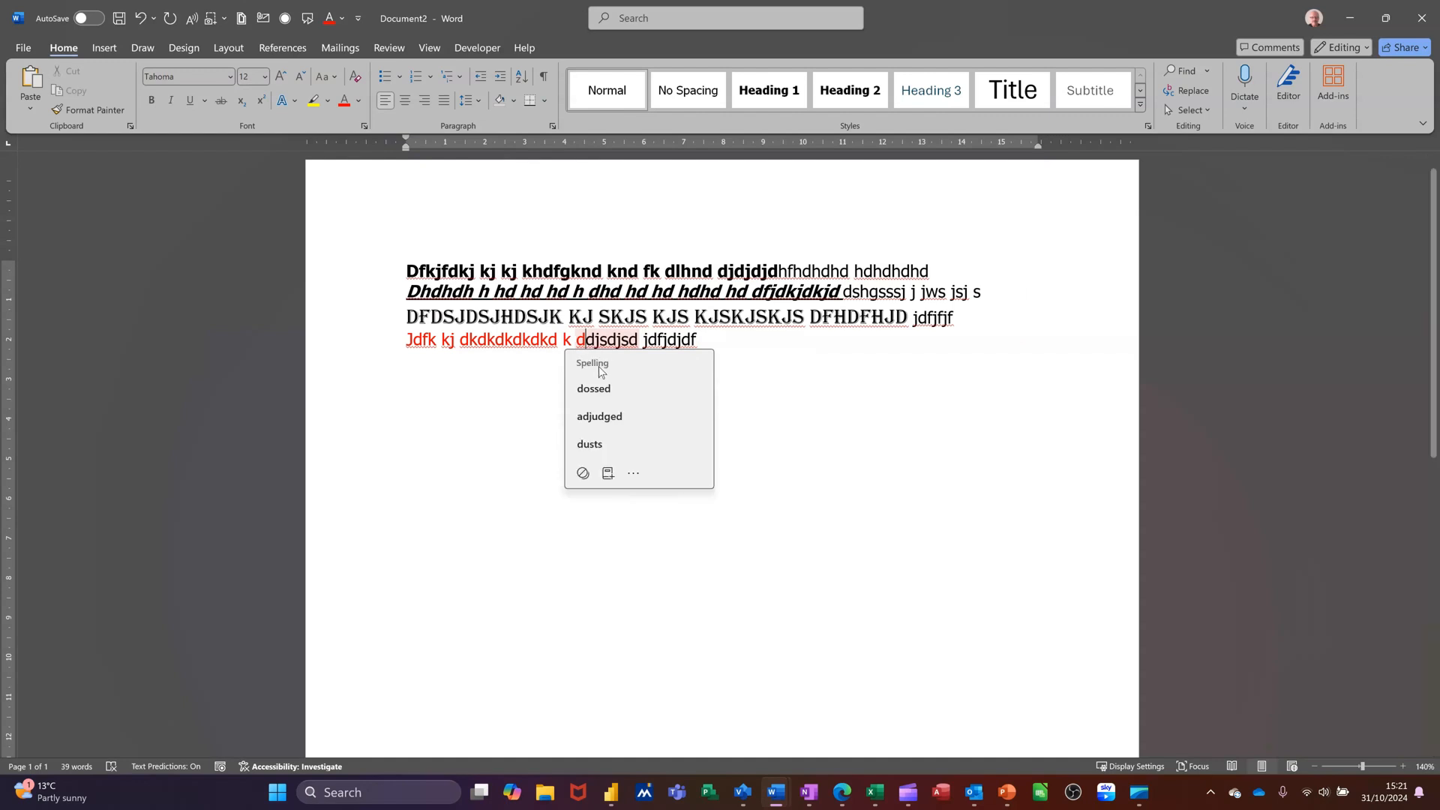
pyautogui.press('Escape')
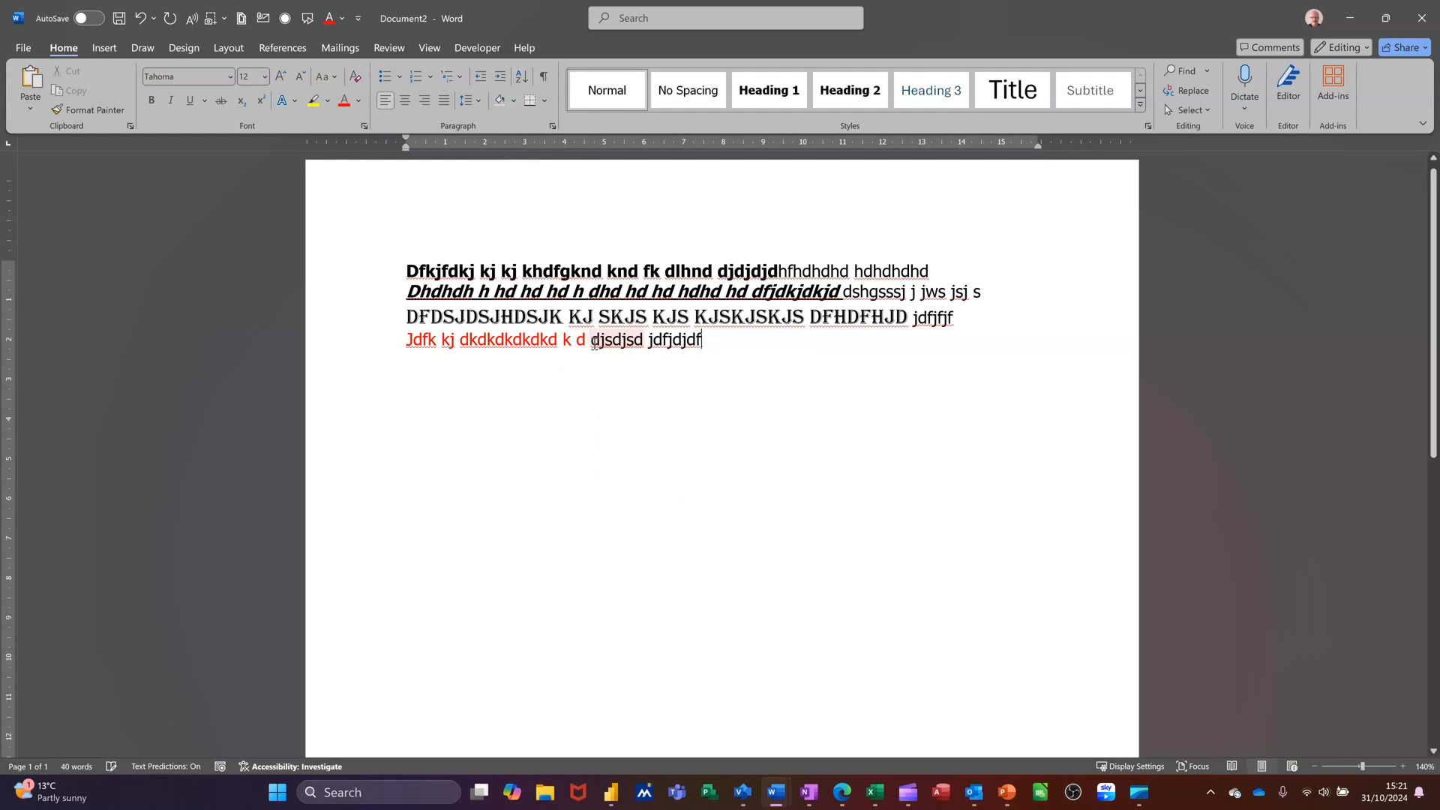
# Colour the words 'djsdjsd jdfjdjdf' with a blue theme colour
pyautogui.moveTo(590, 347); pyautogui.dragTo(699, 356)
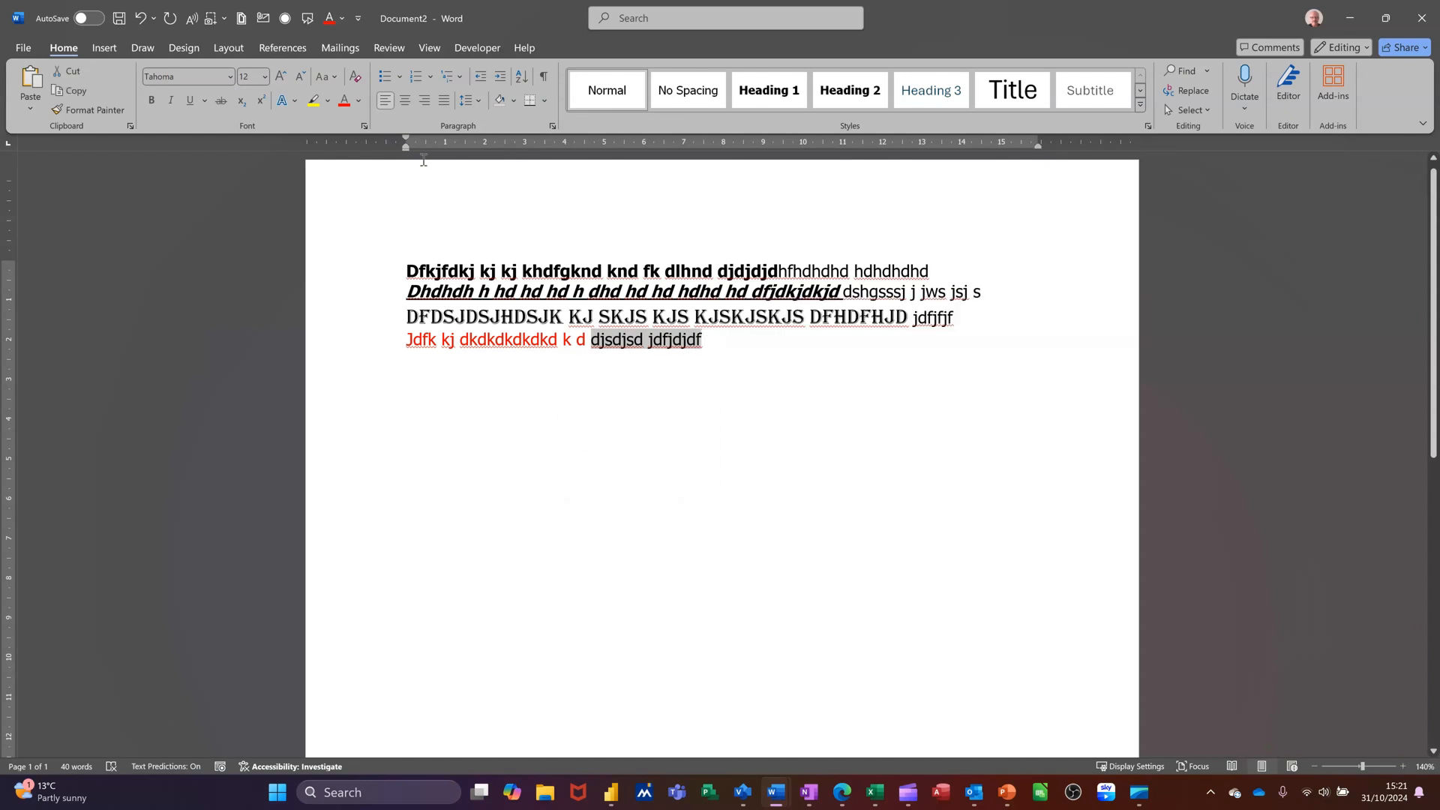
pyautogui.click(360, 106)
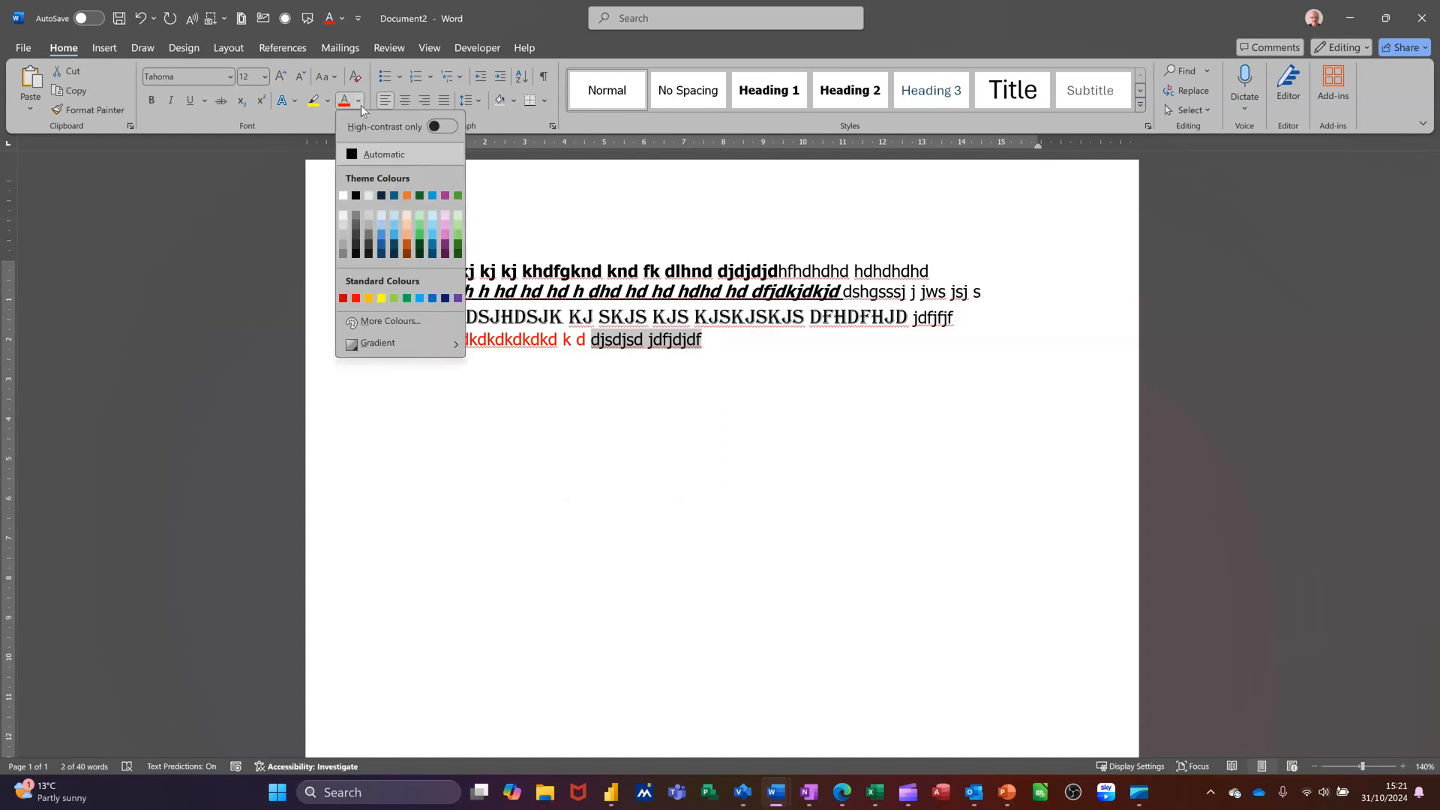
pyautogui.click(384, 234)
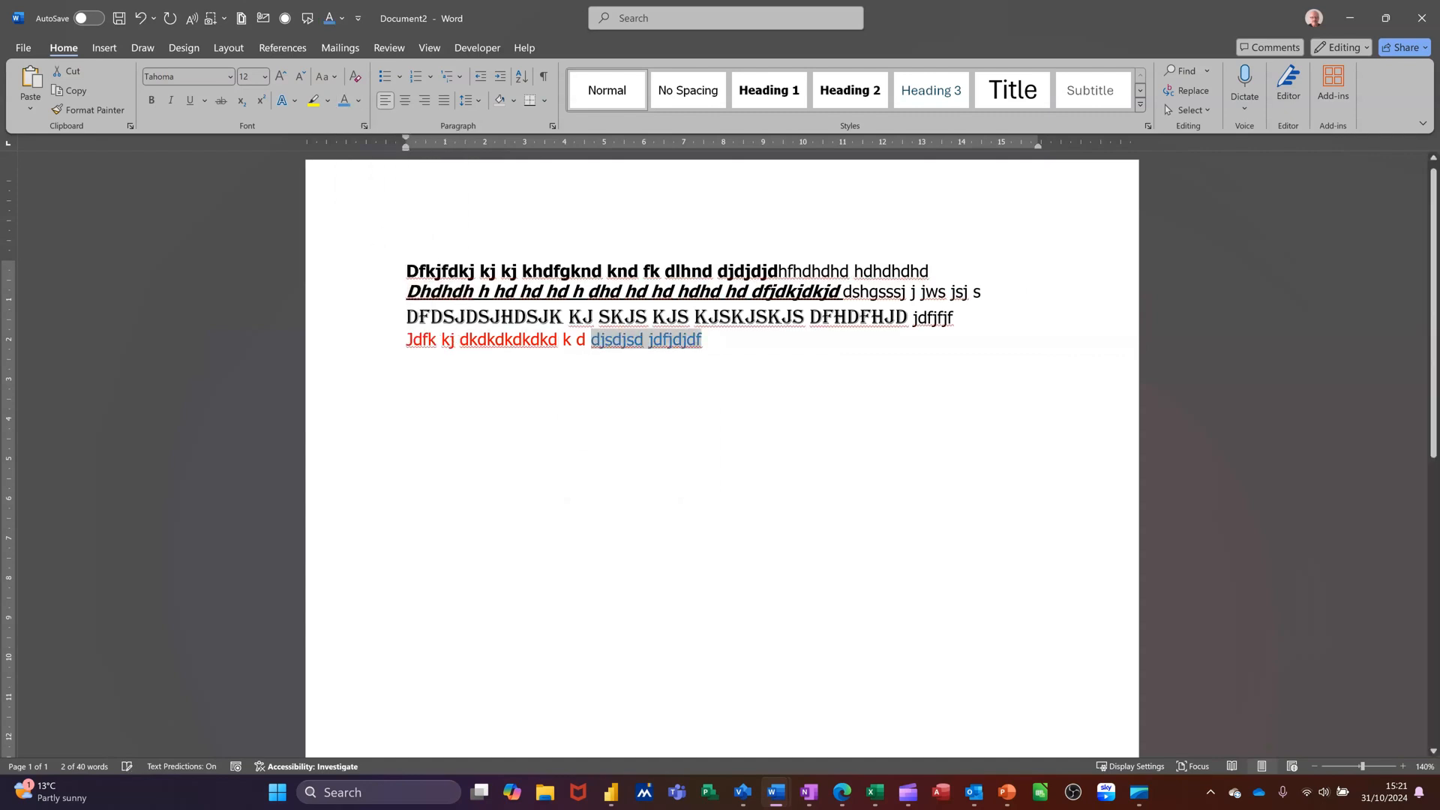
pyautogui.click(725, 338)
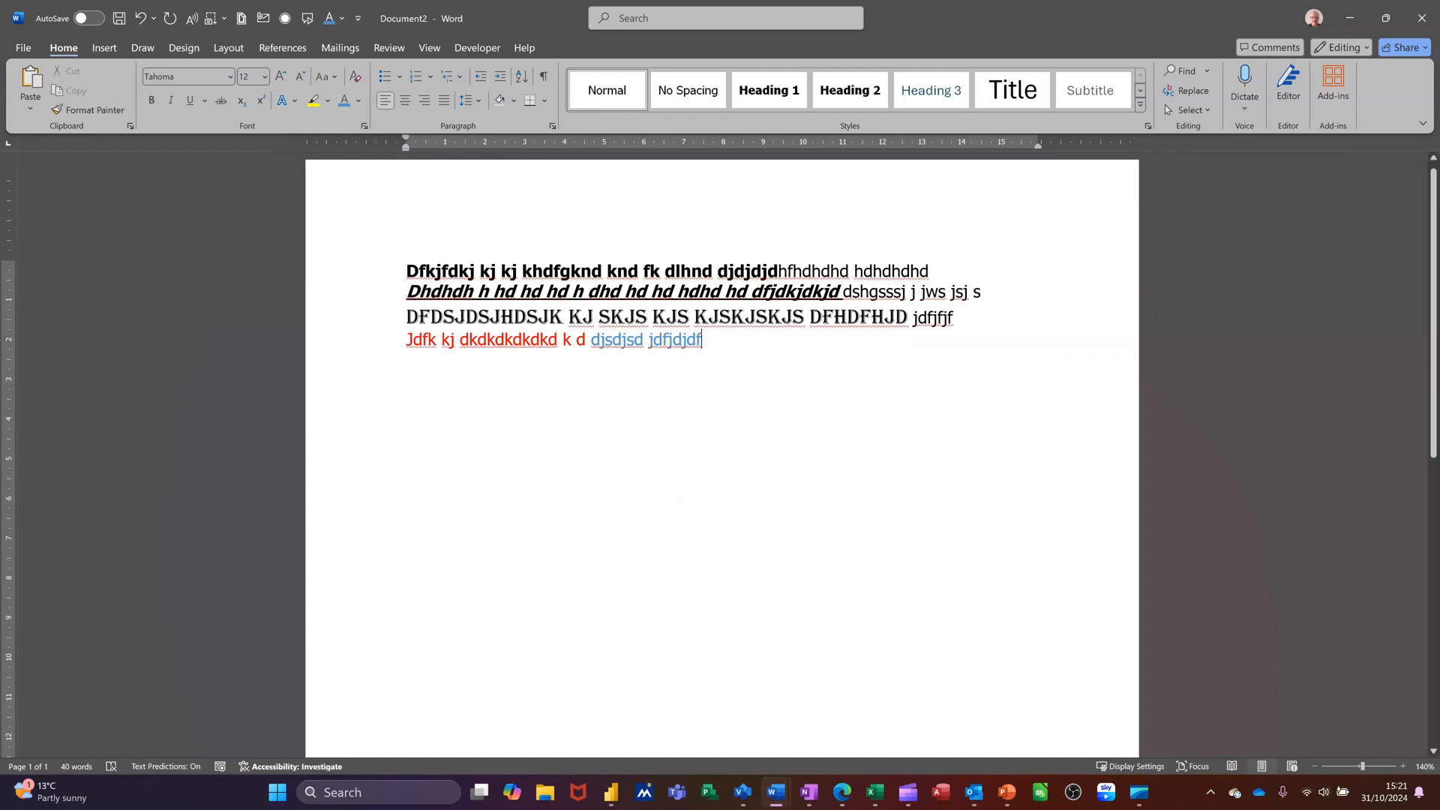
# Continue the fourth line with 'djdj jdjd jdfjf jfjf' and start a new paragraph
pyautogui.write('djdj jdjd')
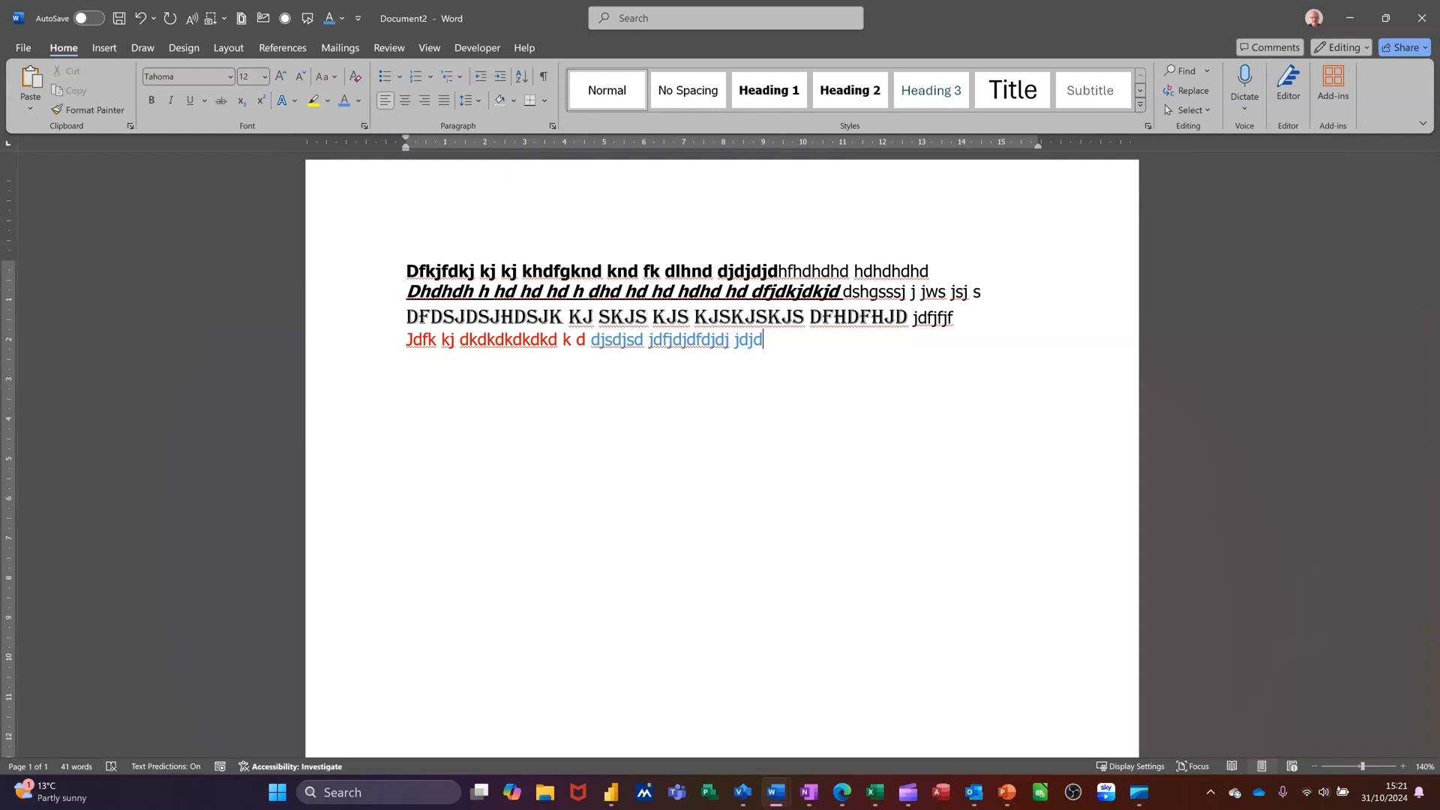
pyautogui.write('jdfjf jfjf')
pyautogui.press('Return')
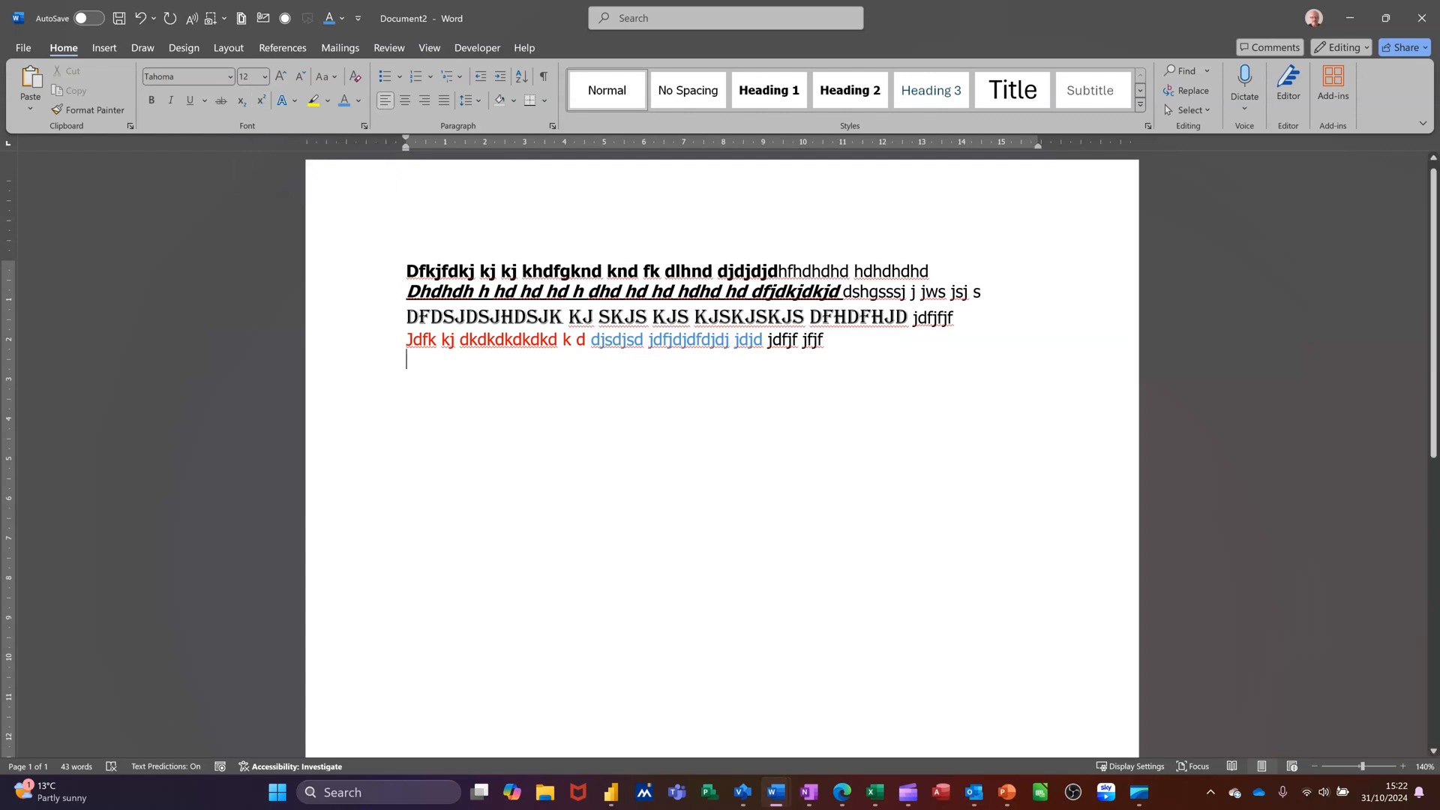
# Type '23rd' followed by 'H2SO4' on the new line
pyautogui.write('23rd')
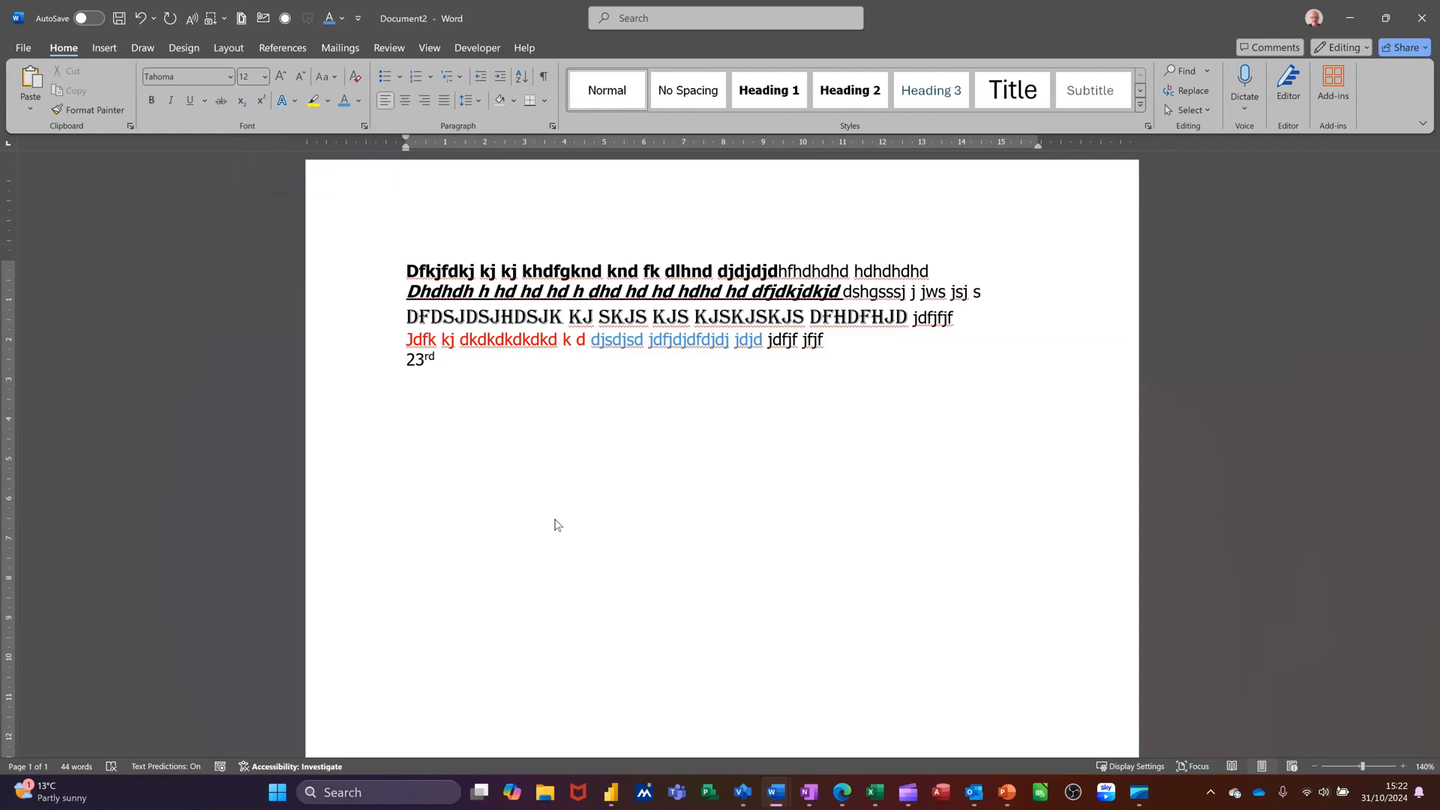
pyautogui.write('H2SO4')
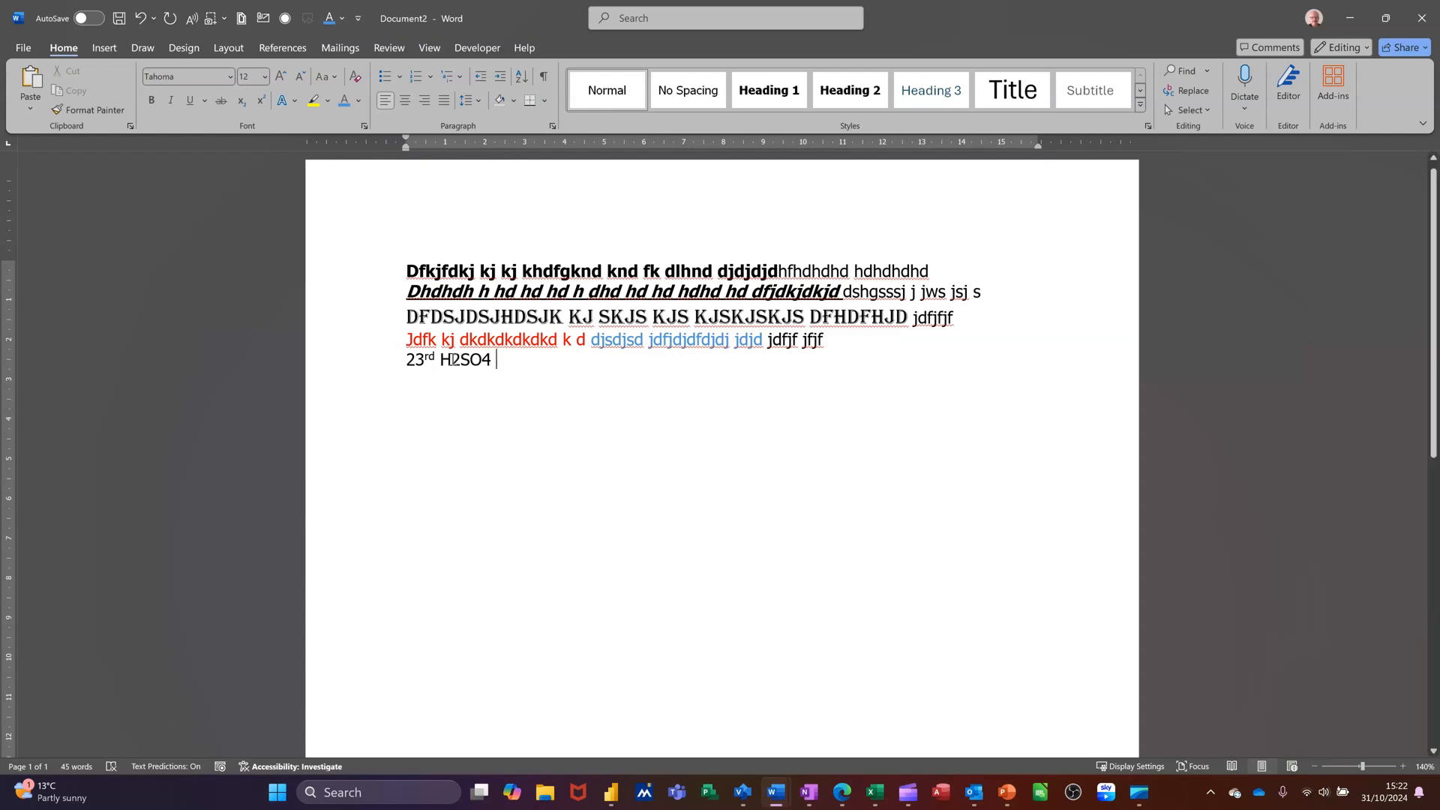
# Format the 2 and the 4 in 'H2SO4' as subscript
pyautogui.click(453, 360)
pyautogui.moveTo(453, 360); pyautogui.dragTo(462, 360)
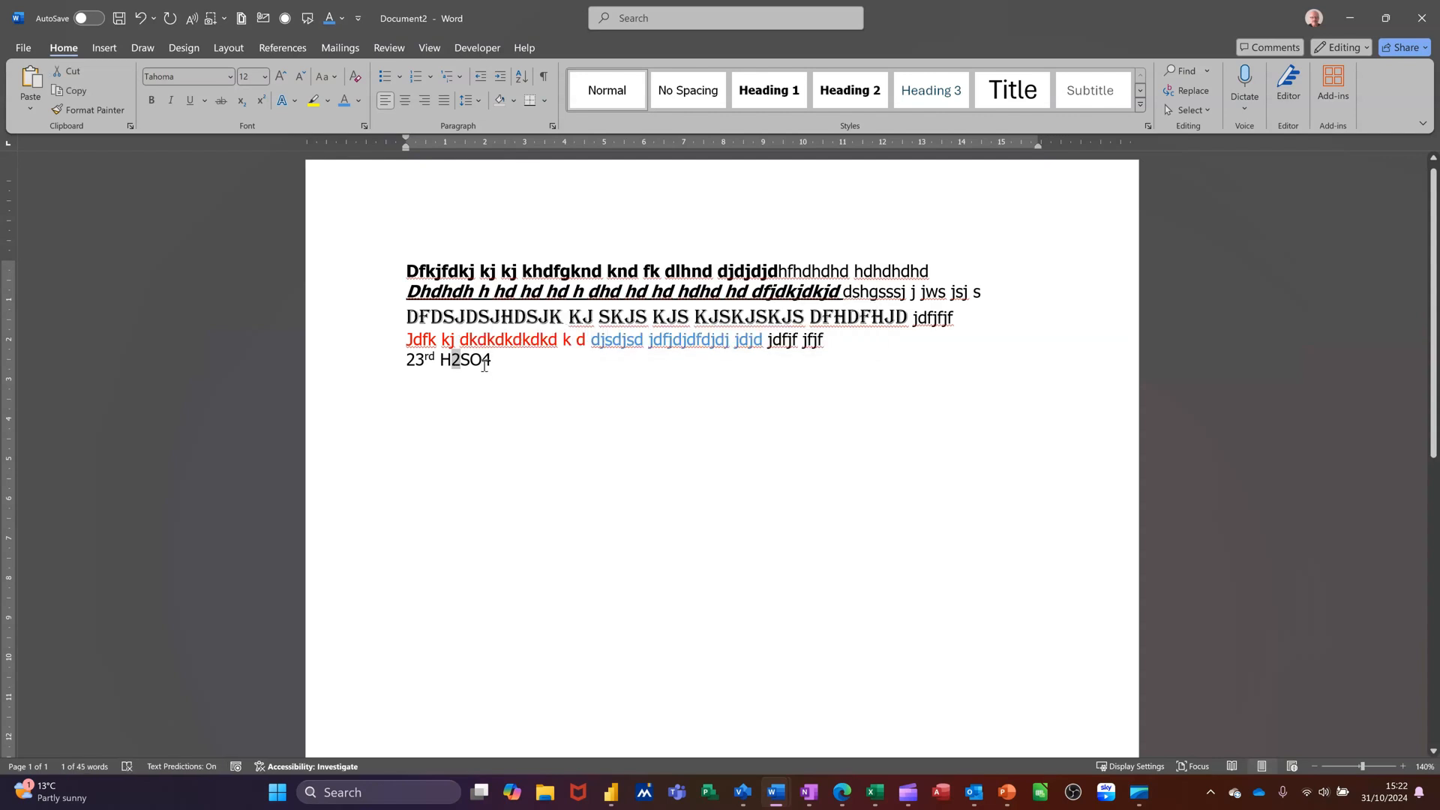
pyautogui.moveTo(484, 361); pyautogui.dragTo(492, 360)
pyautogui.click(243, 102)
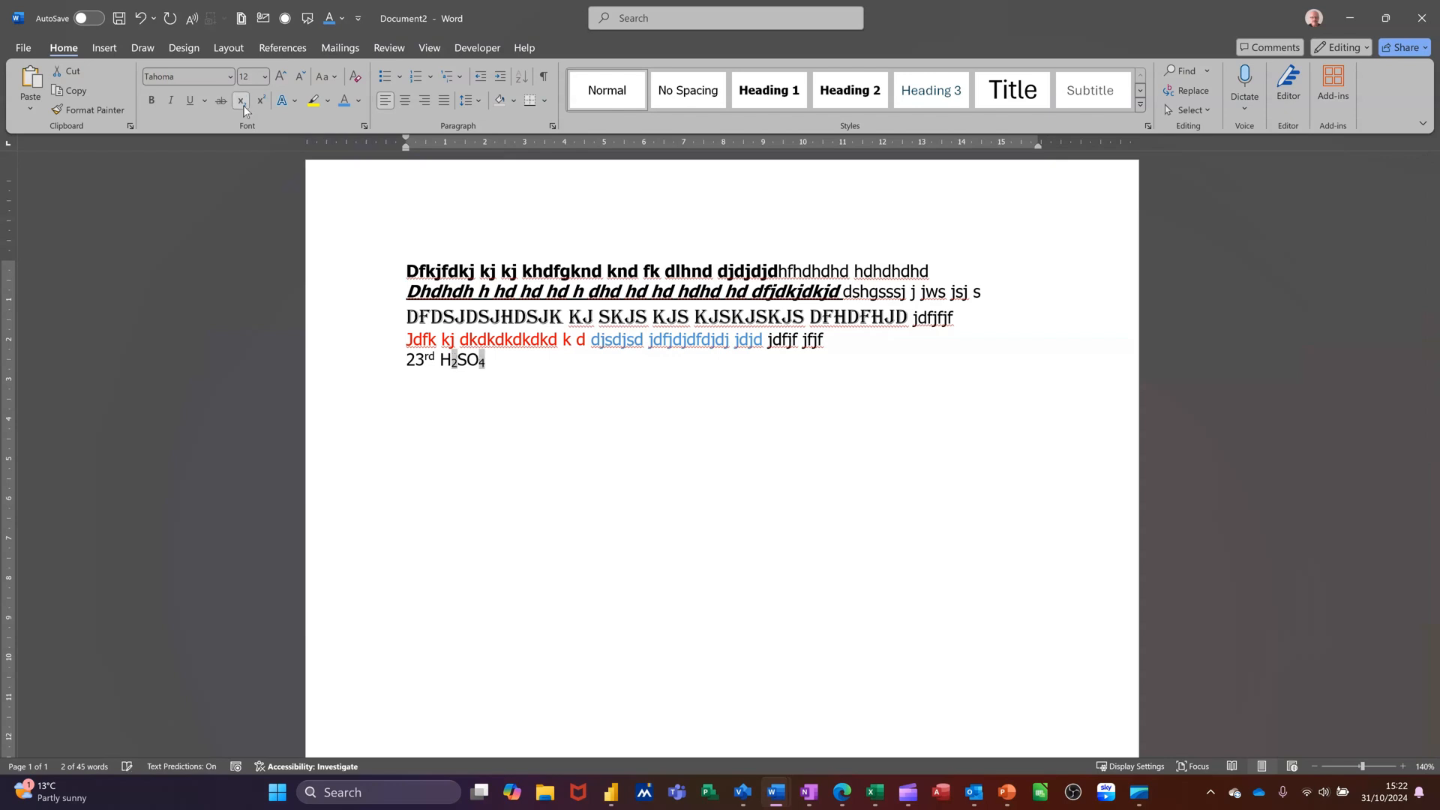
pyautogui.click(490, 366)
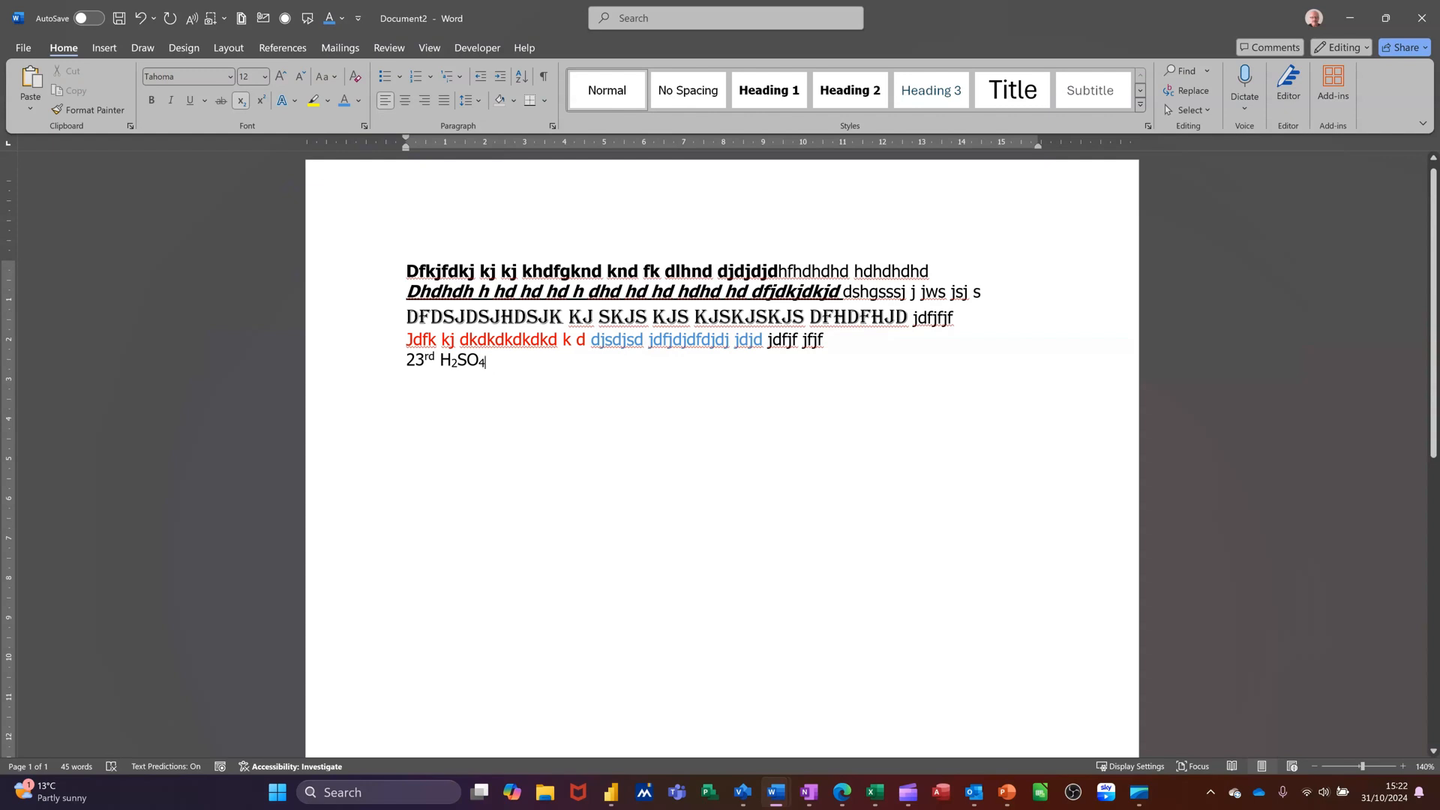
pyautogui.write('DHDHD')
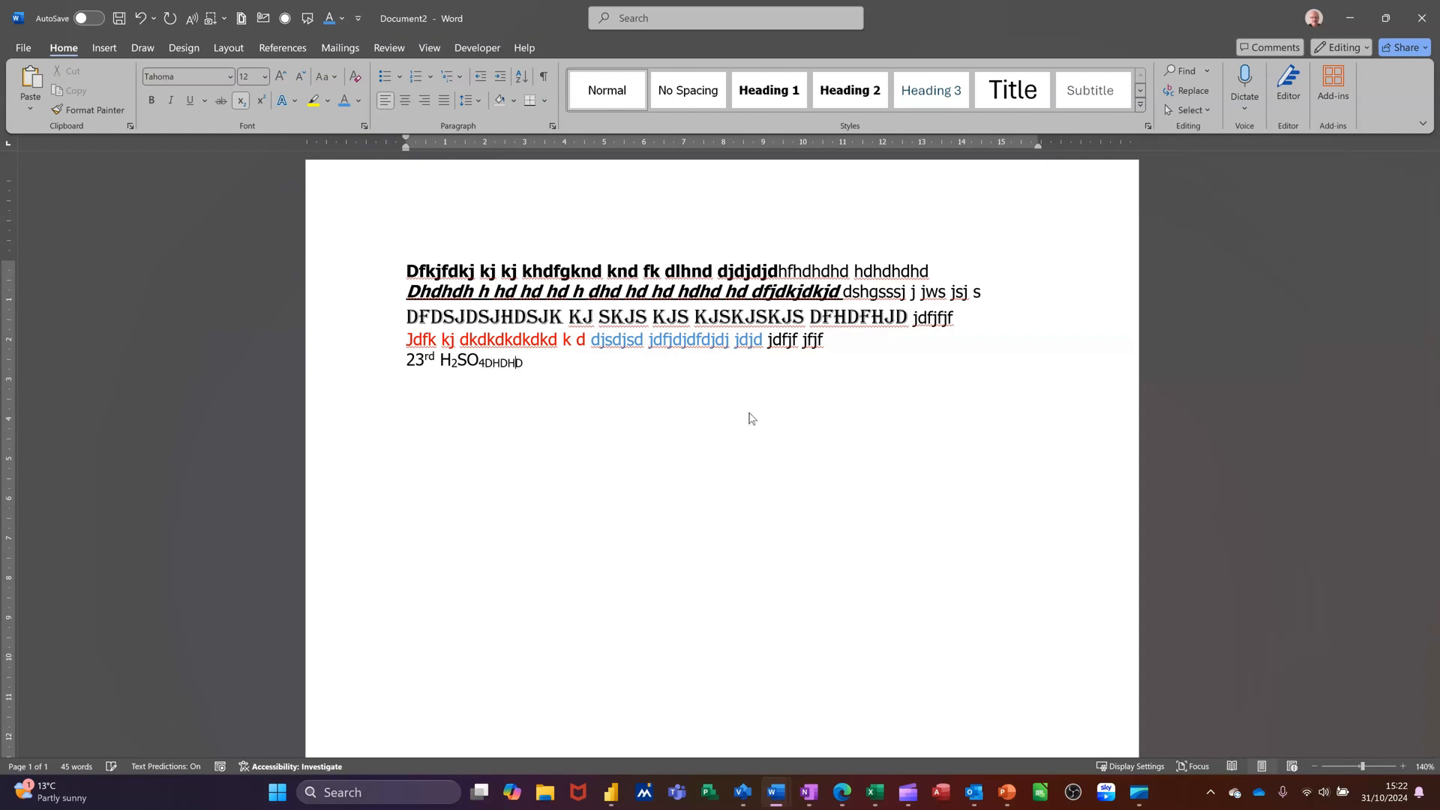
pyautogui.write('dgdgdg')
pyautogui.press('BackSpace')
pyautogui.press('BackSpace')
pyautogui.press('BackSpace')
pyautogui.press('BackSpace')
pyautogui.press('BackSpace')
pyautogui.press('BackSpace')
pyautogui.press('BackSpace')
pyautogui.press('BackSpace')
pyautogui.press('BackSpace')
pyautogui.press('BackSpace')
pyautogui.press('BackSpace')
# Switch off subscript and type 'dhdhdjdjd' after H2SO4
pyautogui.hotkey('ctrl', '=')
pyautogui.write('dhdhdjdjd')
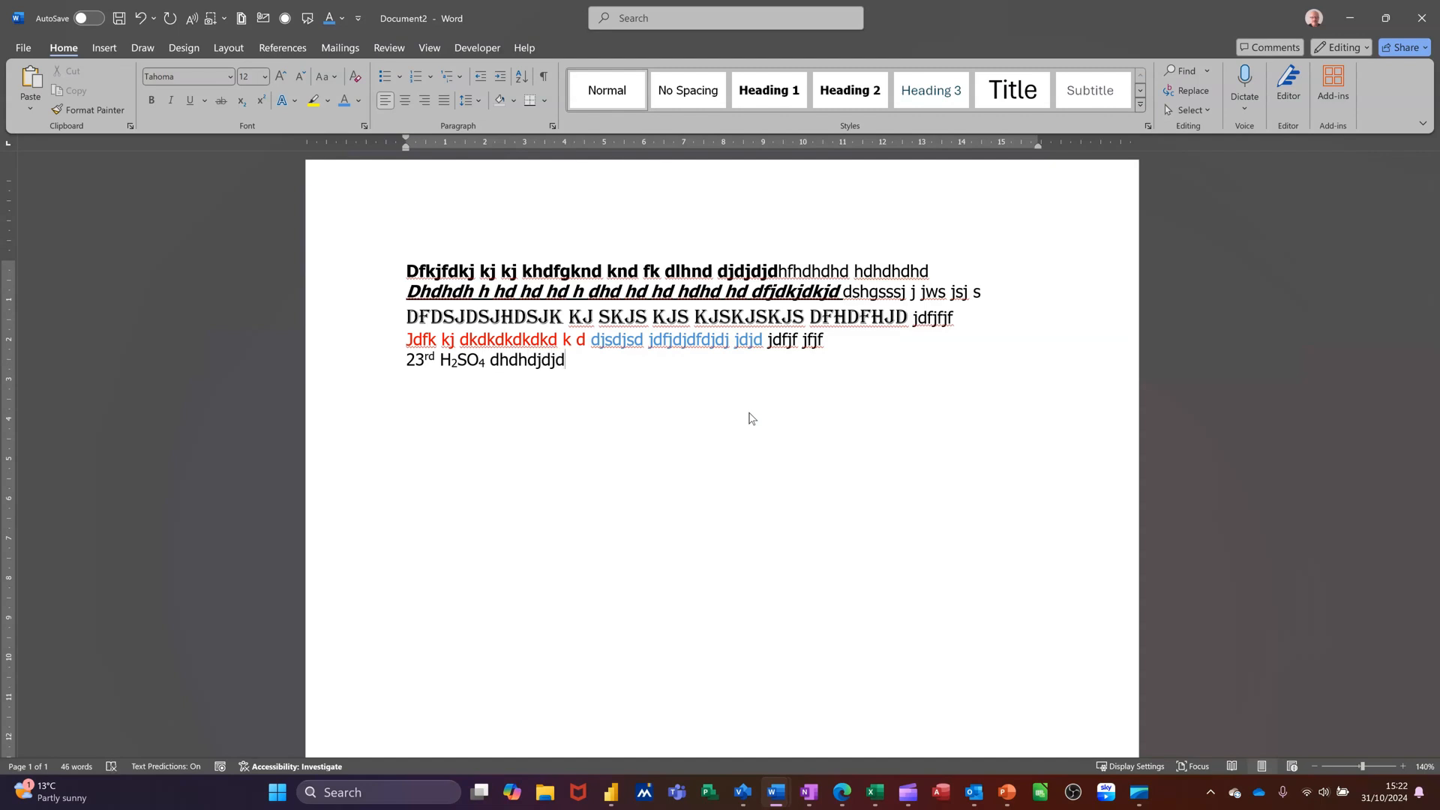
# Start a new paragraph and type '23'
pyautogui.press('Return')
pyautogui.write('23')
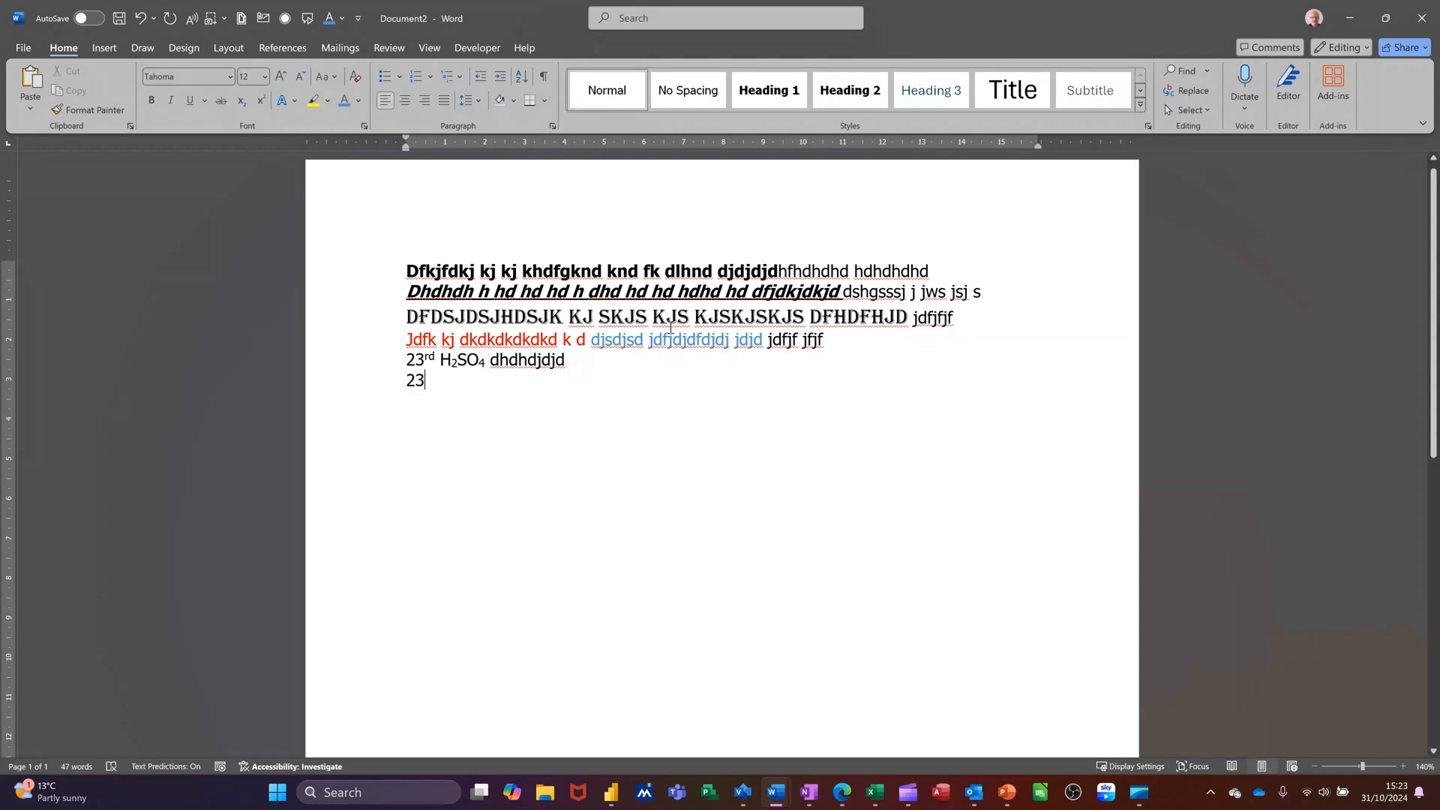
# Insert a degree symbol from the Symbol font after '23' using the Symbol dialog
pyautogui.click(103, 48)
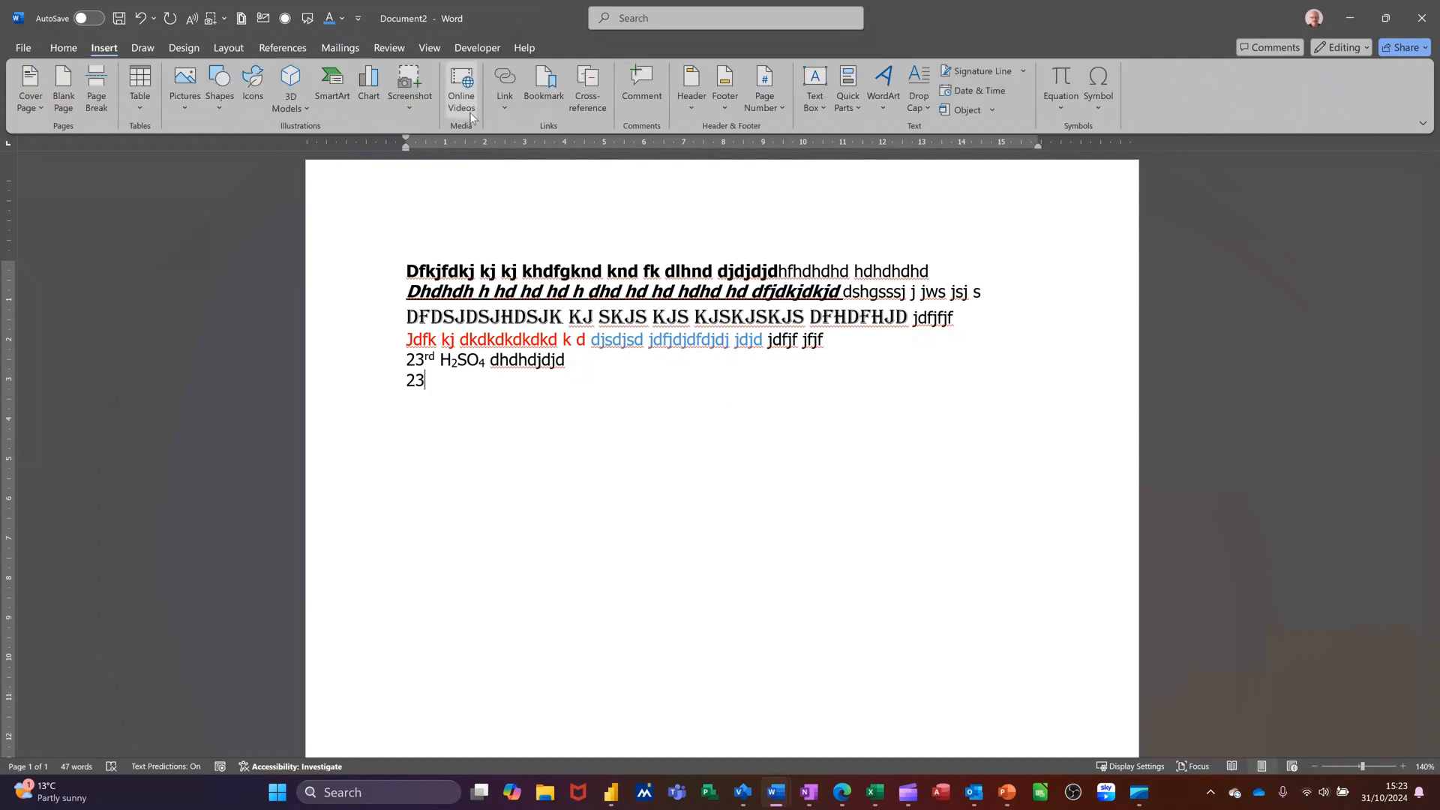
pyautogui.click(1098, 79)
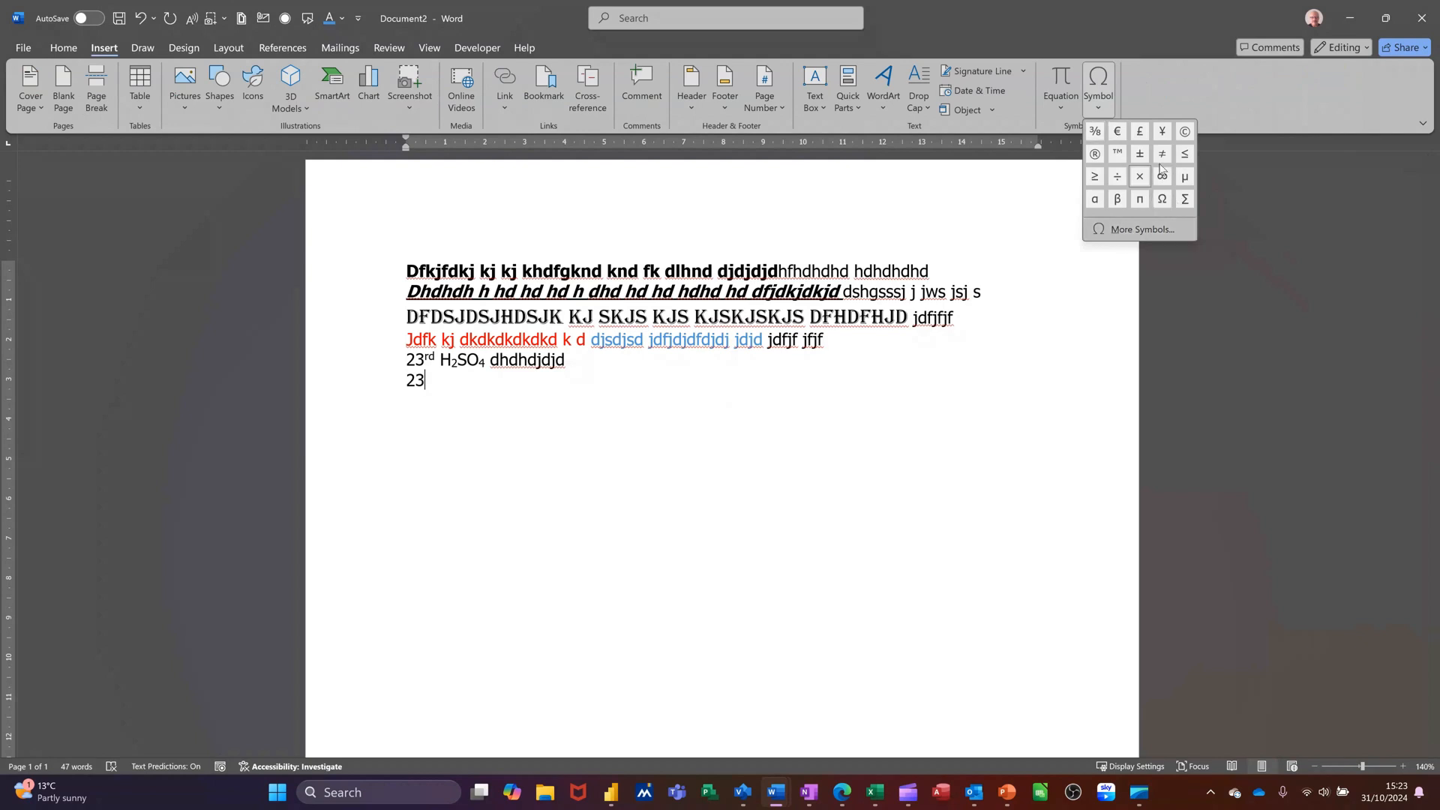
pyautogui.click(1137, 229)
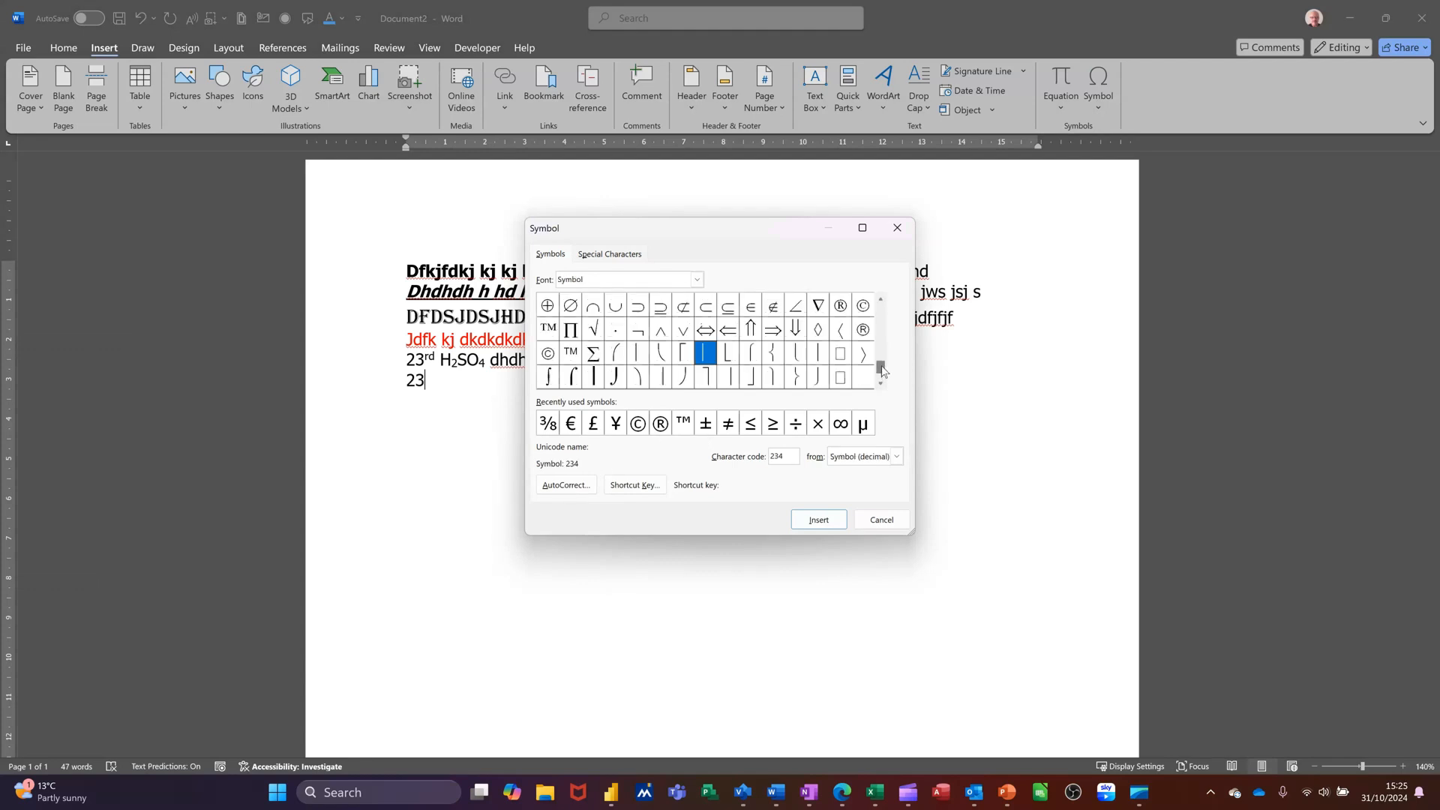
pyautogui.moveTo(883, 370); pyautogui.dragTo(884, 346)
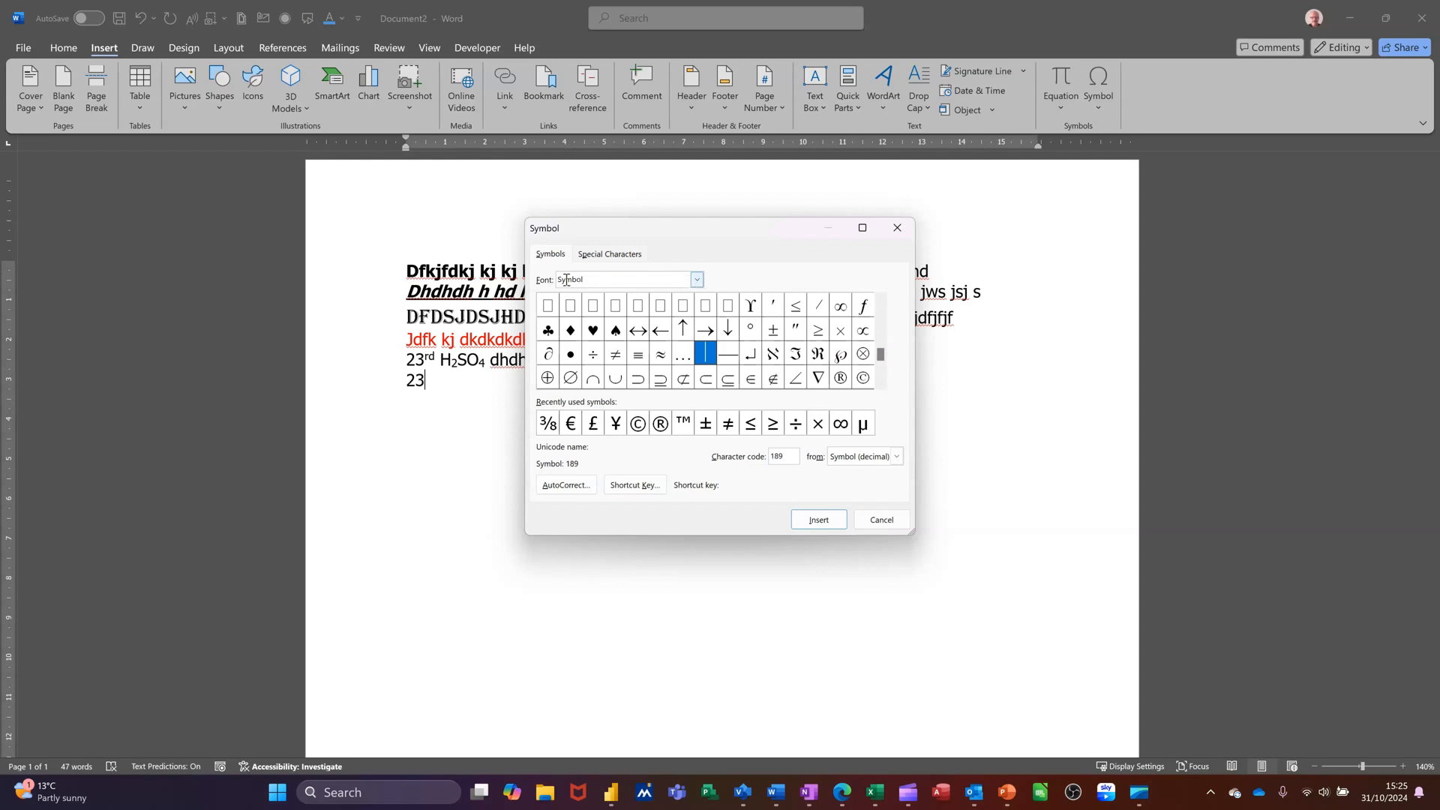
pyautogui.click(753, 334)
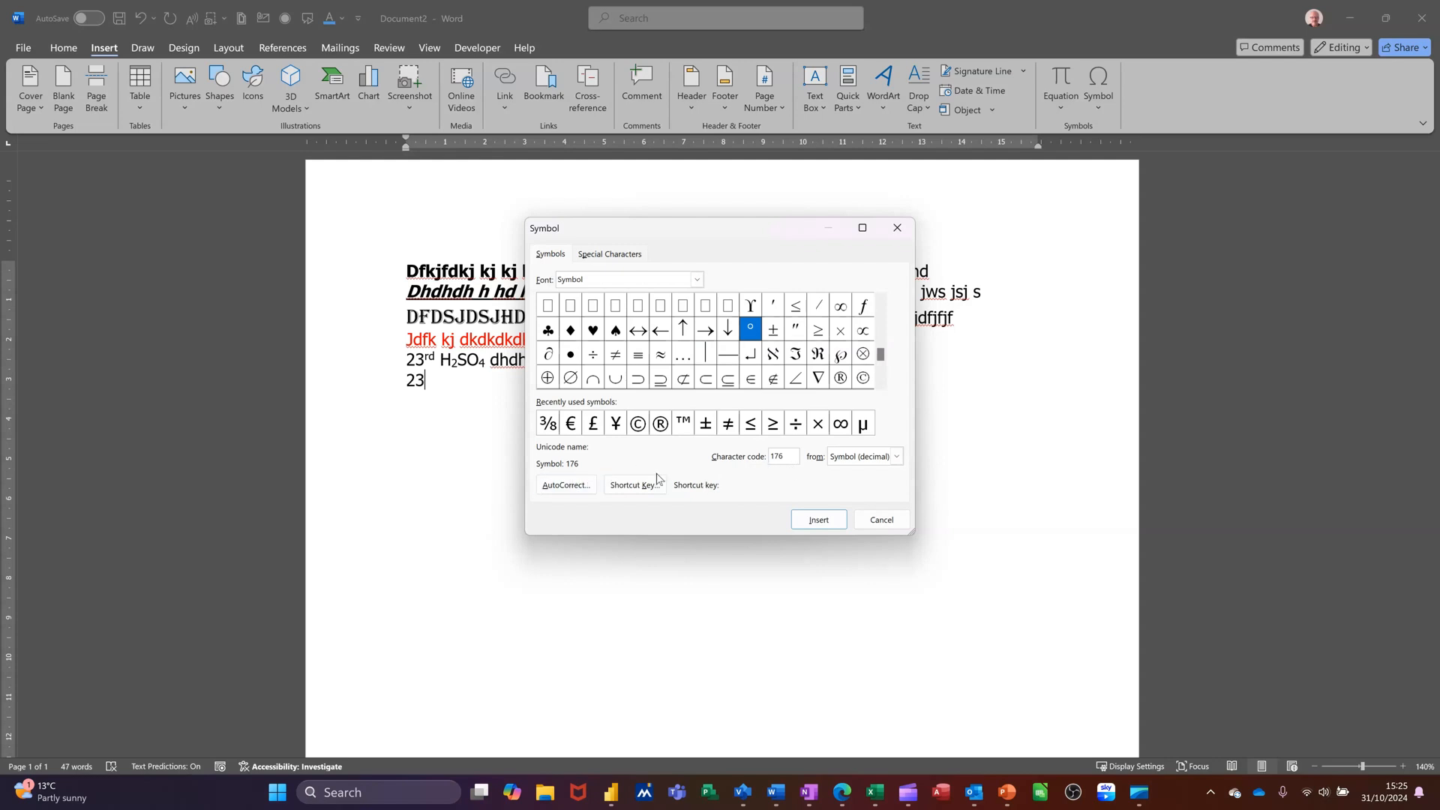
pyautogui.click(821, 525)
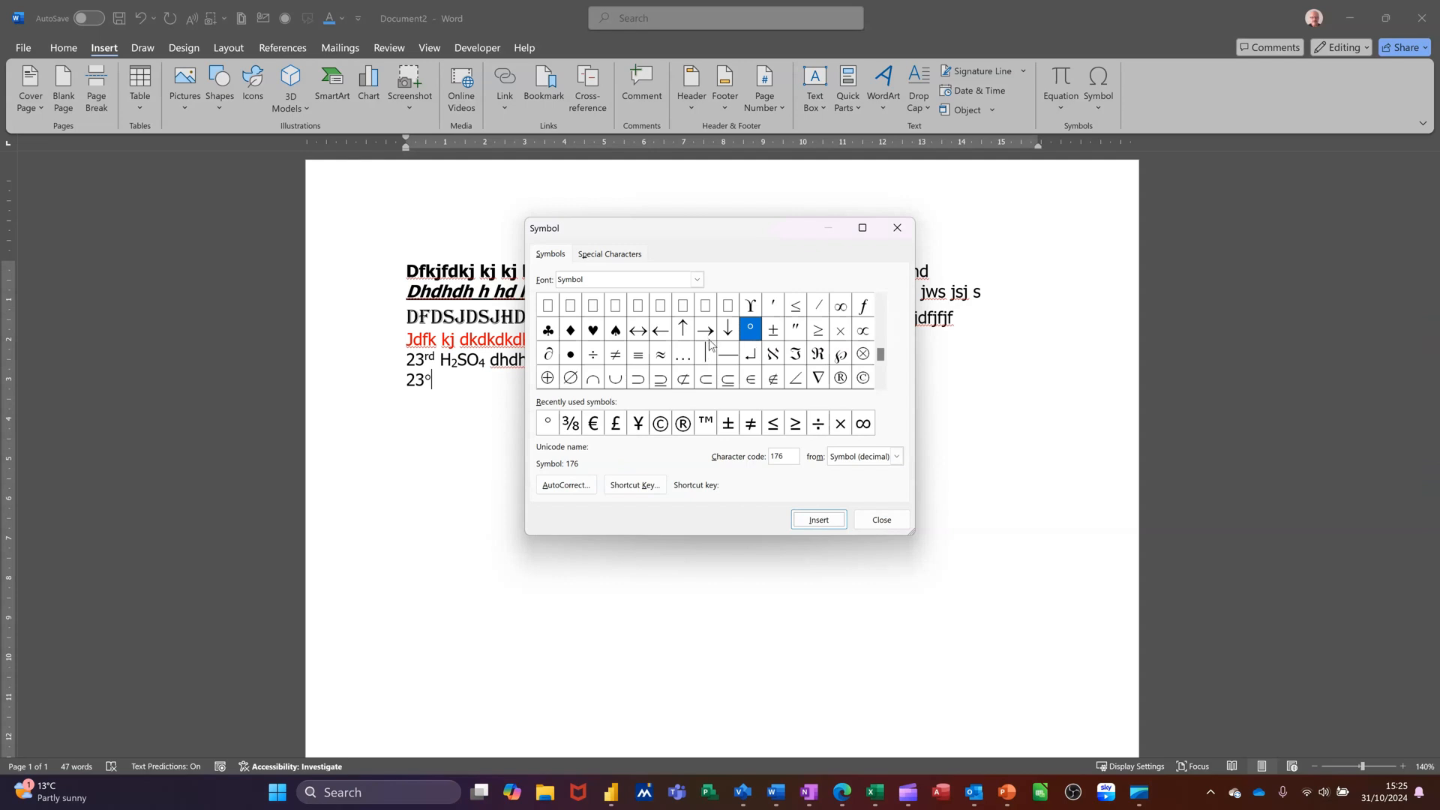
pyautogui.click(697, 280)
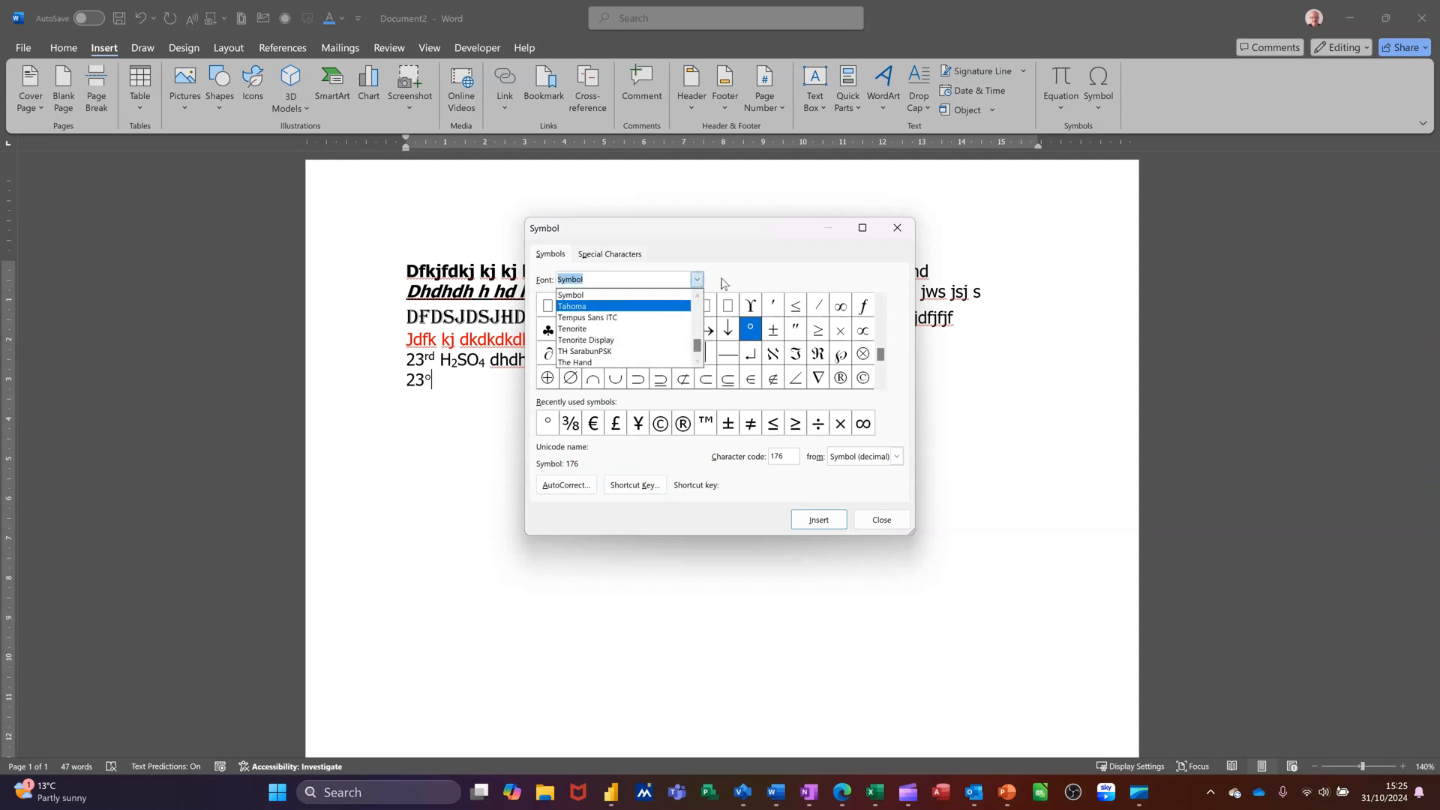
pyautogui.click(727, 283)
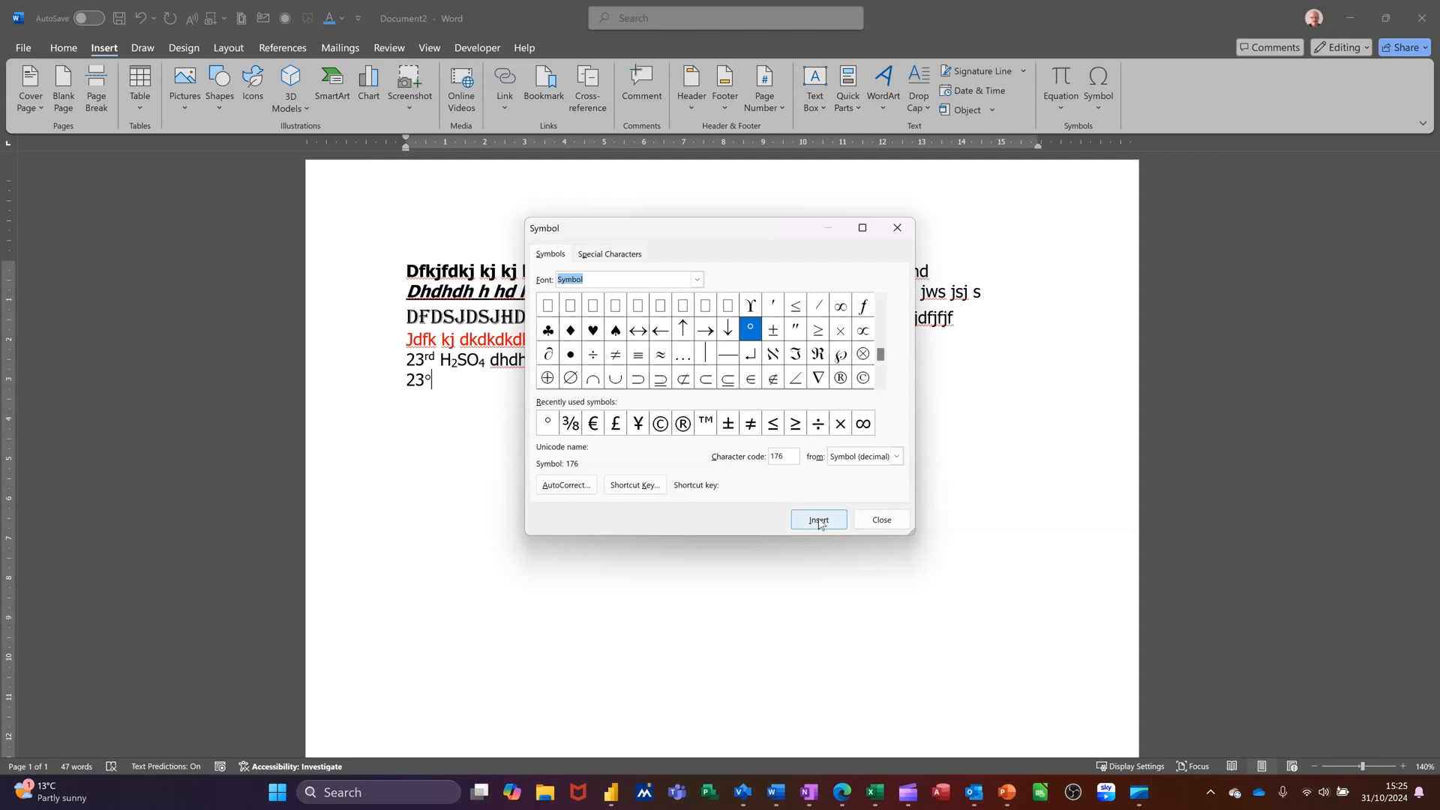
pyautogui.click(869, 525)
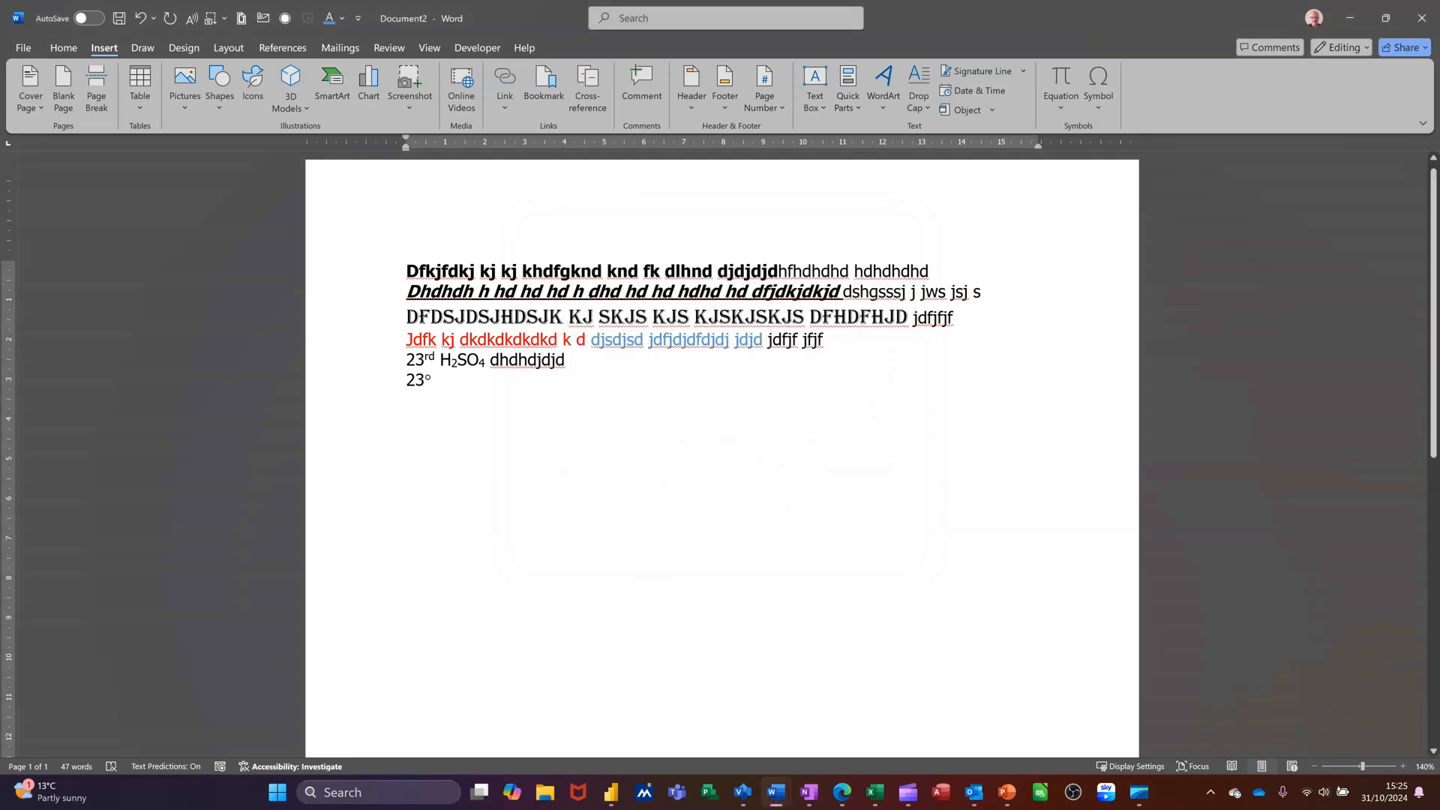
# Start a new paragraph and type 'Dkdfkj kh dkjhbd kbdkbdkbn kjbdkb kdbd'
pyautogui.press('Return')
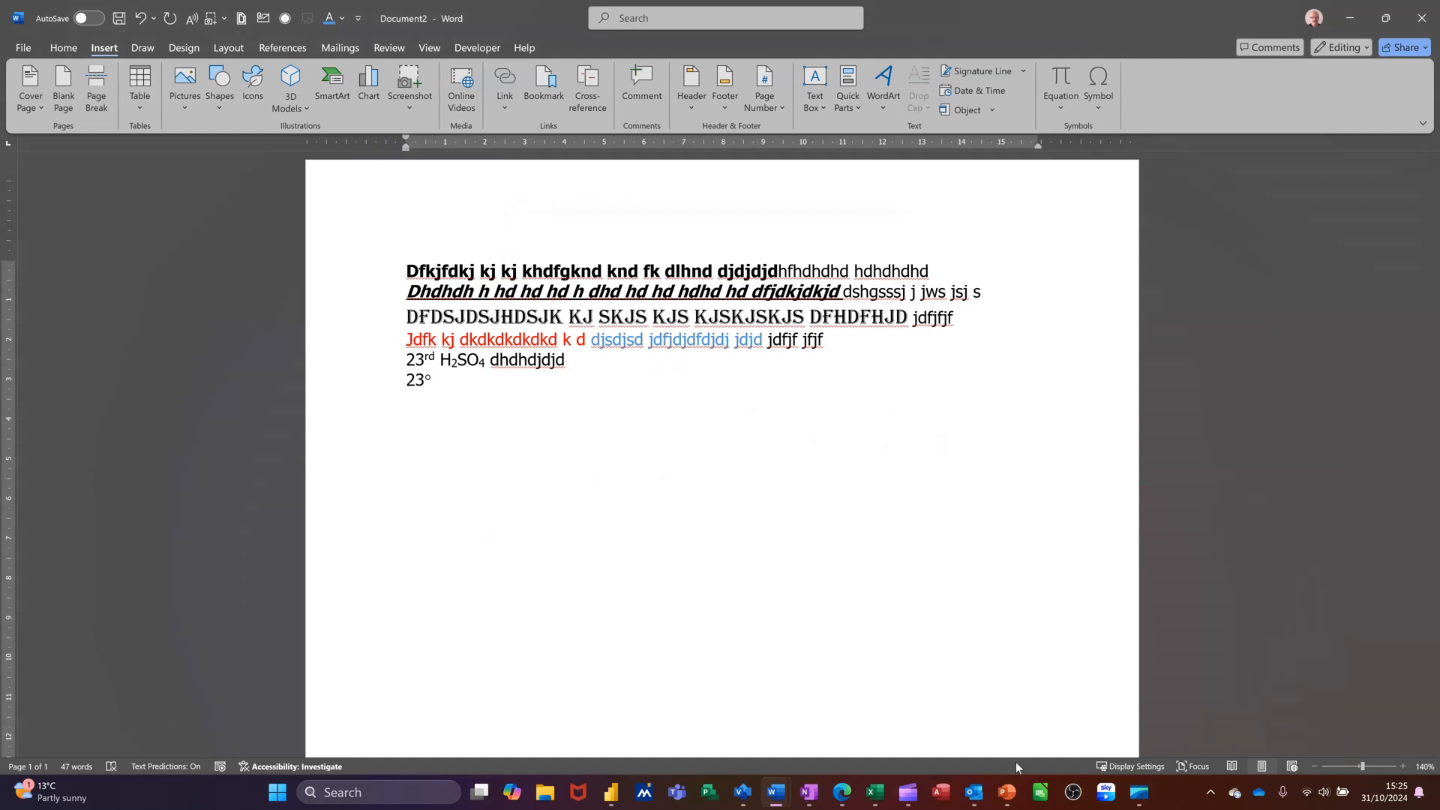
pyautogui.write('dkdfkj kh dkjhbd kbdkbdkbn kjbdkb kdbd')
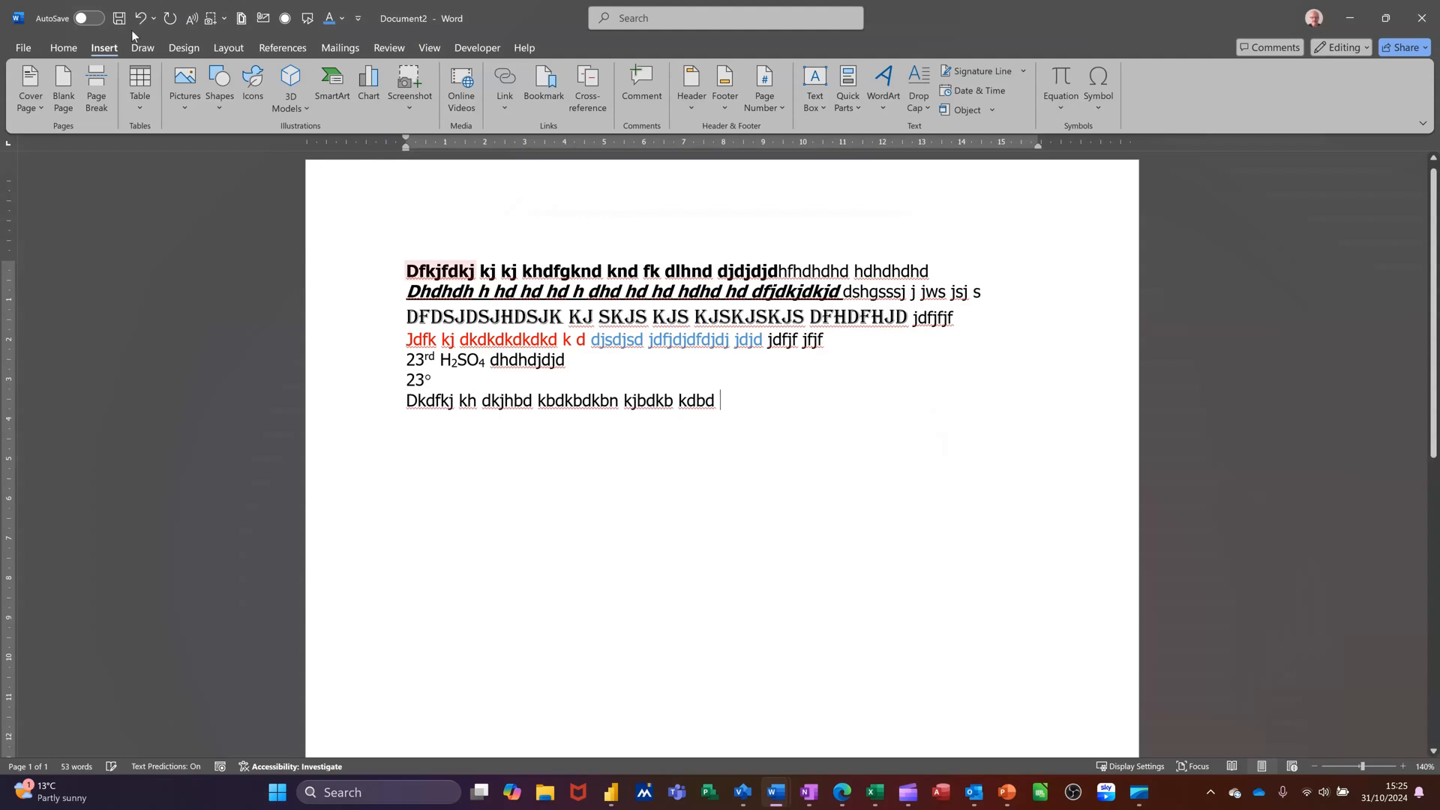
# Apply strikethrough to the whole 'Dkdfkj kh dkjhbd kbdkbdkbn kjbdkb kdbd' line
pyautogui.click(65, 51)
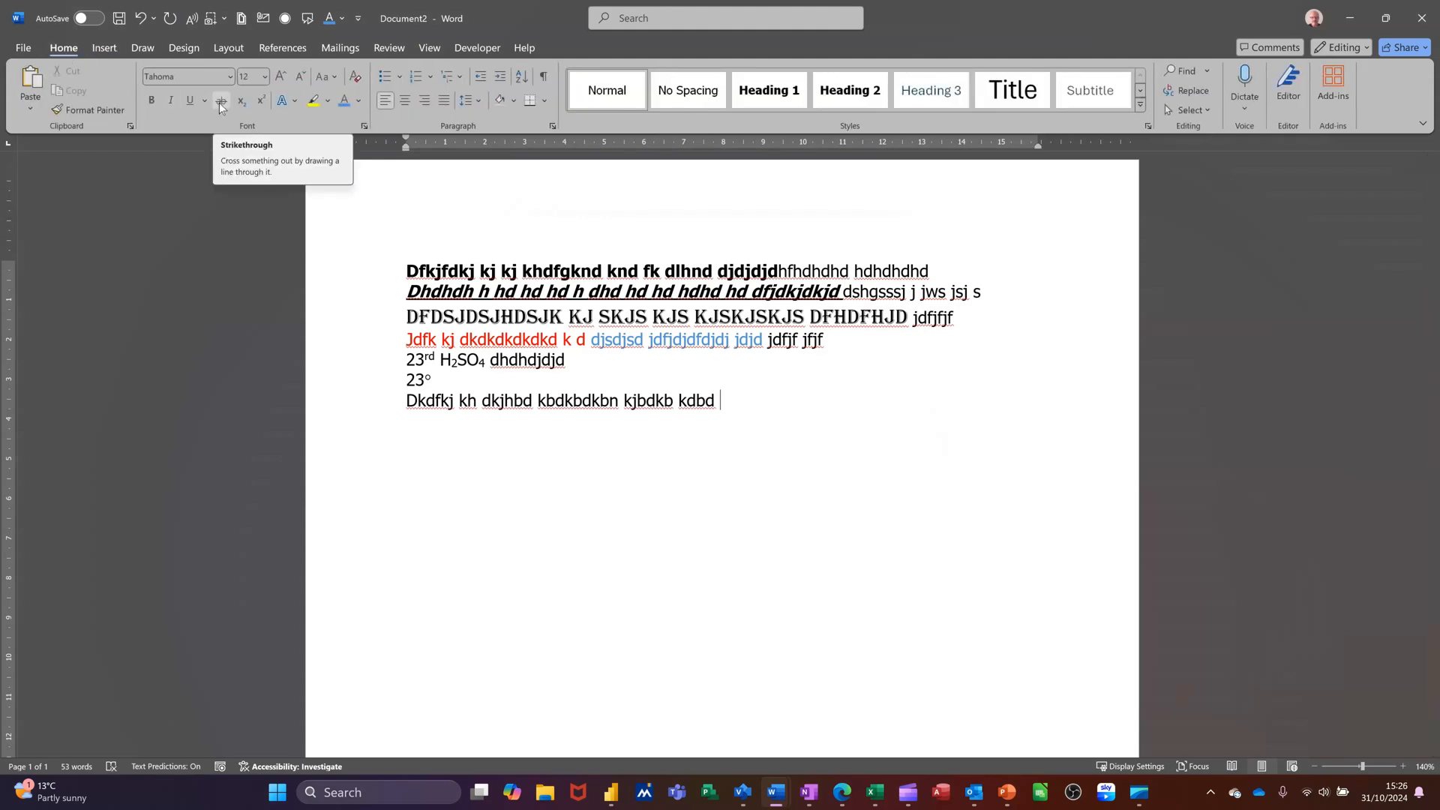
pyautogui.click(373, 401)
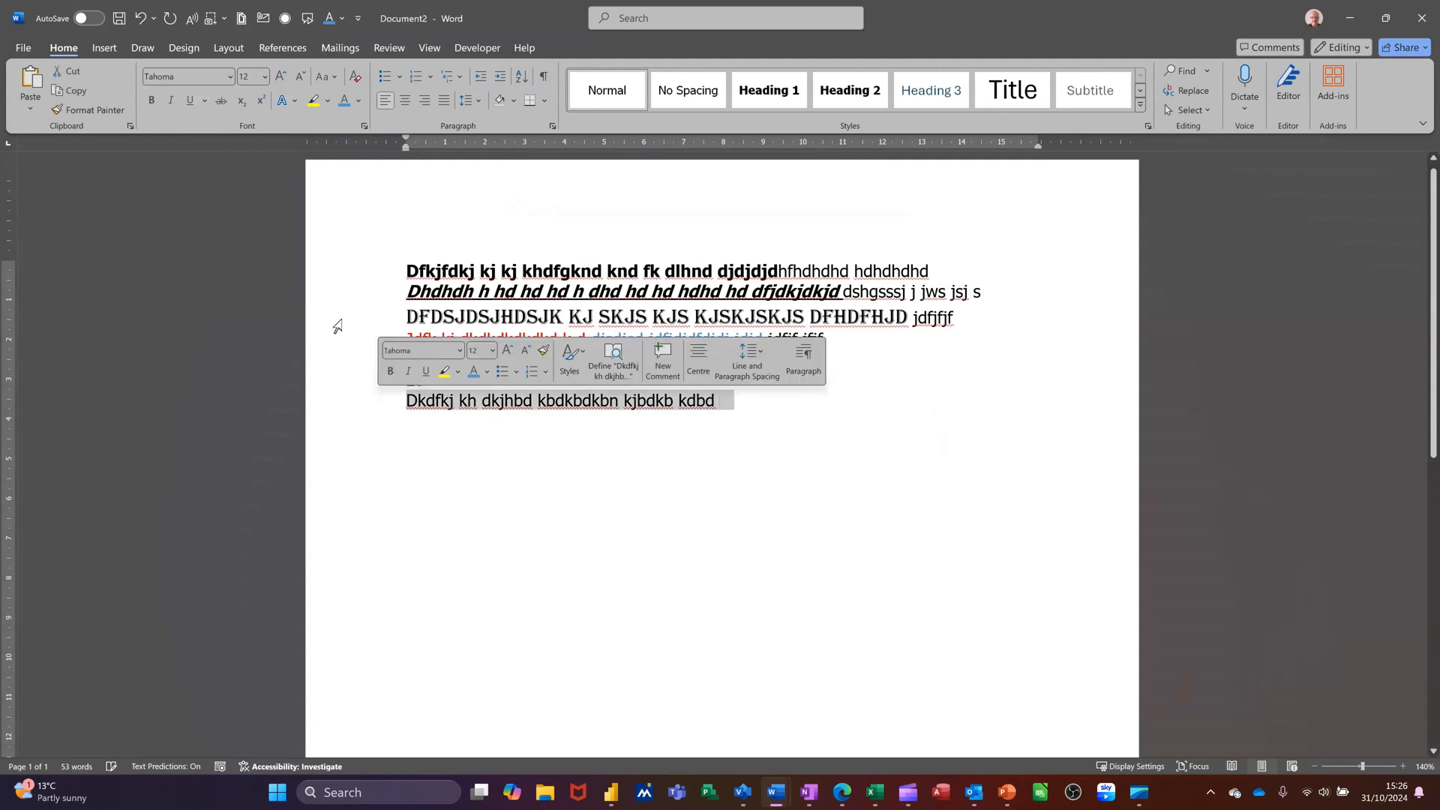
pyautogui.click(224, 103)
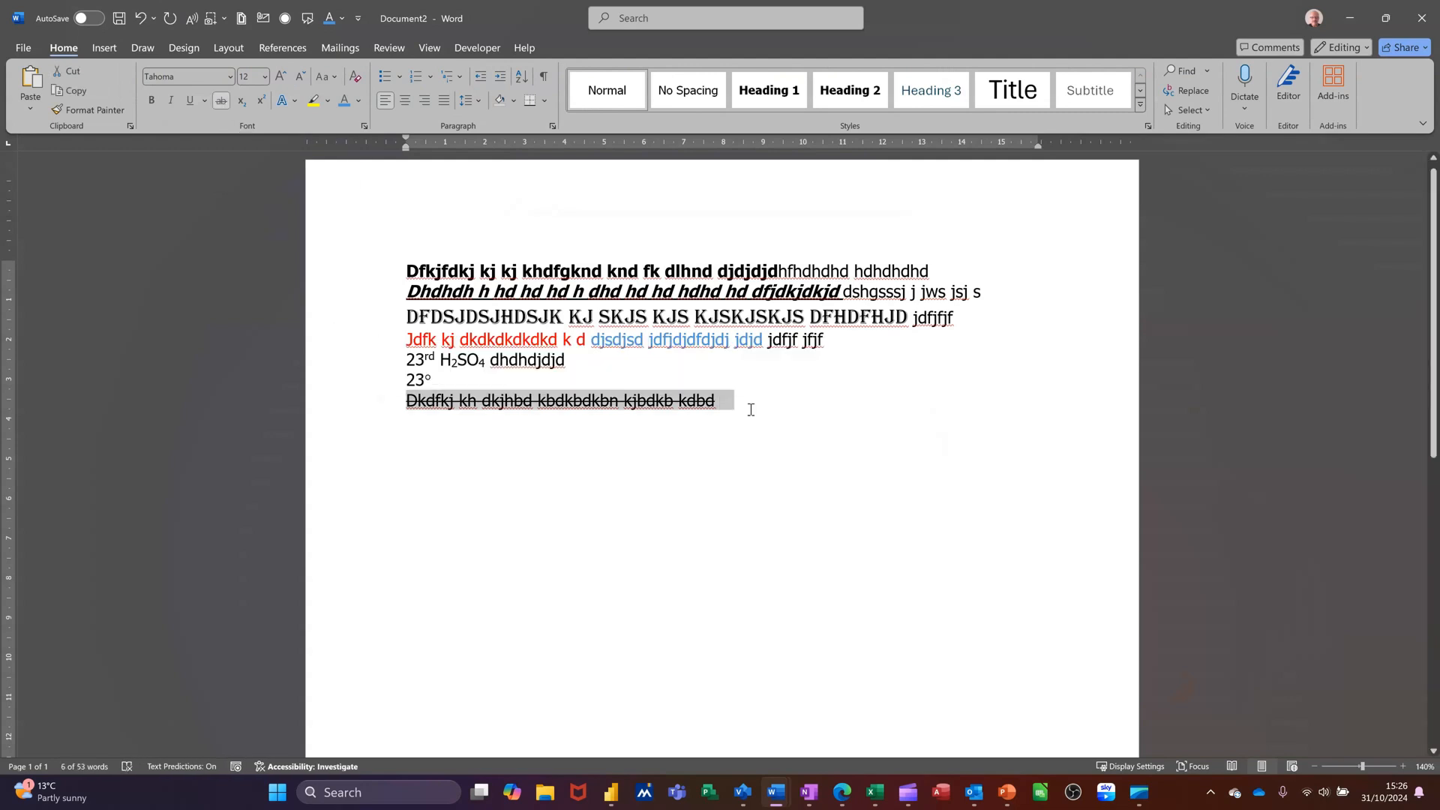
pyautogui.click(730, 400)
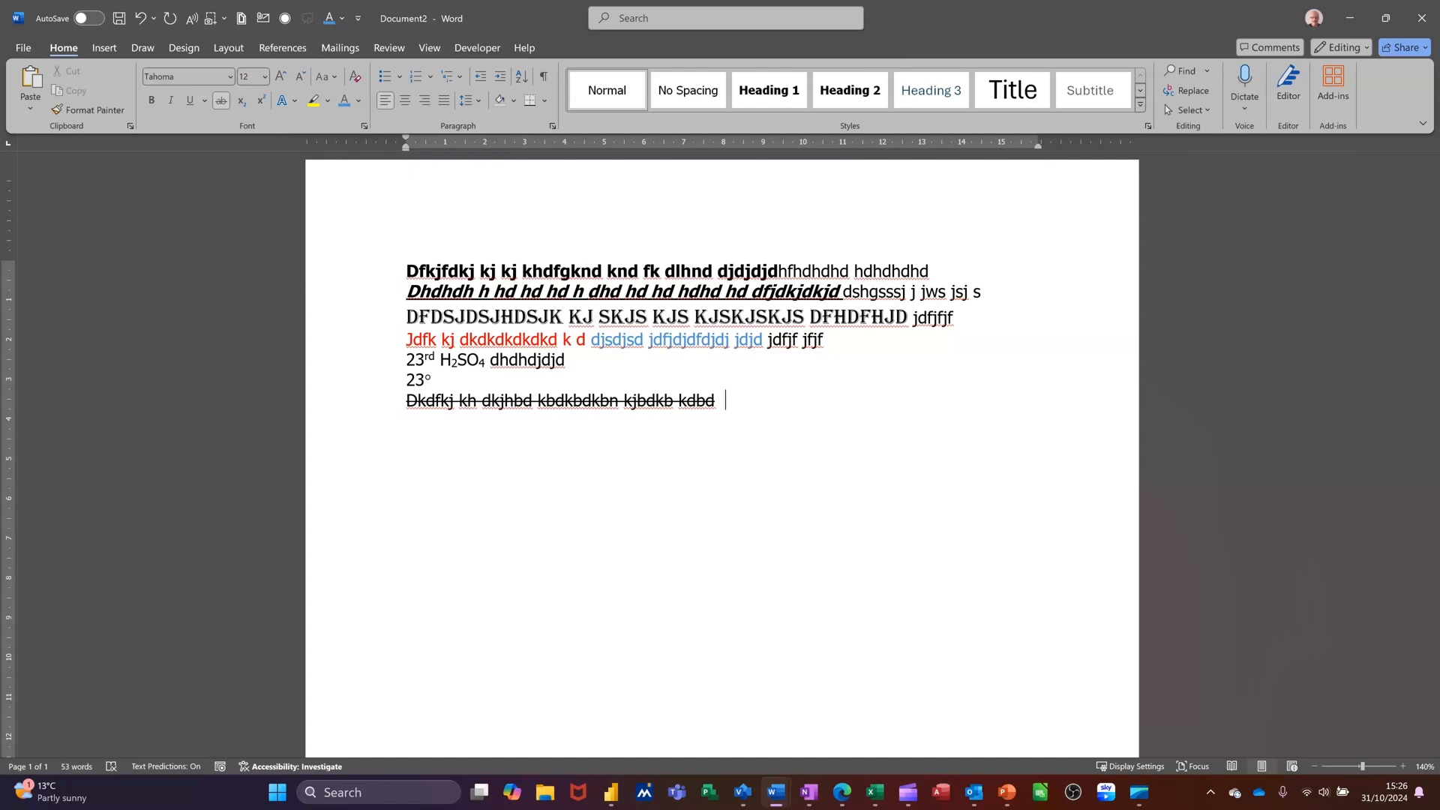
# Reset the character formatting, start a new paragraph and type 'Dckjhdfskjh hdkhbf kdehbfkbdk f'
pyautogui.hotkey('ctrl', 'space')
pyautogui.press('Return')
pyautogui.write('dckjhdfskjh hdkhbf kdehbfkbdk f')
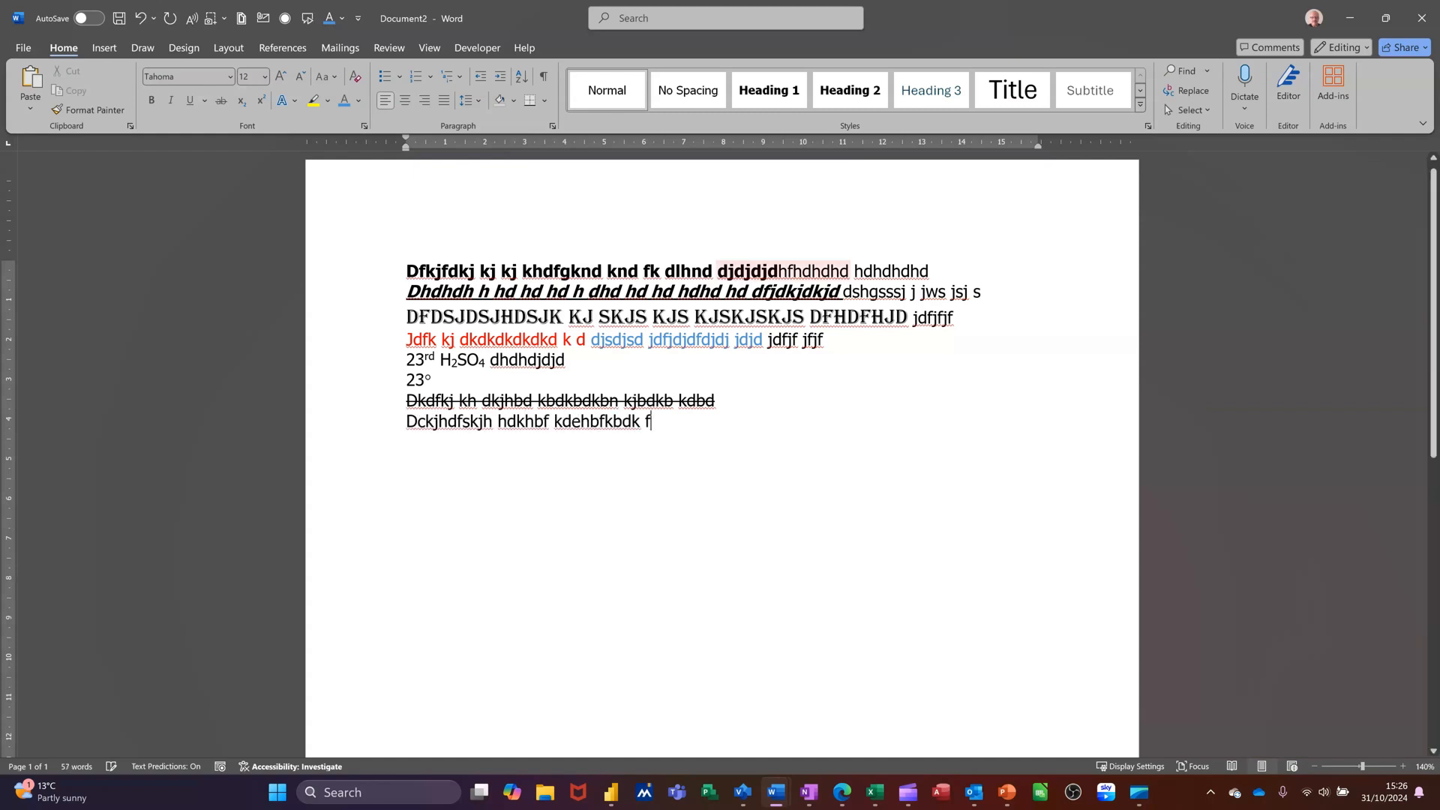
# Highlight the 'Dckjhdfskjh hdkhbf kdehbfkbdk f' line in yellow
pyautogui.click(366, 424)
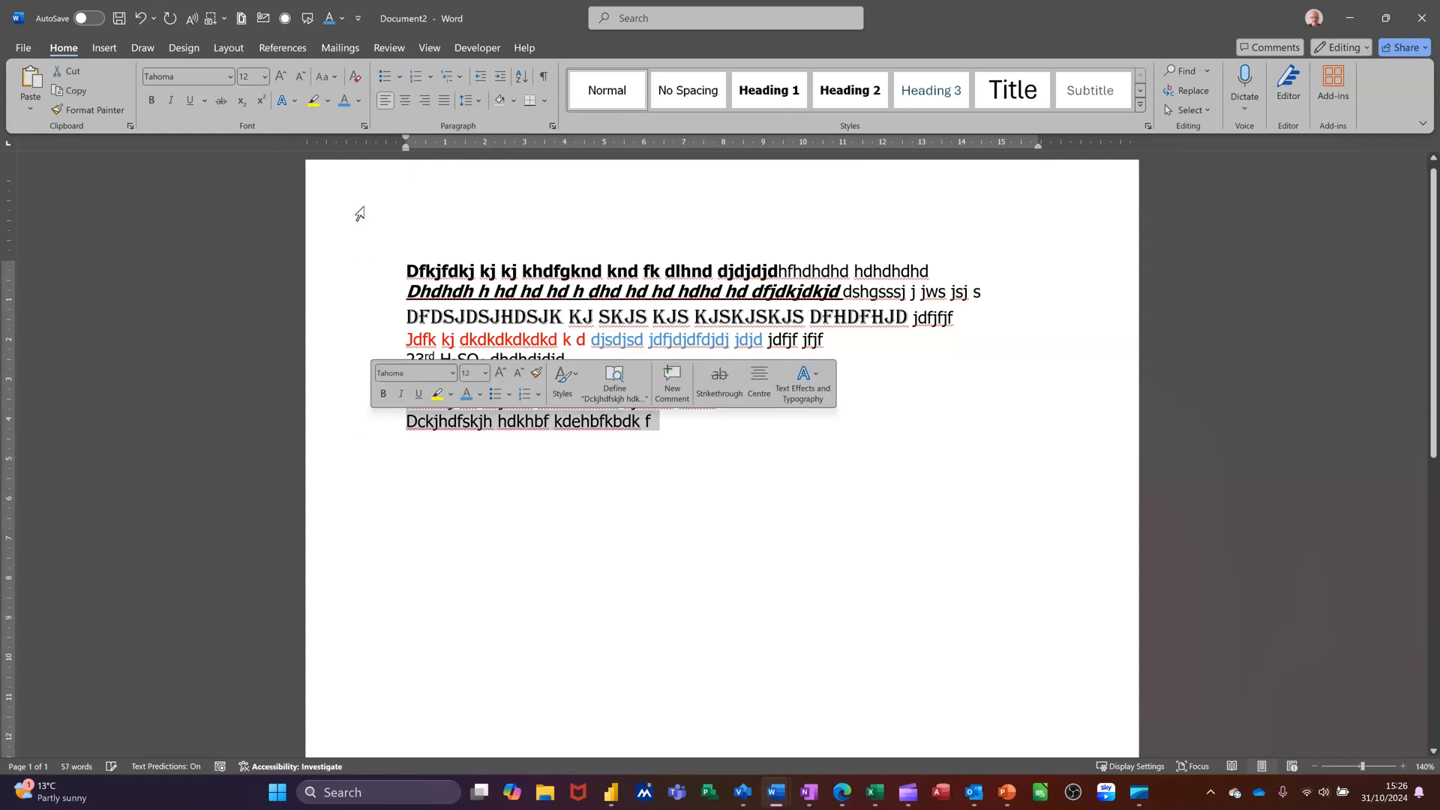
pyautogui.click(314, 102)
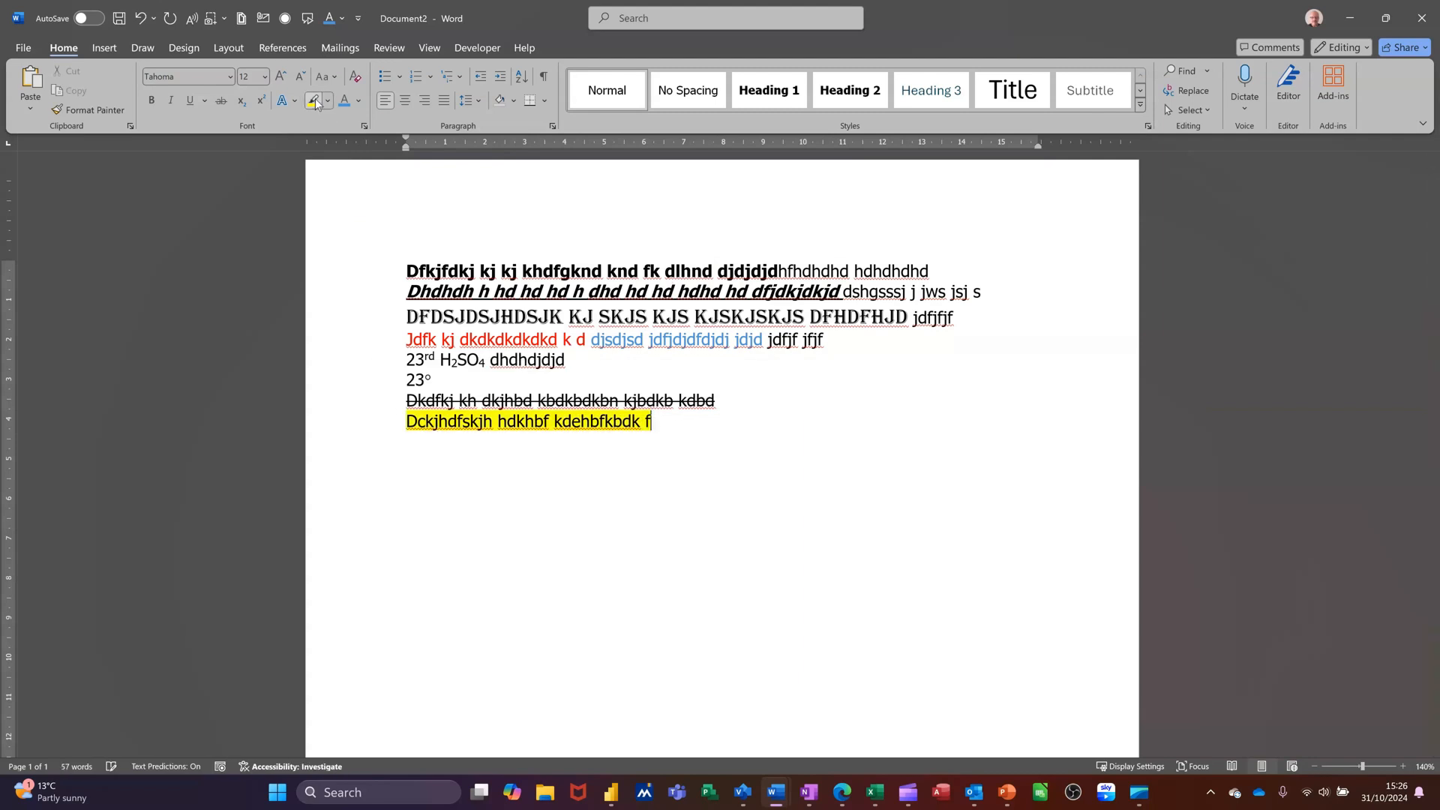
pyautogui.click(328, 101)
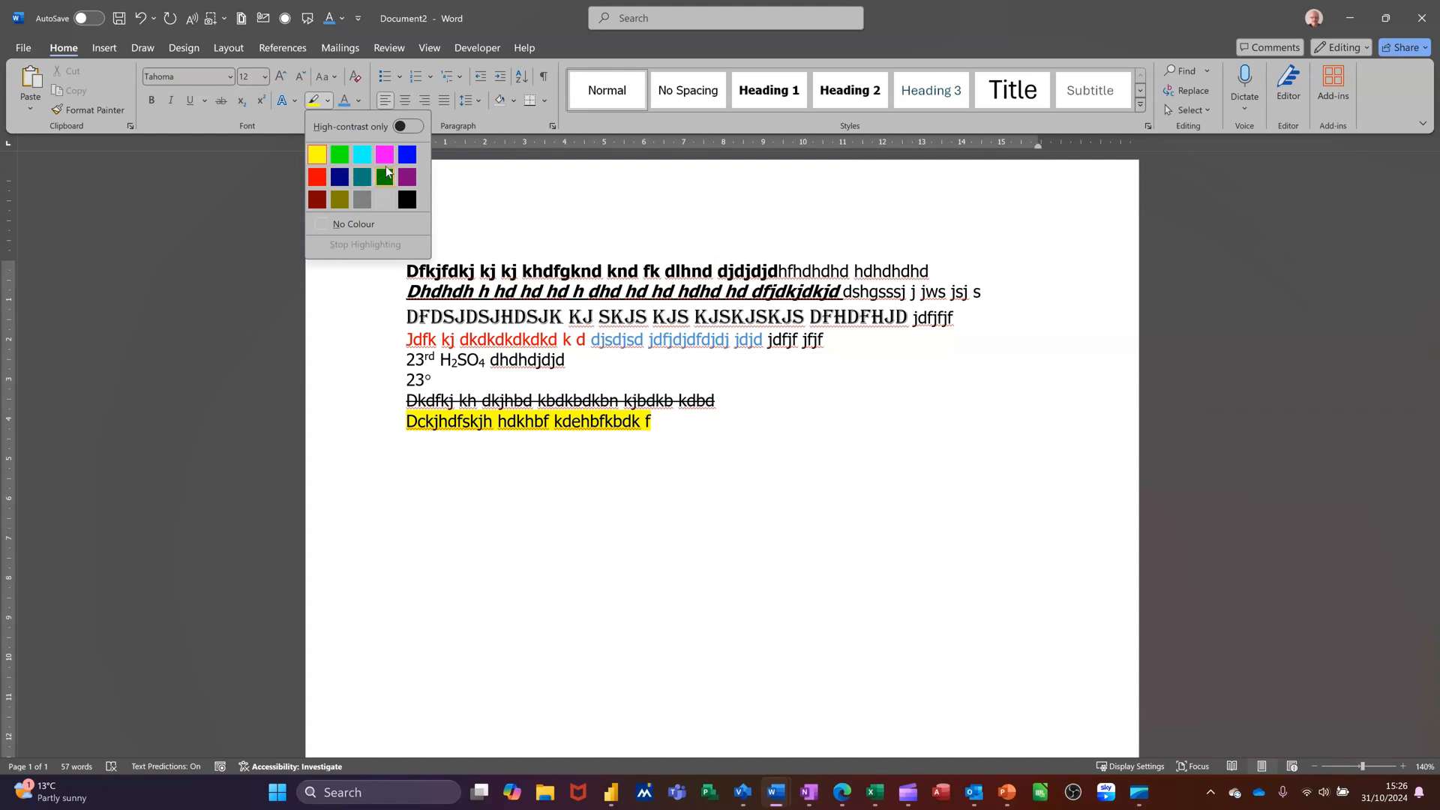
pyautogui.press('Escape')
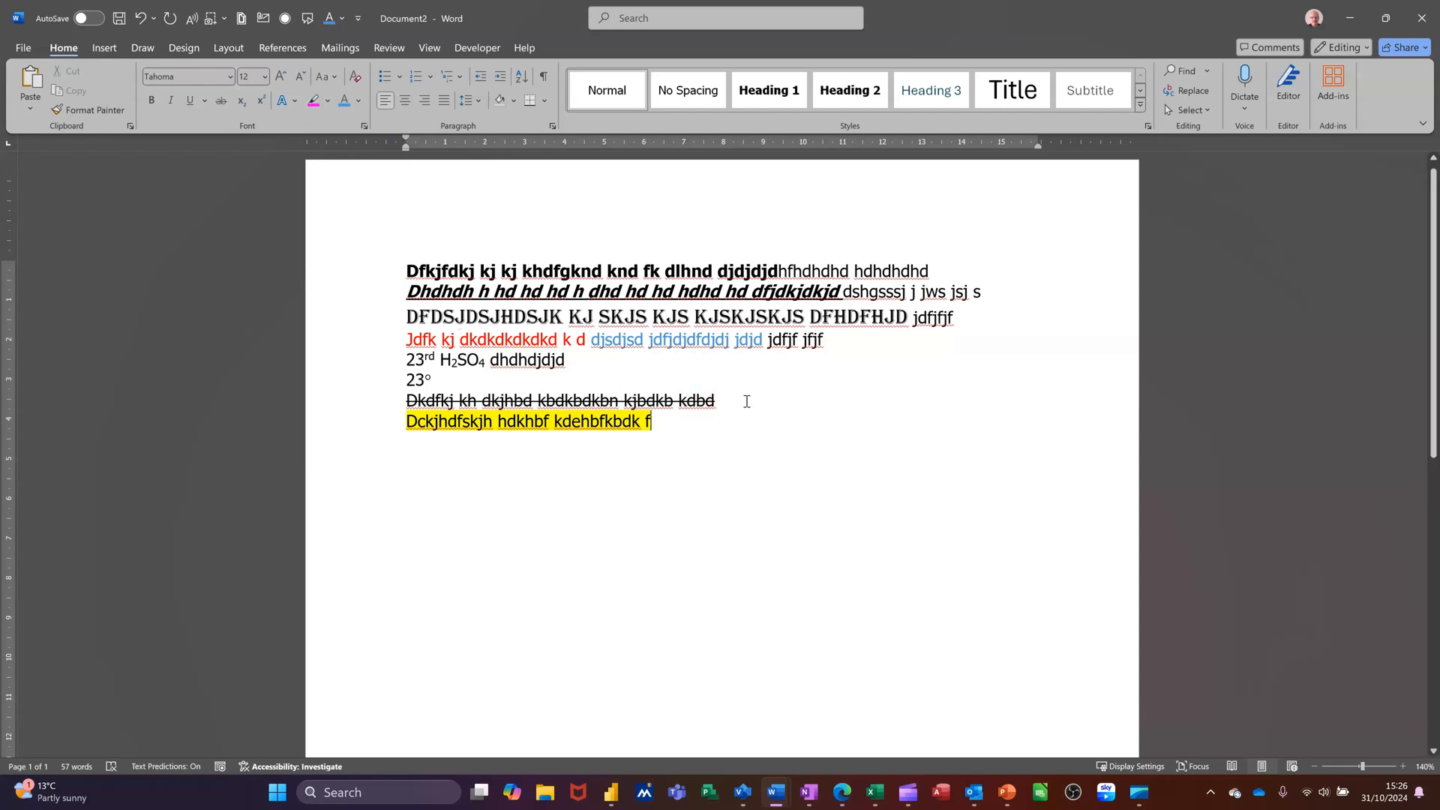
# Type a new paragraph 'Dskskdk k ksksks ABC DFJDJDJDdfjdjdjdjd', giving 'ABC' a purple text effect style
pyautogui.press('Return')
pyautogui.write('dskskdk k ksksks')
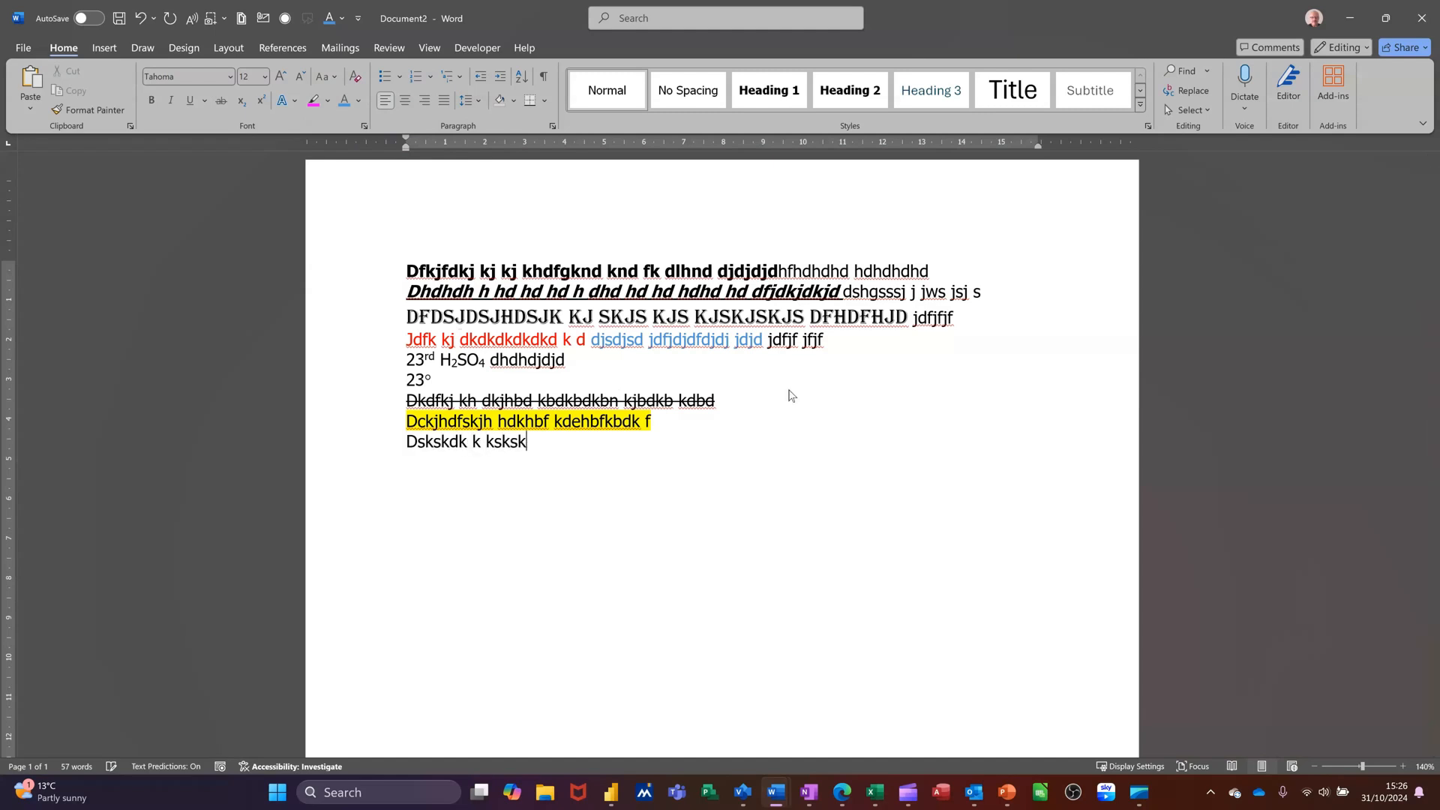
pyautogui.click(300, 108)
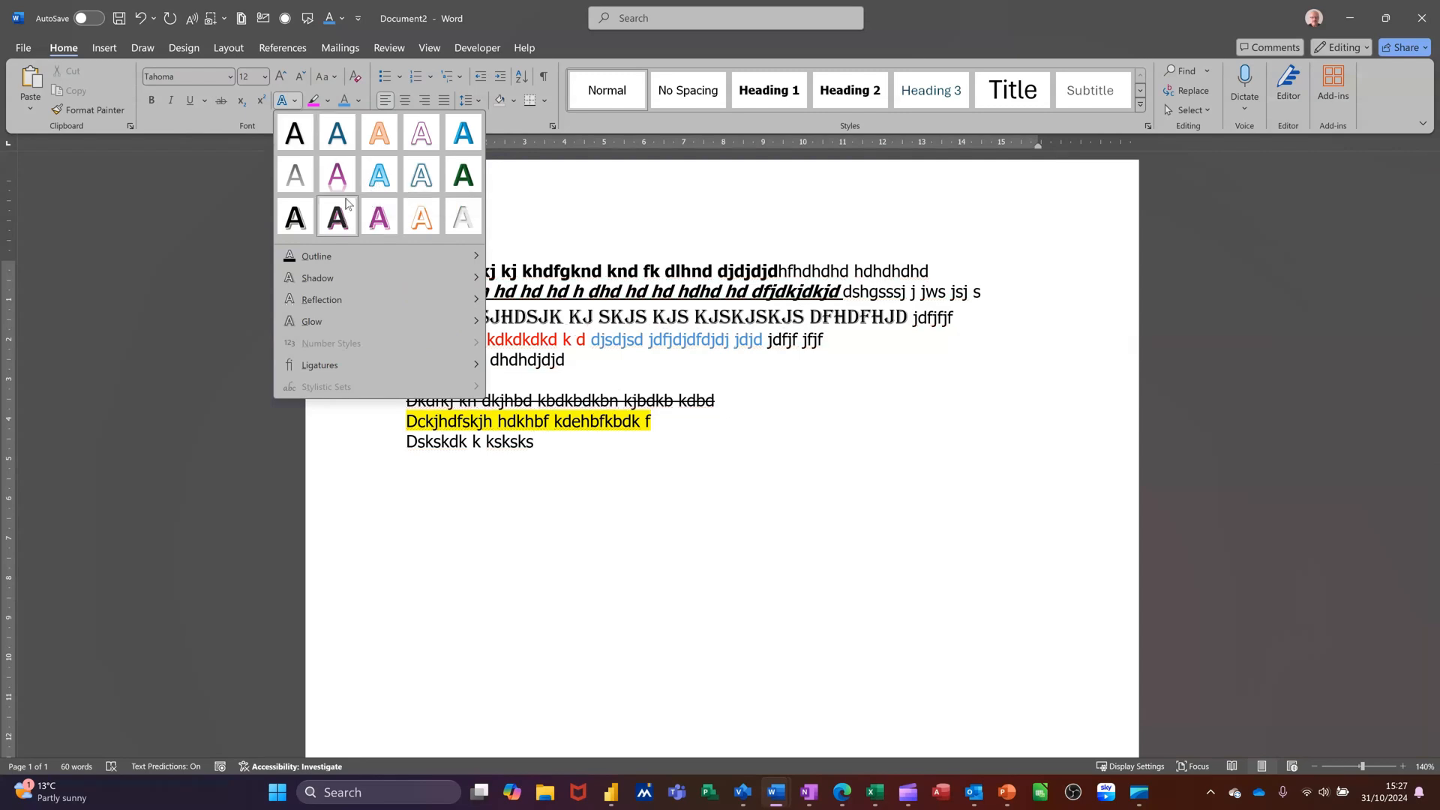
pyautogui.click(338, 178)
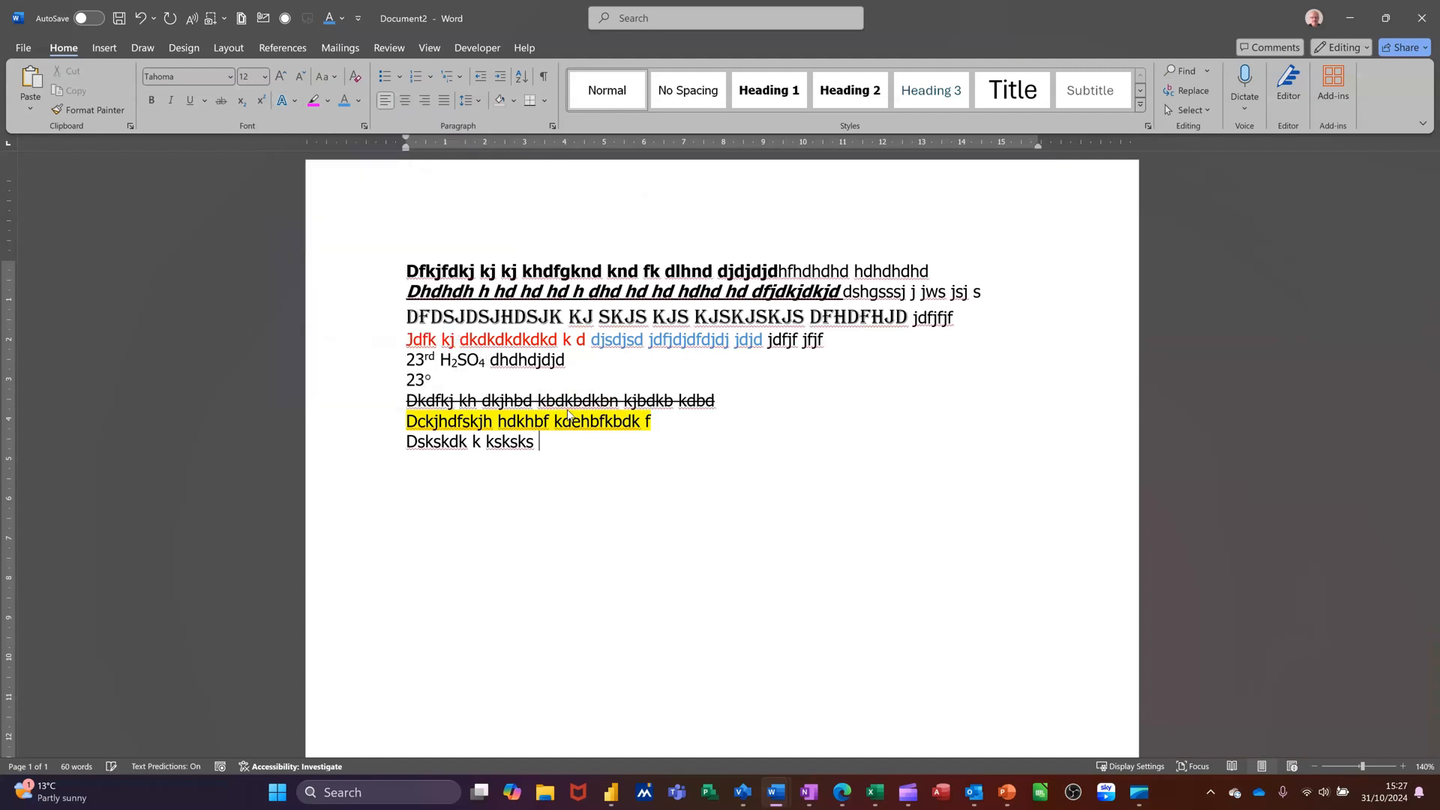
pyautogui.write('ABC DFJDJDJD')
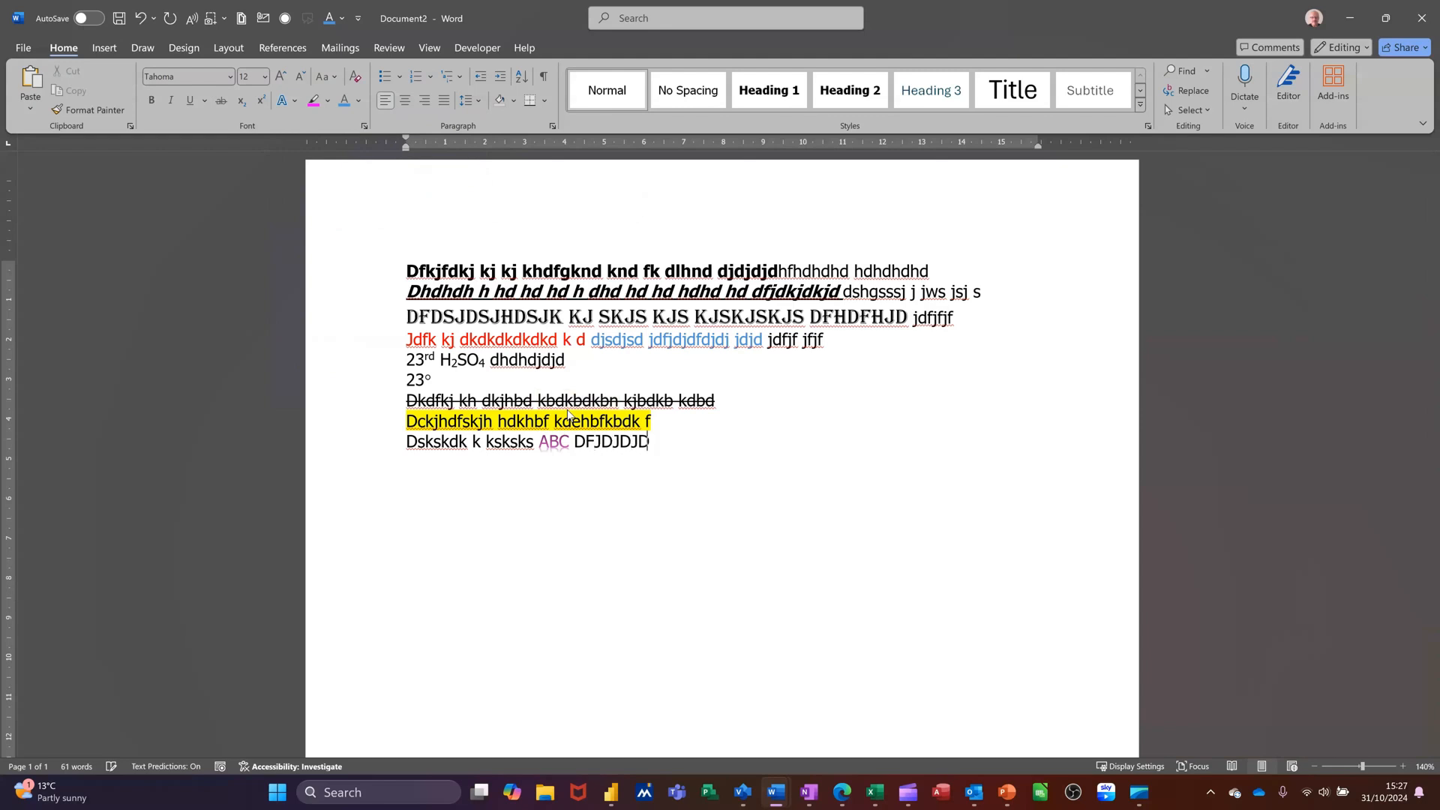
pyautogui.write('dfjdjdjdjd')
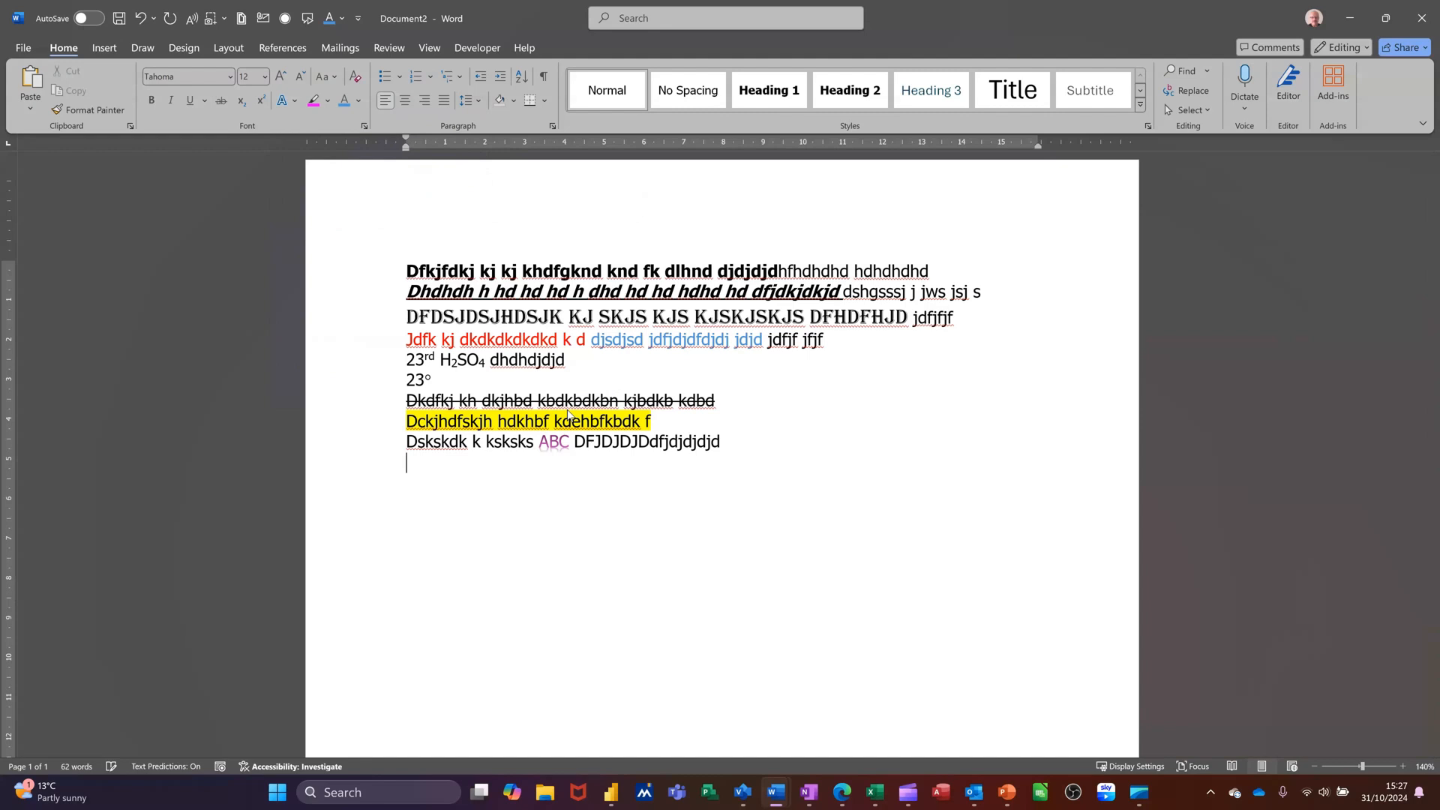
# Type a new paragraph 'dfkjhdfhdkfhdfkhkudf' and apply a purple glow text effect to it
pyautogui.press('Return')
pyautogui.write('dfkjhdfhdkfhdfkhkudf')
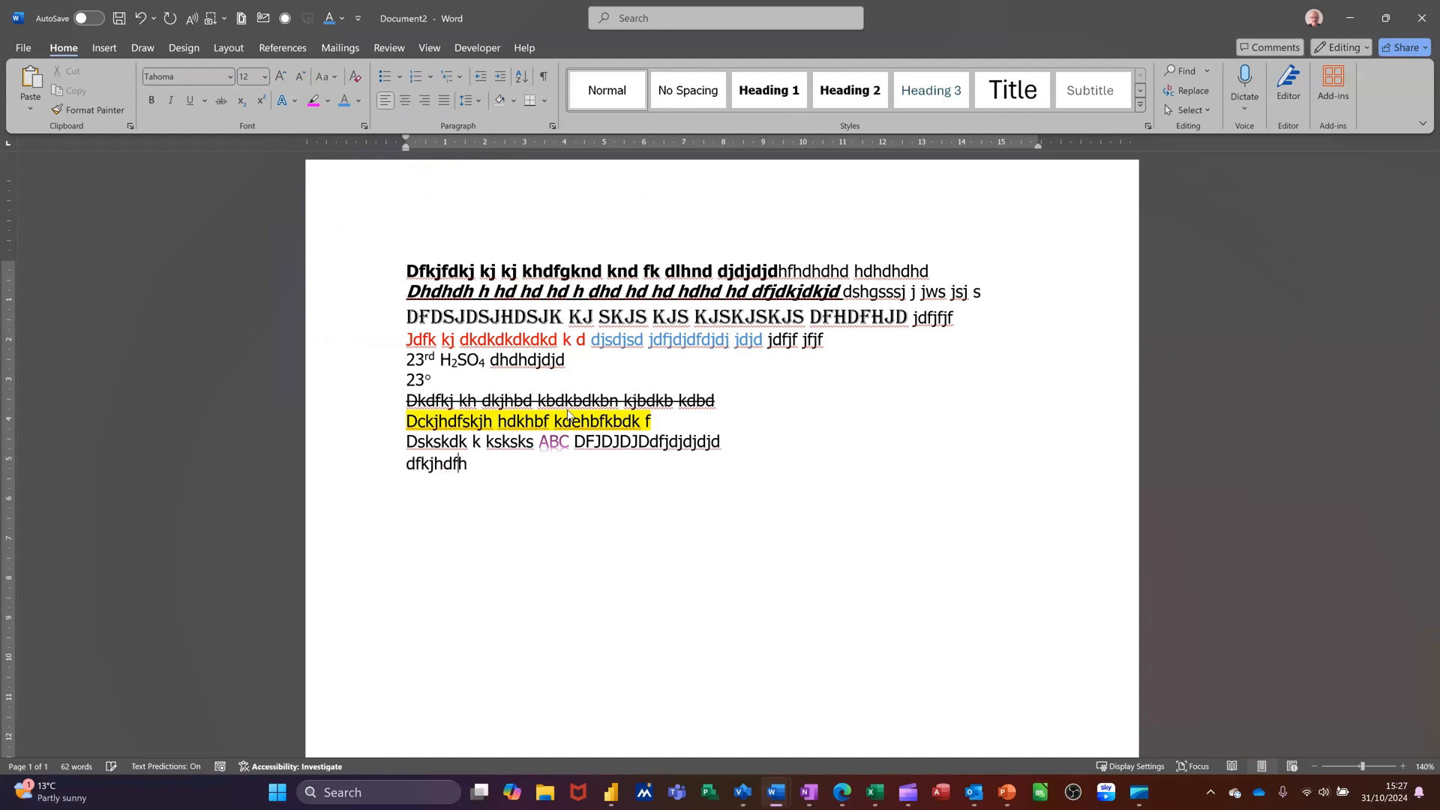
pyautogui.click(350, 471)
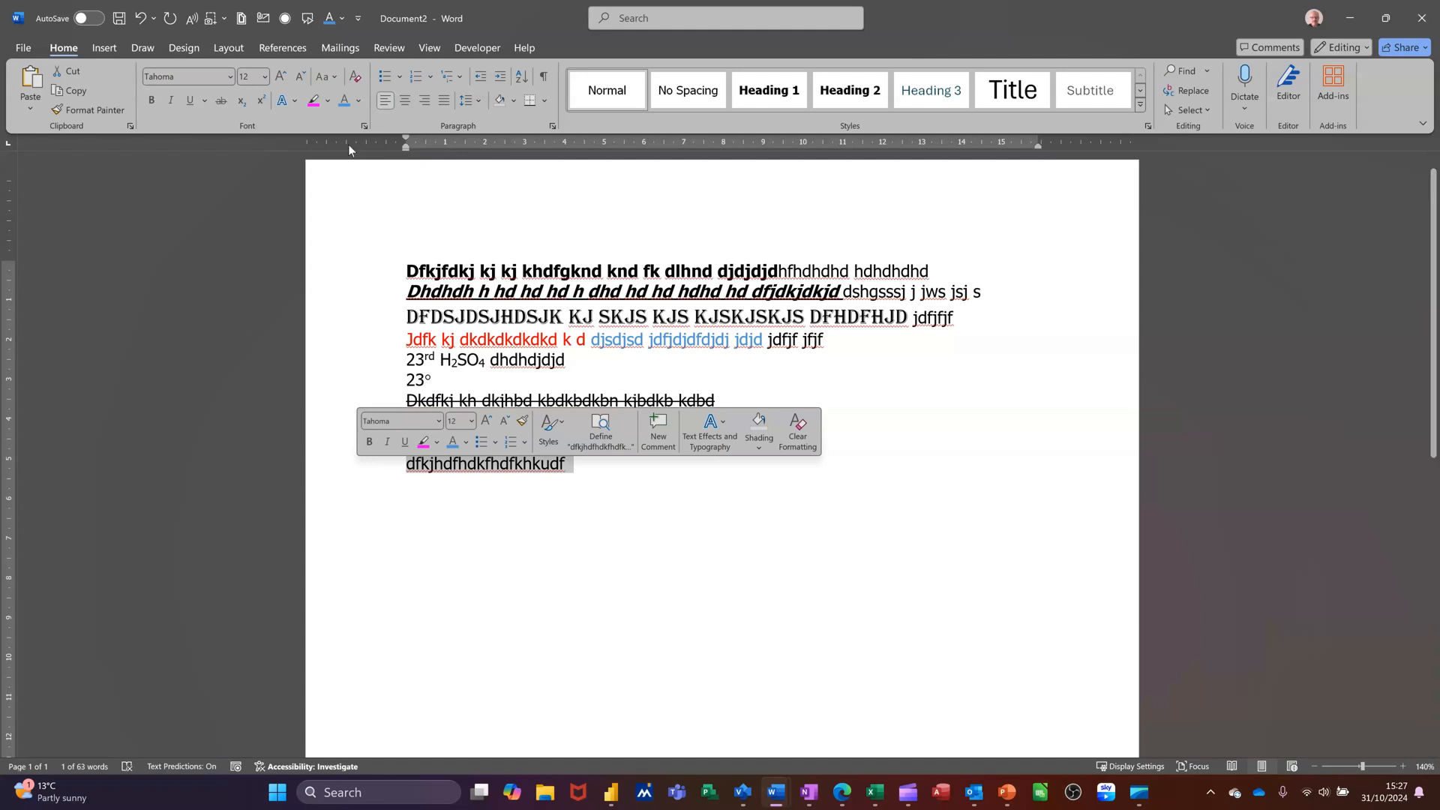
pyautogui.click(286, 100)
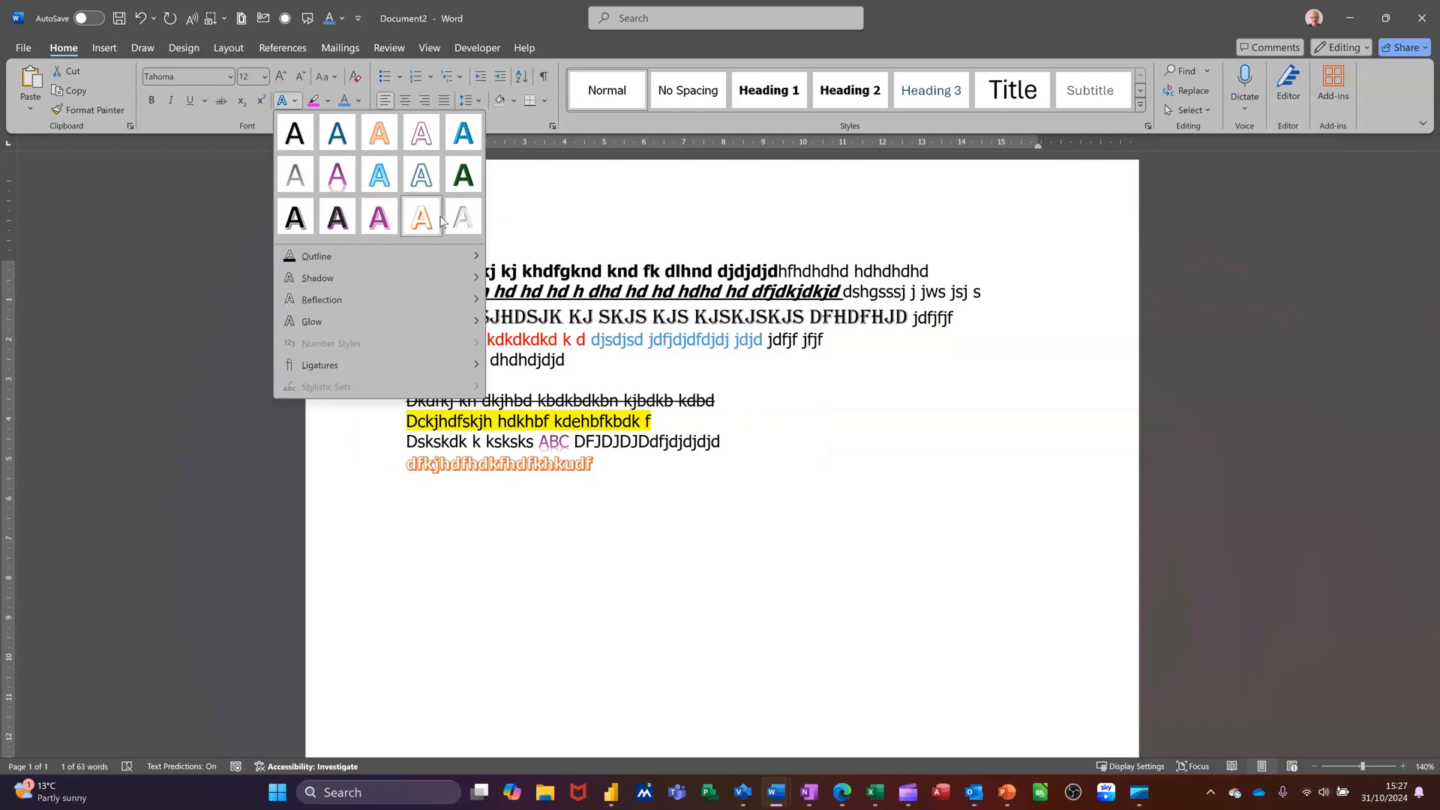
pyautogui.moveTo(407, 255)
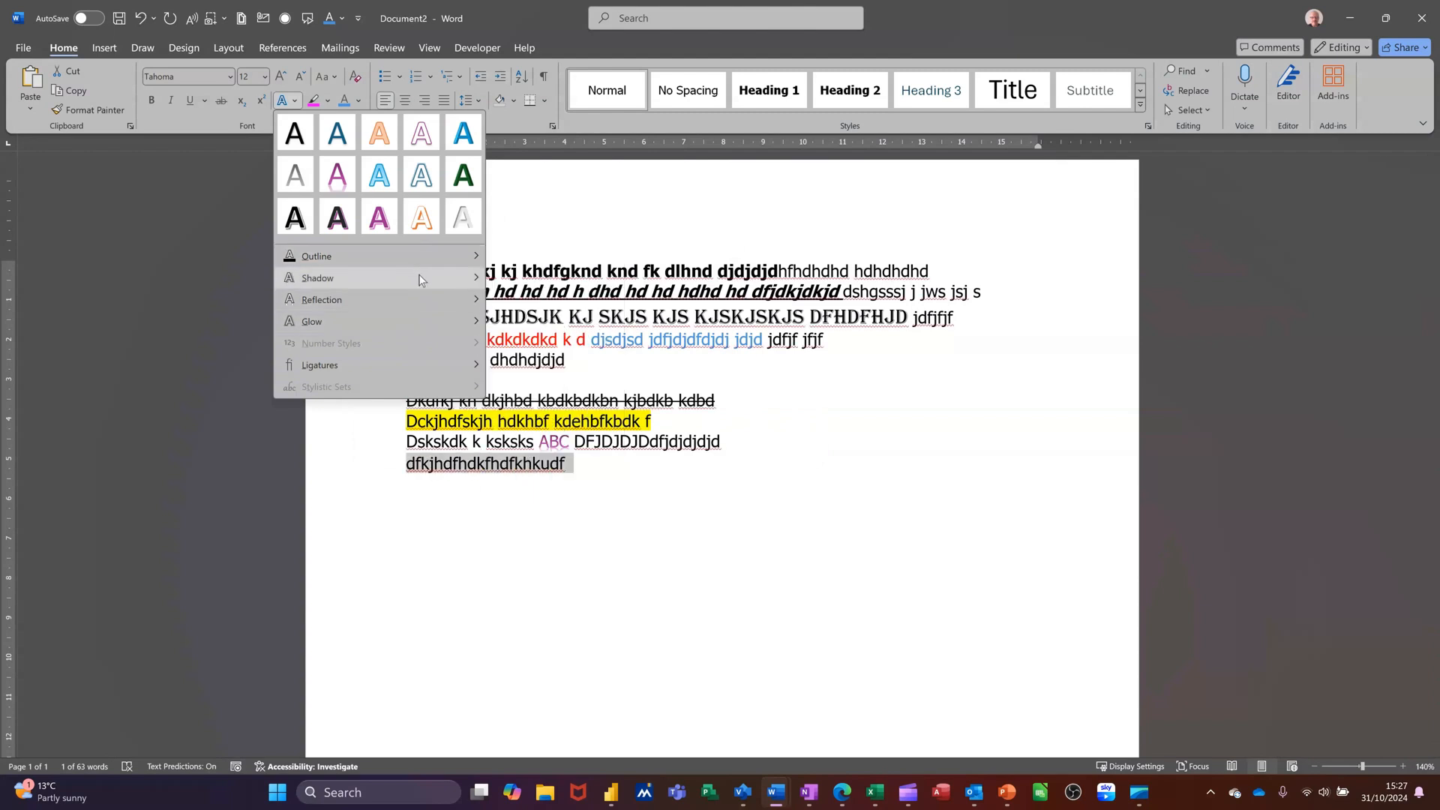
pyautogui.moveTo(479, 281)
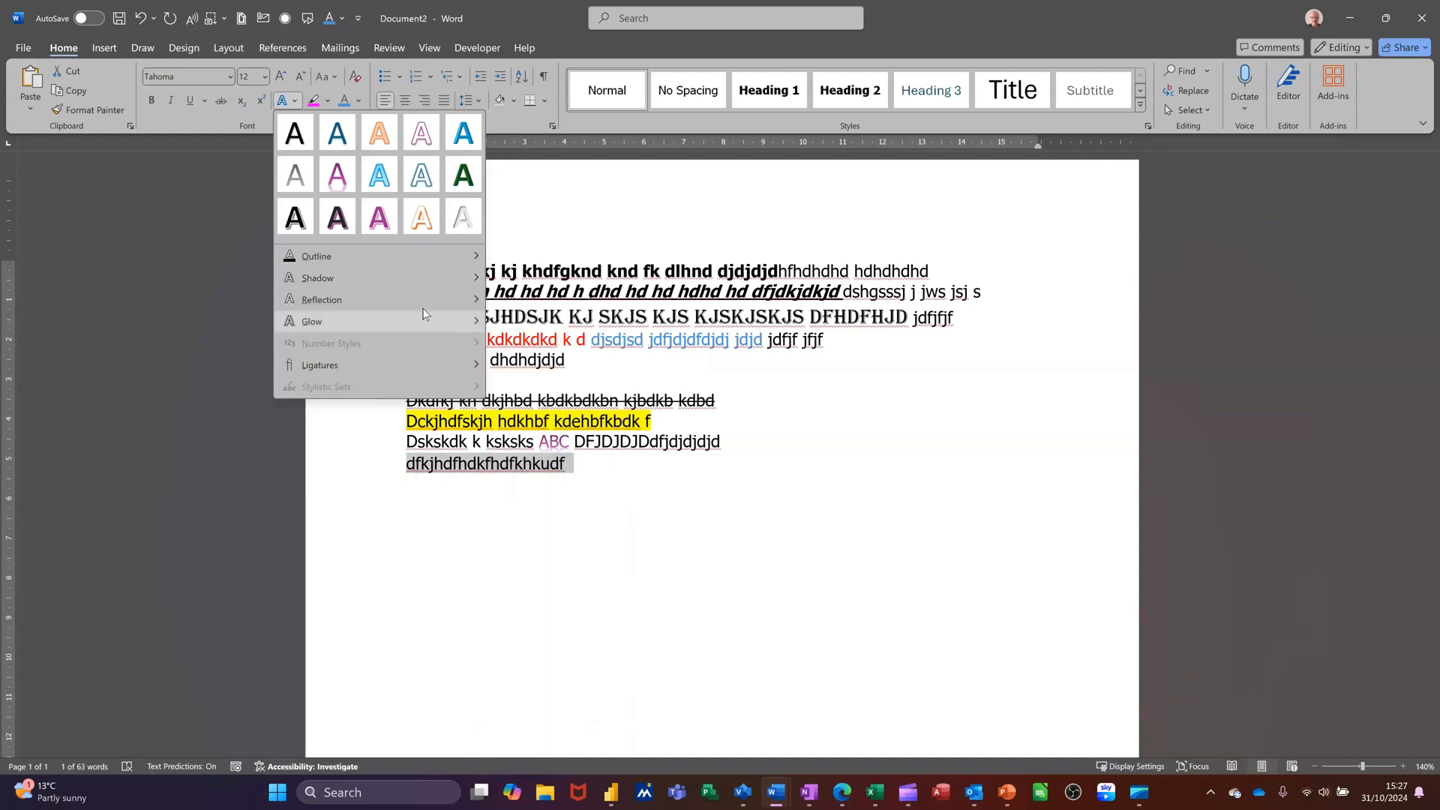
pyautogui.moveTo(438, 305)
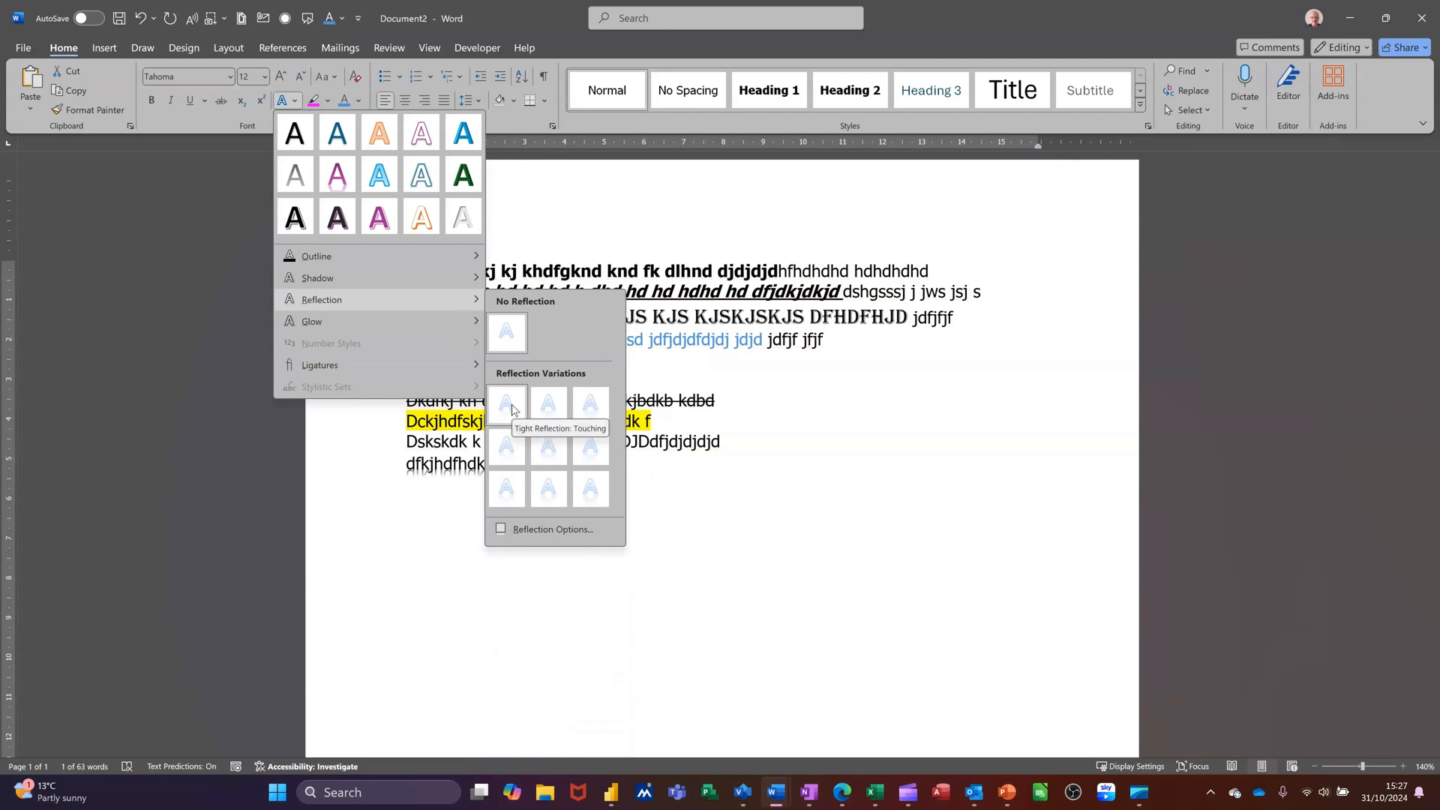
pyautogui.moveTo(476, 335)
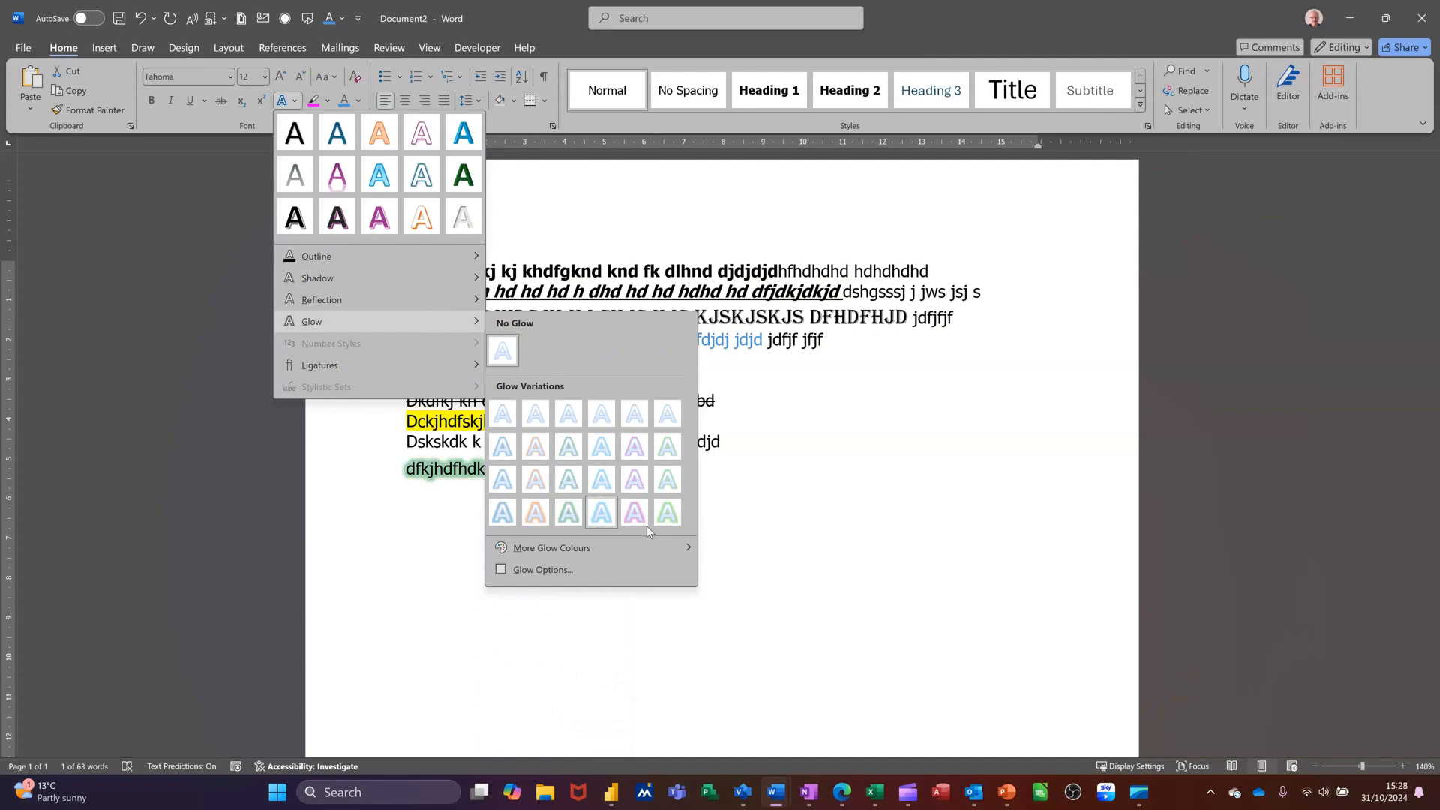
pyautogui.click(538, 412)
pyautogui.click(567, 464)
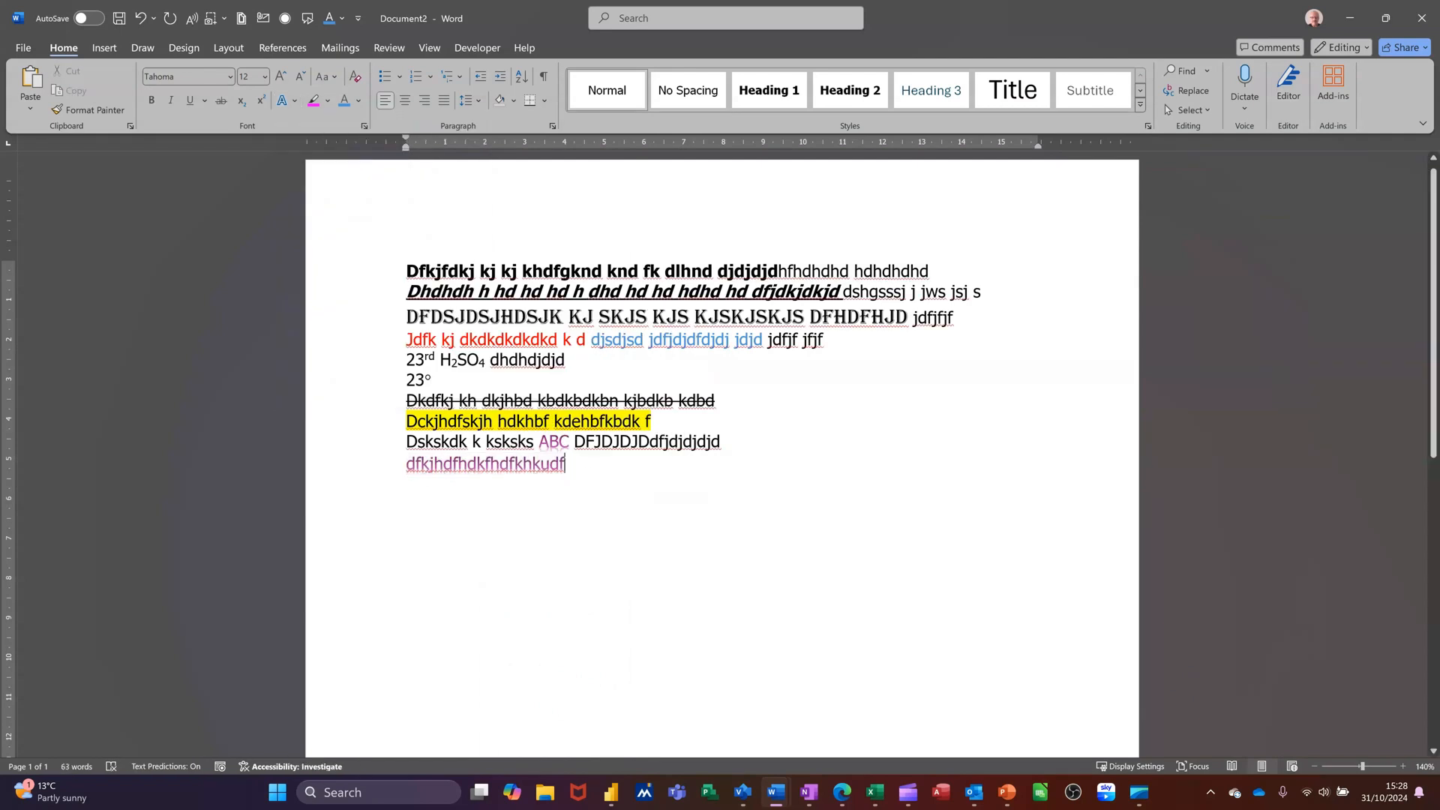
# Append 'weuweugugw' to that line and type a new paragraph 'dfskjhdsfkhkdjsfhksdfkhskefhiusd'
pyautogui.write('weuweugugw')
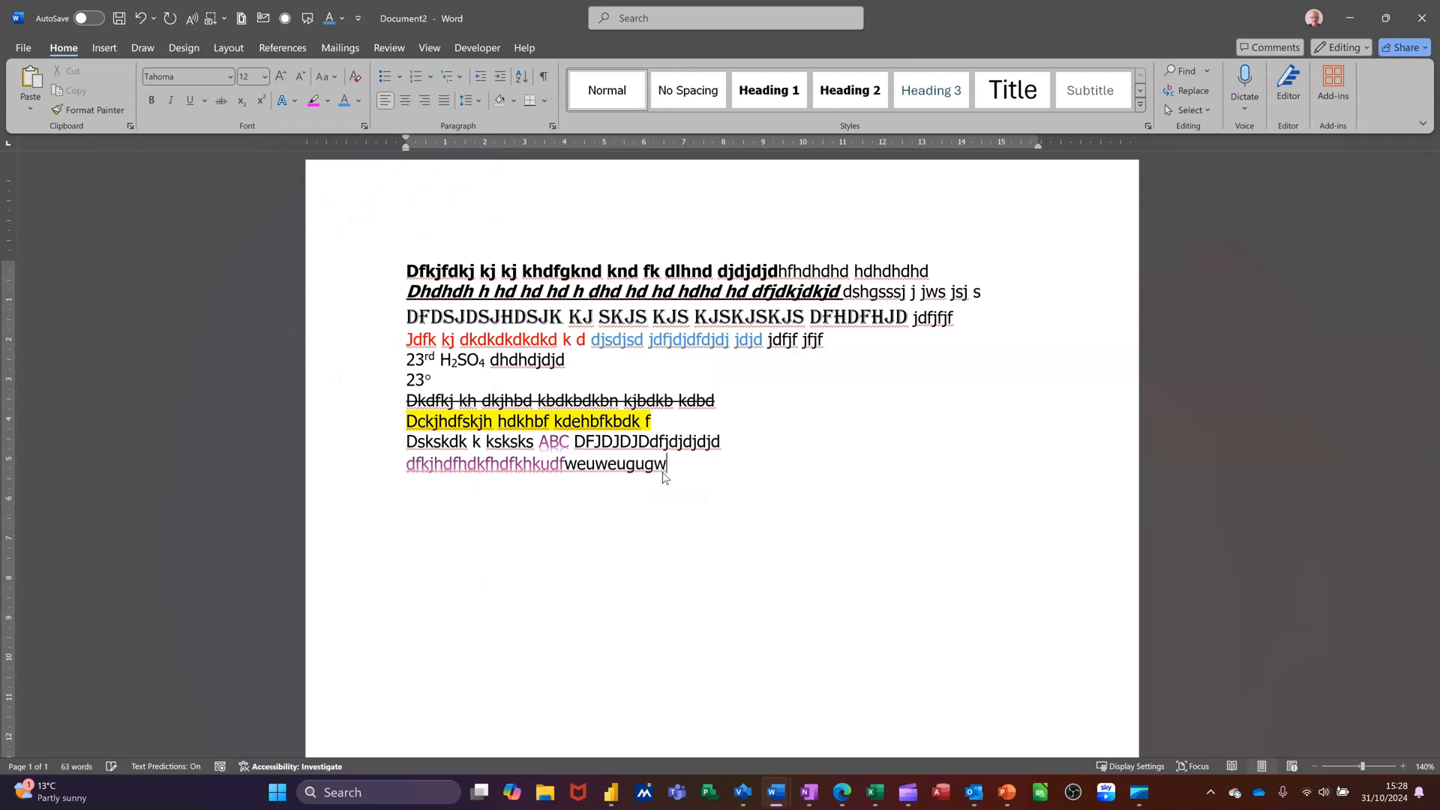
pyautogui.press('Return')
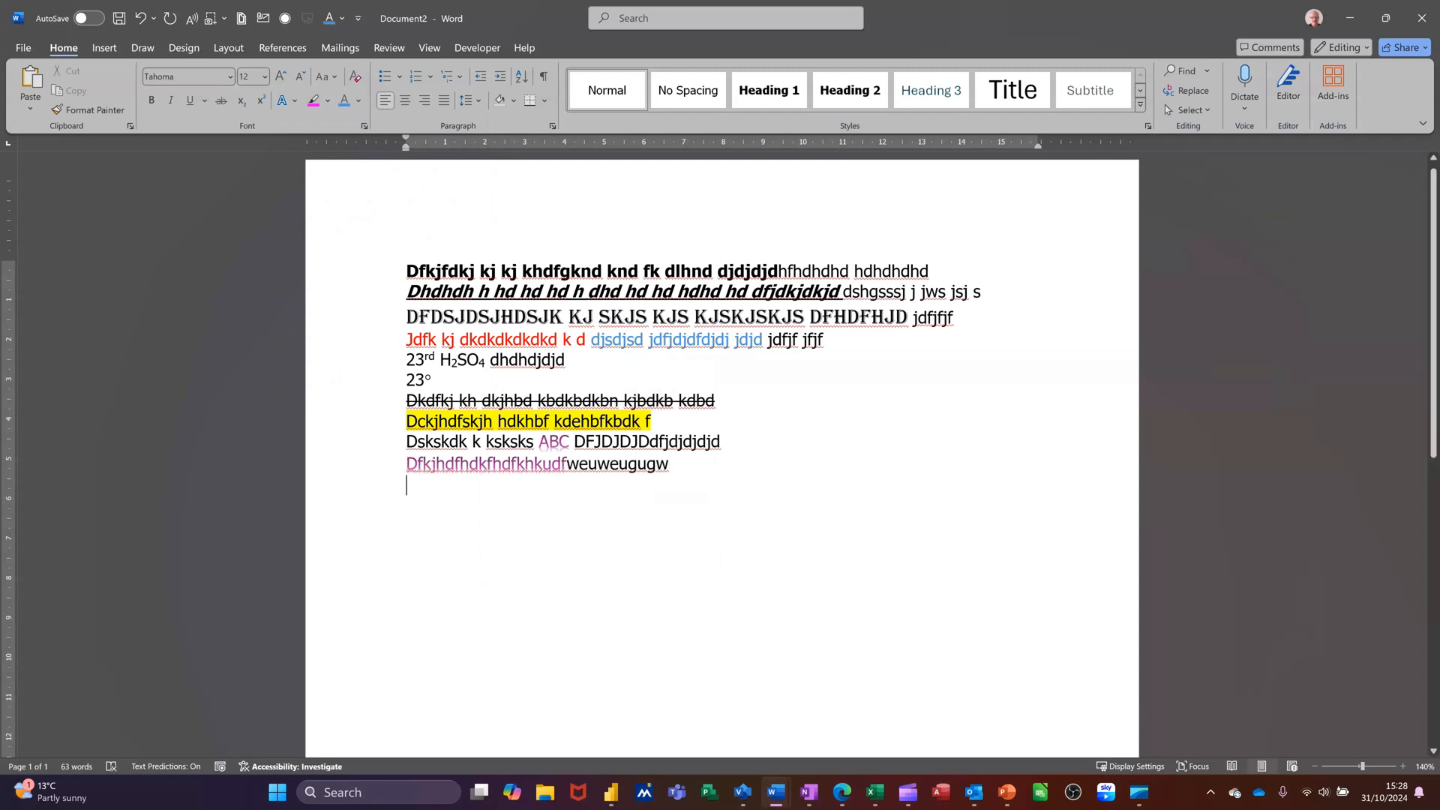
pyautogui.write('dfskjhdsfkhkdjsfhksdfkhskefhiusd')
# Increase the font size of the 'dfskjhdsfkhkdjsfhksdfkhskefhiusd' line to 24
pyautogui.click(352, 496)
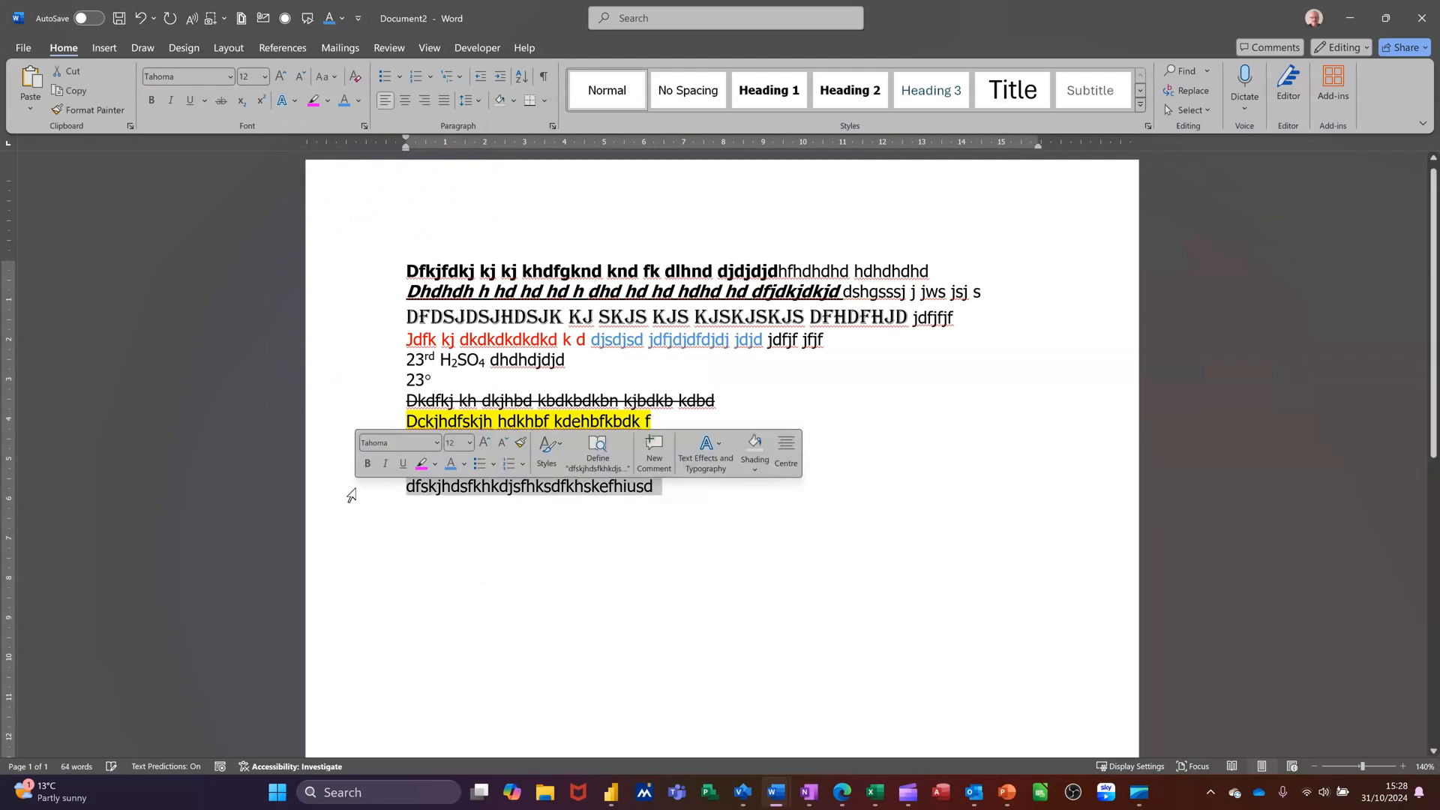
pyautogui.click(281, 76)
pyautogui.click(281, 77)
pyautogui.click(287, 78)
pyautogui.click(287, 78)
pyautogui.click(287, 78)
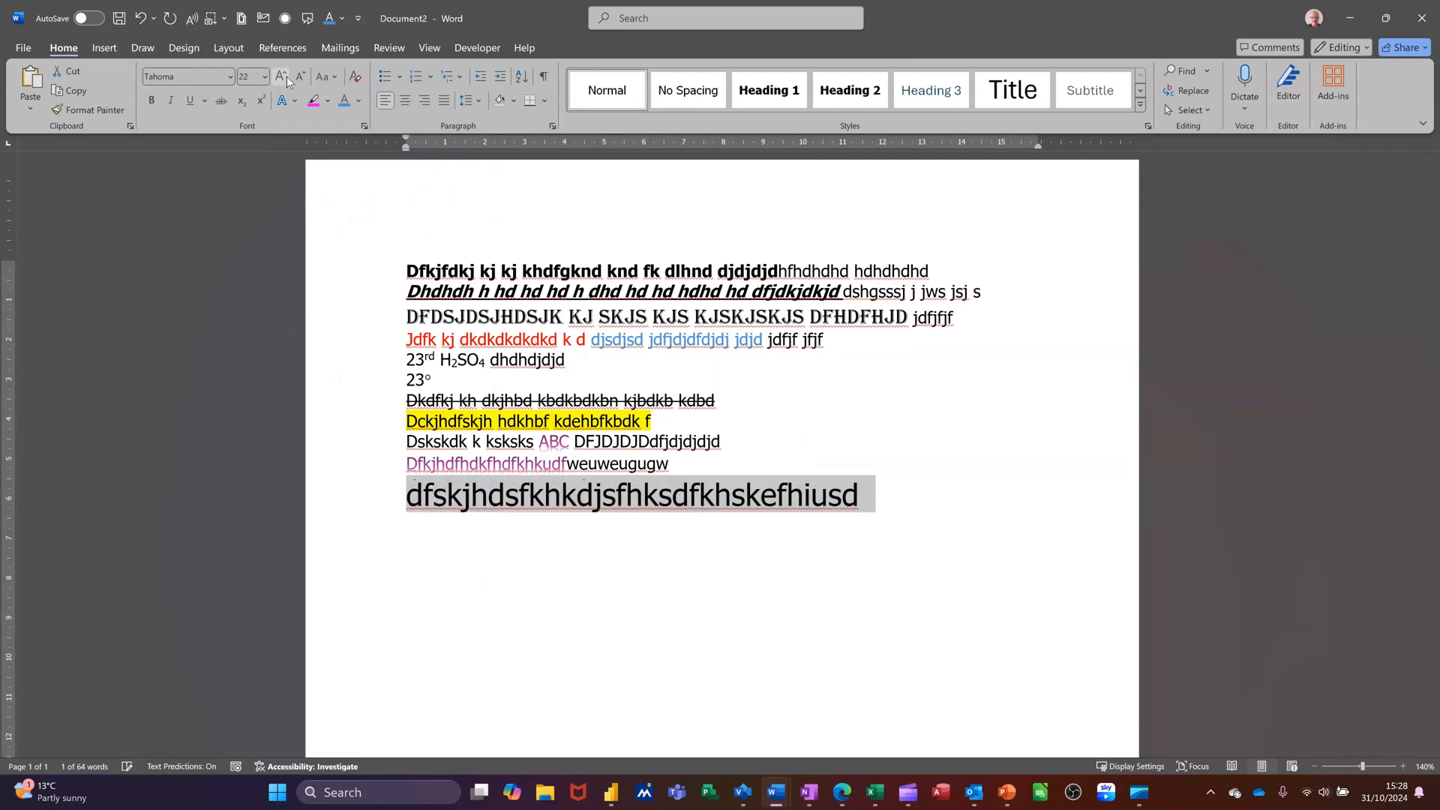
pyautogui.click(287, 78)
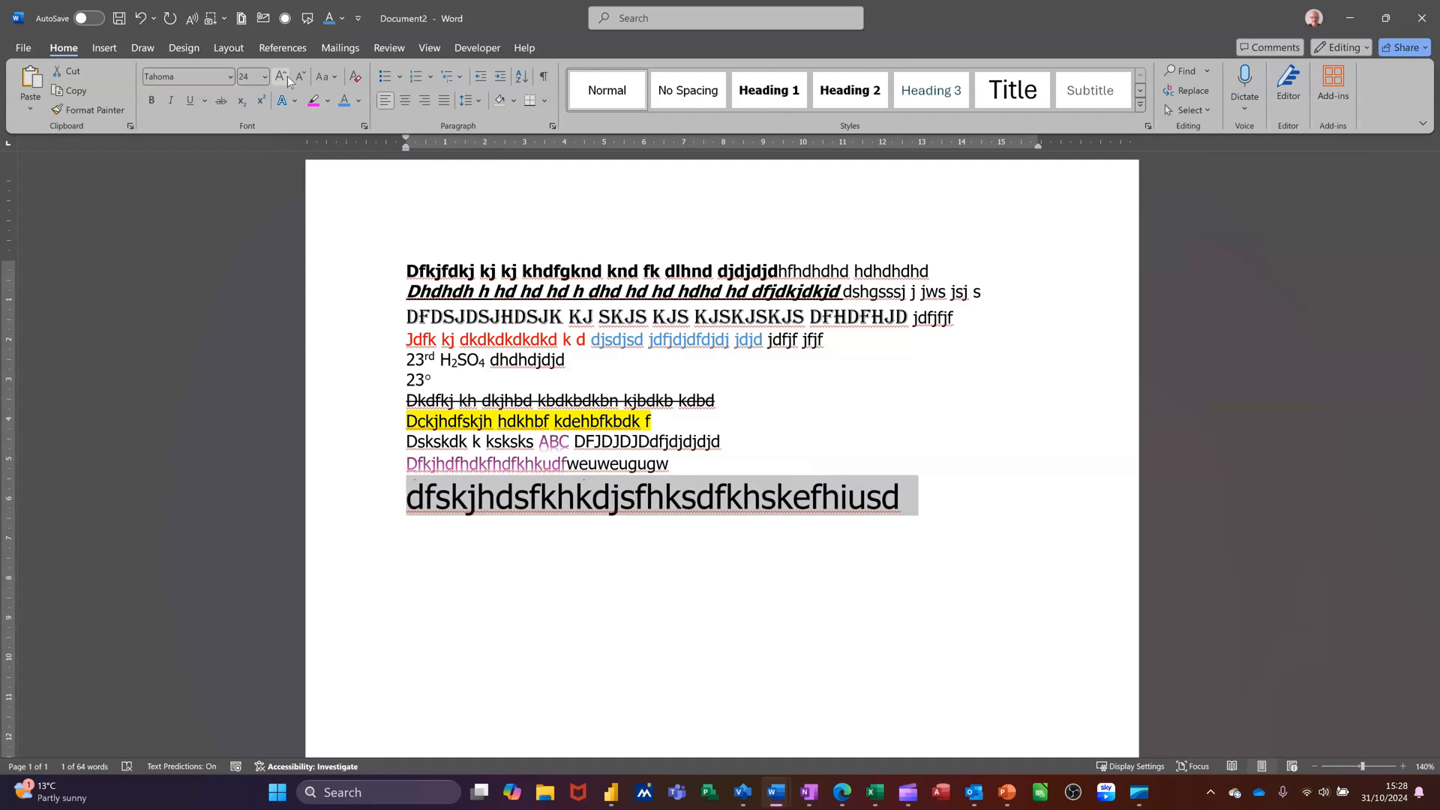
# Decrease the line's font size to 18
pyautogui.click(300, 80)
pyautogui.click(300, 80)
pyautogui.click(300, 81)
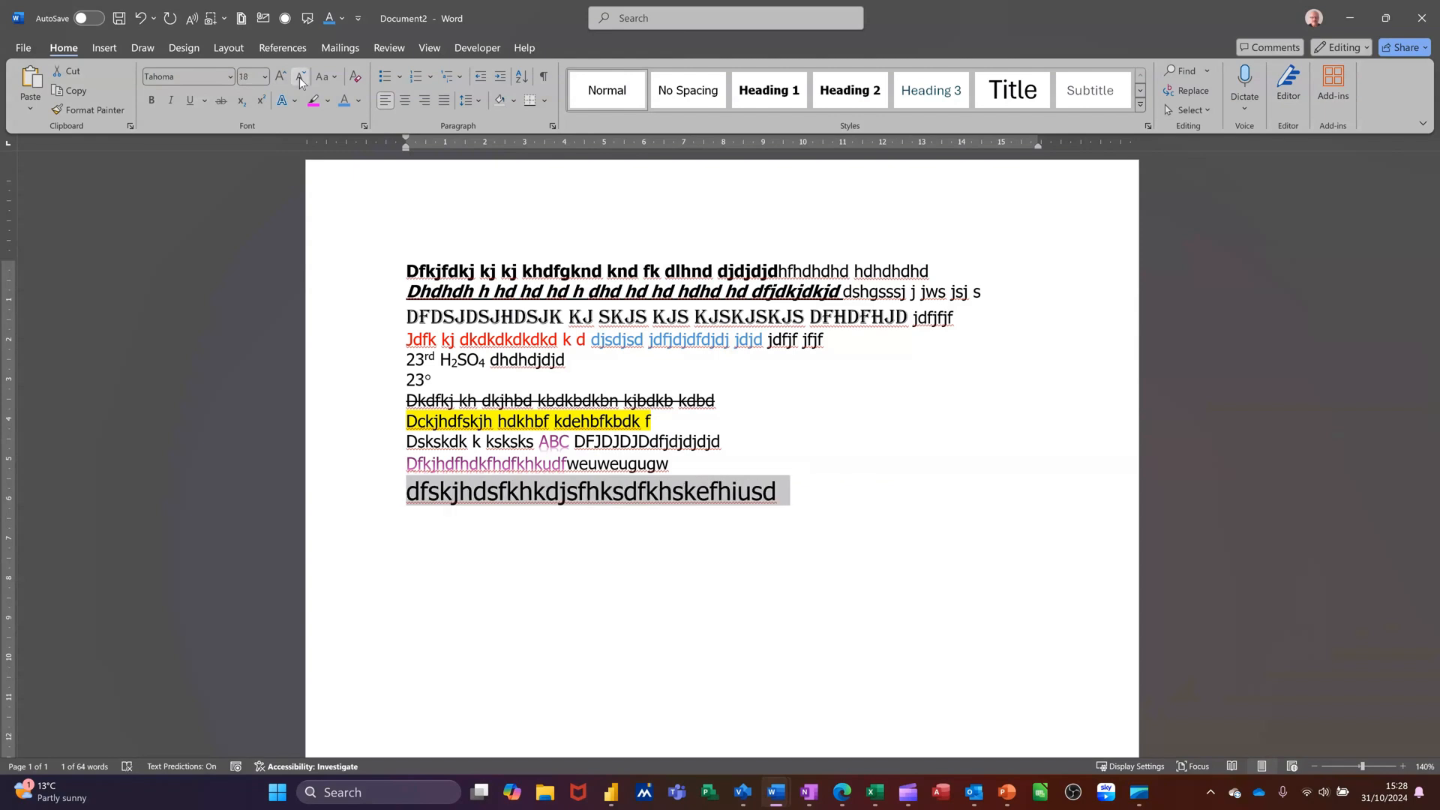
# Clear all formatting from the 'dfskjhdsfkhkdjsfhksdfkhskefhiusd' line
pyautogui.click(340, 79)
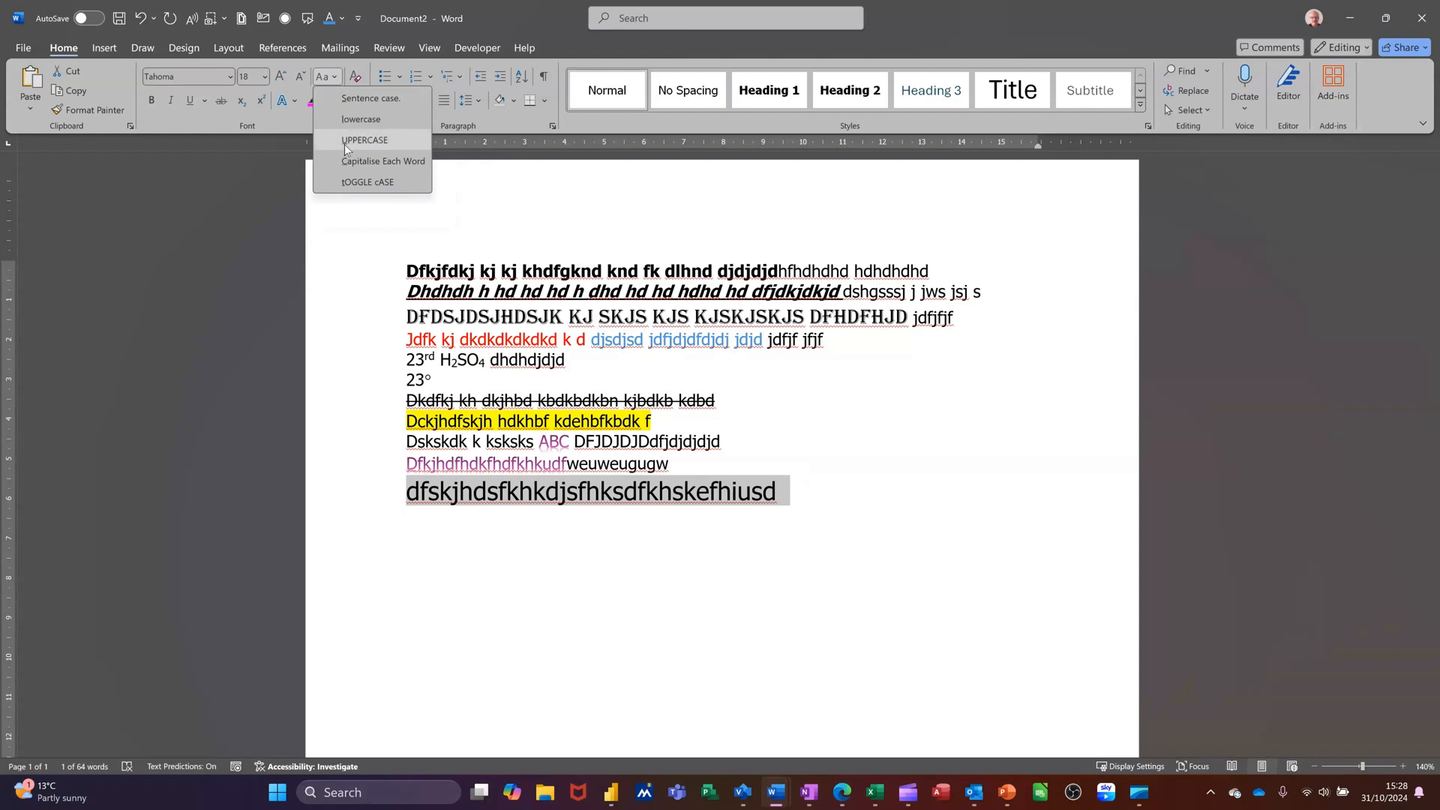
pyautogui.click(336, 79)
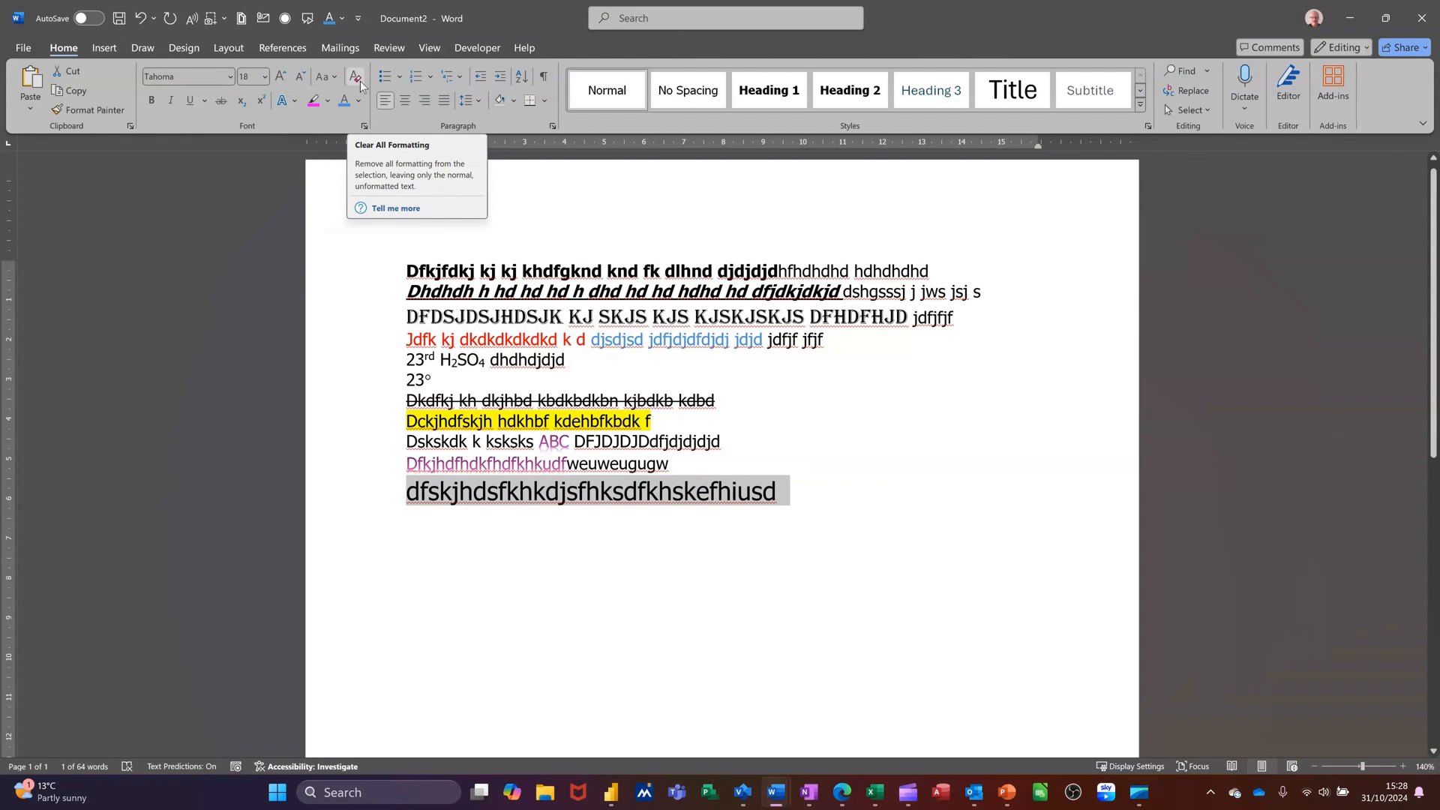
pyautogui.click(360, 84)
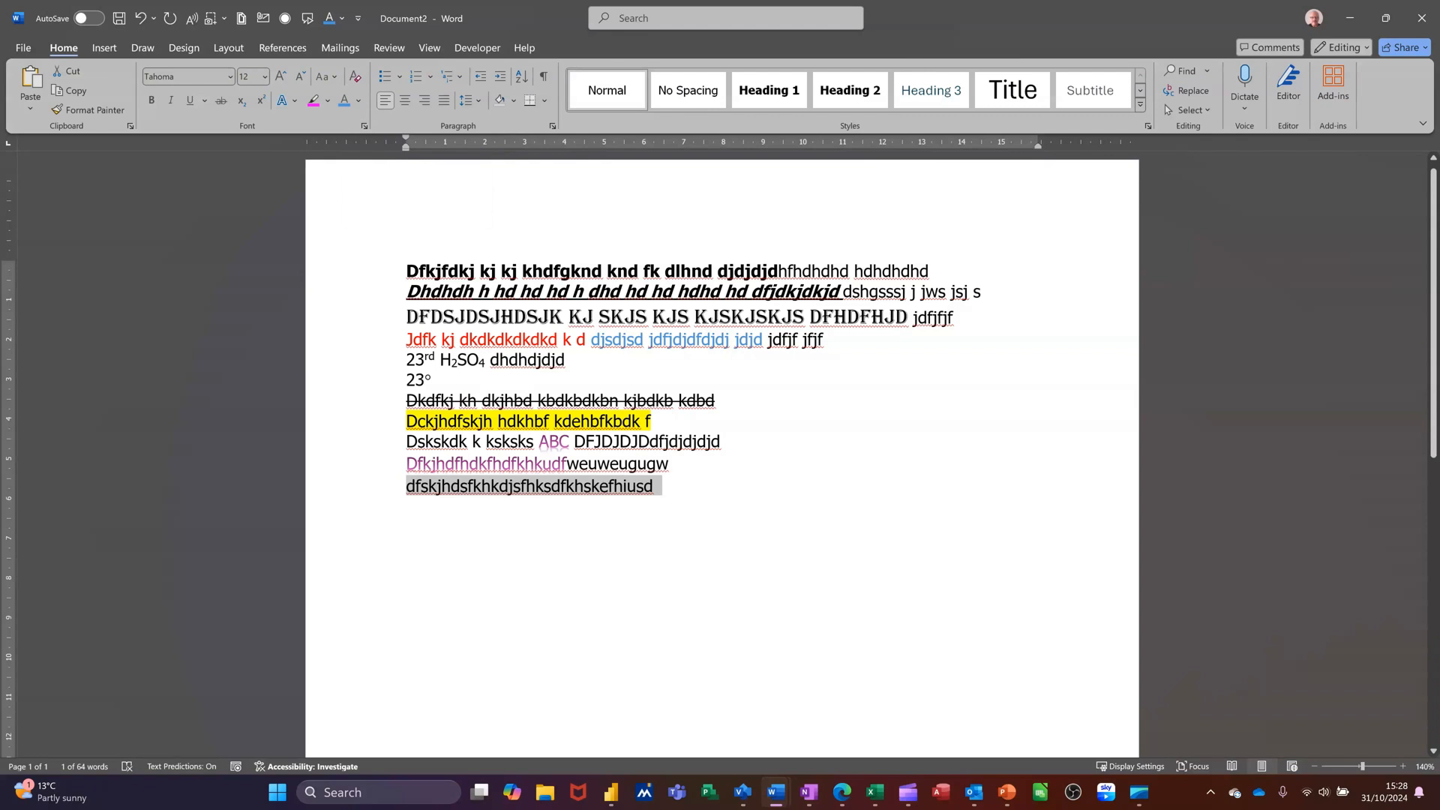
# Start a new paragraph and type 'Sdfhbdfsbdsfbsdfkjsdkjfb n s bskbf df'
pyautogui.click(655, 487)
pyautogui.press('Return')
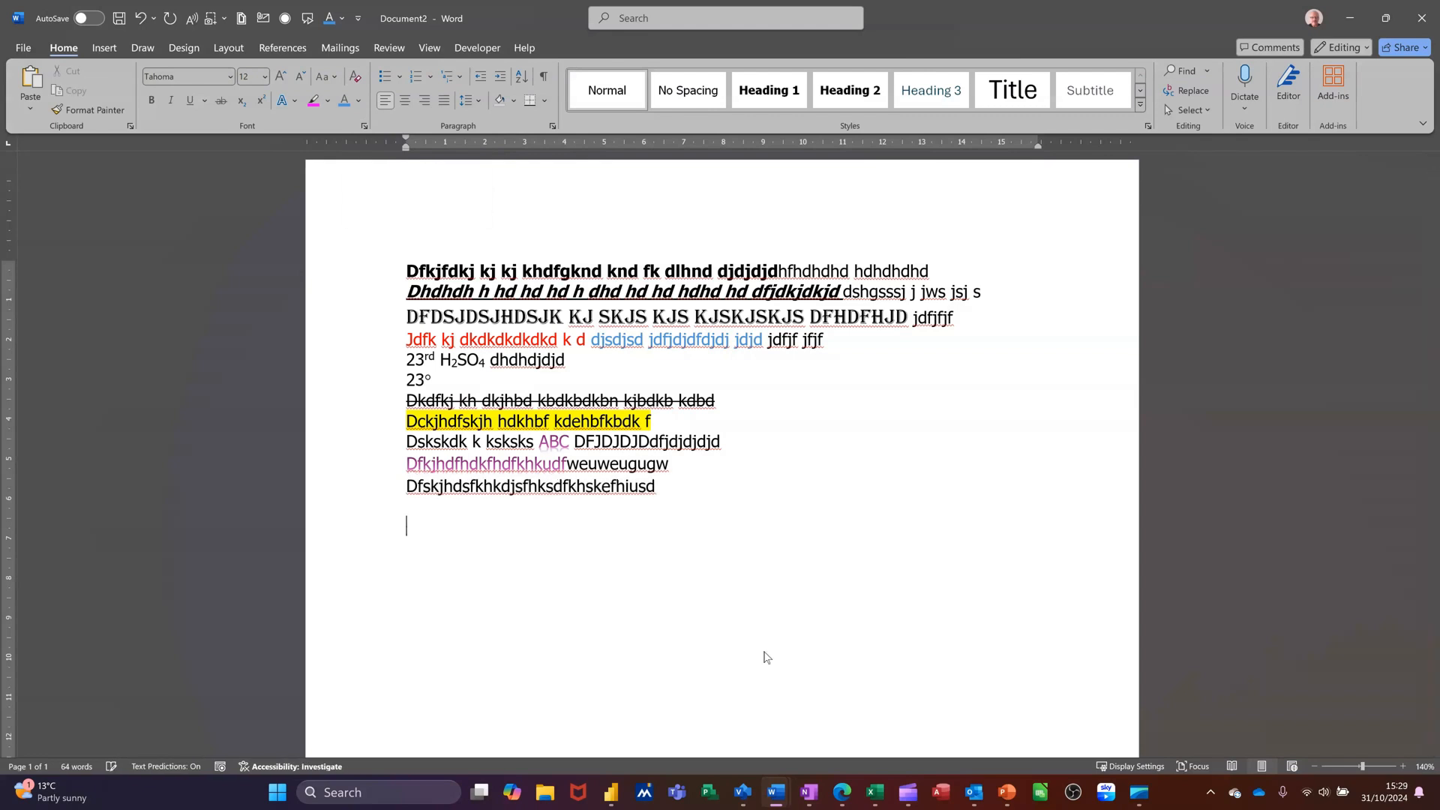
pyautogui.write('sdfhbdfsbdsfbsdfkj')
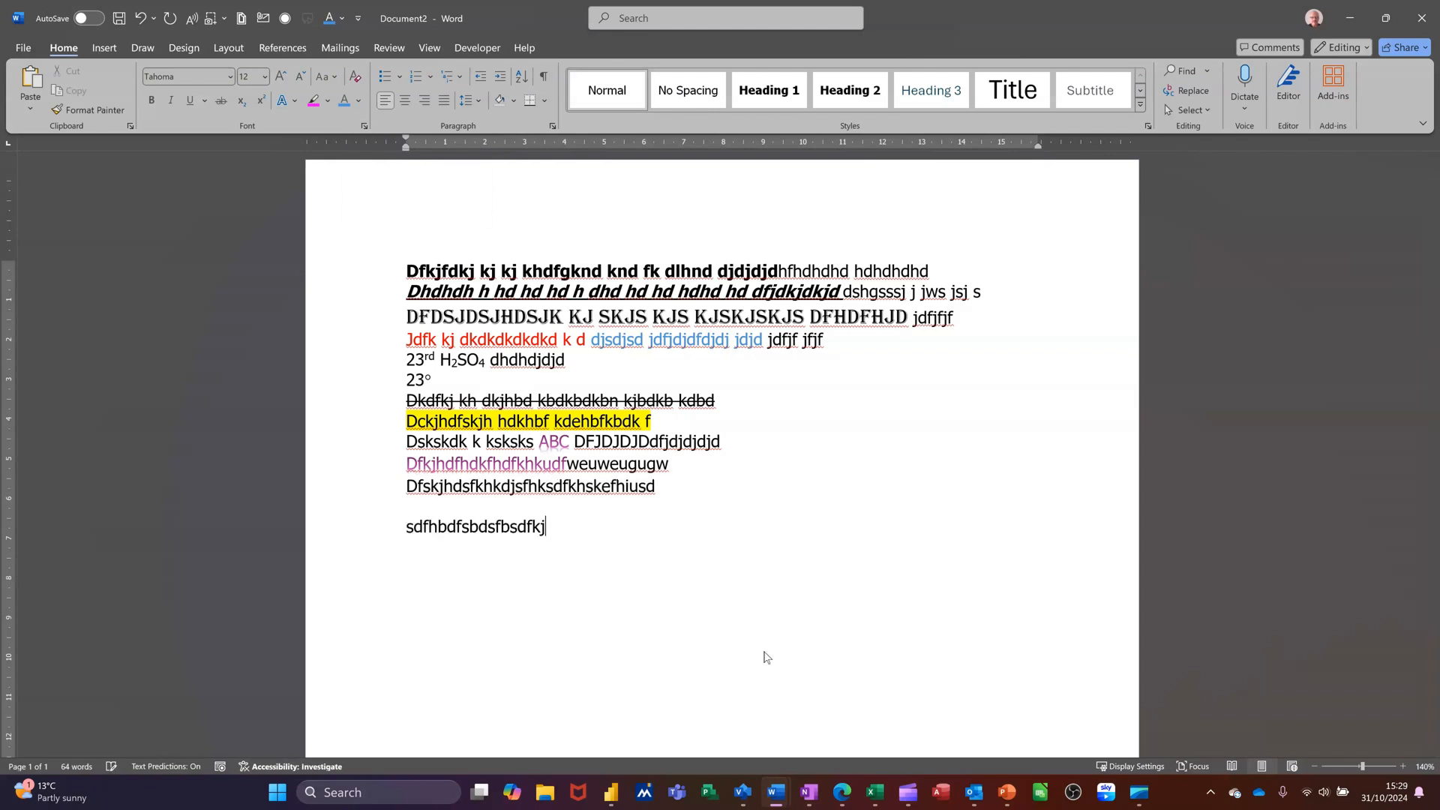
pyautogui.write('sdkjfb n s bskbf df')
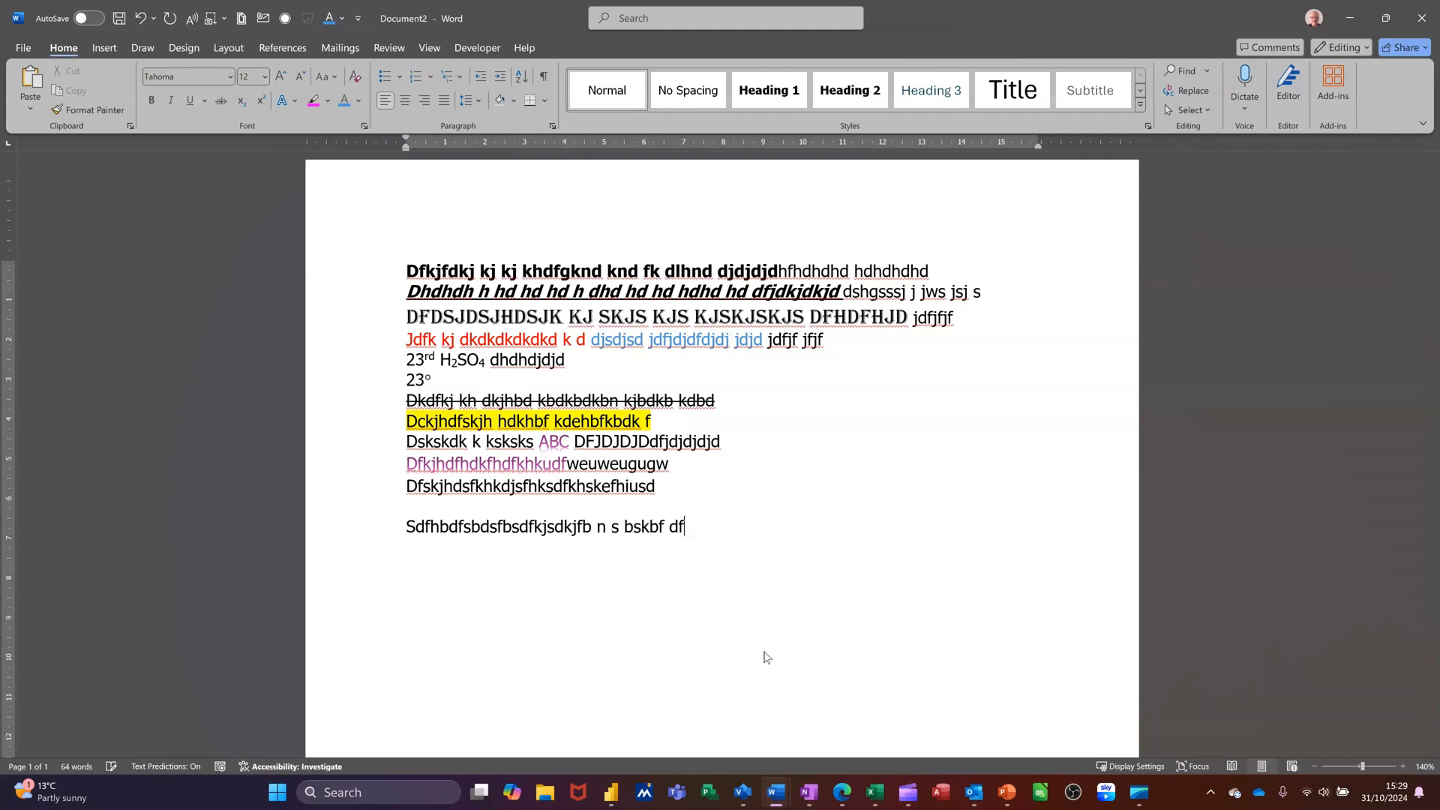
# Underline the 'Sdfhbdfsbdsfbsdfkjsdkjfb n s bskbf df' line with a single red underline
pyautogui.click(376, 529)
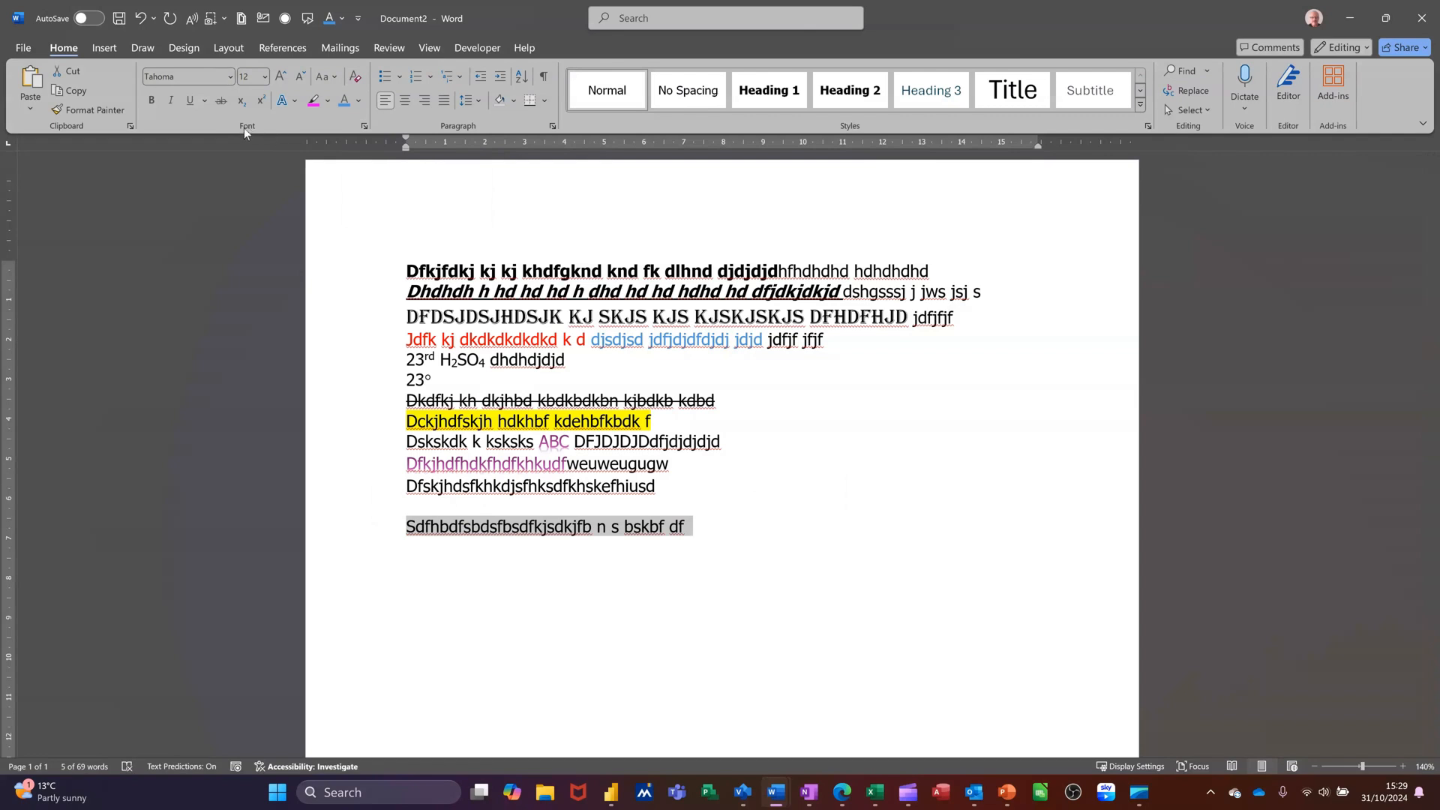
pyautogui.click(365, 126)
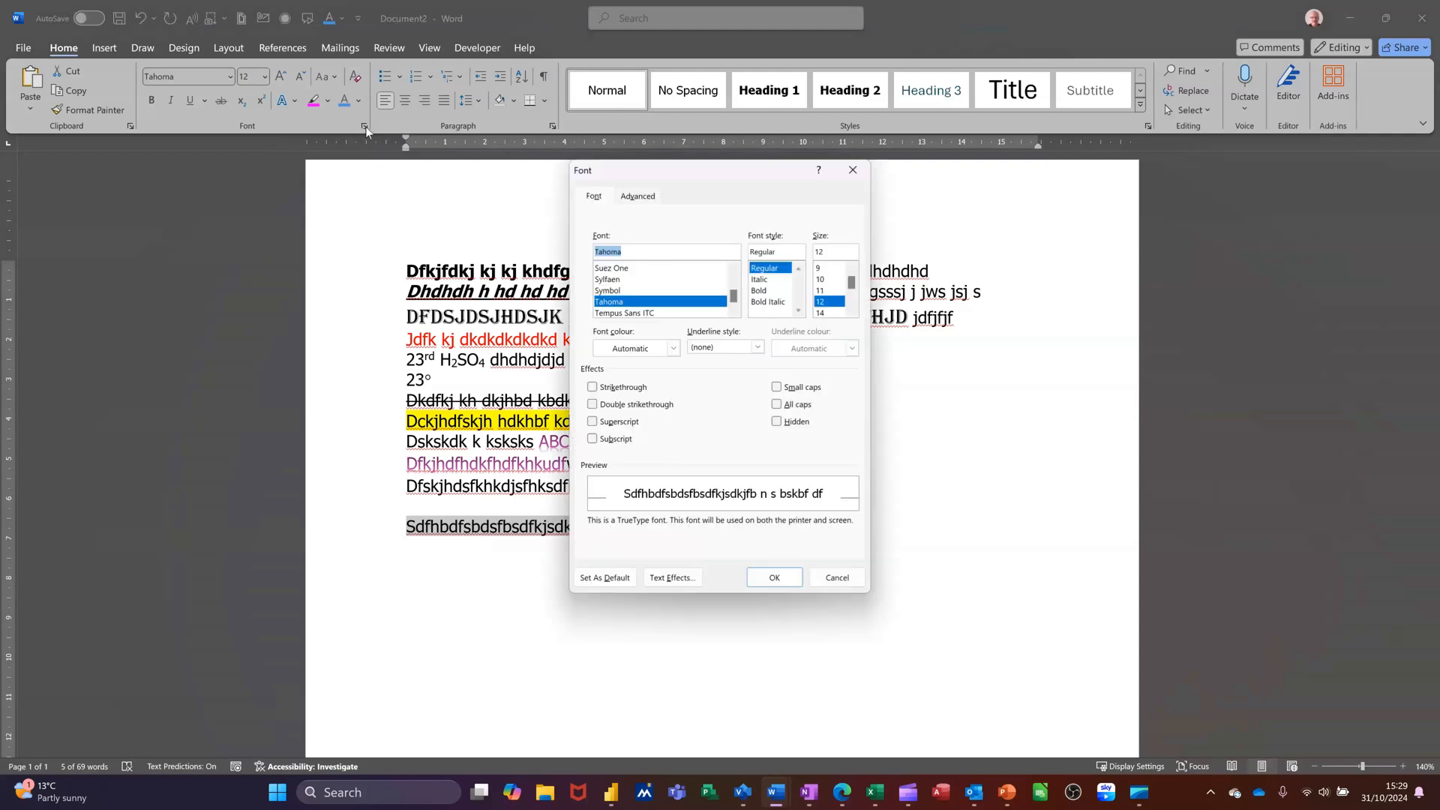
pyautogui.moveTo(718, 180); pyautogui.dragTo(616, 165)
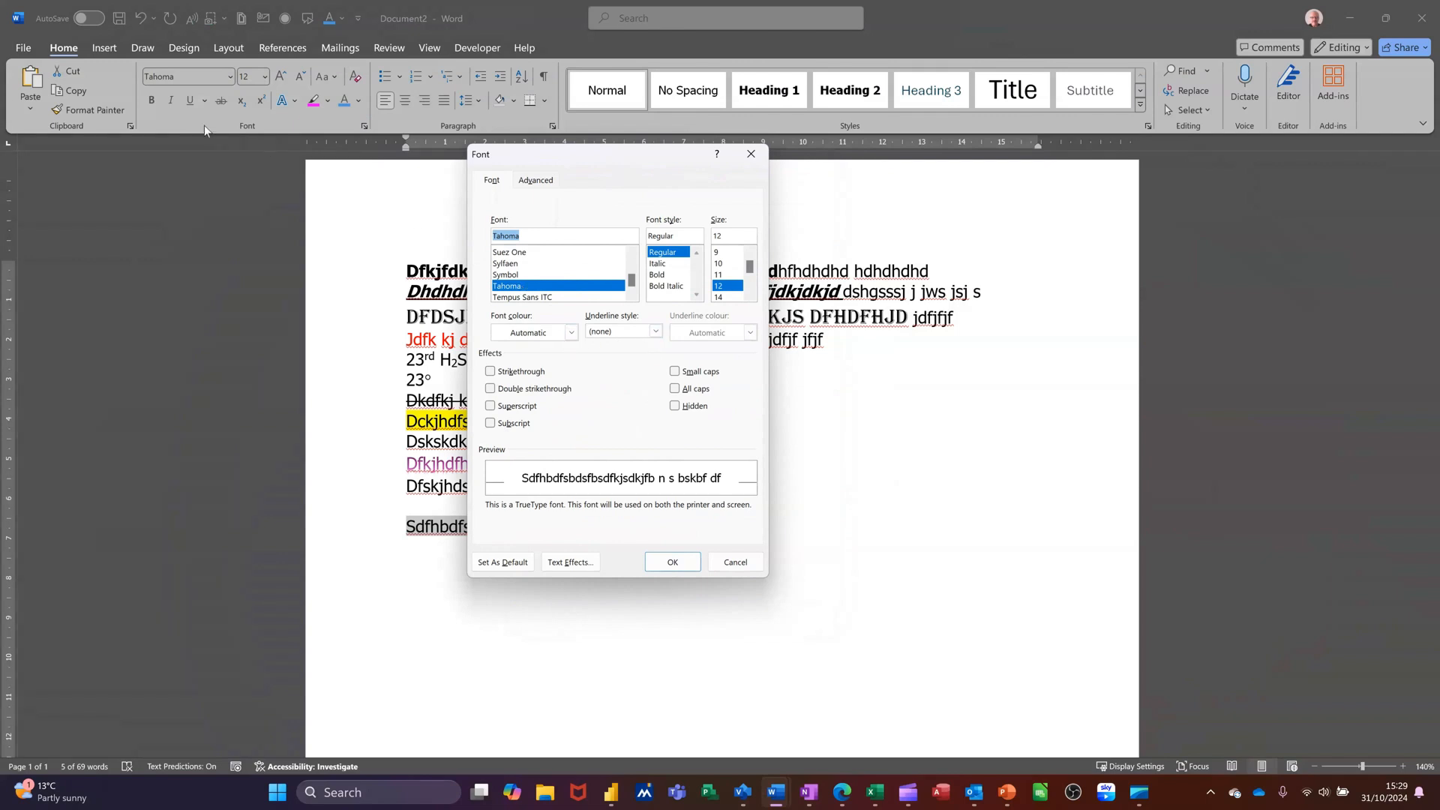
pyautogui.click(655, 331)
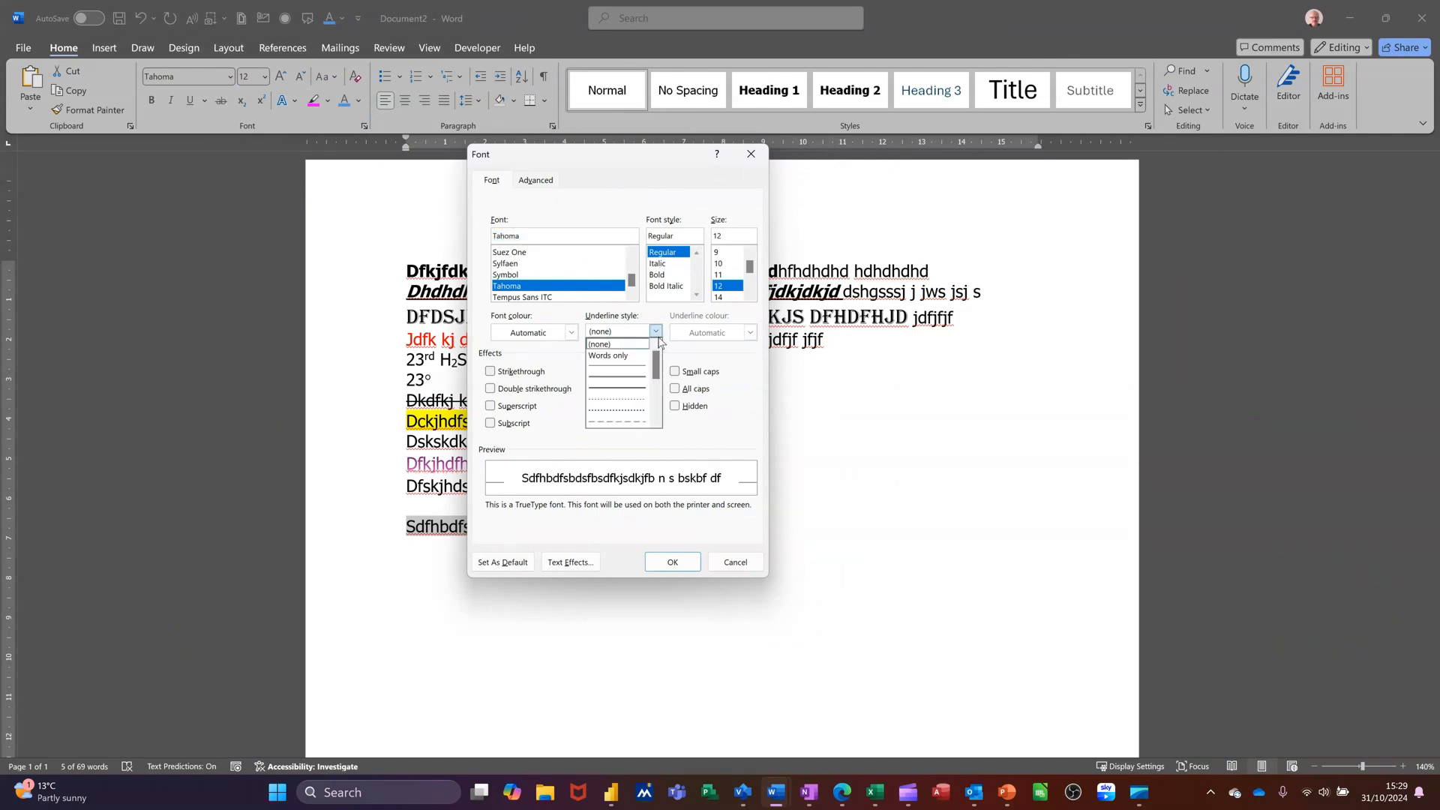
pyautogui.click(617, 367)
pyautogui.click(750, 333)
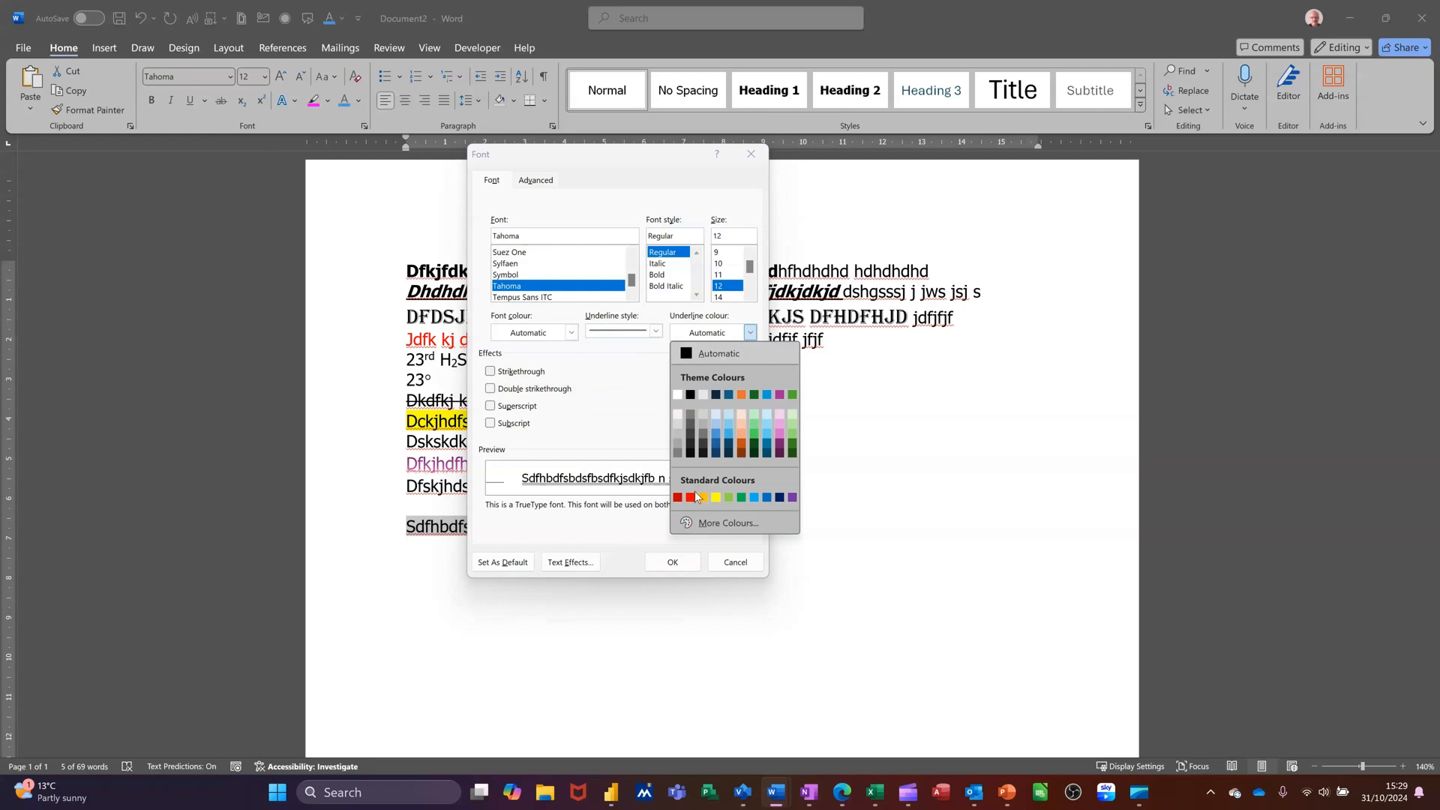
pyautogui.click(691, 497)
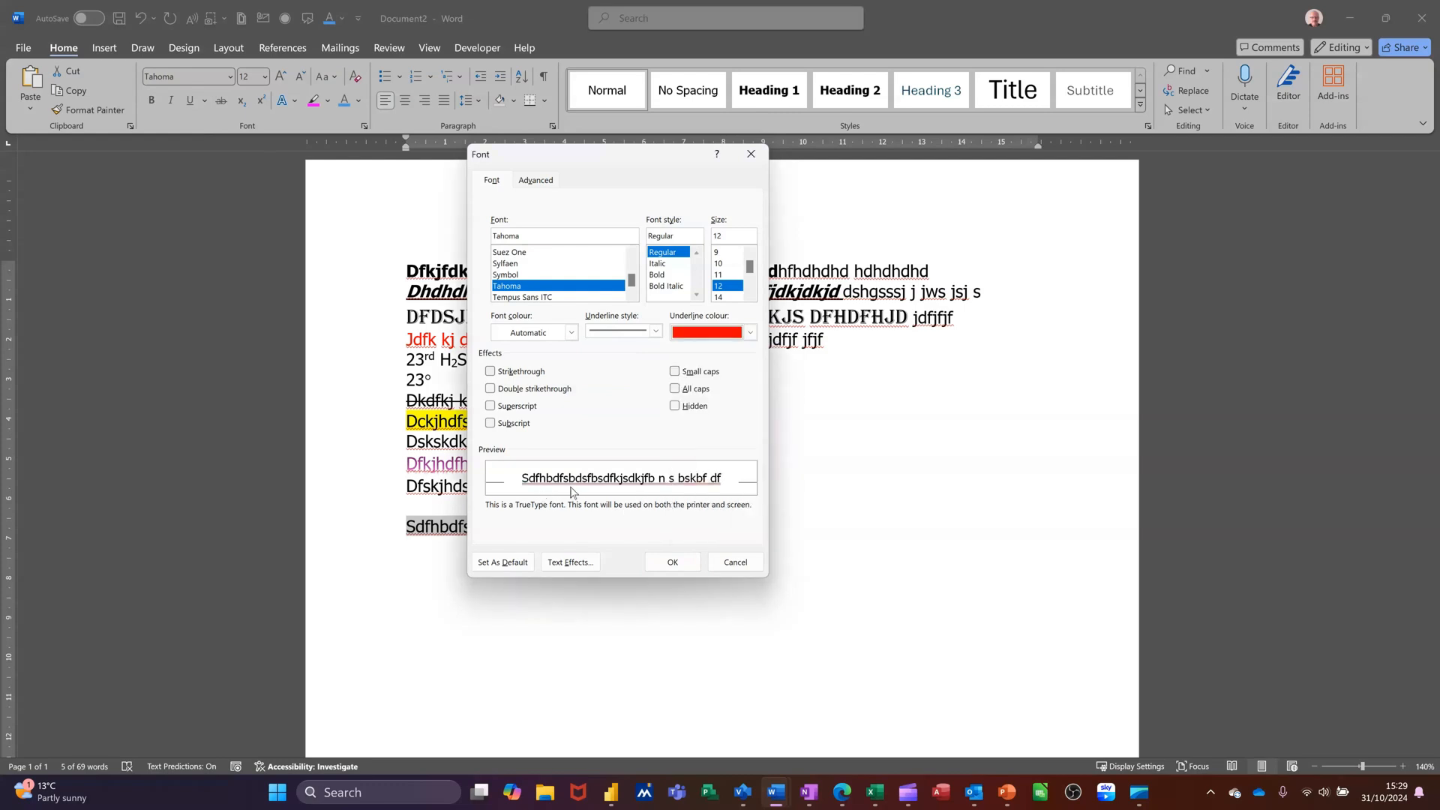
pyautogui.click(665, 564)
# Append ' dkgdsfb jk k sd' to the end of the underlined line
pyautogui.click(729, 528)
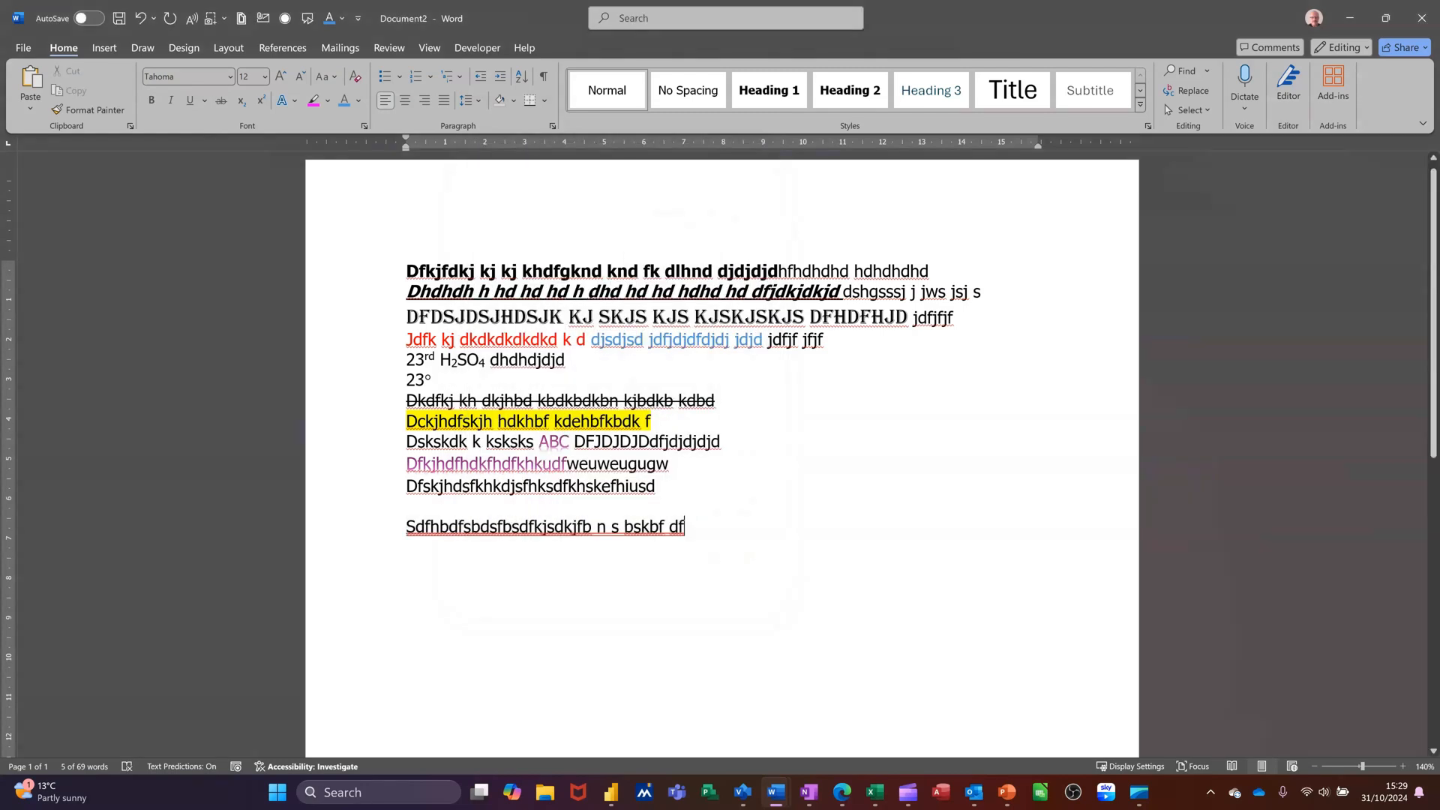
pyautogui.write('dkgdsfb jk k sd')
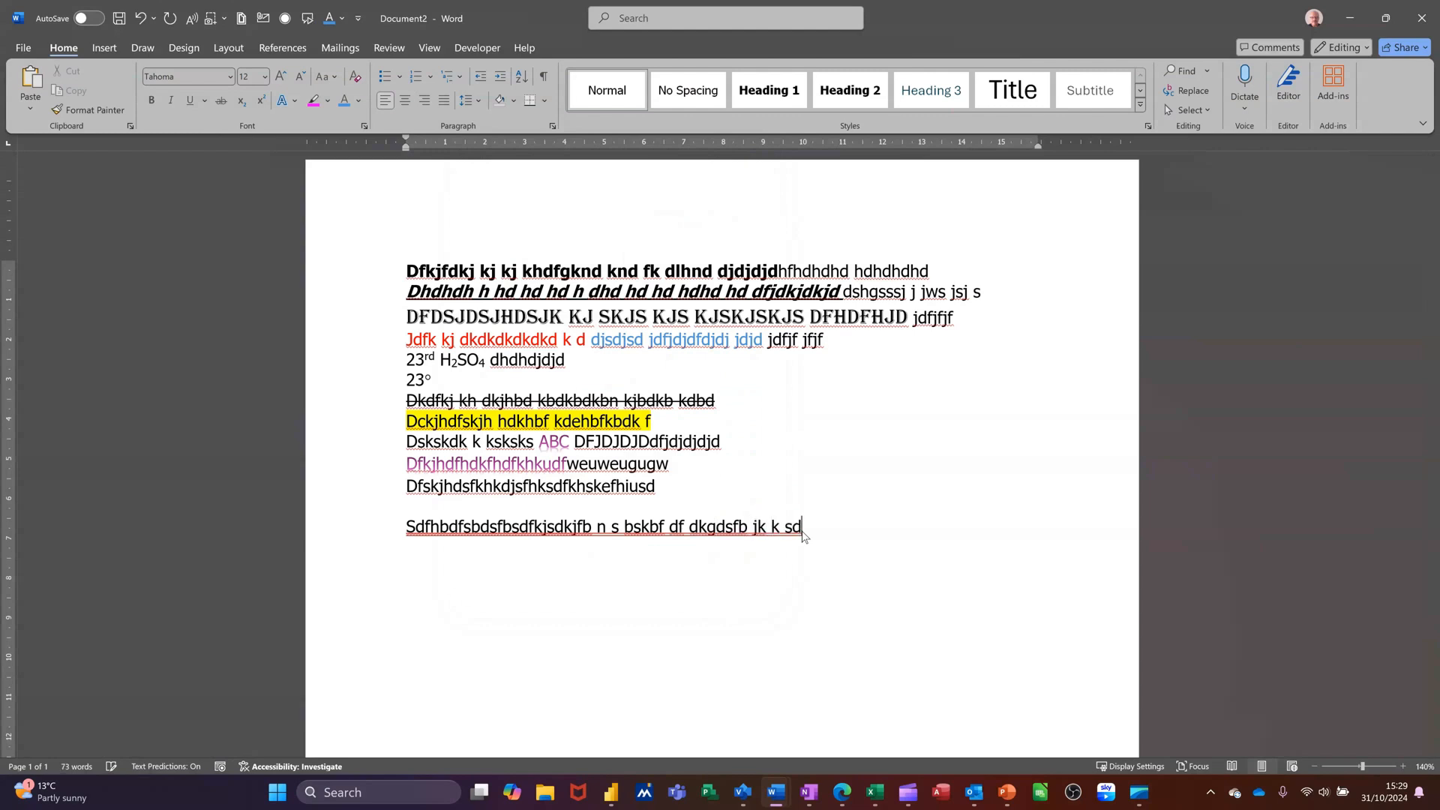
# Start a new paragraph and type 'Dsfjbdsfkhsdfhsdfkb kj bs kbsk bs'
pyautogui.press('Return')
pyautogui.write('Dsfjbdsfkhsdfhsdfkb kj b')
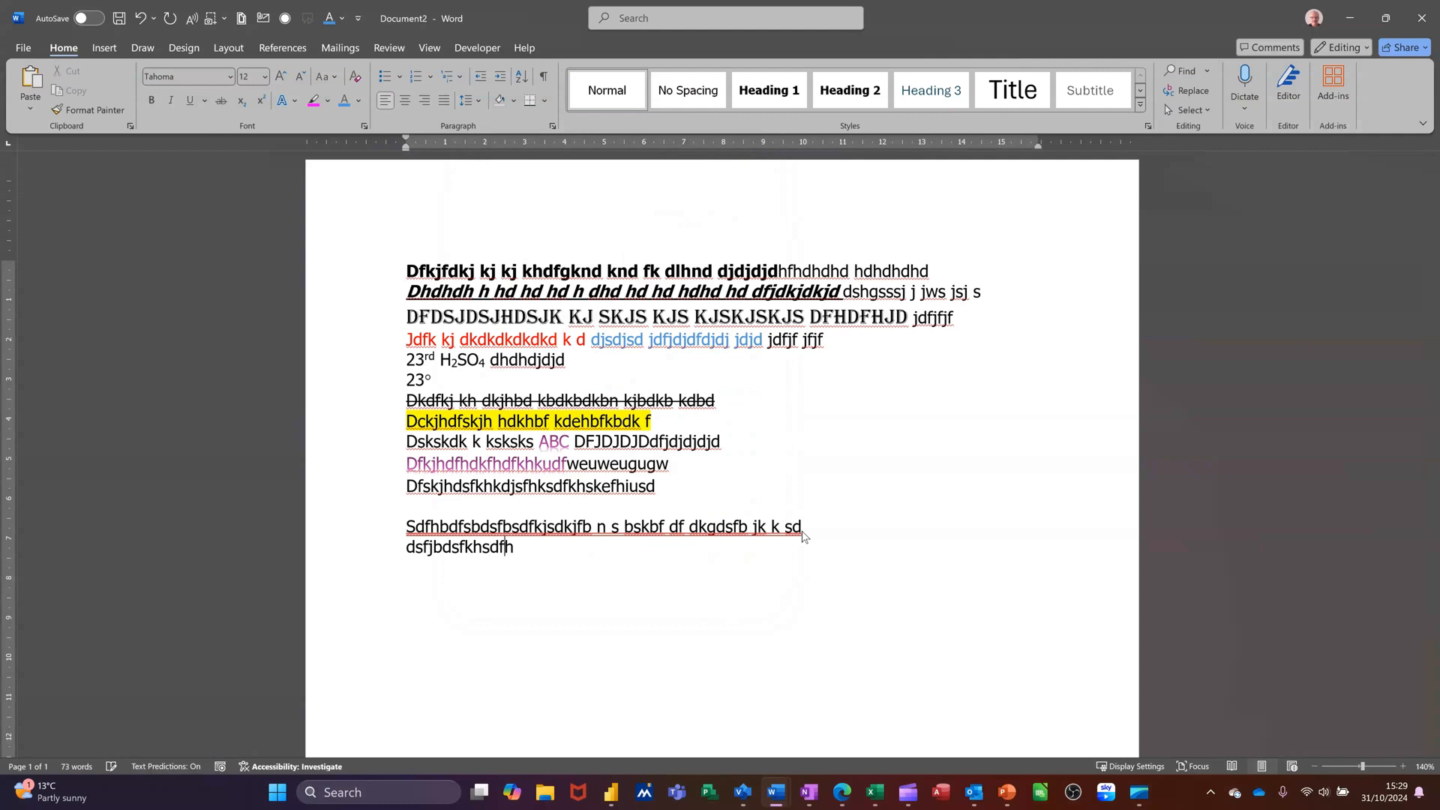
pyautogui.write('s kbsk bs')
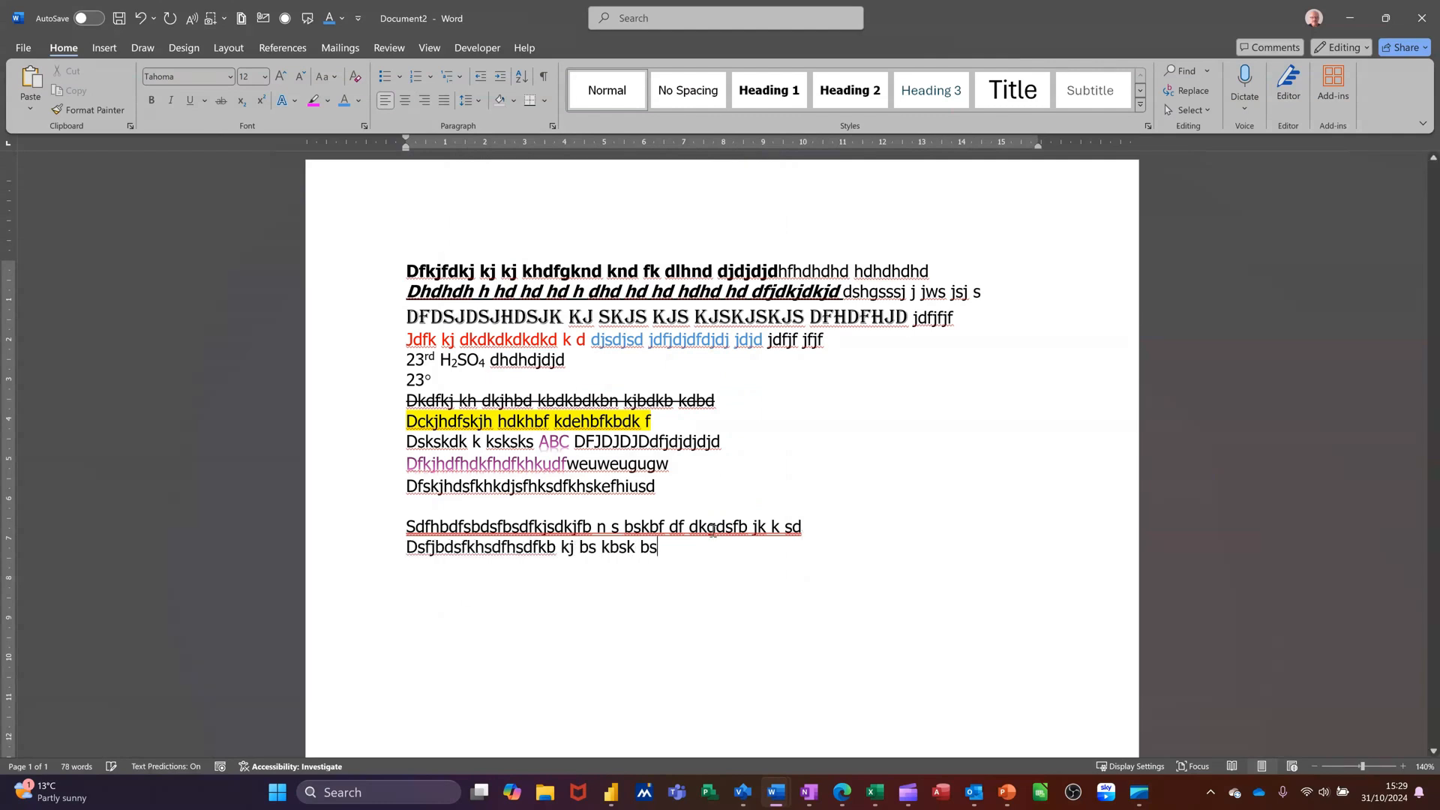
# Apply the Hidden font effect to the 'Dsfjbdsfkhsdfhsdfkb kj bs kbsk bs' line, after previewing double strikethrough, small caps and all caps
pyautogui.click(371, 546)
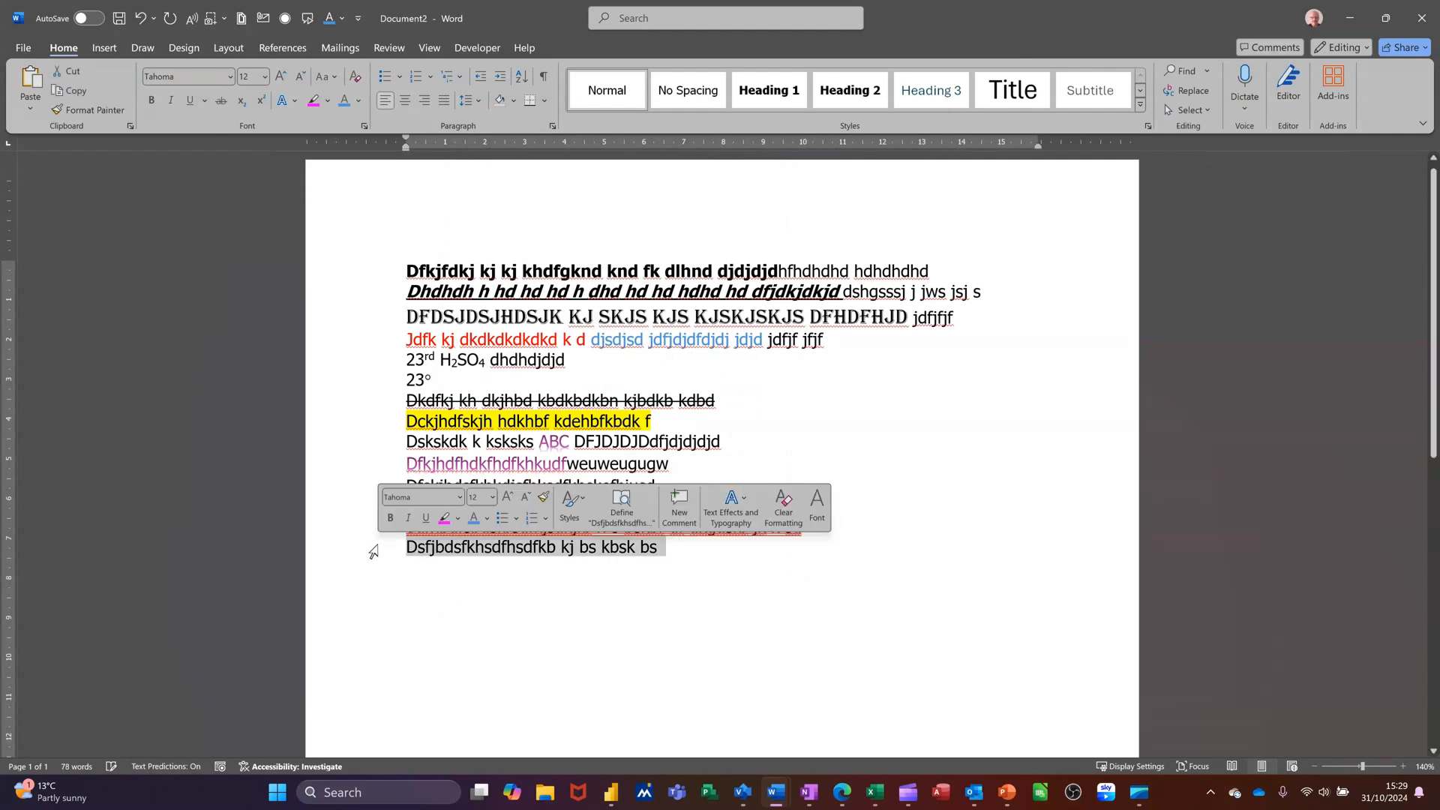
pyautogui.click(364, 126)
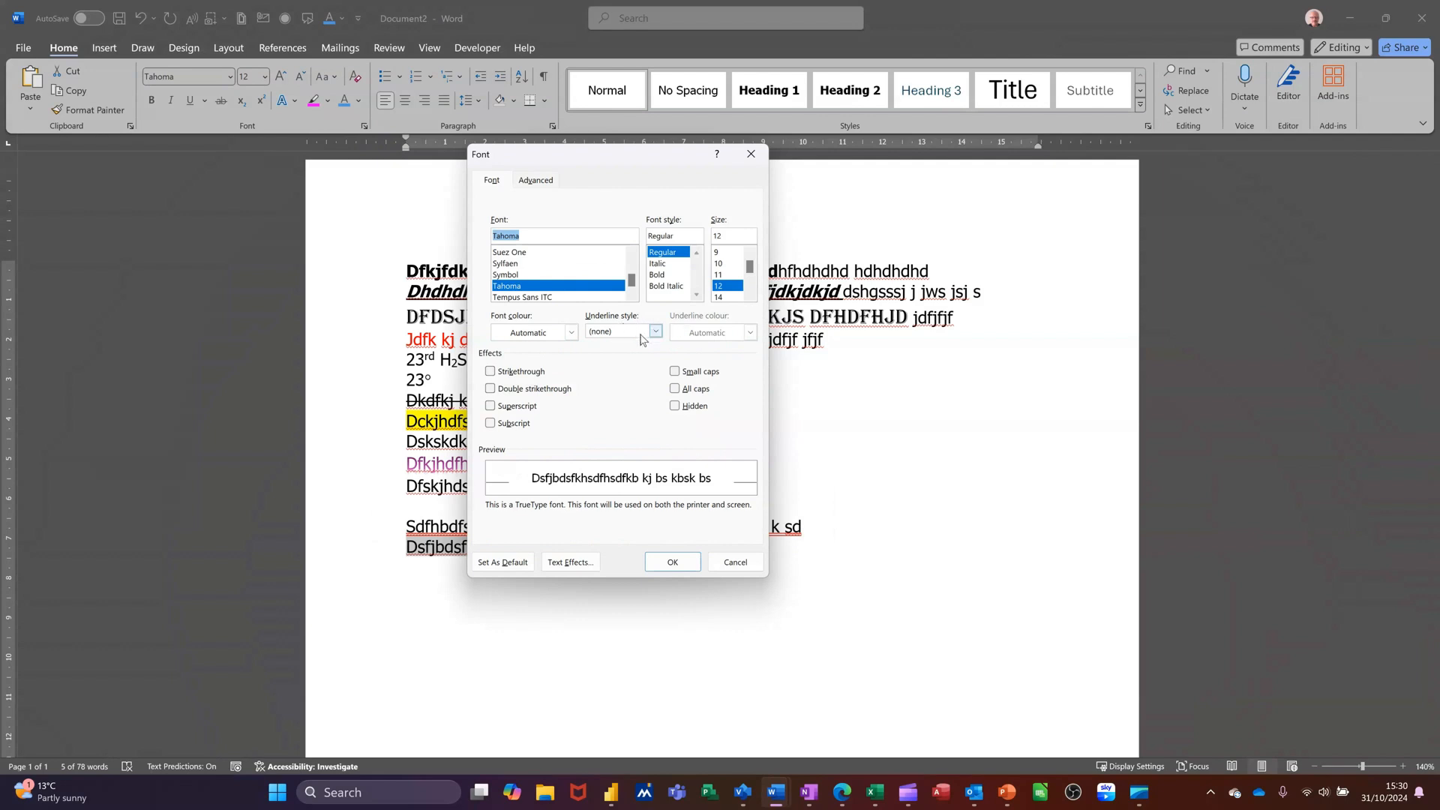
pyautogui.click(491, 389)
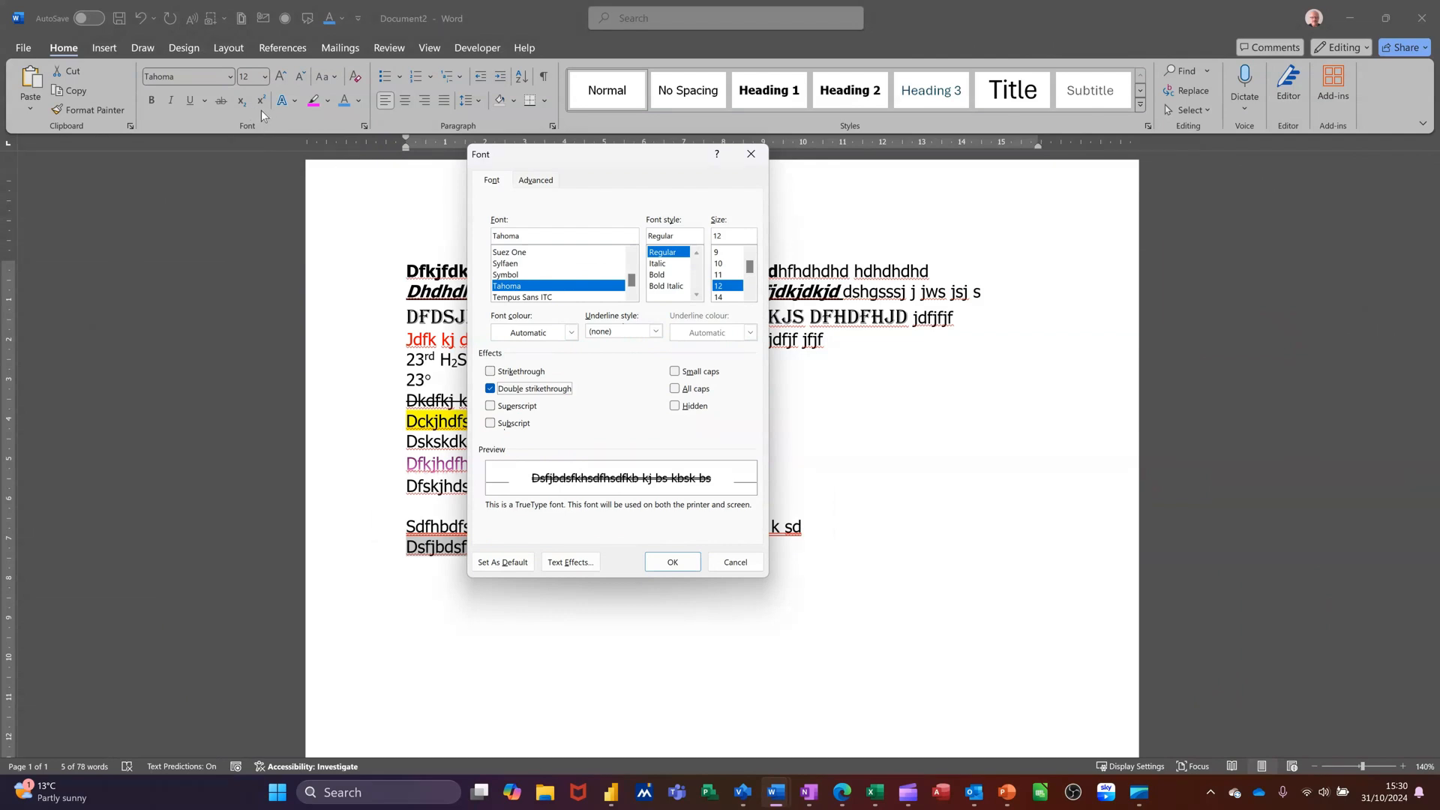
pyautogui.click(490, 389)
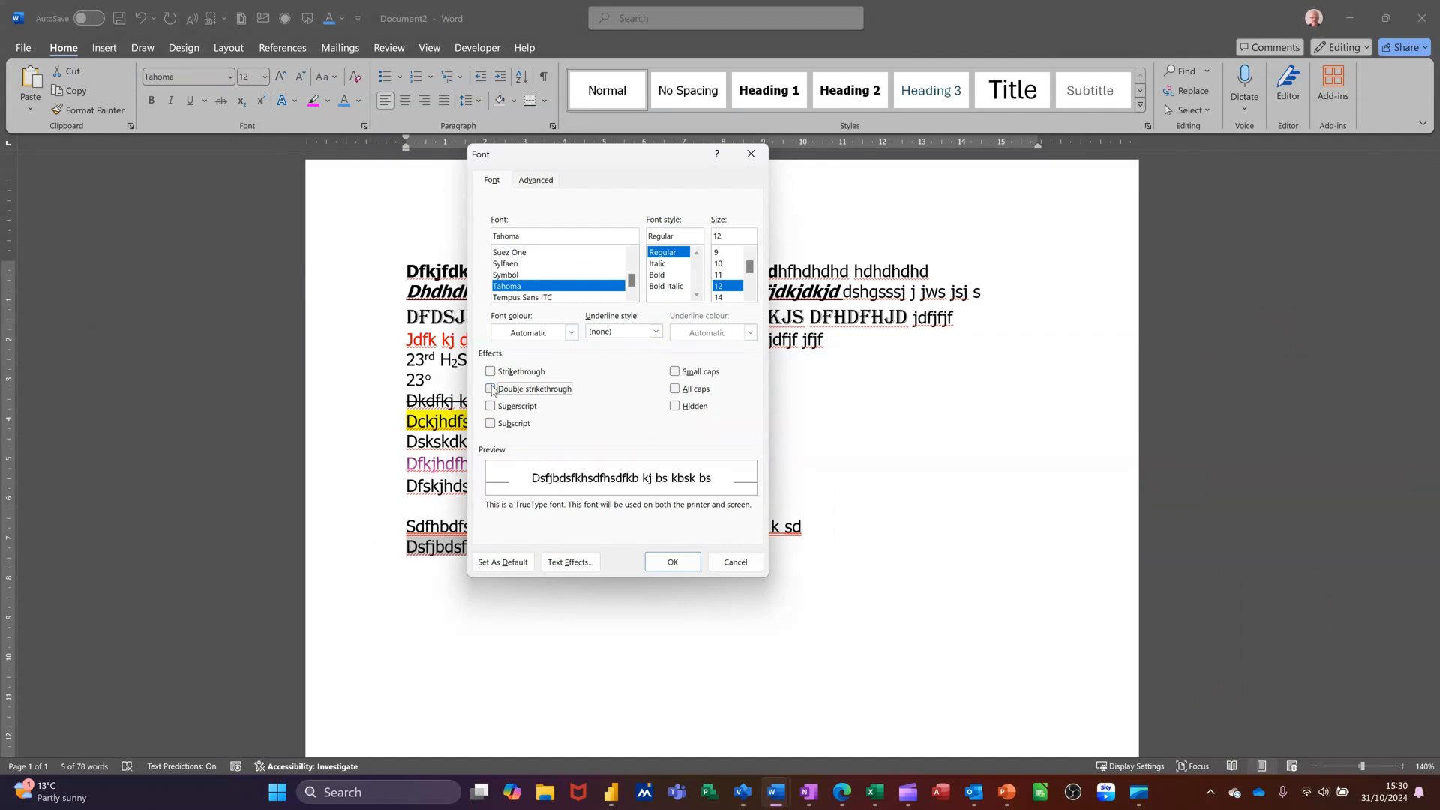
pyautogui.click(675, 372)
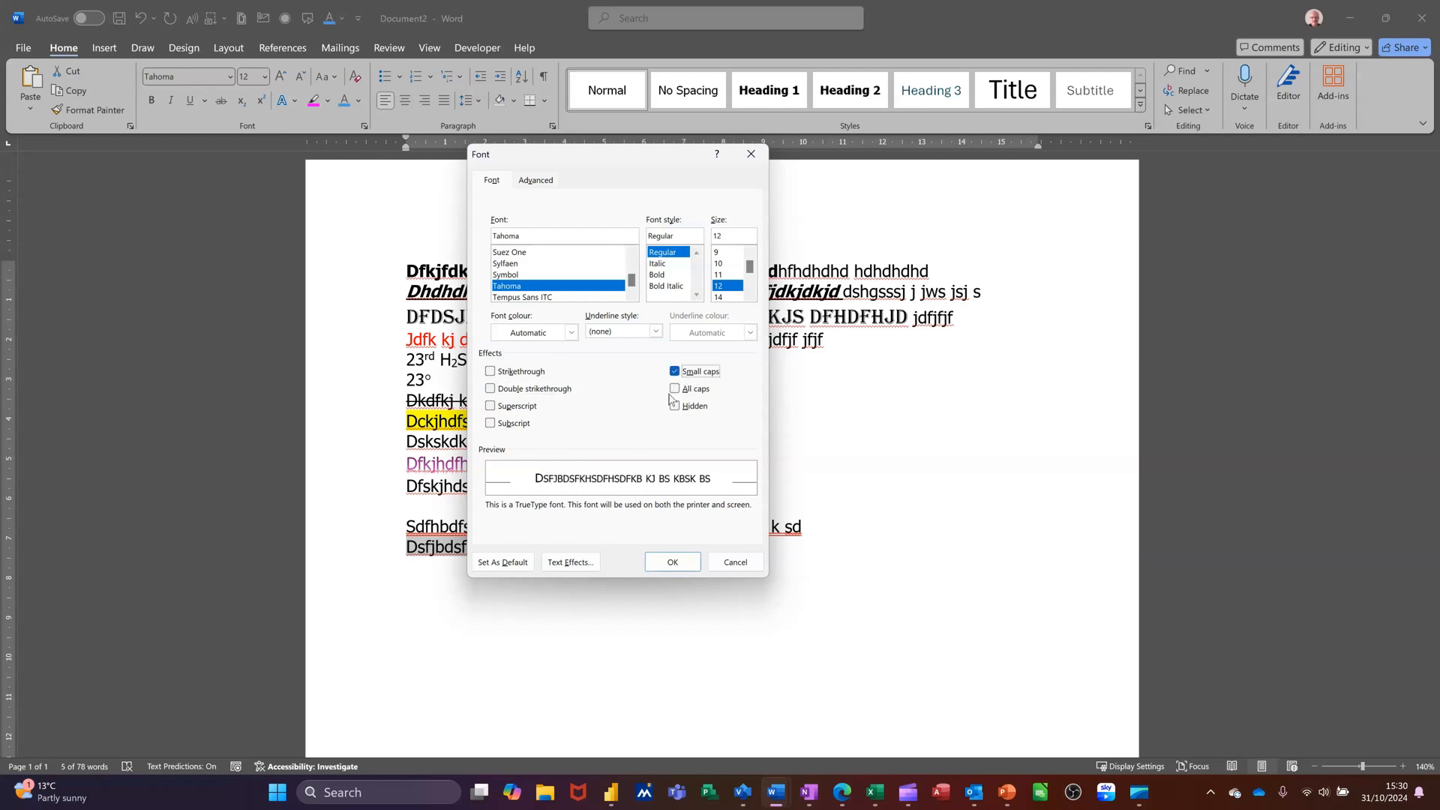
pyautogui.click(674, 371)
pyautogui.click(674, 389)
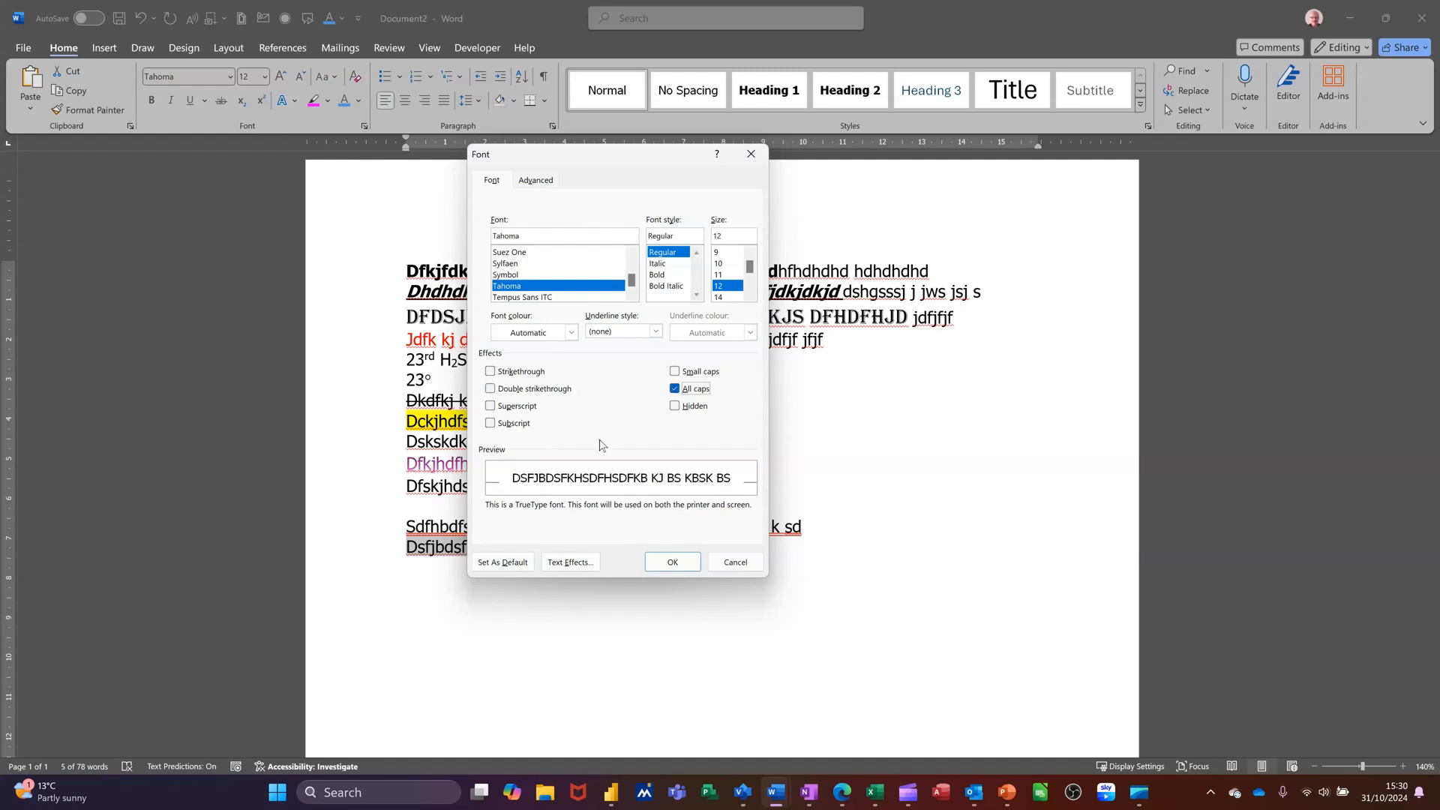
pyautogui.click(676, 389)
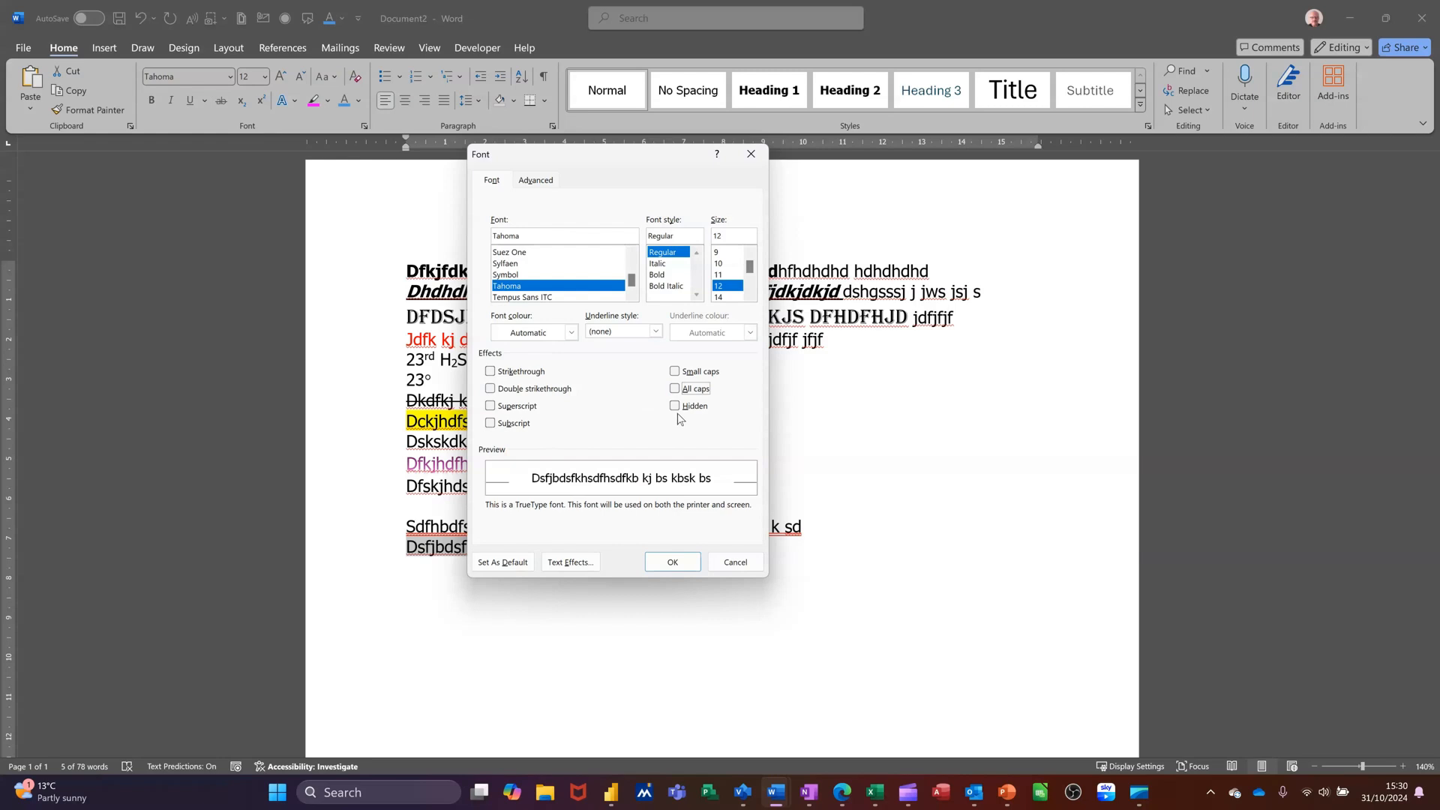
pyautogui.click(675, 406)
pyautogui.click(672, 569)
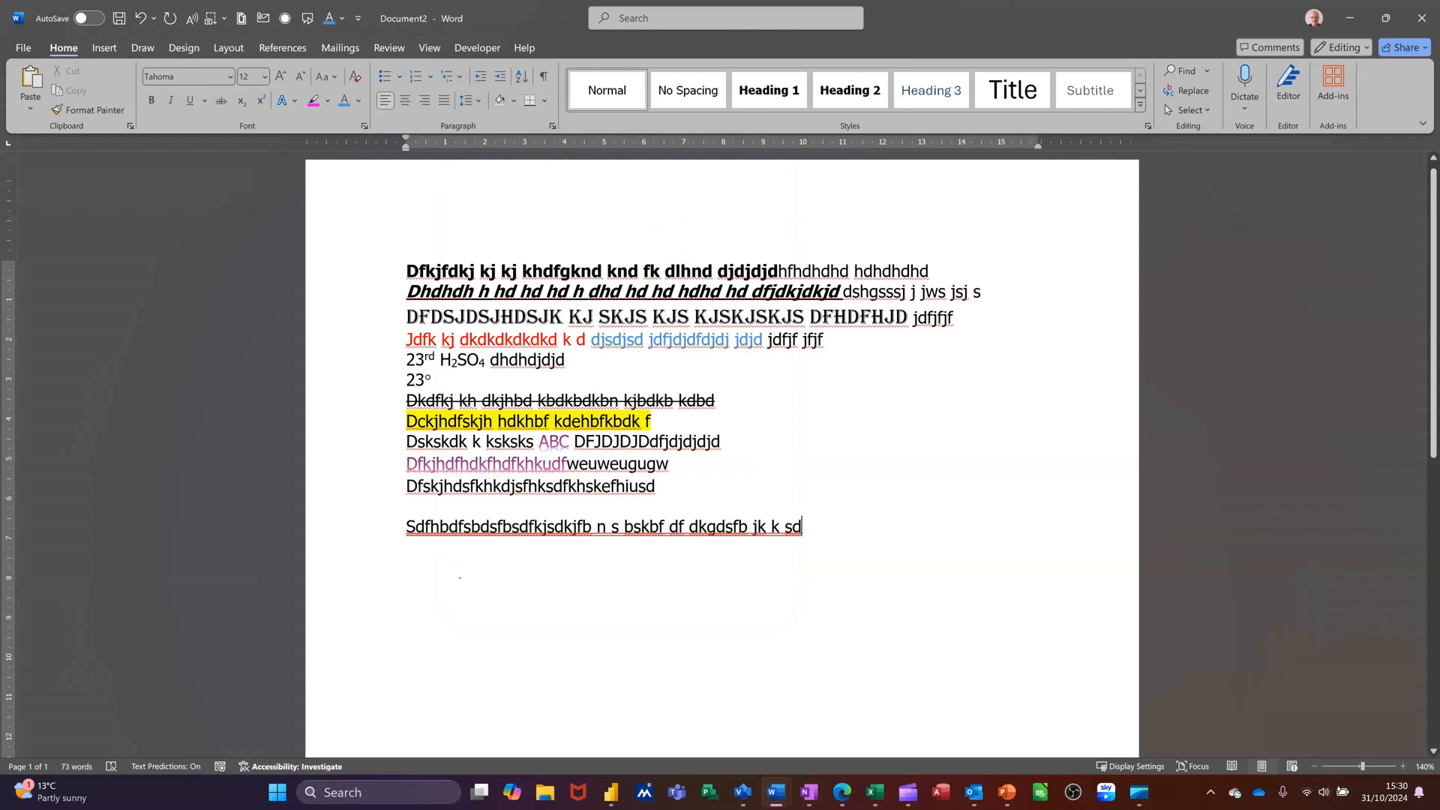
# Turn on the display of formatting marks
pyautogui.click(547, 79)
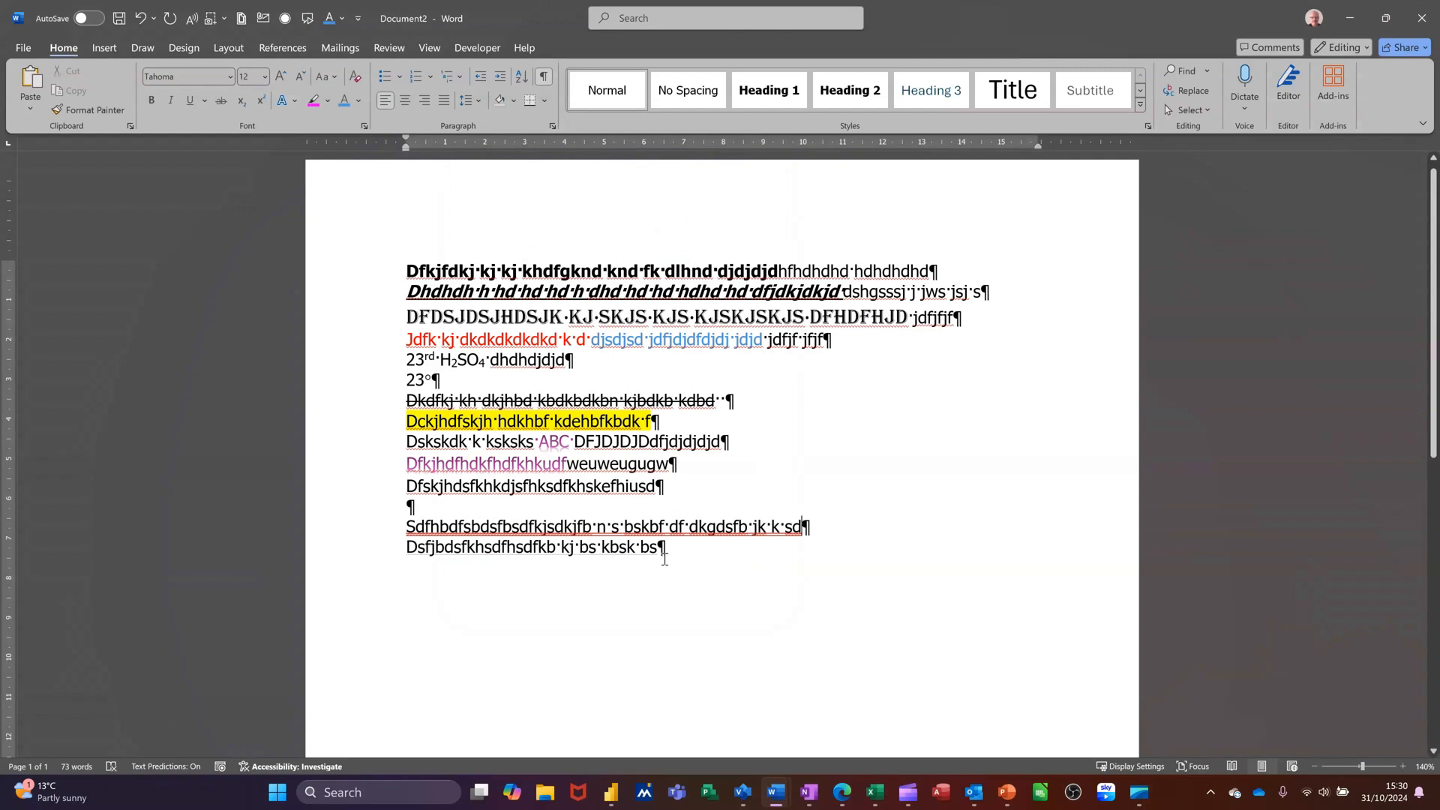
pyautogui.click(543, 81)
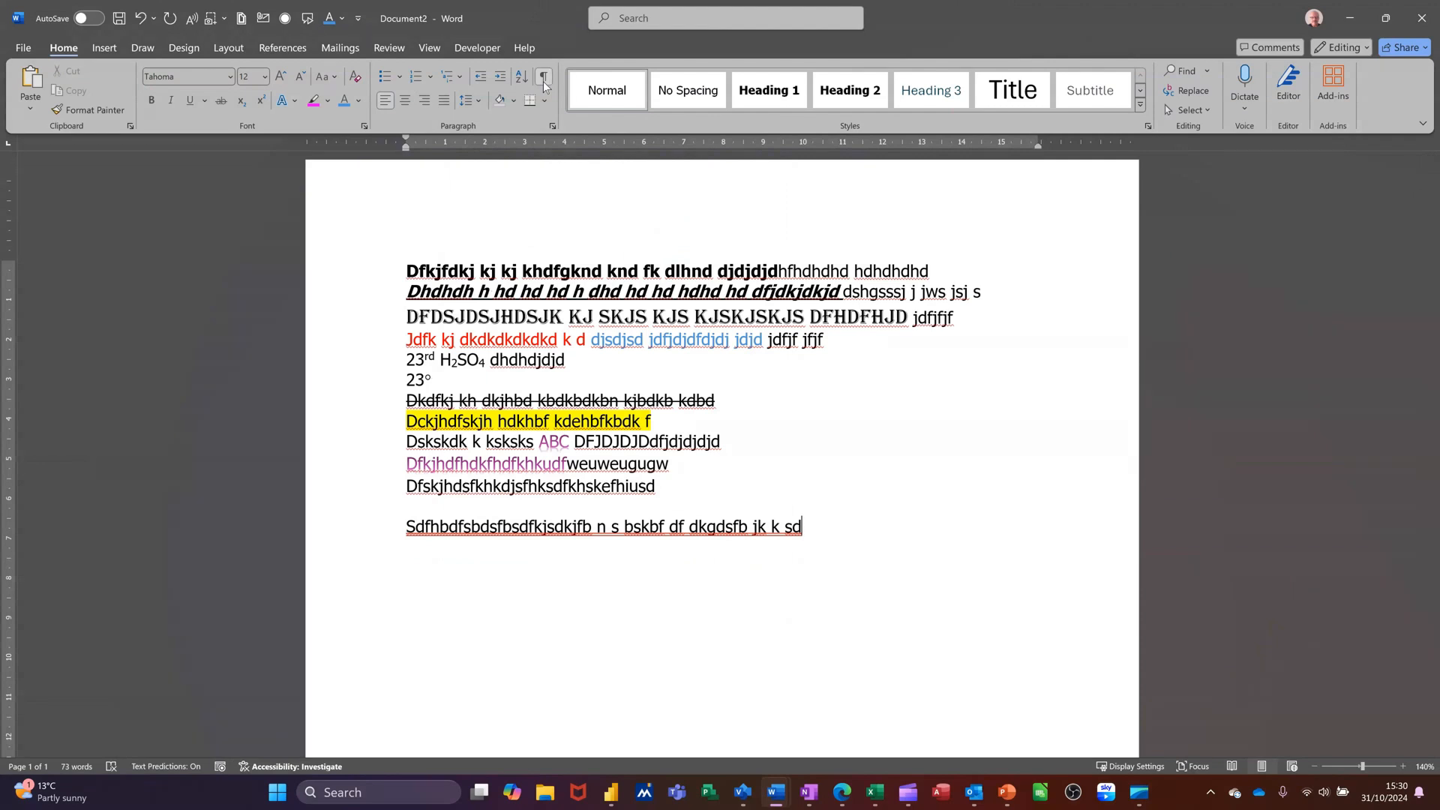
pyautogui.click(543, 81)
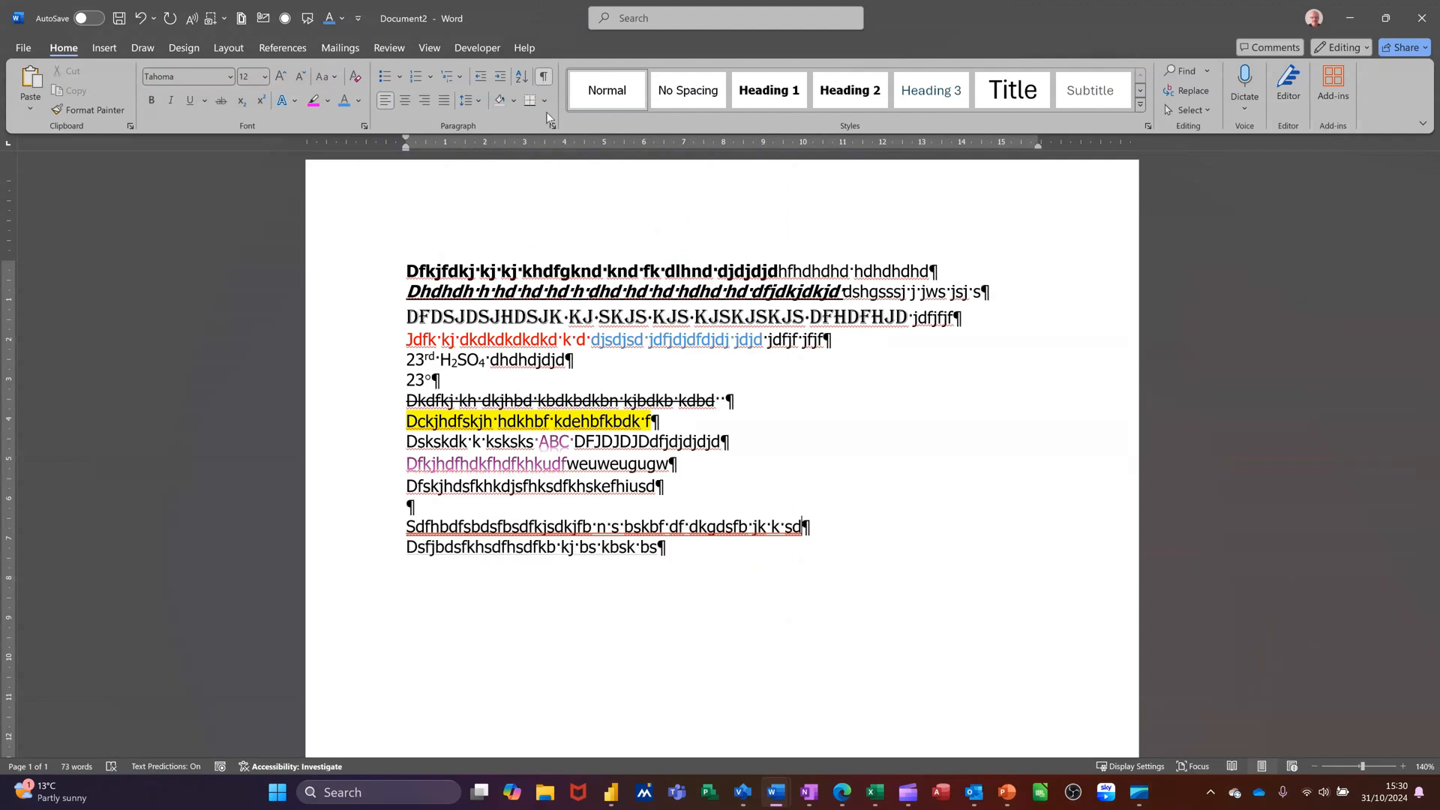
# Remove the Hidden effect from the 'Dsfjbdsfkhsdfhsdfkb kj bs kbsk bs' line and turn formatting marks off
pyautogui.click(371, 553)
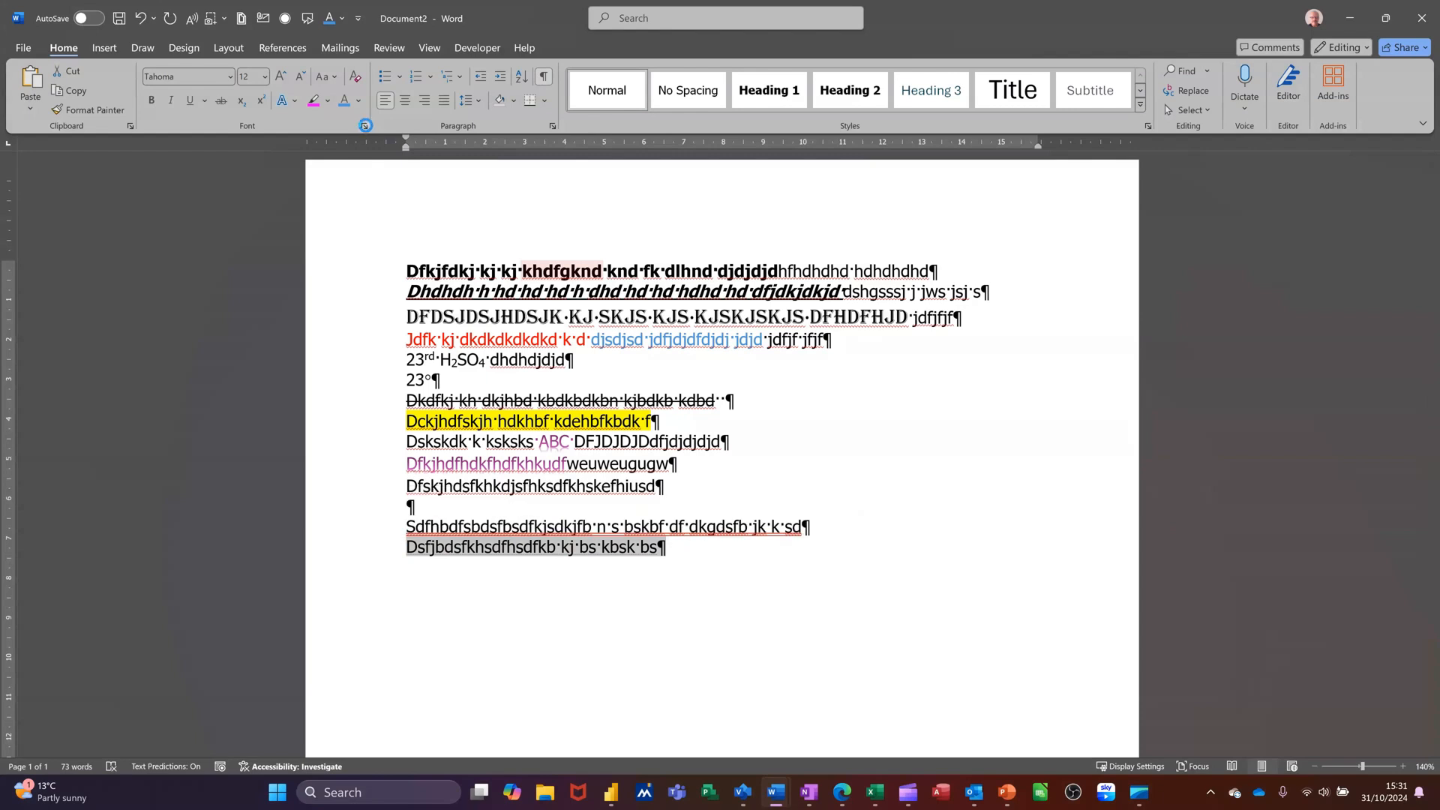
pyautogui.click(364, 125)
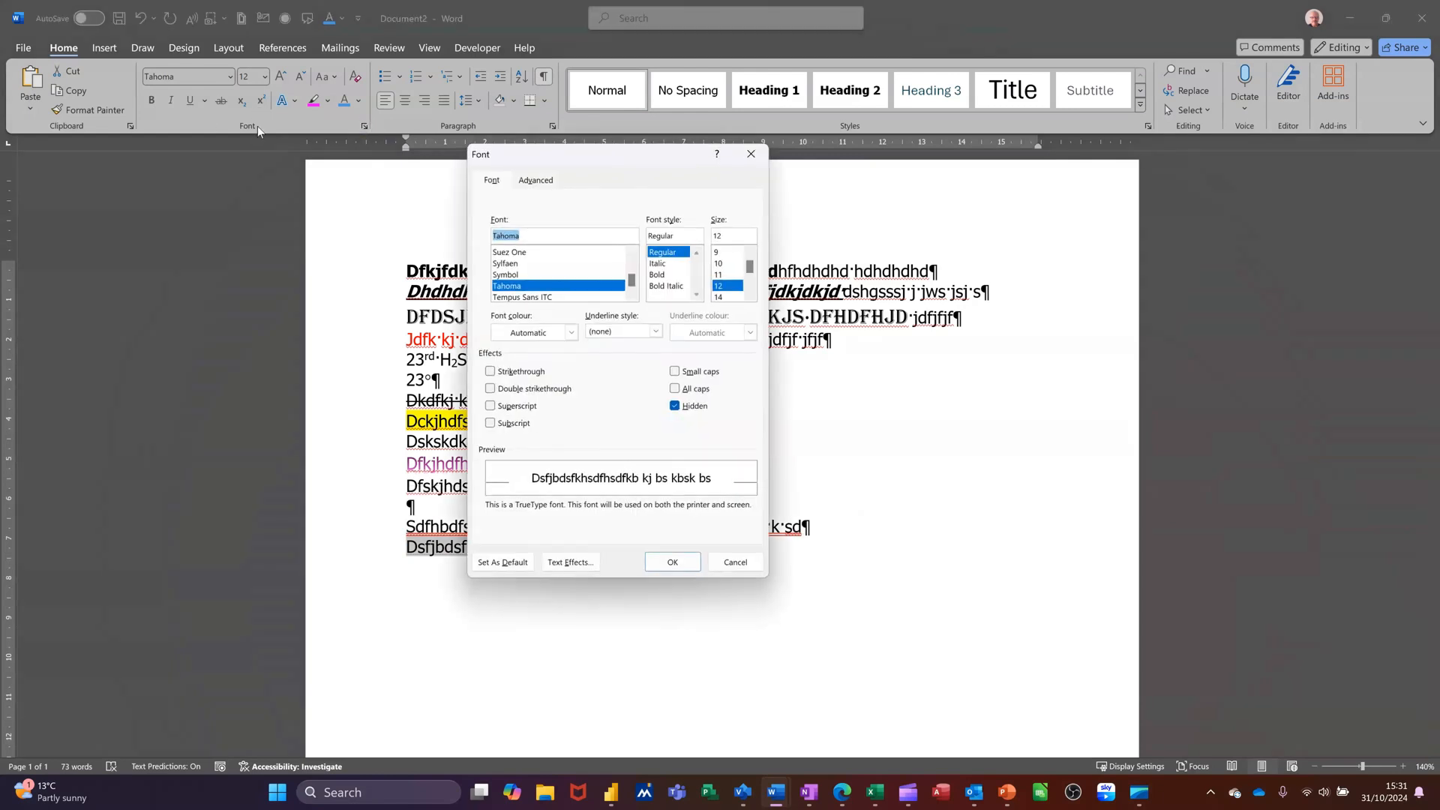
pyautogui.click(676, 409)
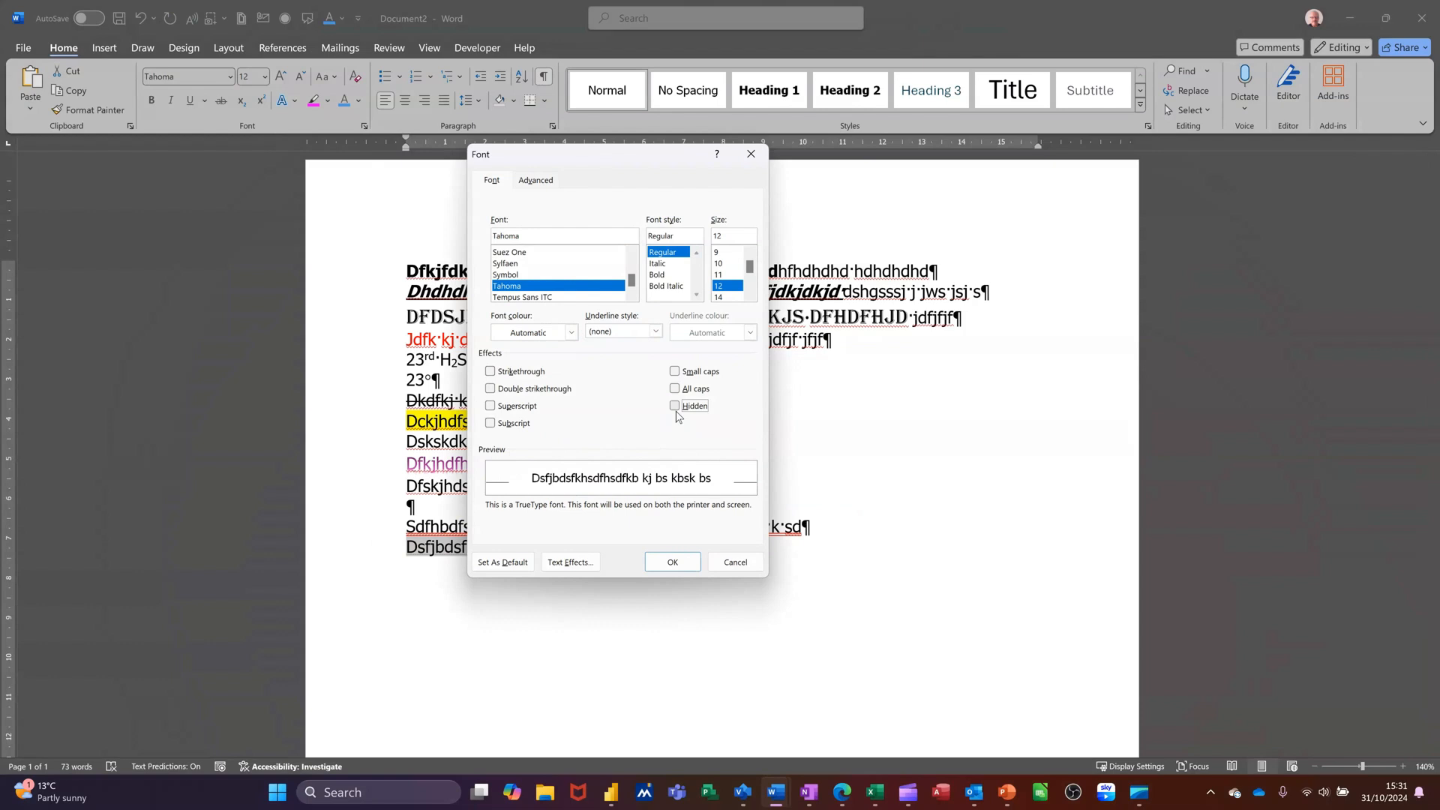
pyautogui.click(669, 564)
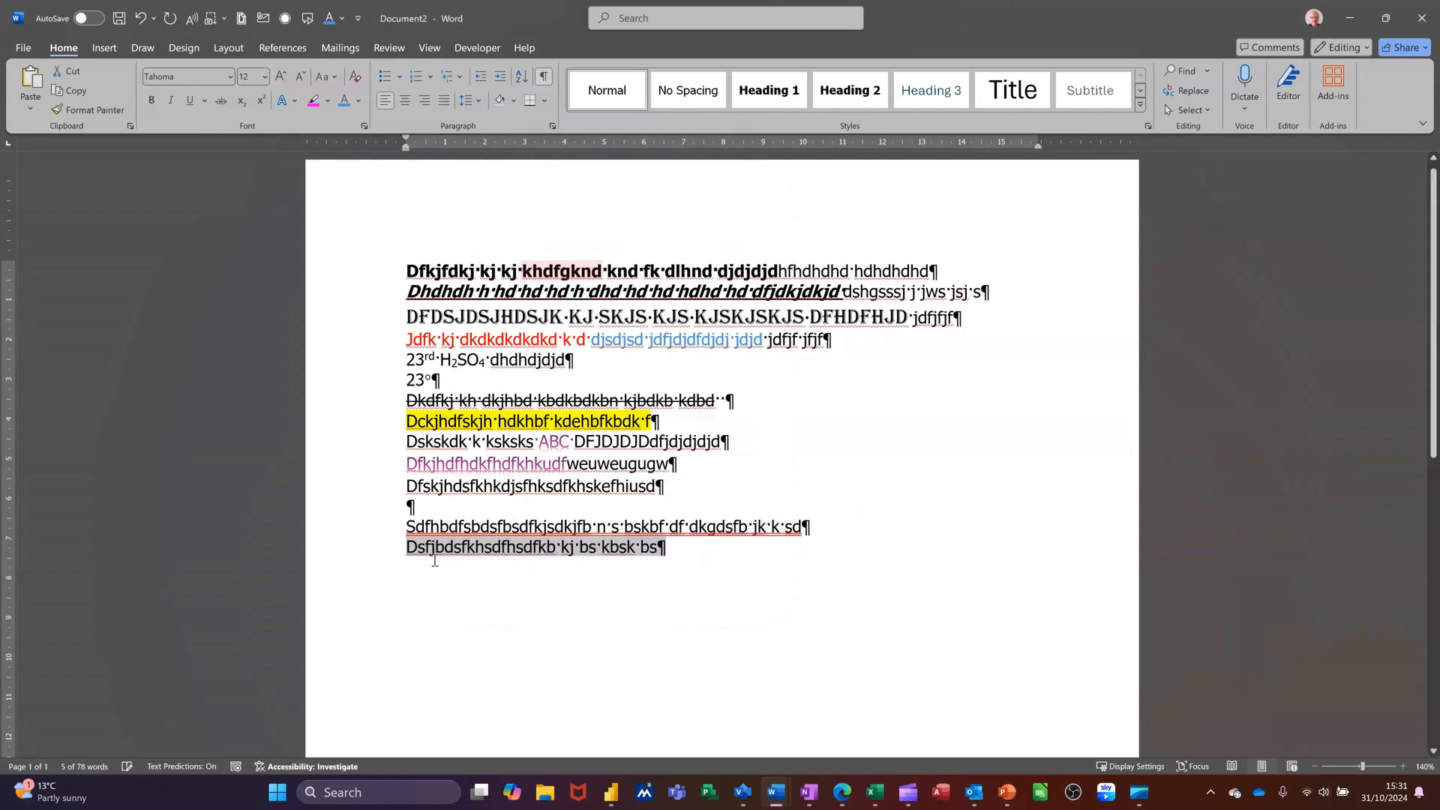
pyautogui.click(544, 76)
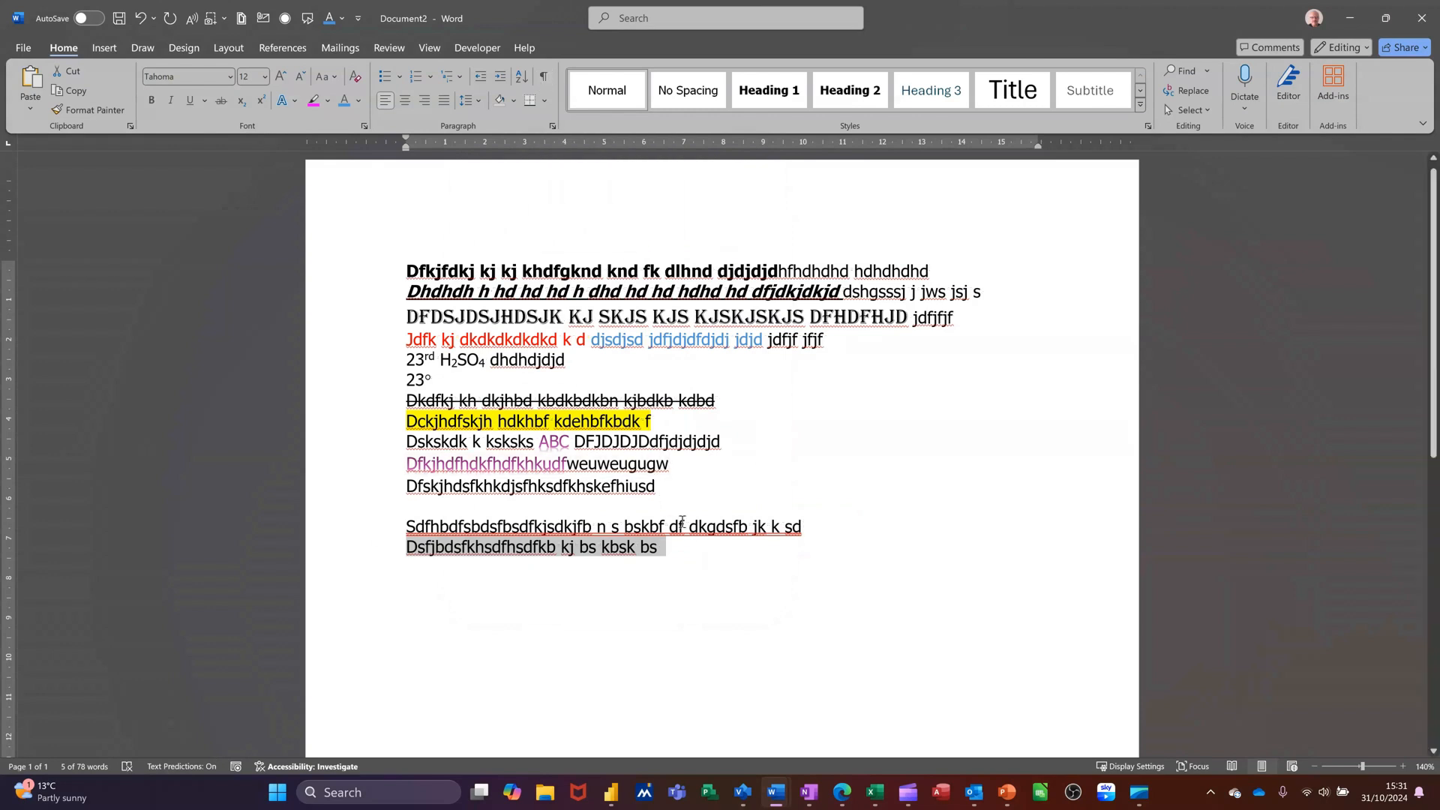
# Start a new paragraph and type 'Dffdfdsjhbd sjgs bsbd jfbhds'
pyautogui.press('Right')
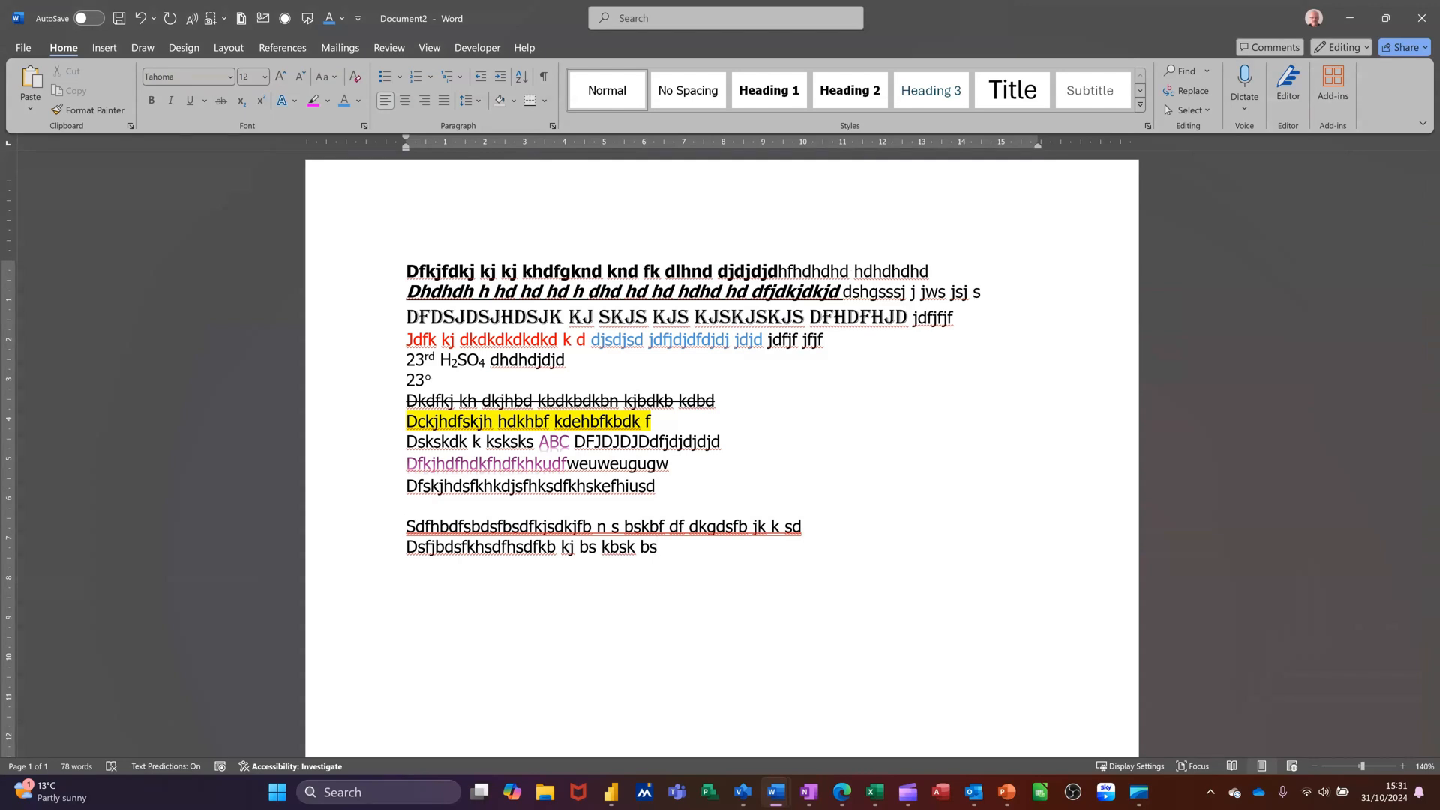
pyautogui.press('Return')
pyautogui.write('dffdfdsjhbd sjgs bsbd jfbhds')
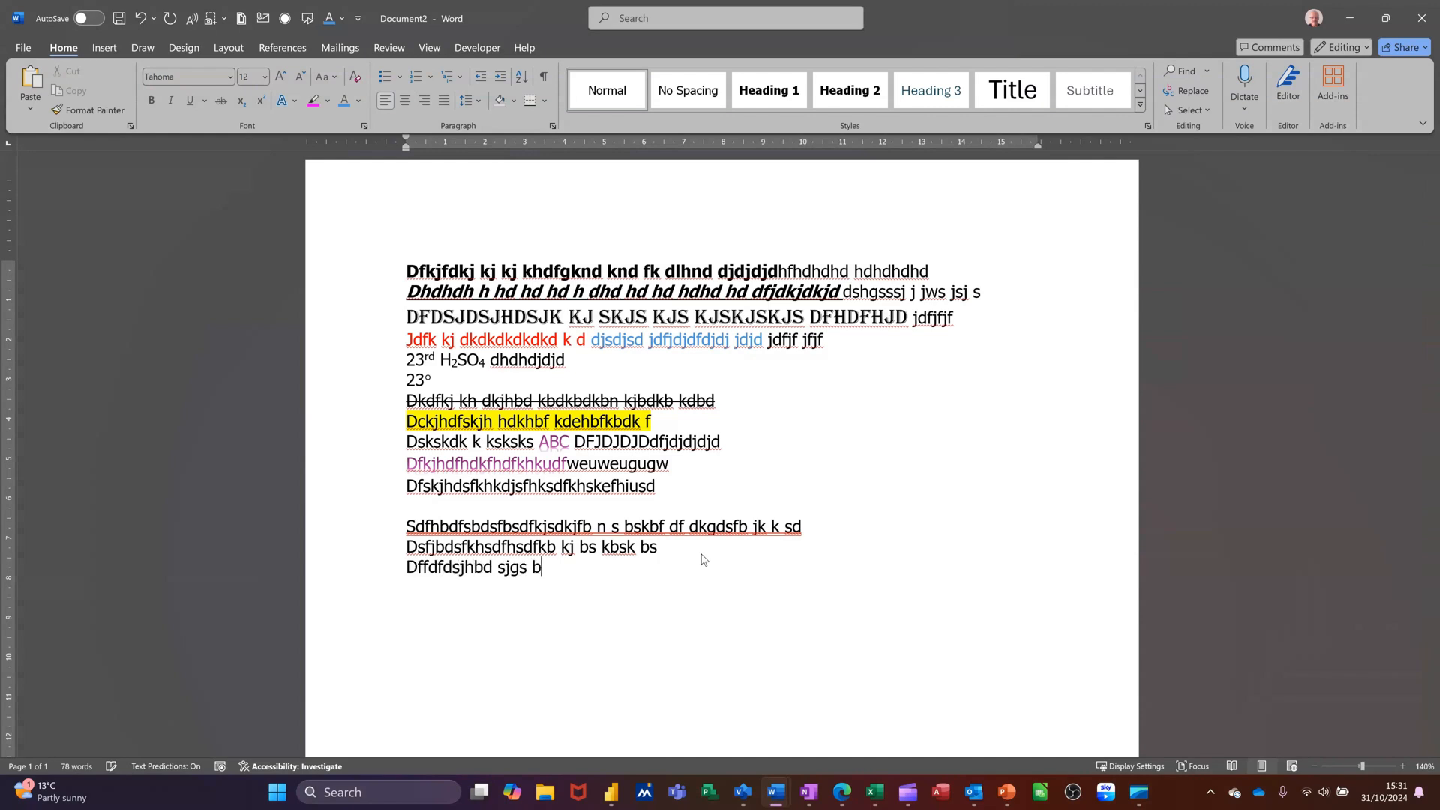
# Select the 'Dffdfdsjhbd sjgs bsbd jfbhds' line and give it a solid red text fill at 43% transparency
pyautogui.click(363, 568)
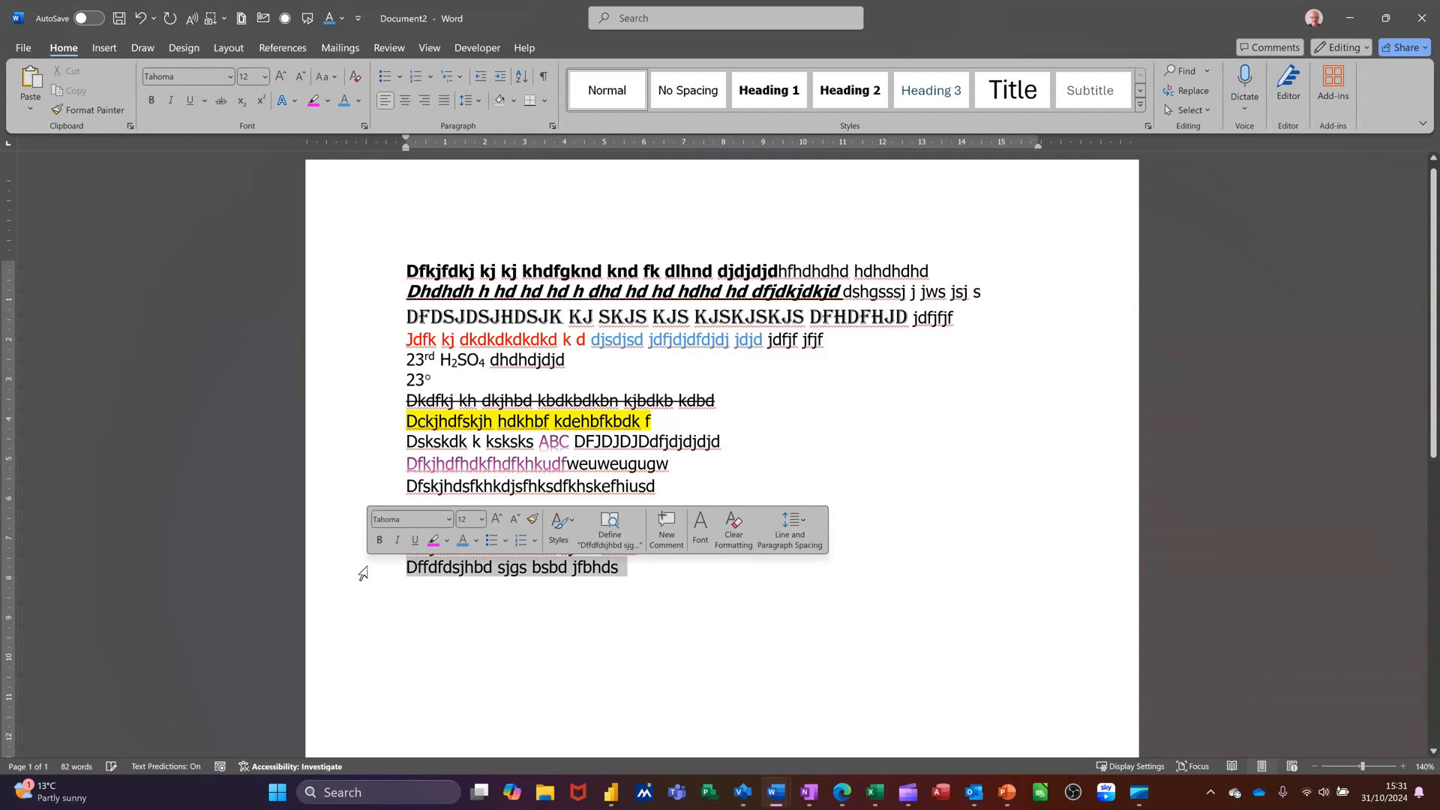
pyautogui.click(365, 126)
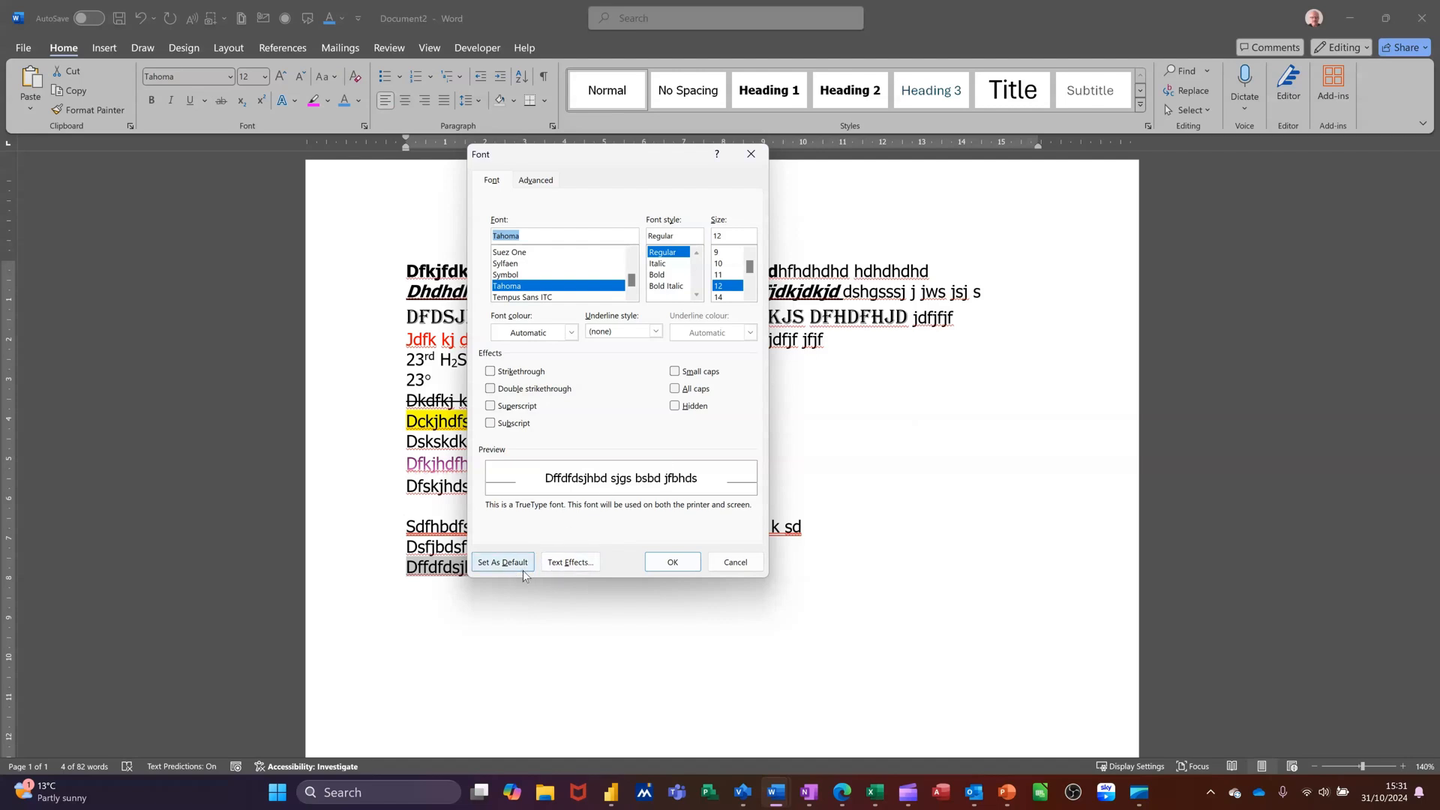
pyautogui.click(577, 570)
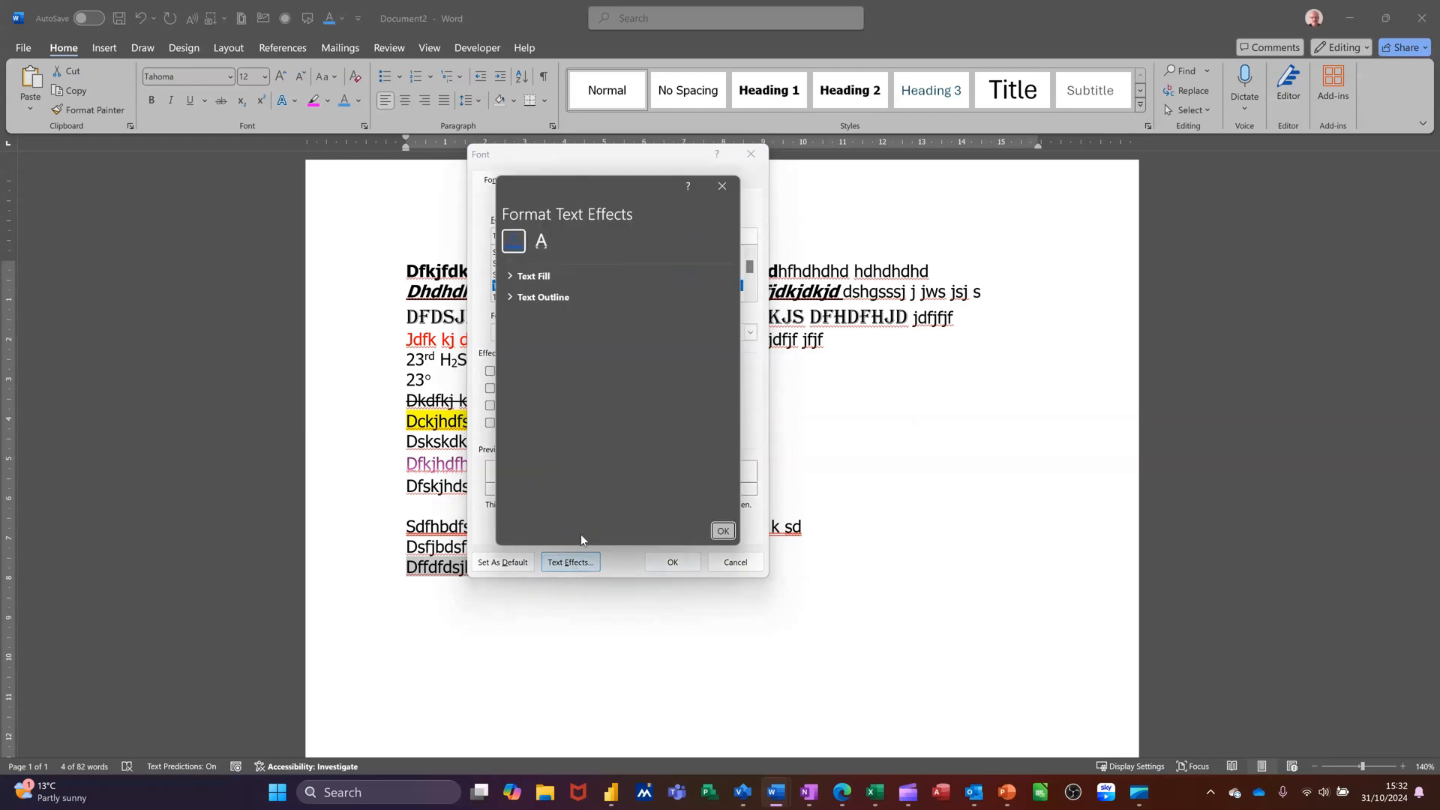
pyautogui.click(512, 278)
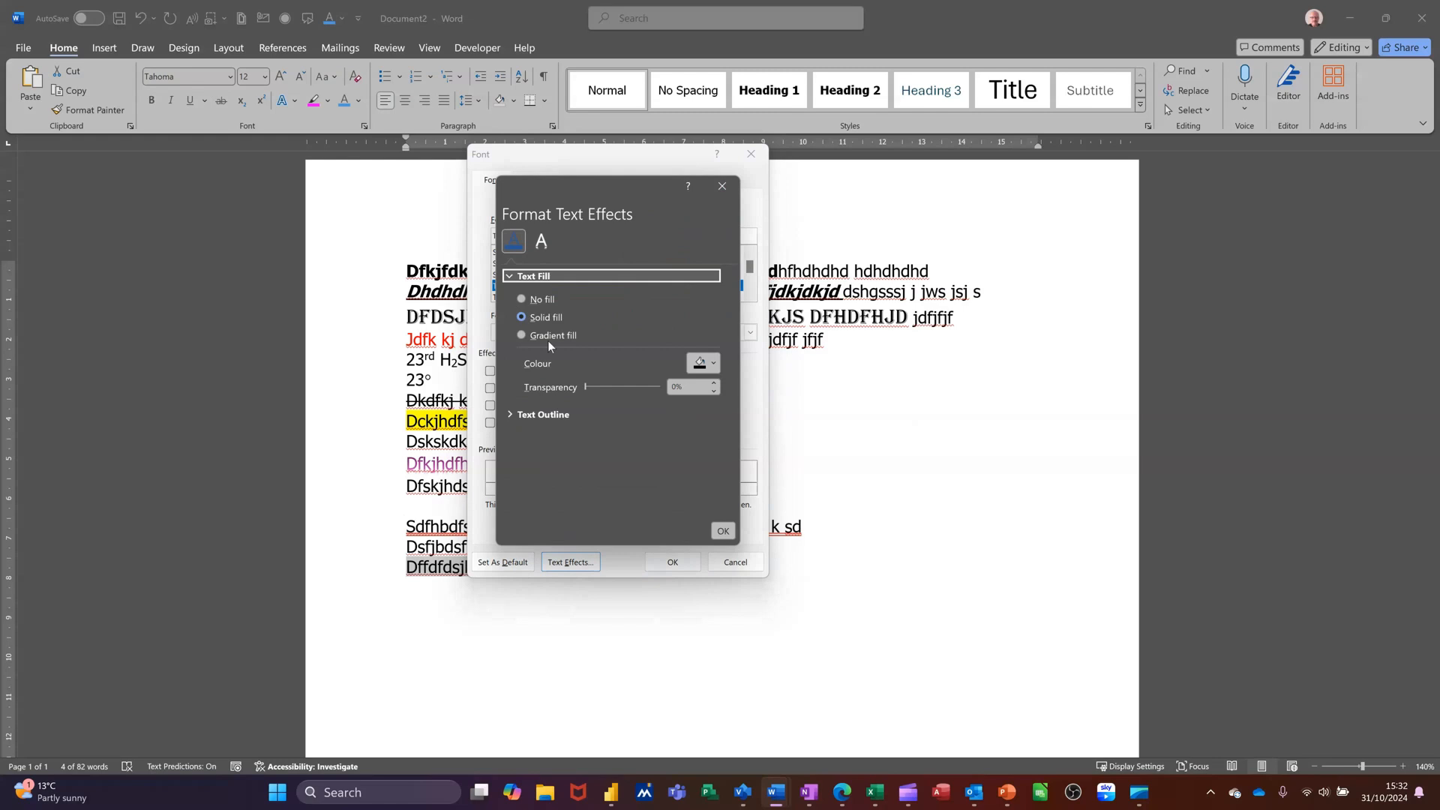
pyautogui.click(714, 365)
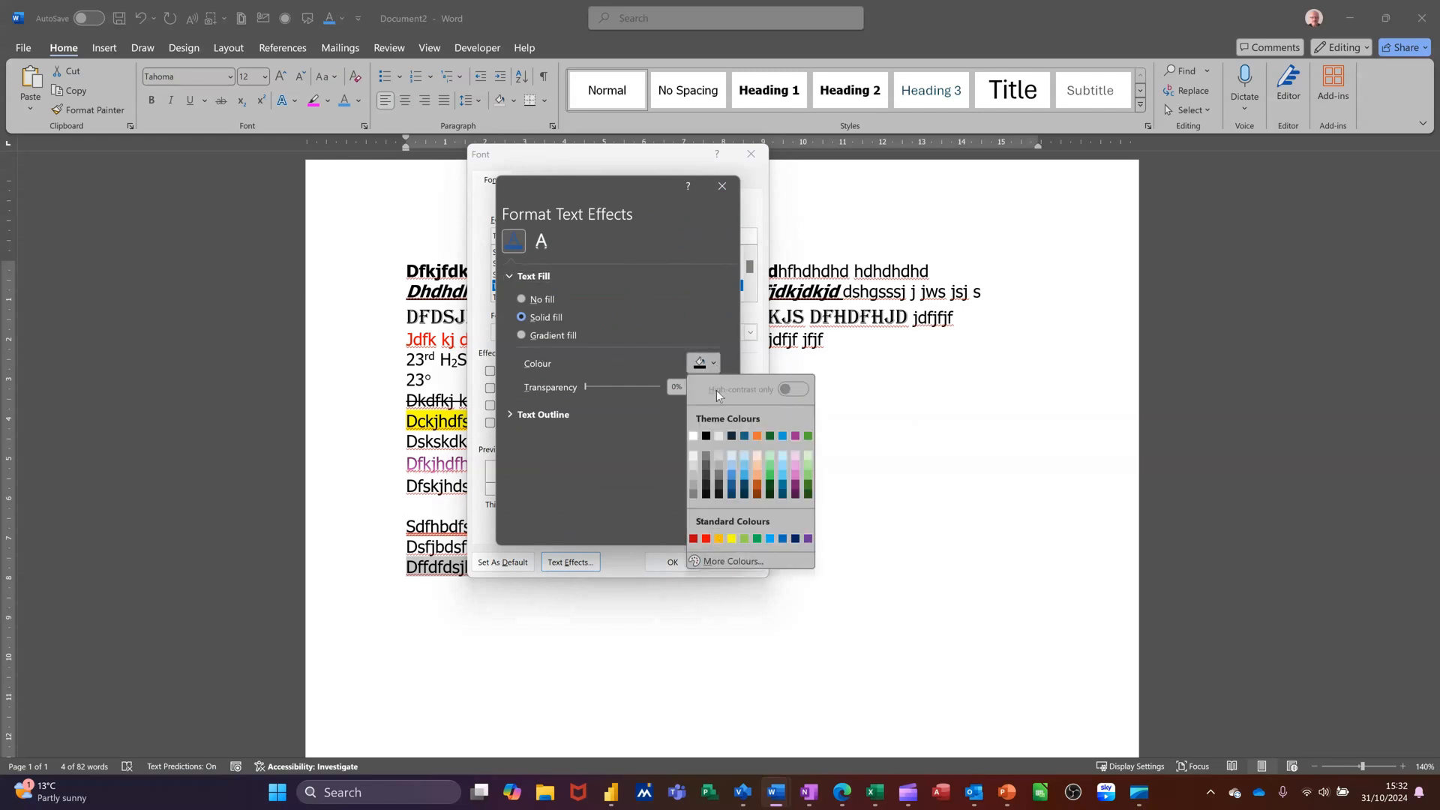
pyautogui.click(706, 539)
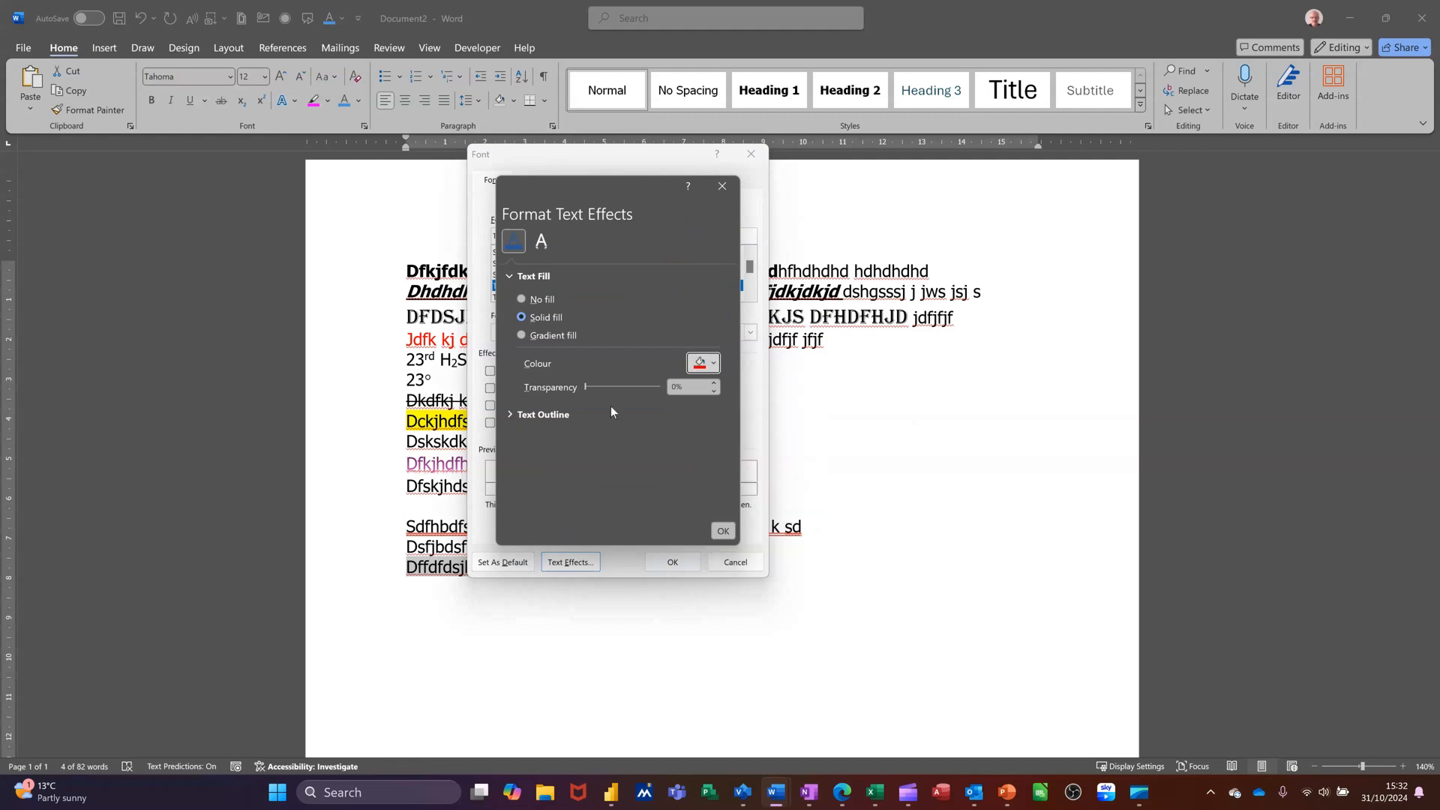
pyautogui.moveTo(587, 385); pyautogui.dragTo(611, 388)
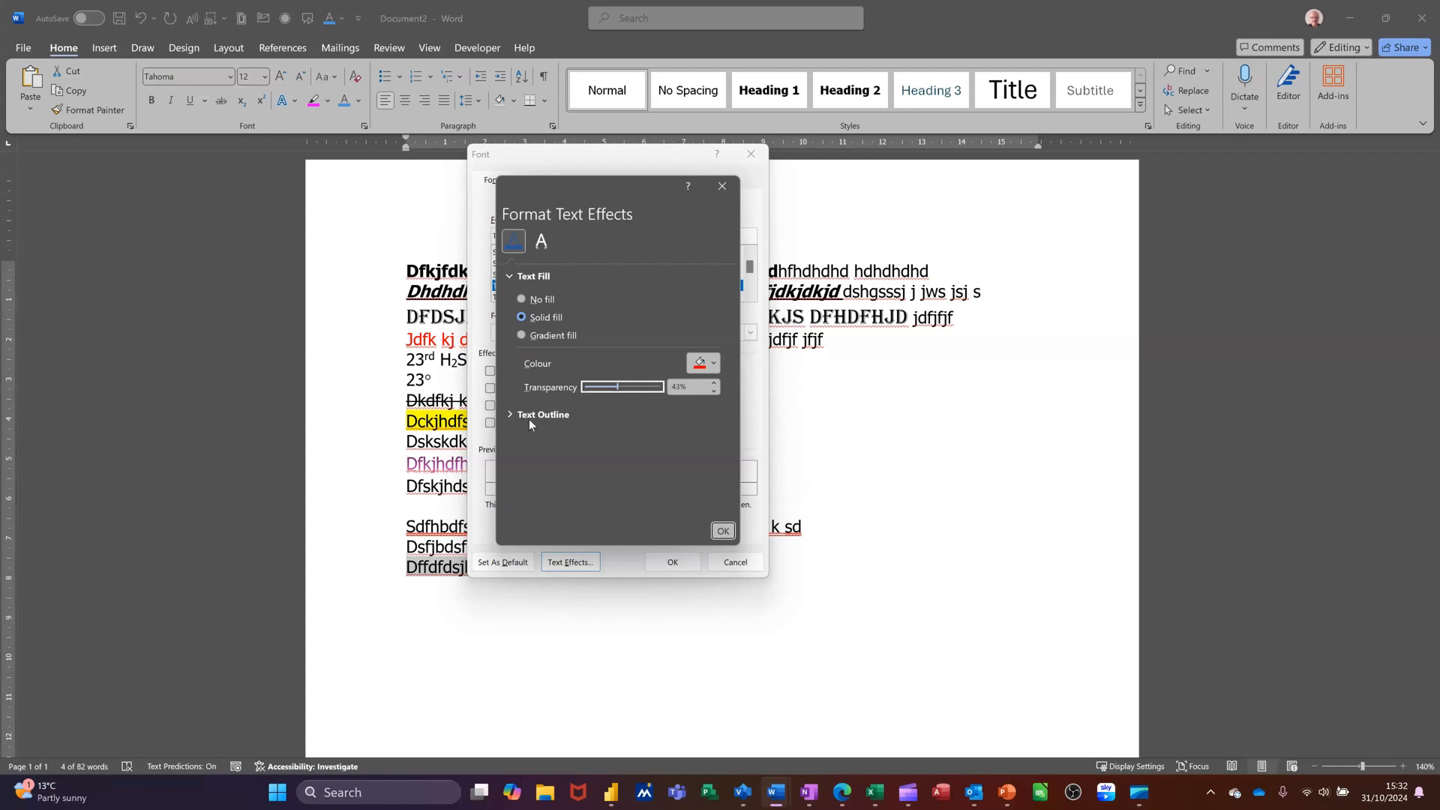
# Add a solid blue text outline to the same line and confirm the text effects
pyautogui.click(510, 417)
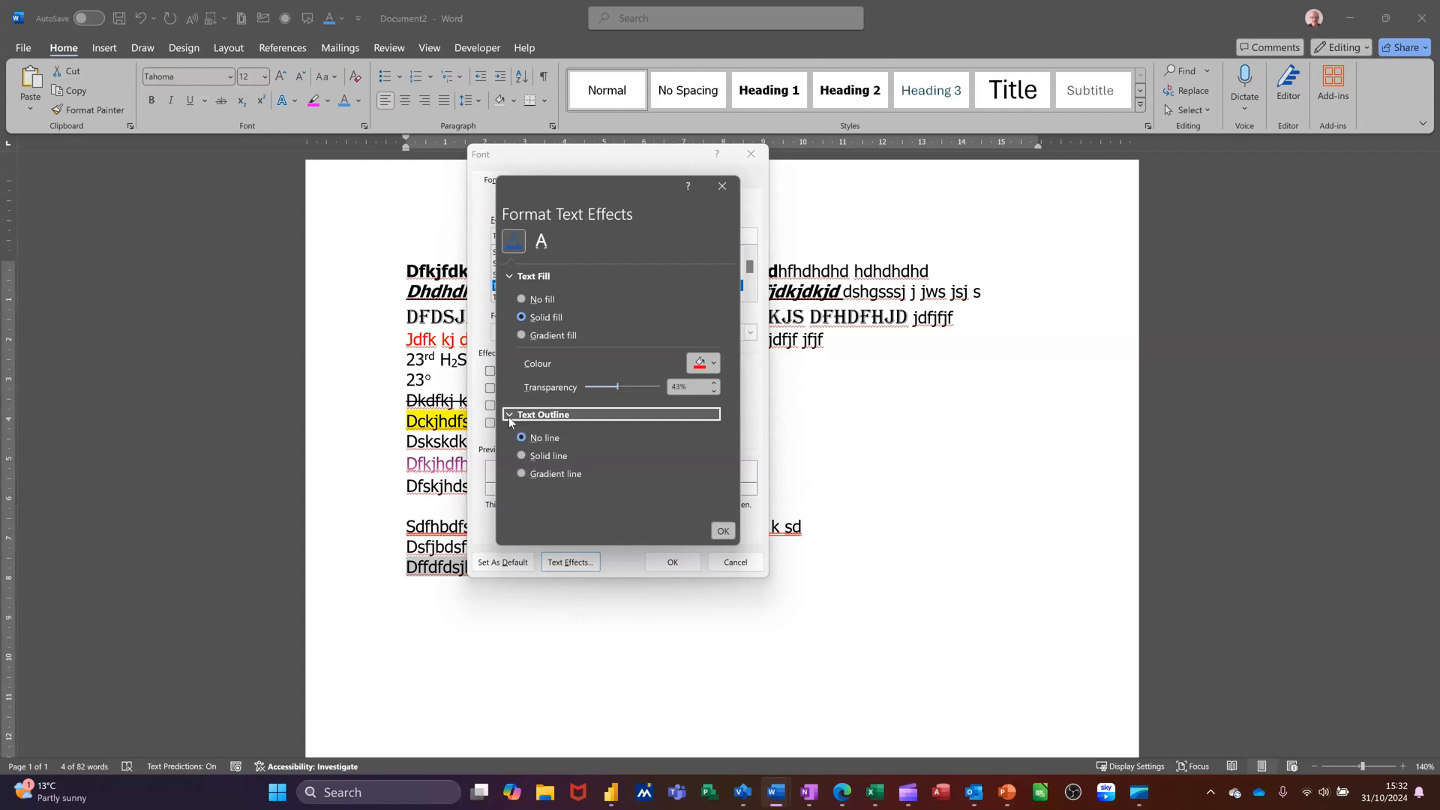
pyautogui.click(521, 455)
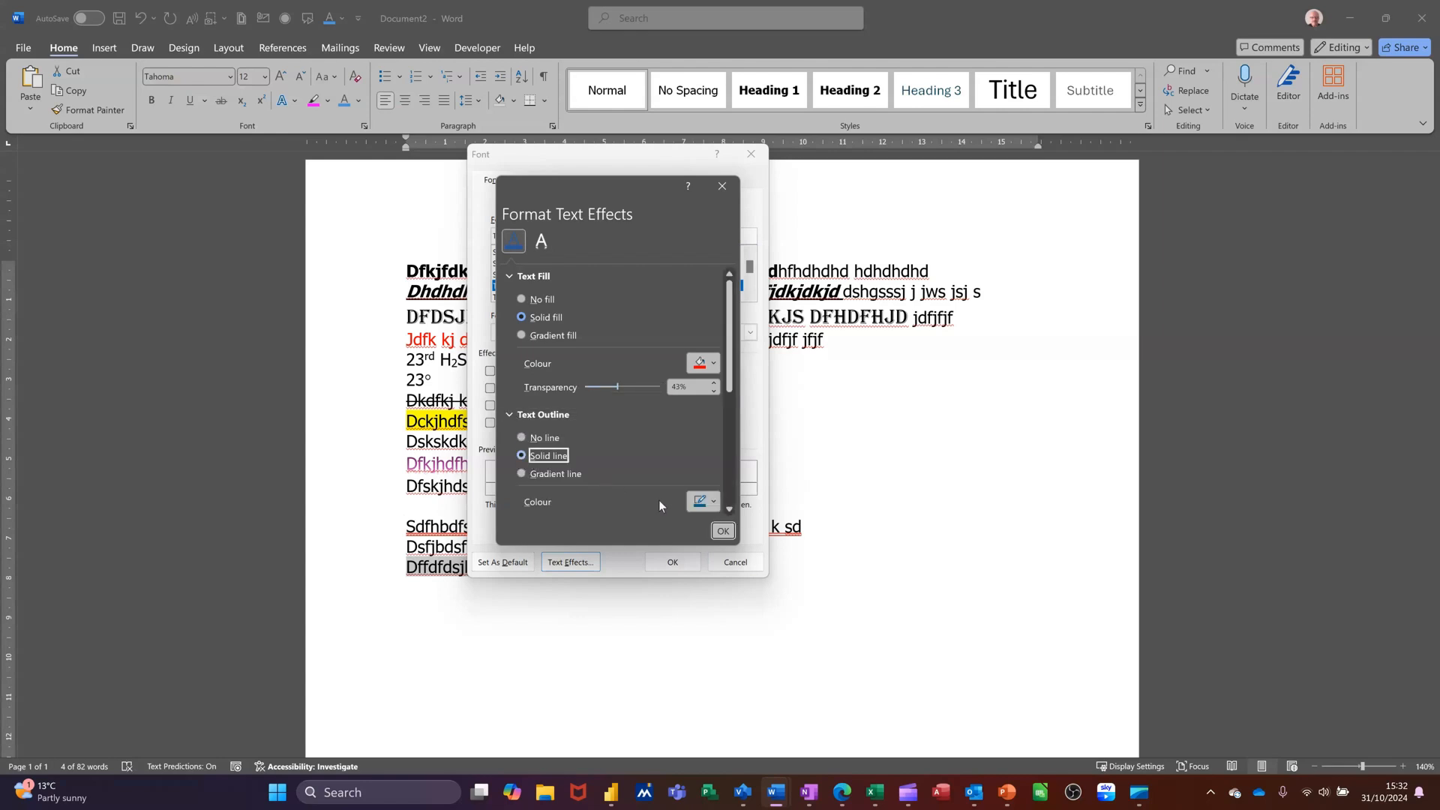
pyautogui.click(713, 503)
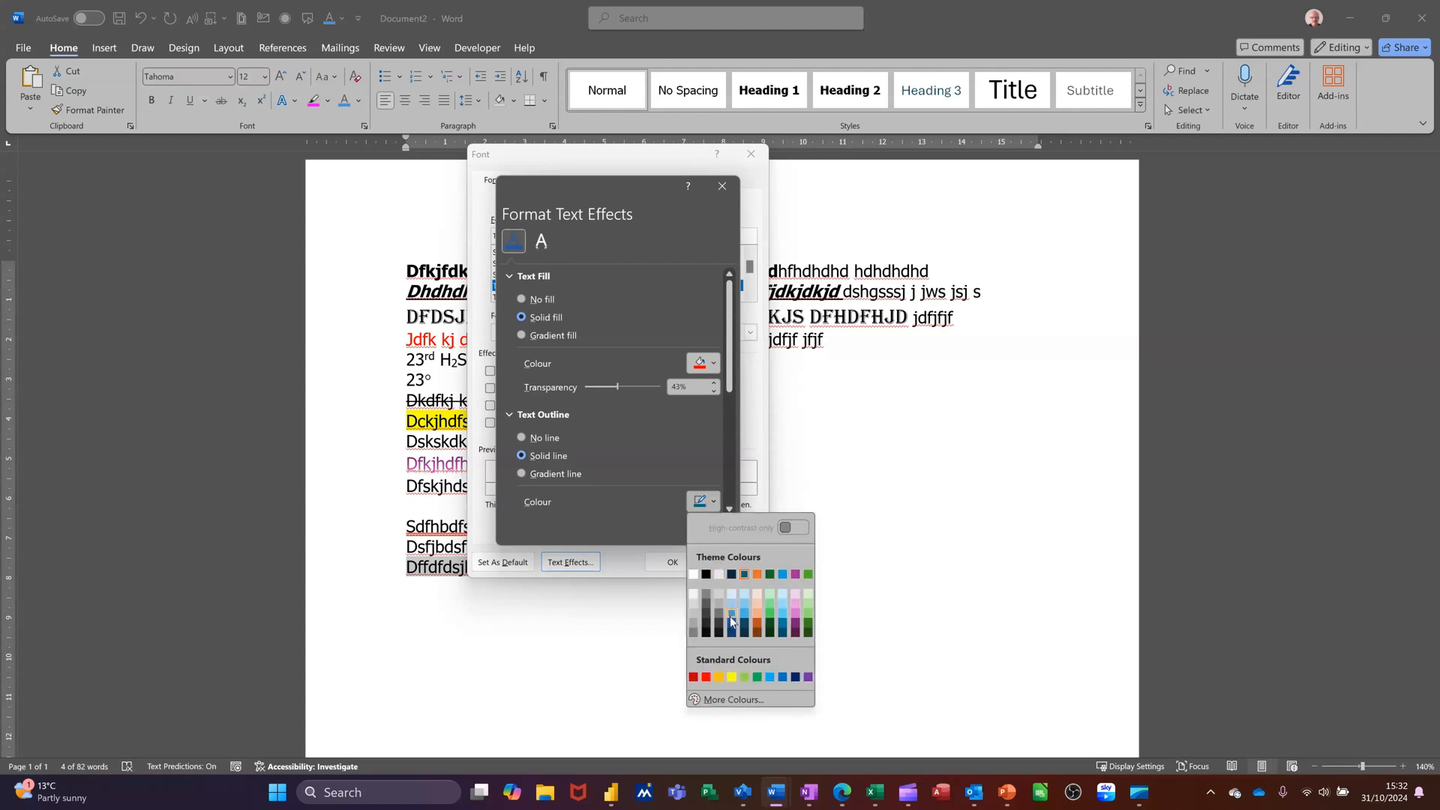
pyautogui.click(731, 605)
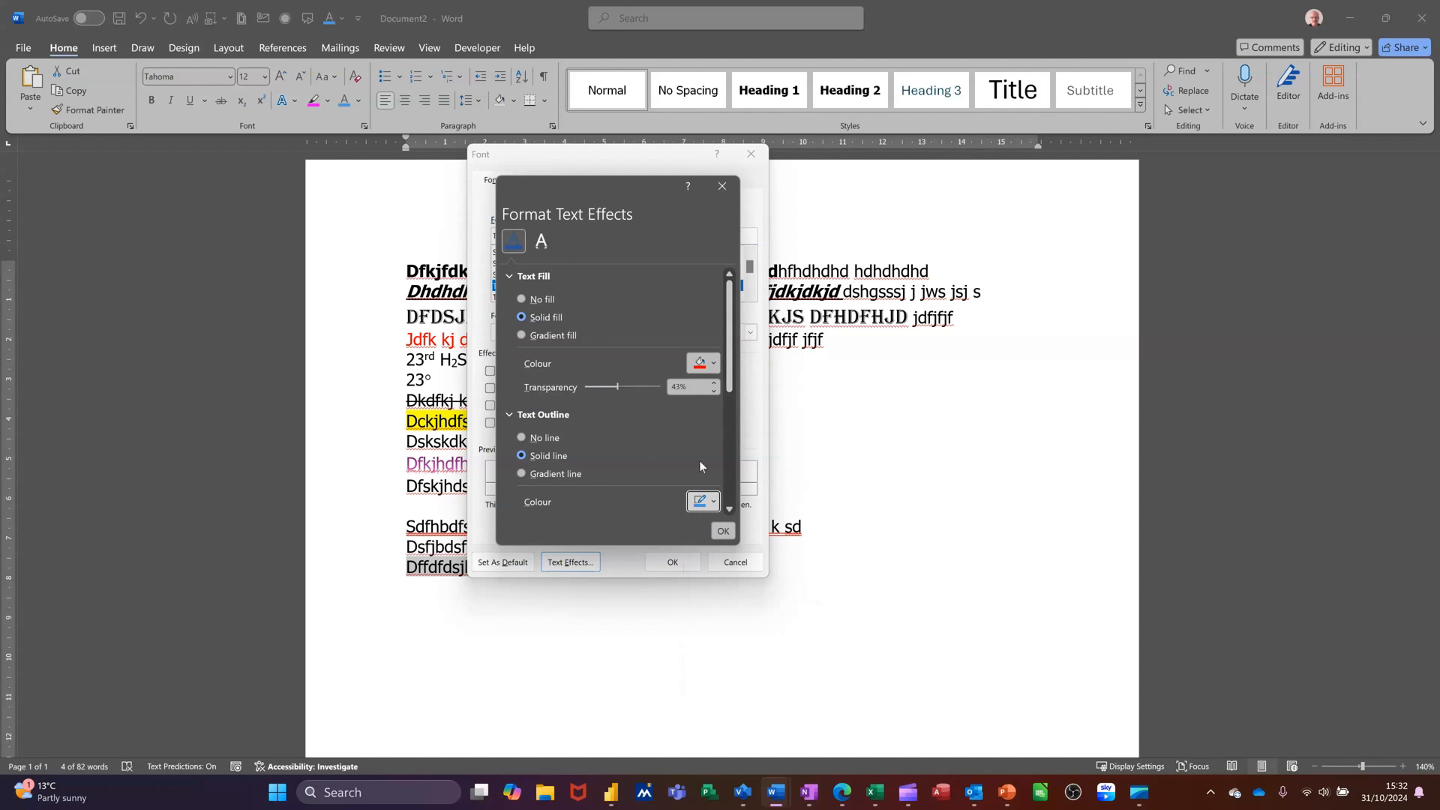
pyautogui.click(718, 531)
pyautogui.click(672, 562)
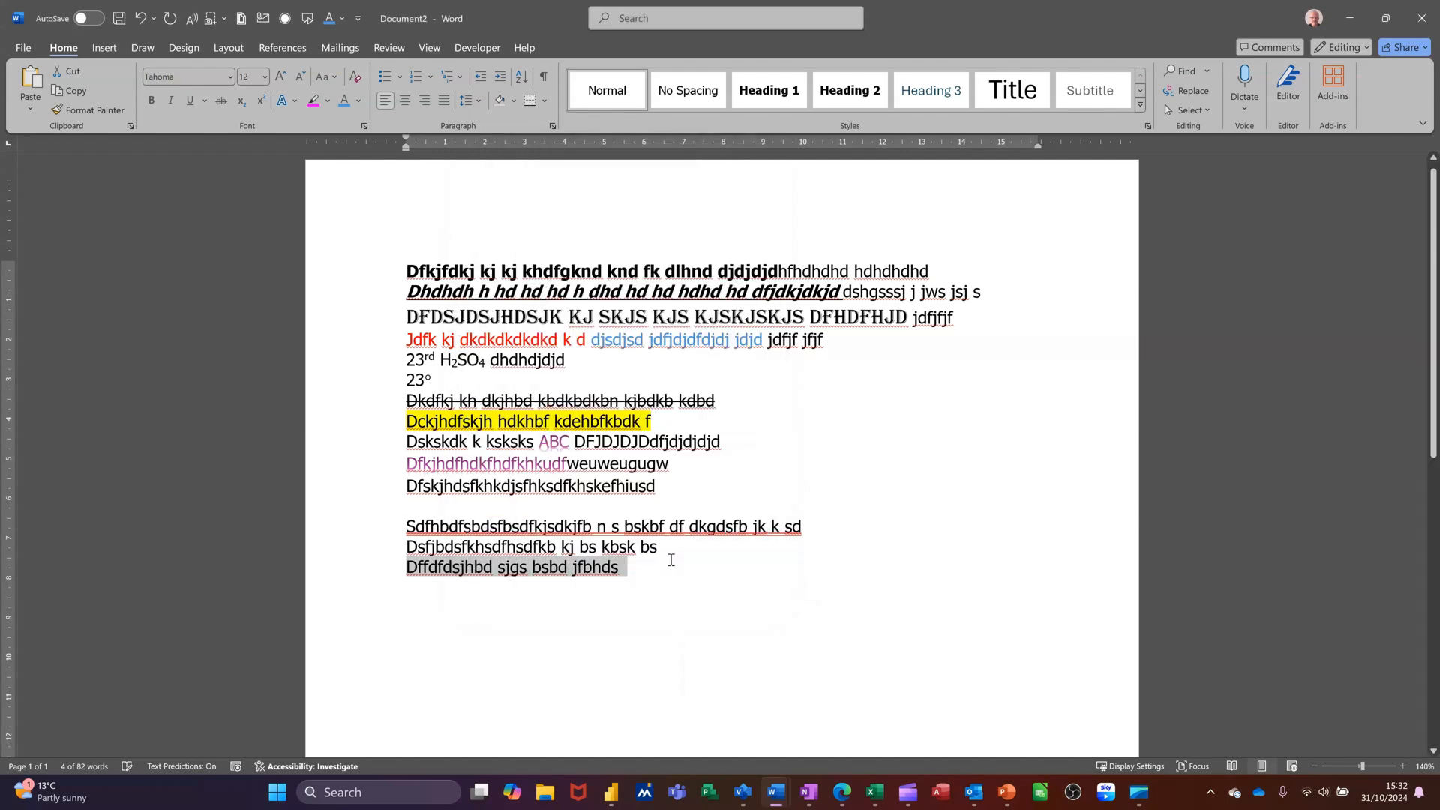
pyautogui.click(392, 592)
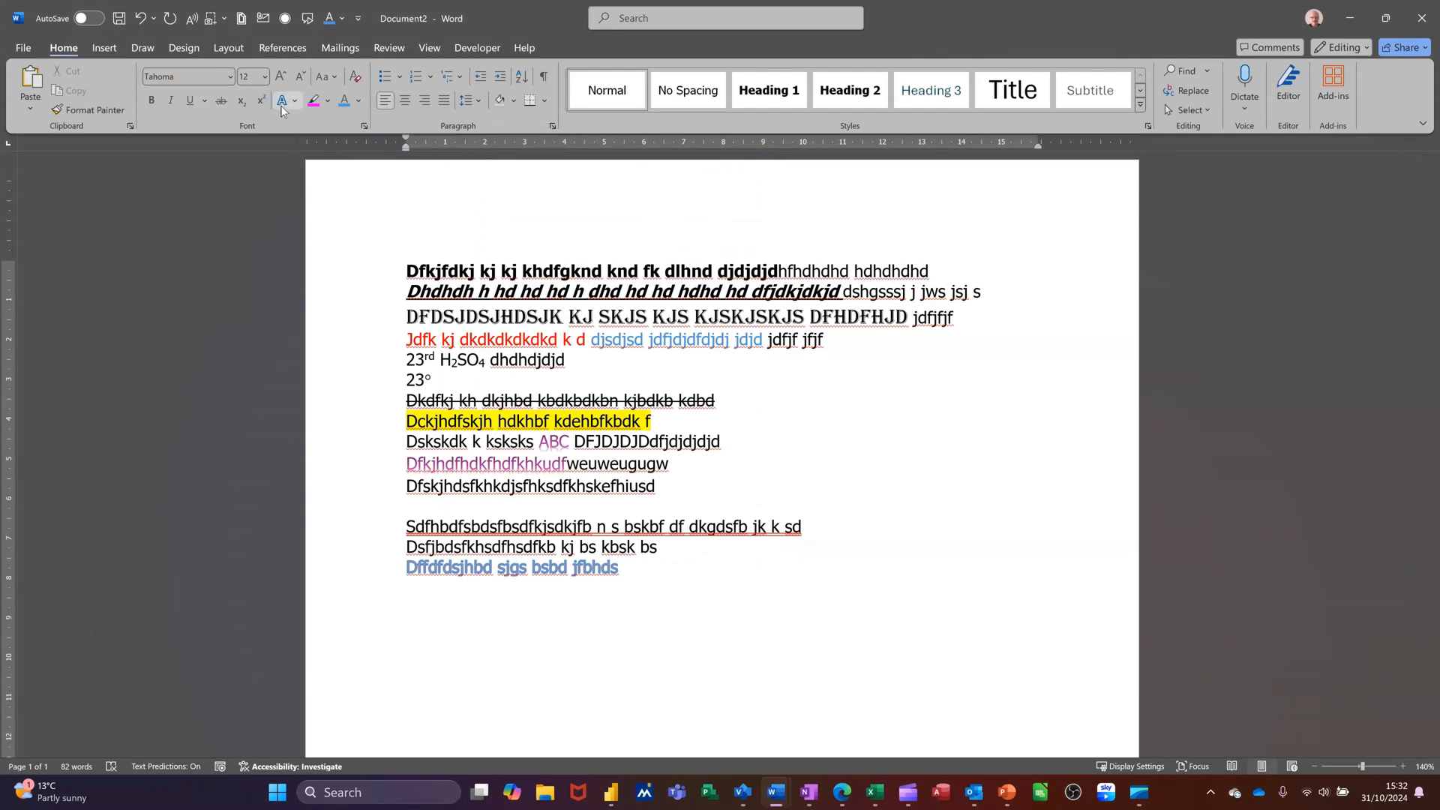
# Open the Font dialog's Advanced character spacing options and close it without changes
pyautogui.click(364, 126)
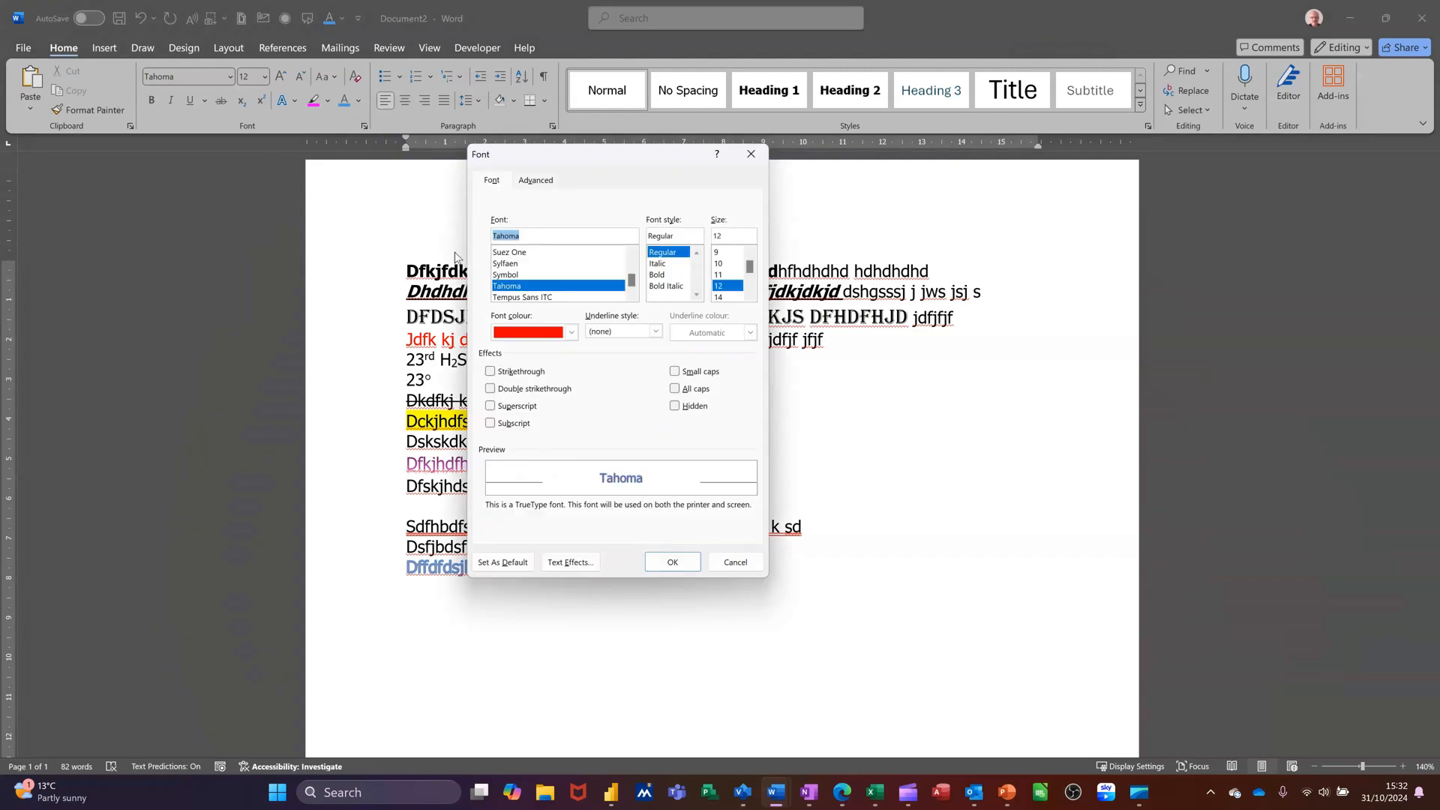
pyautogui.click(537, 180)
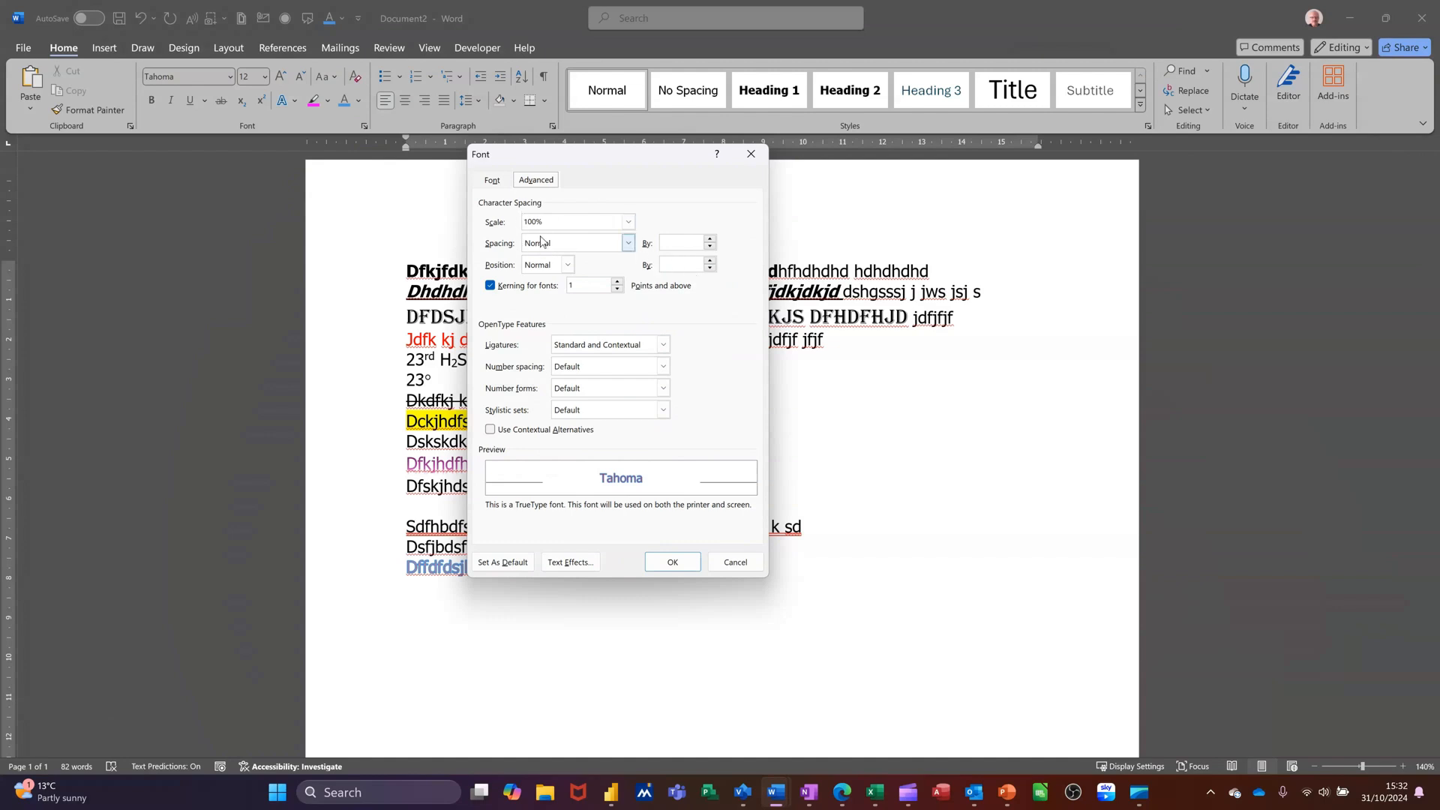
pyautogui.click(673, 562)
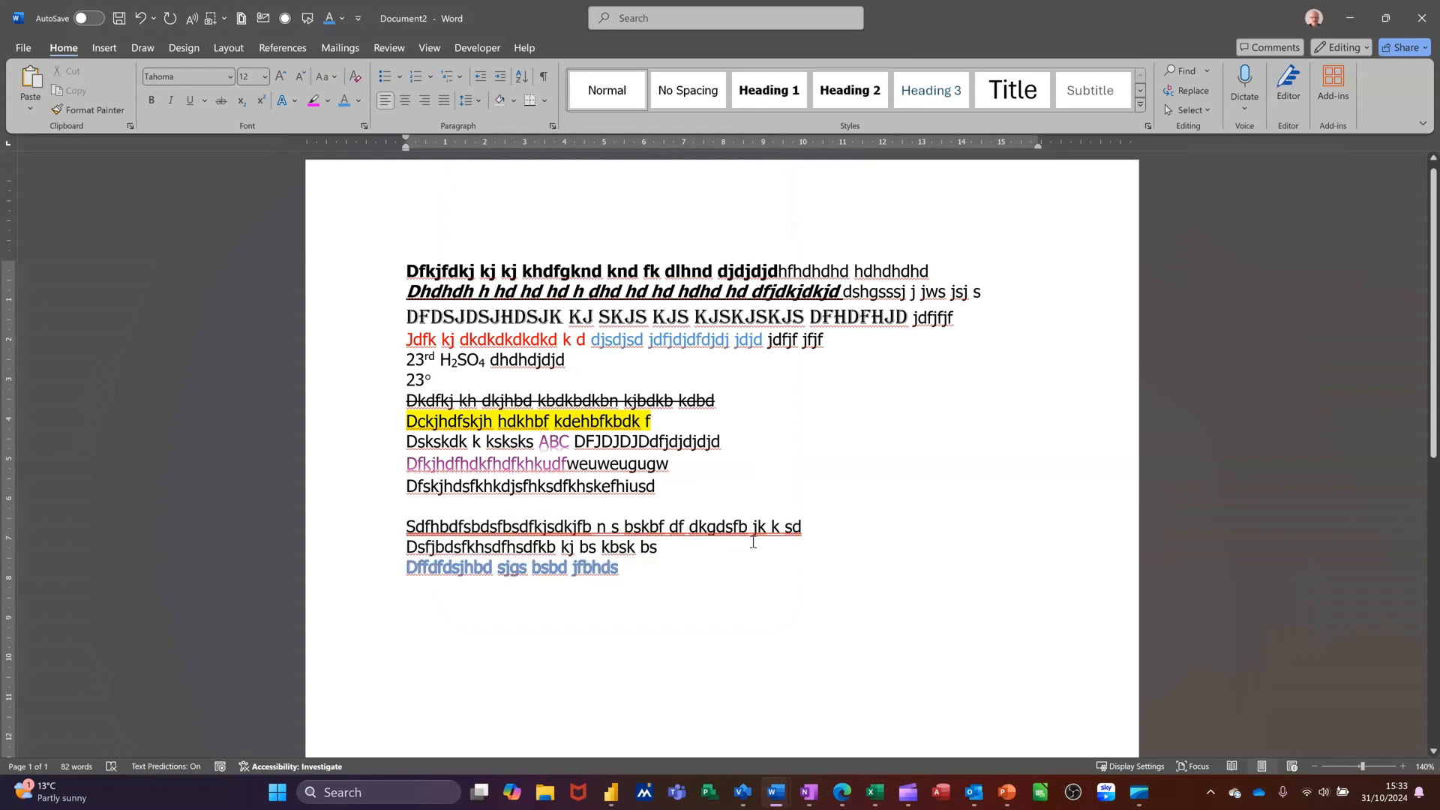
# Start a new paragraph and type 'Dsfcj dkjd khbdkhbdkhbdkb kd'
pyautogui.press('Return')
pyautogui.write('Dsfcj dkjd')
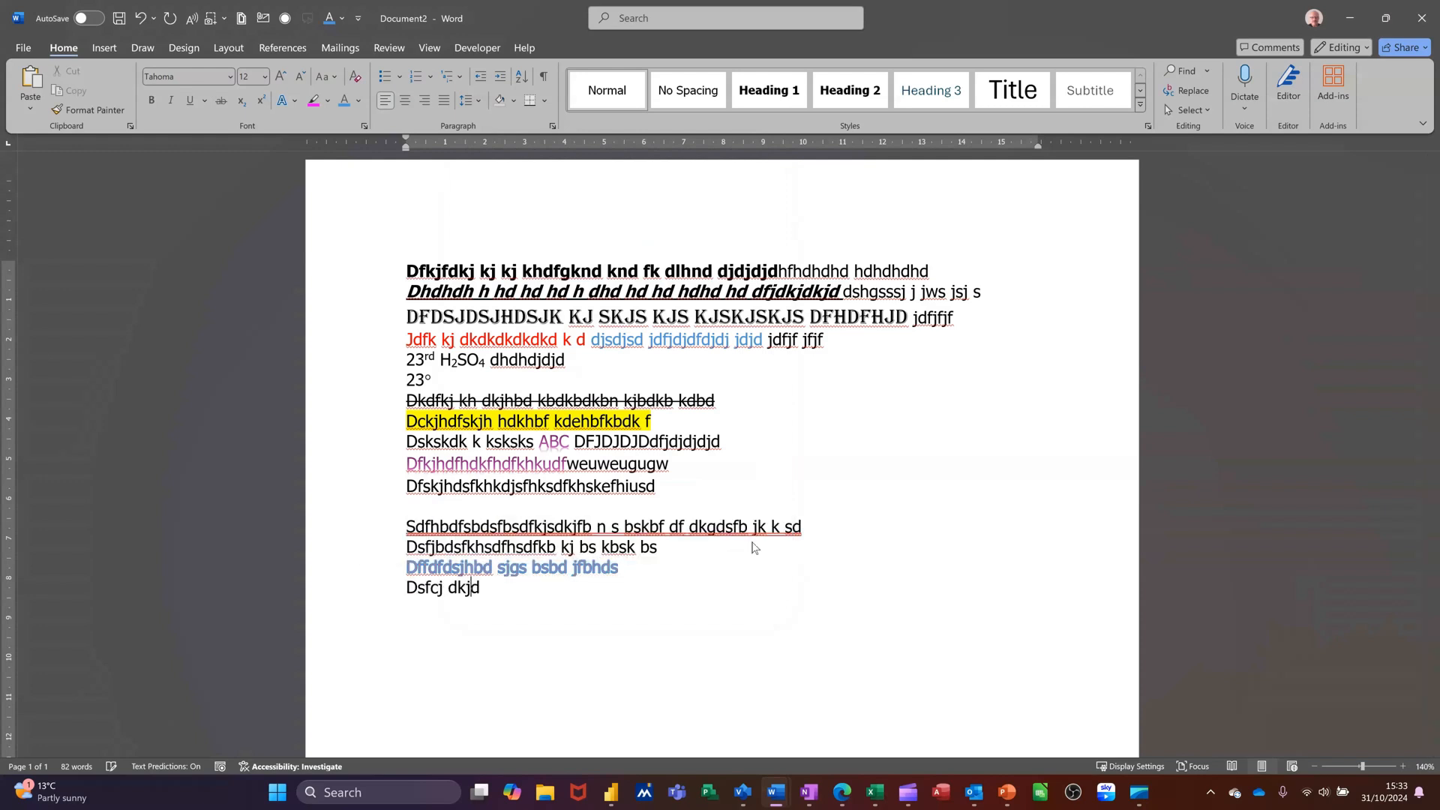
pyautogui.write(' khbdkhbdkbhdkb kd')
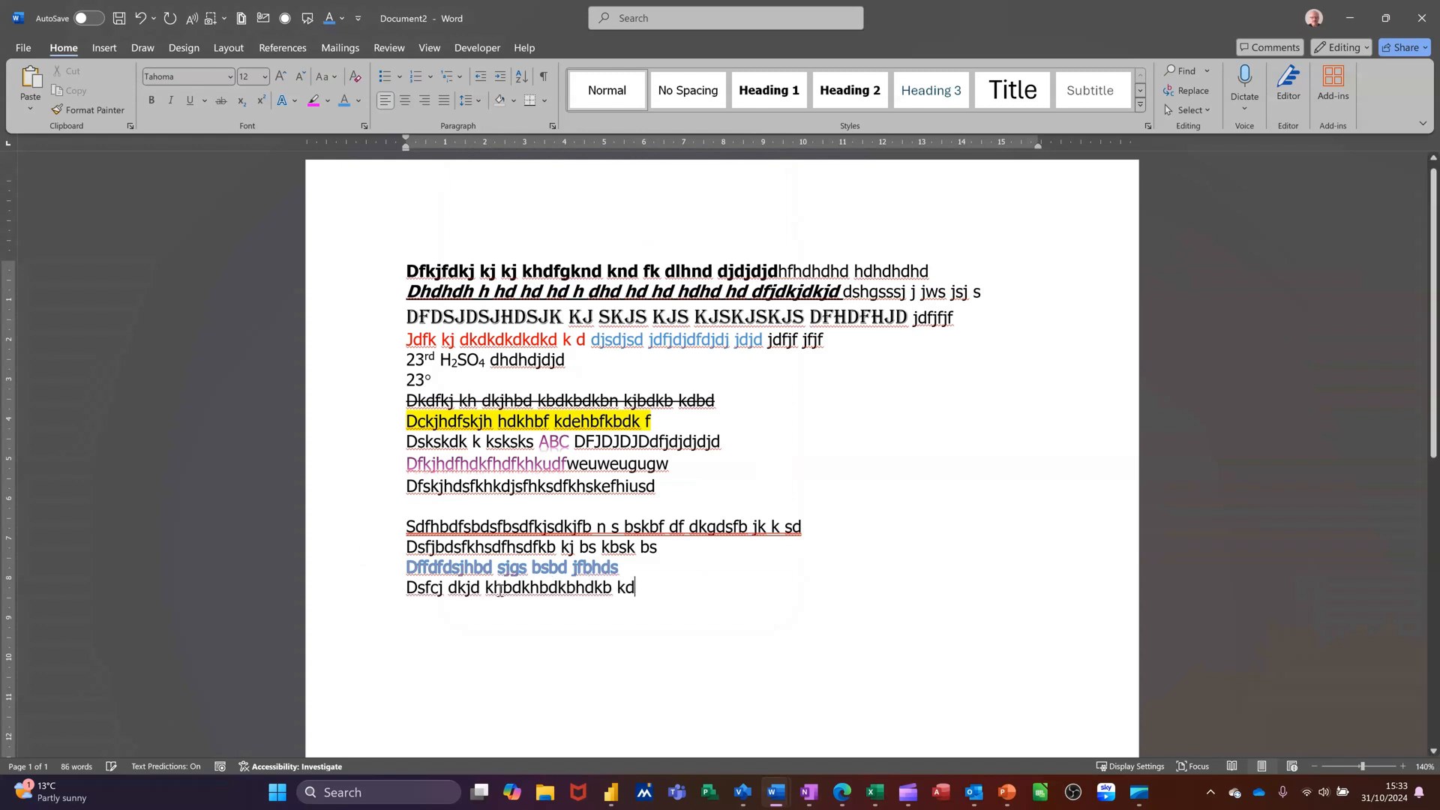
# Set the 'Dsfcj dkjd khbdkhbdkhbdkb kd' line's character scale to 80% and spacing to Expanded by 5 pt
pyautogui.click(376, 593)
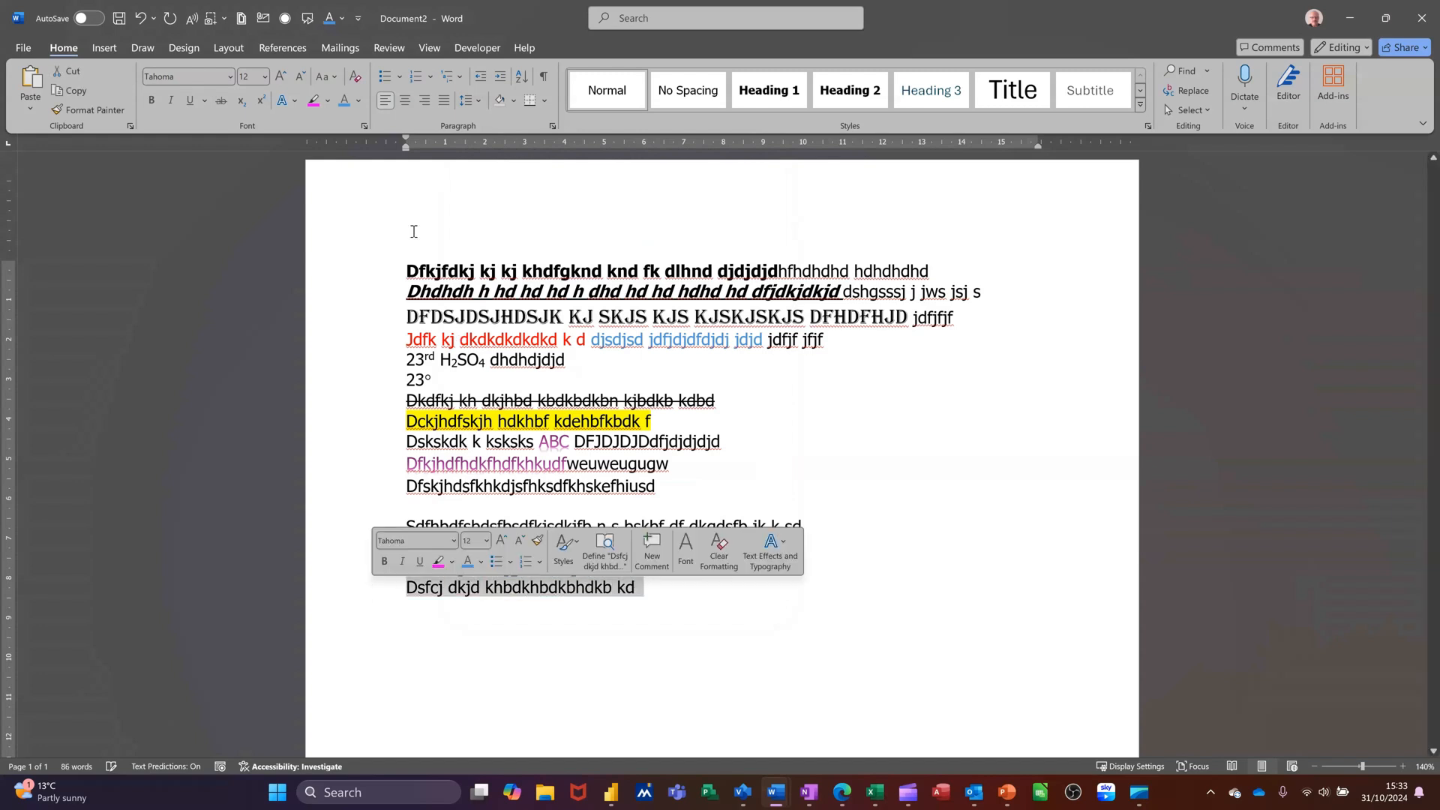
pyautogui.click(364, 126)
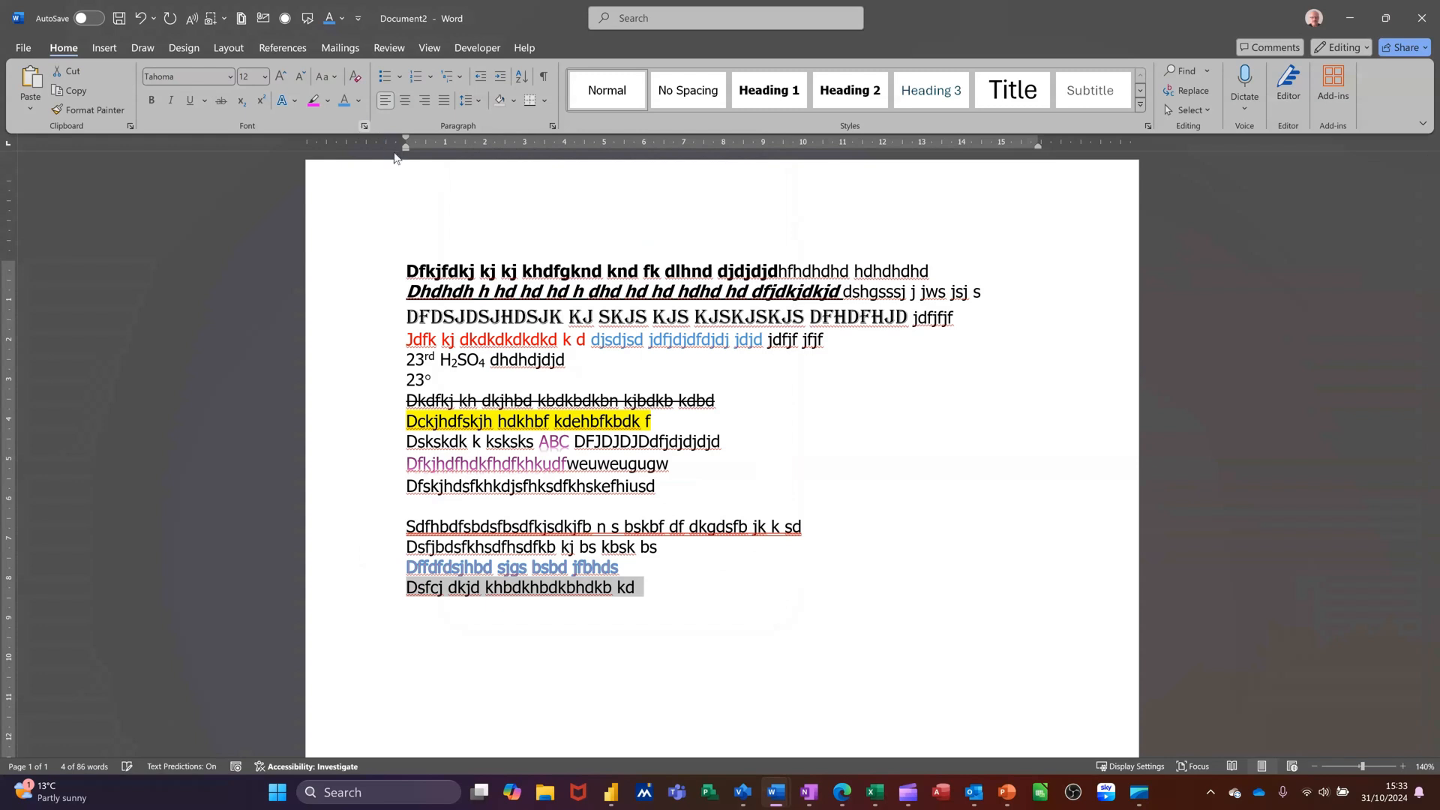
pyautogui.click(534, 180)
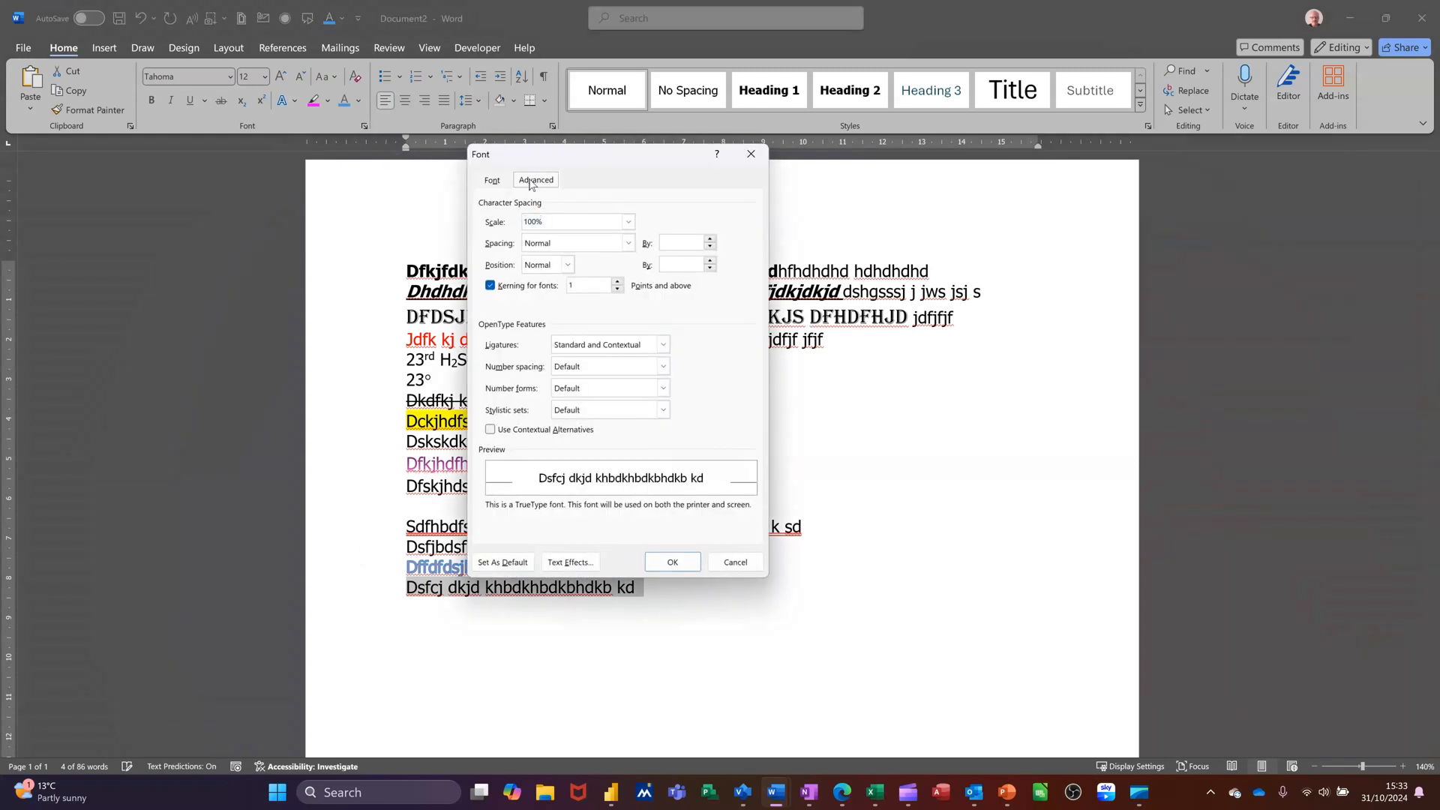
pyautogui.click(628, 224)
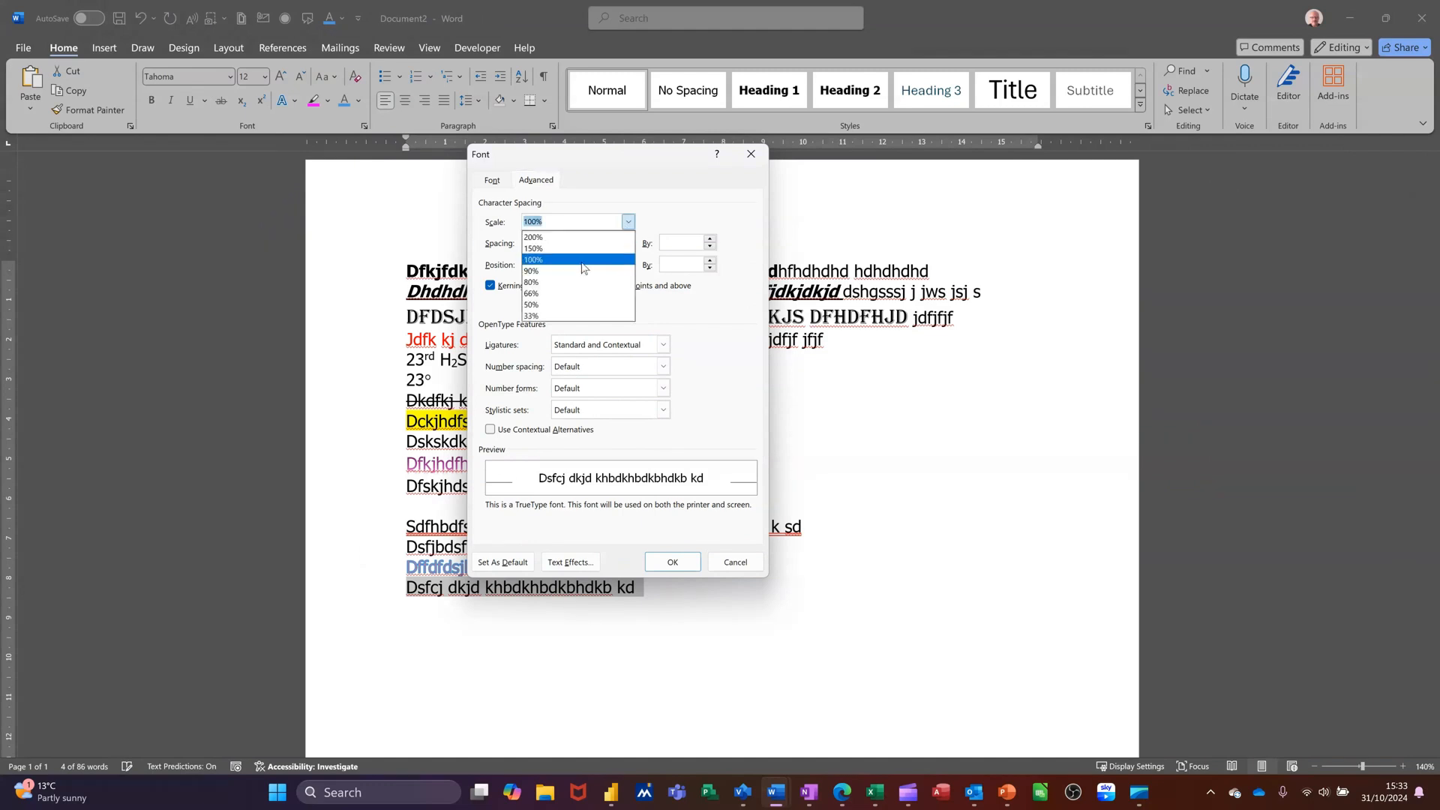
pyautogui.click(573, 284)
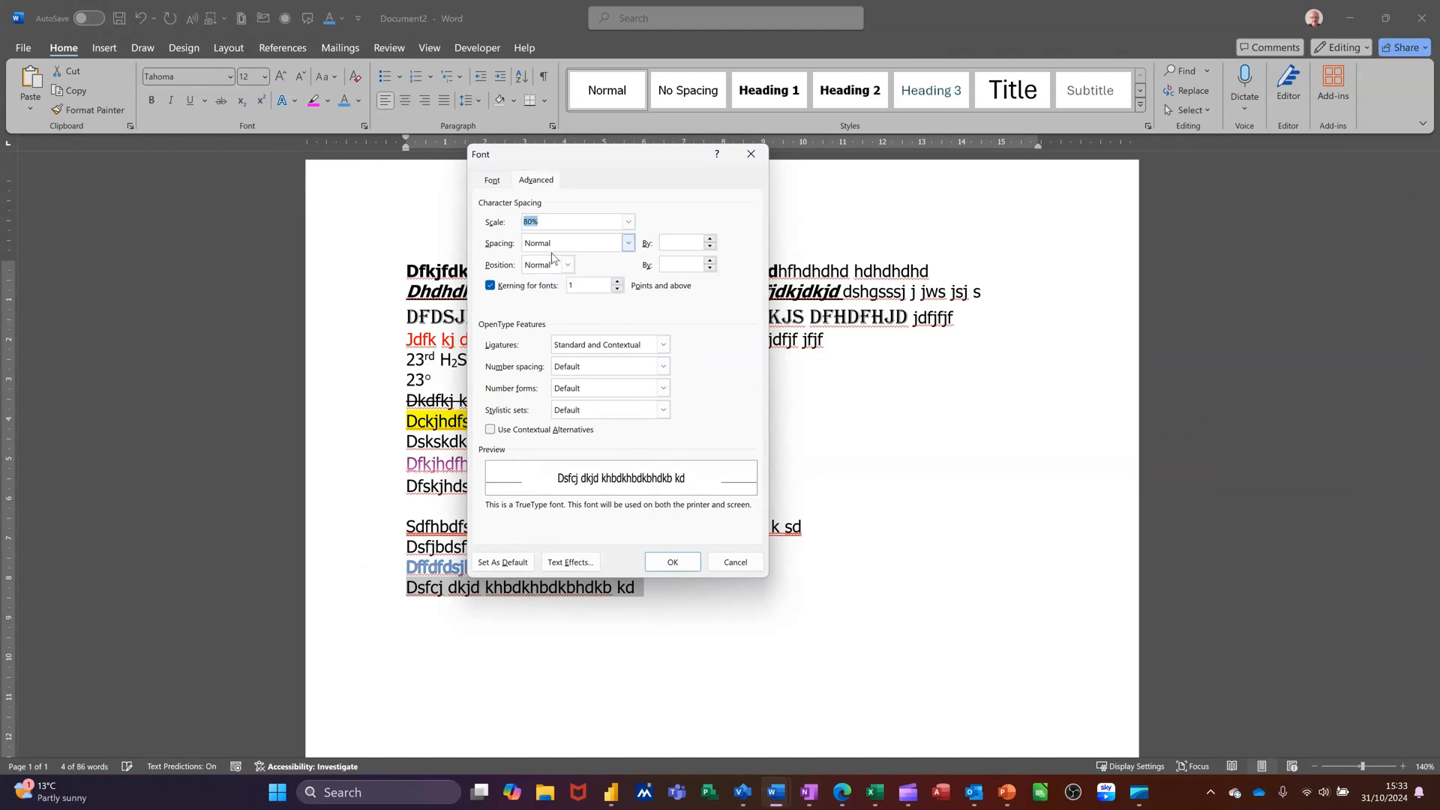
pyautogui.click(628, 246)
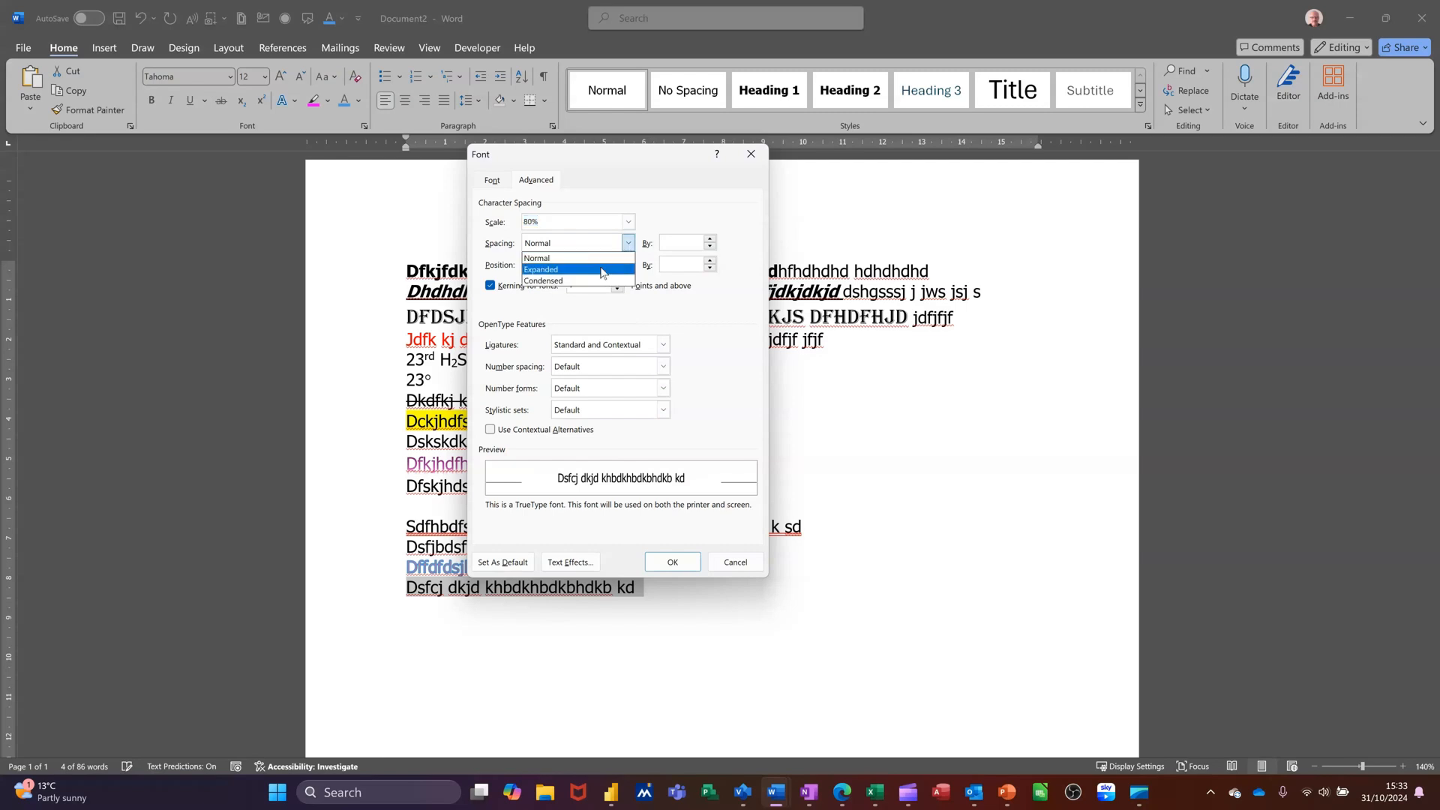
pyautogui.click(603, 270)
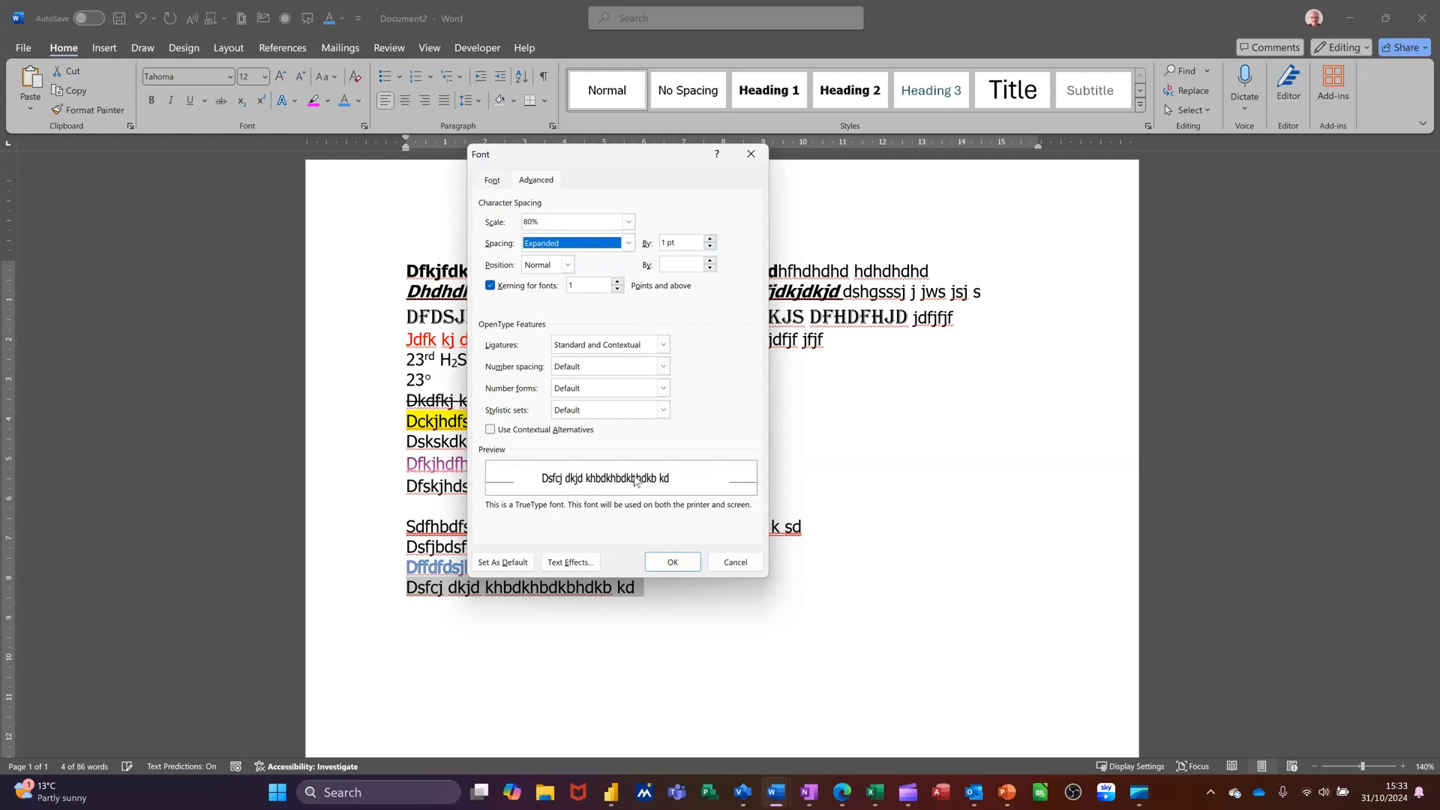
pyautogui.click(710, 239)
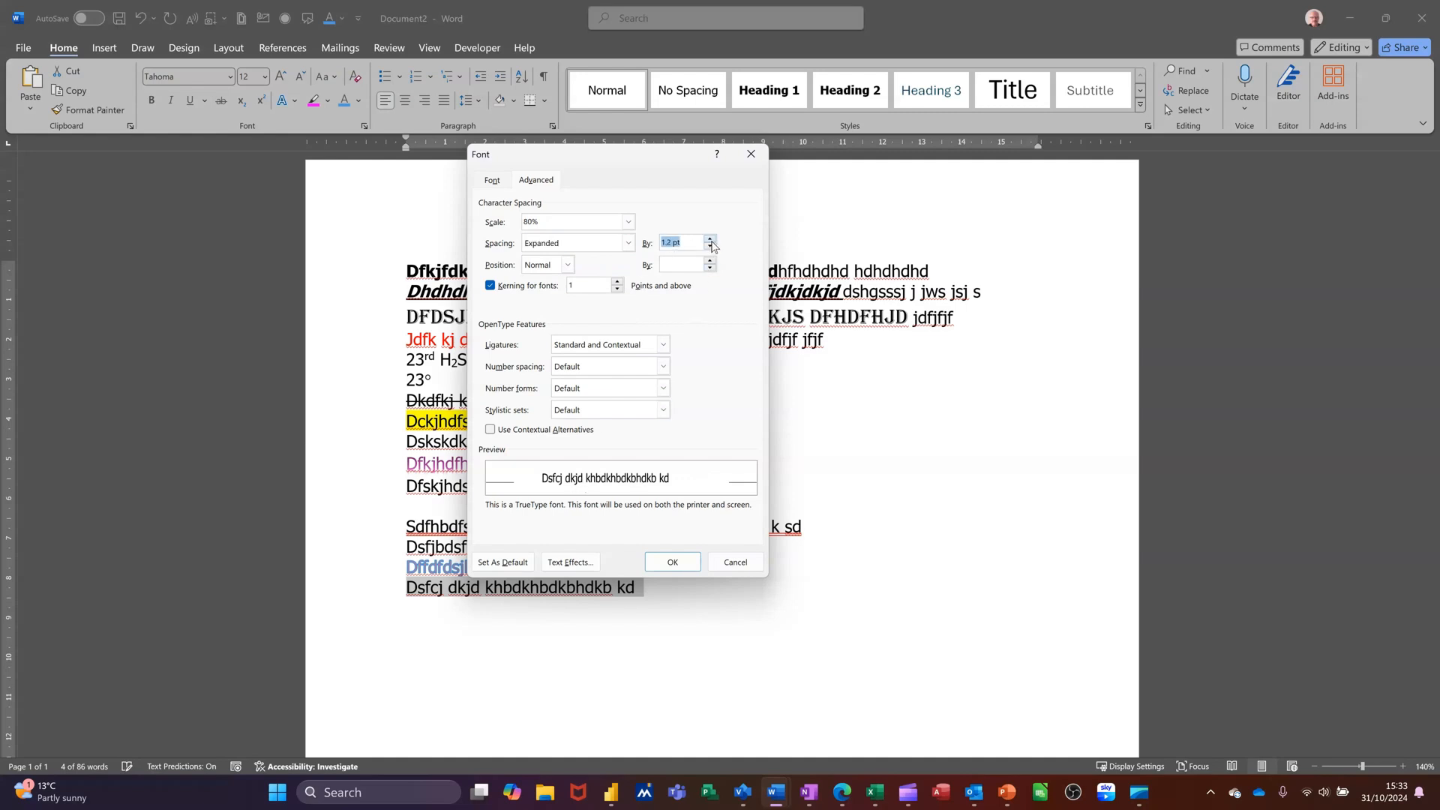
pyautogui.click(710, 239)
pyautogui.click(710, 239)
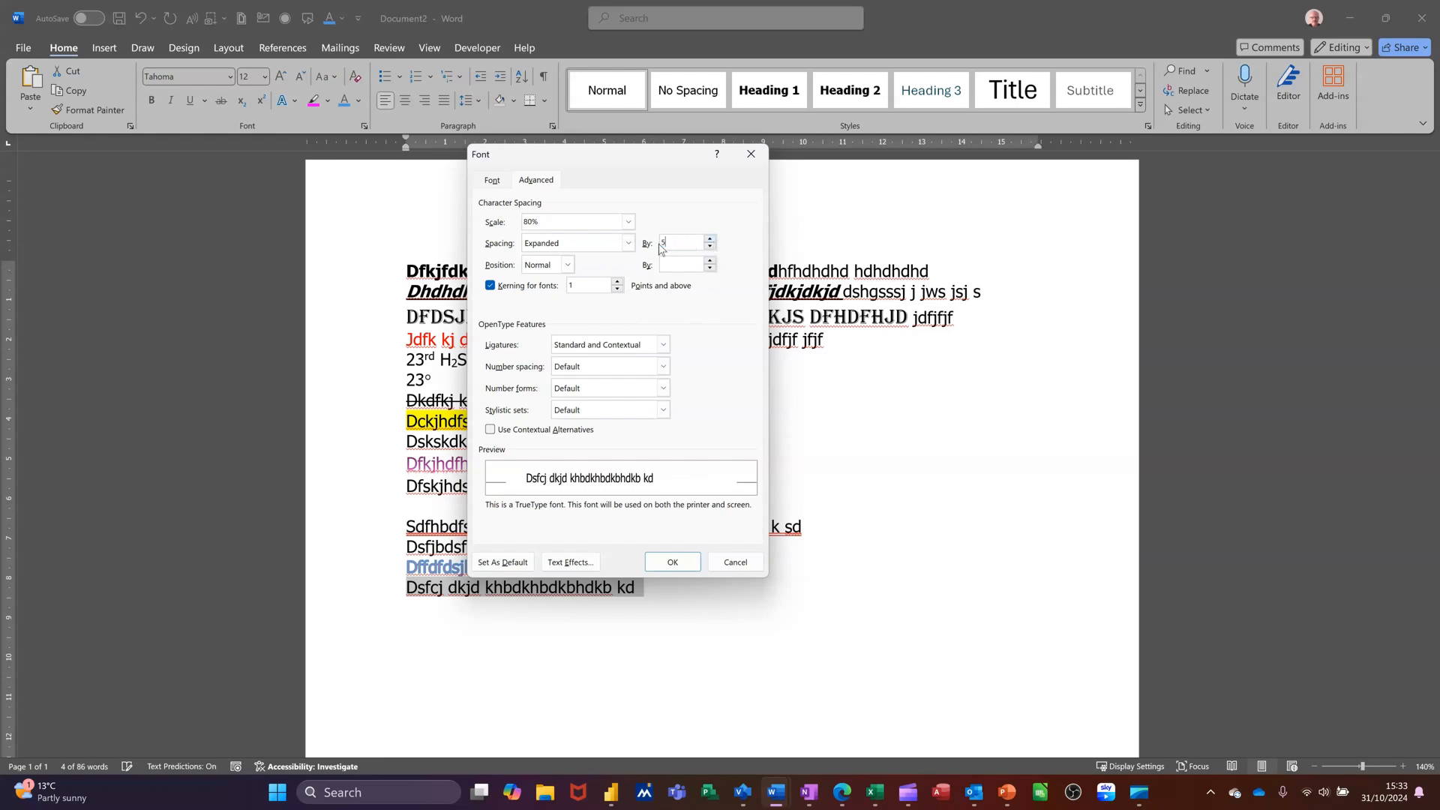
pyautogui.click(664, 562)
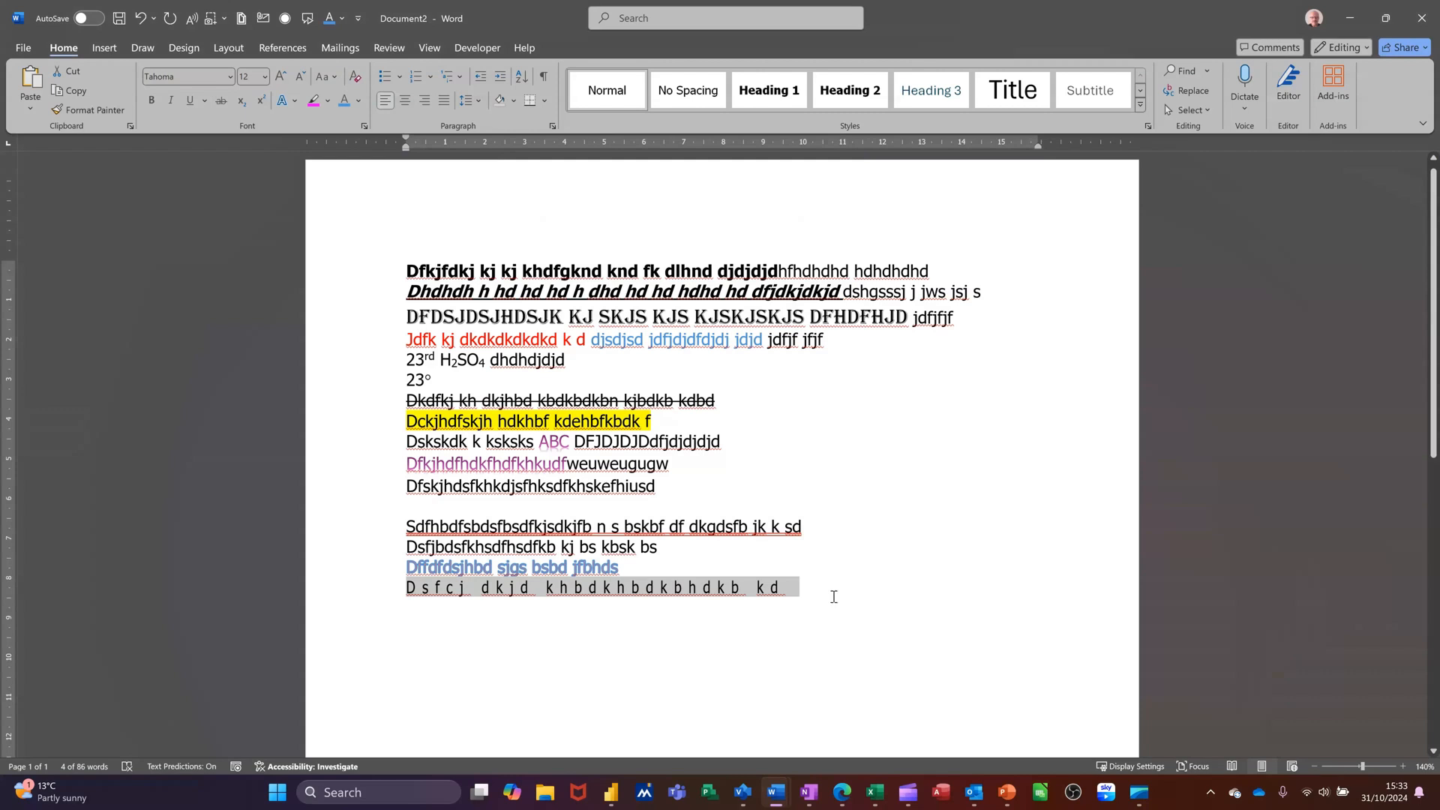
# Raise the same line's character position by 3 pt
pyautogui.click(365, 128)
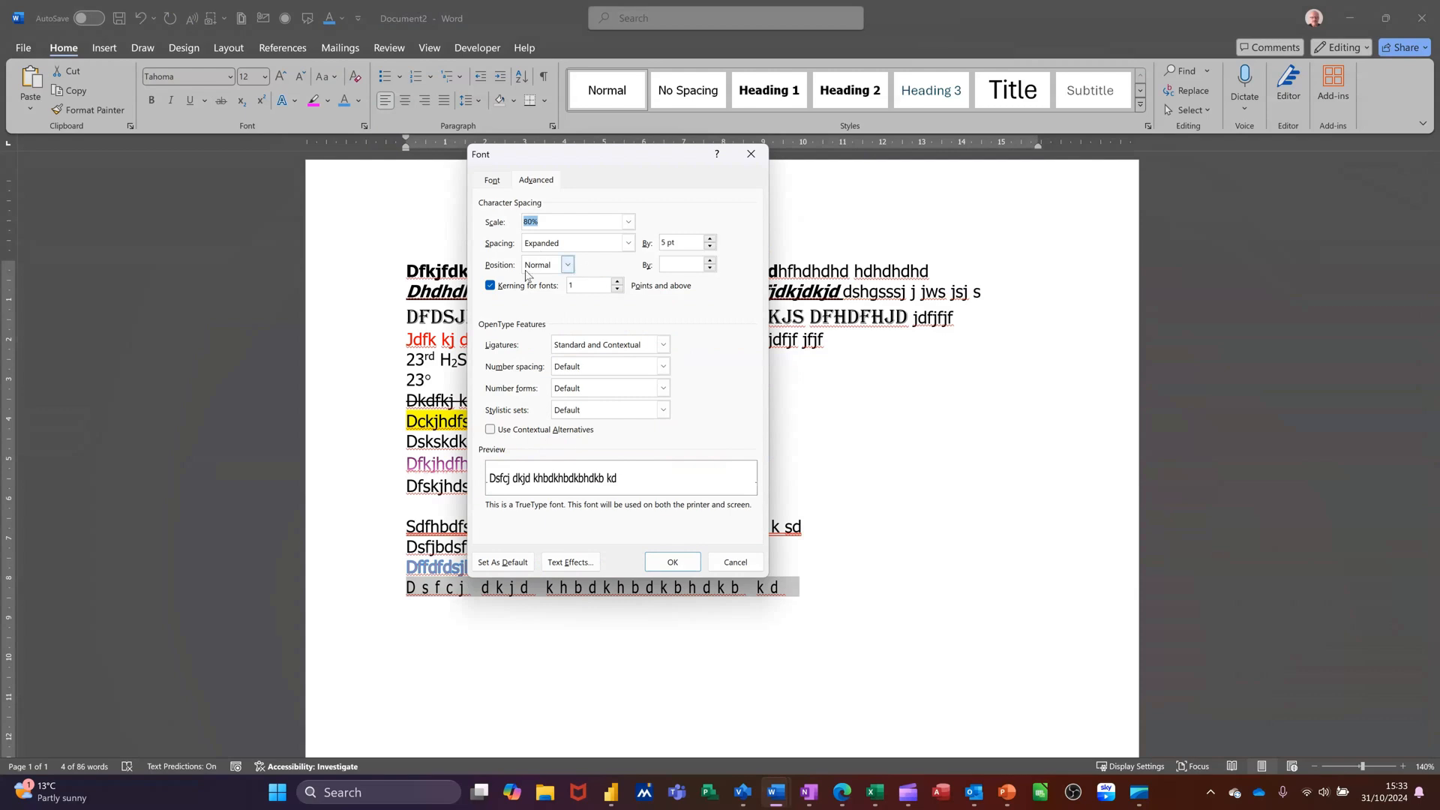
pyautogui.click(568, 267)
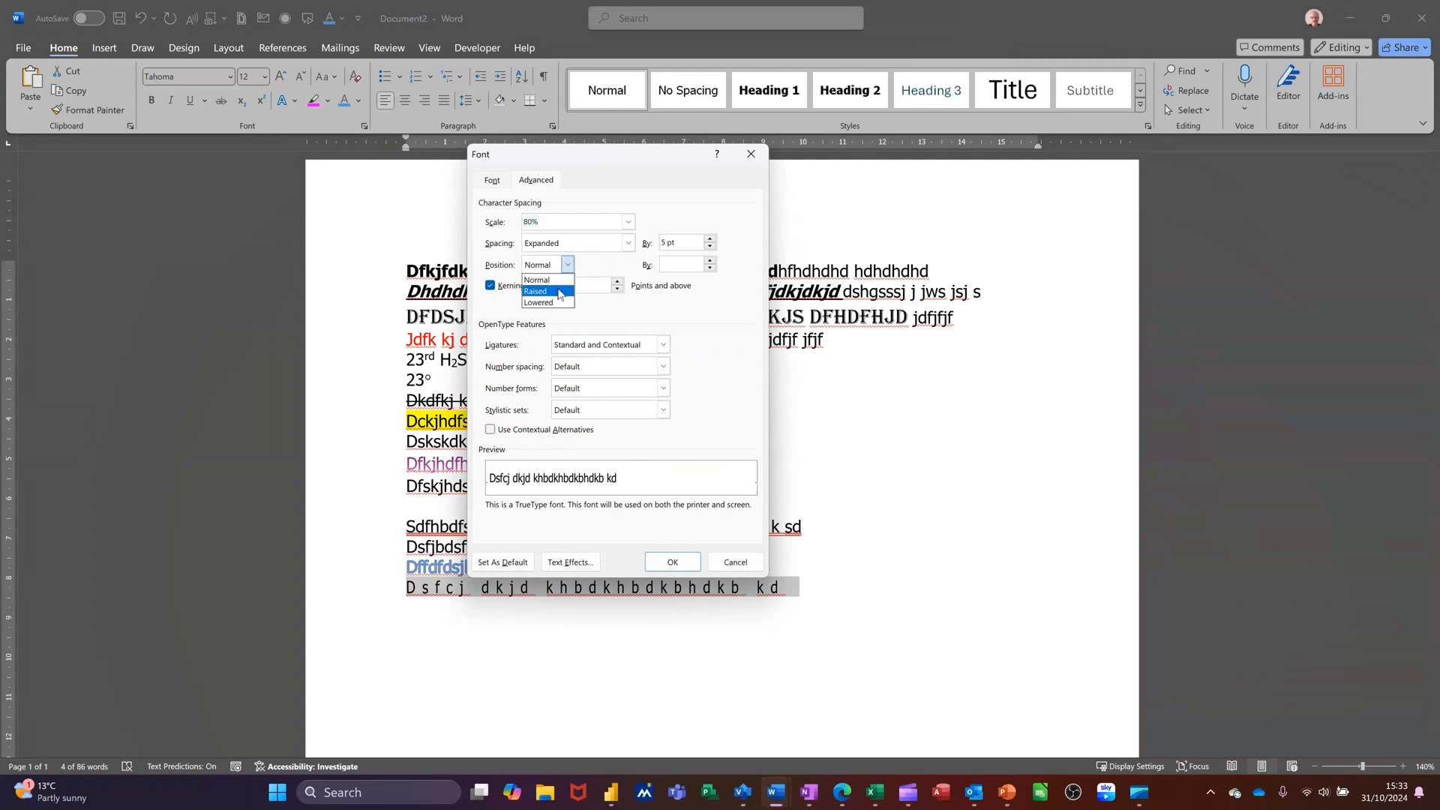
pyautogui.click(547, 292)
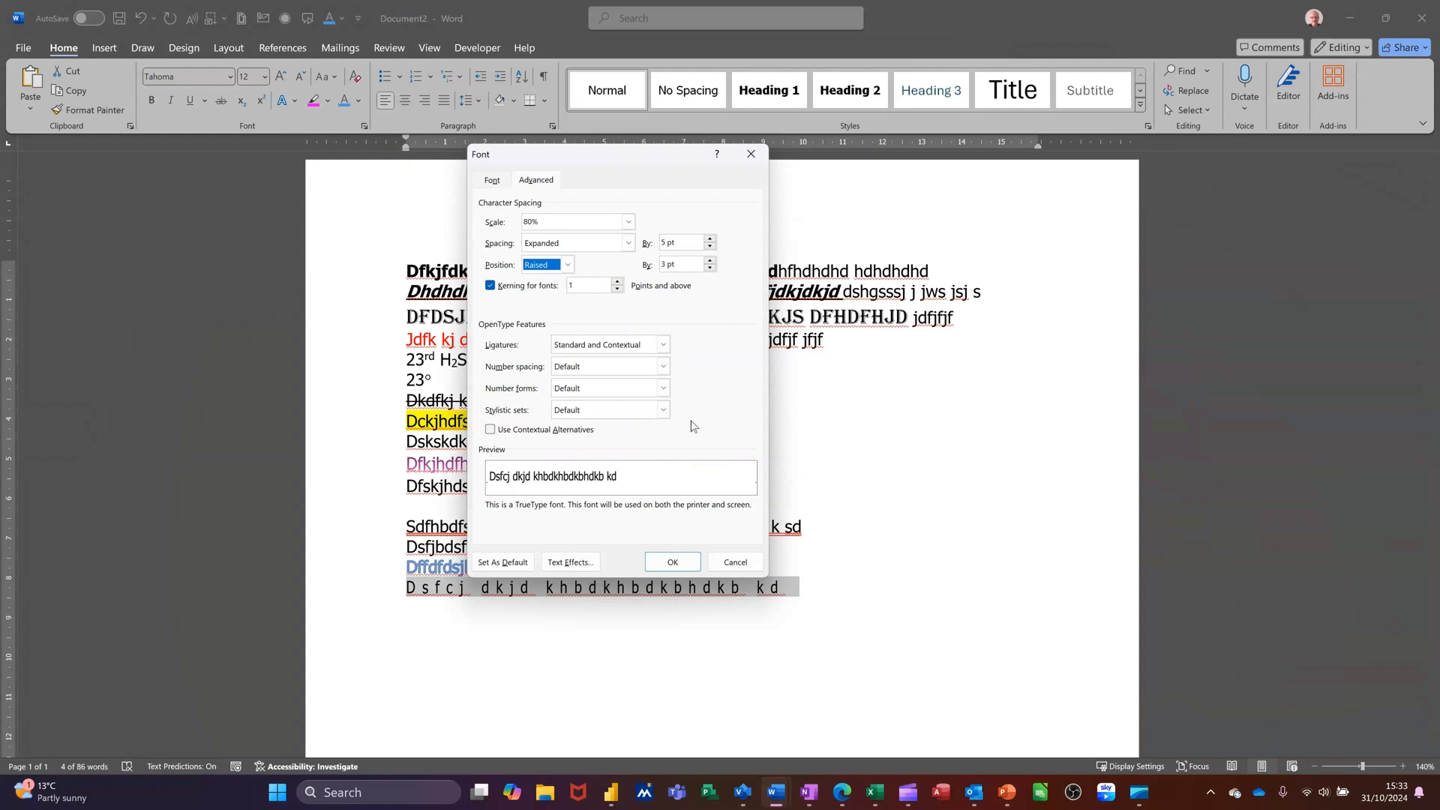
pyautogui.click(670, 568)
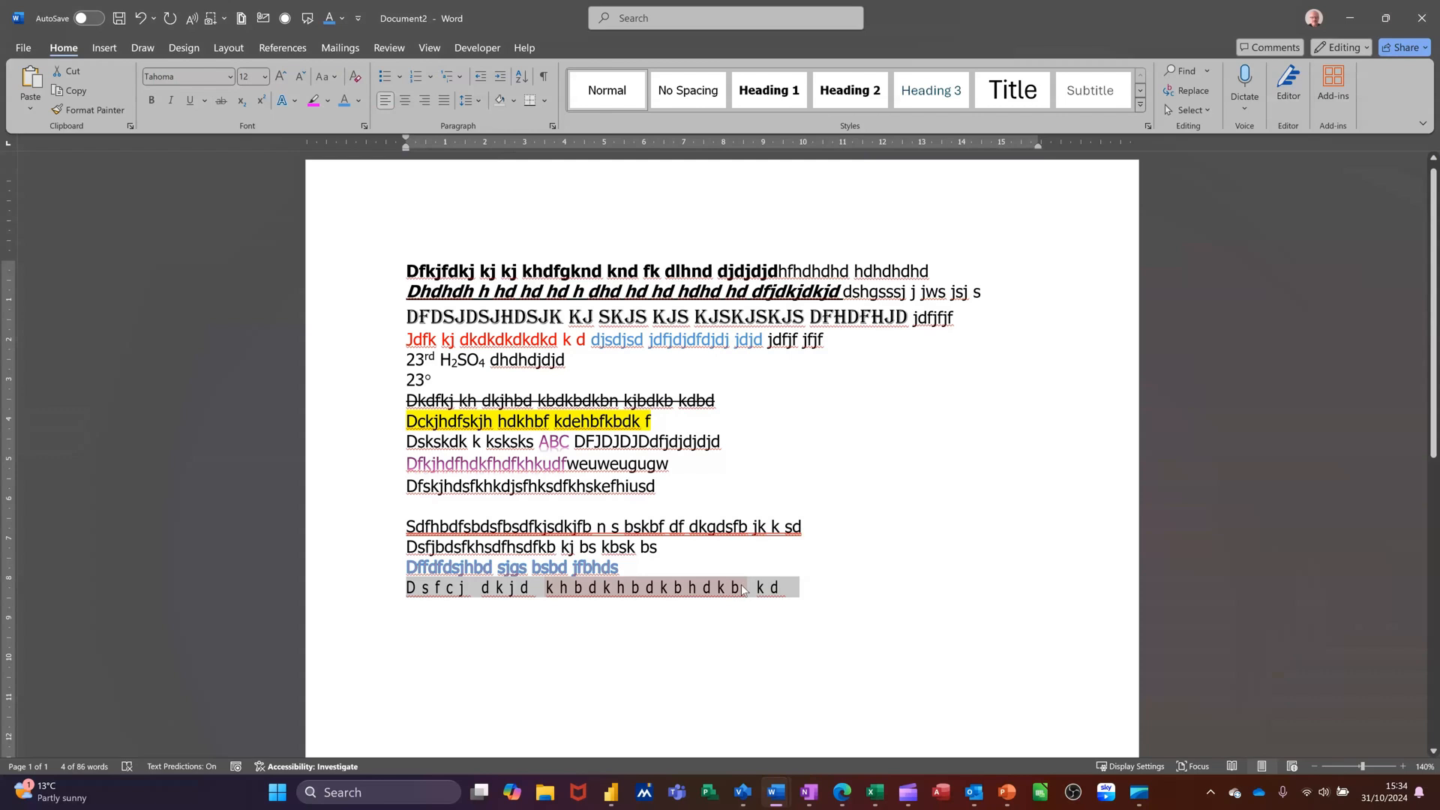
# Start a new paragraph after the spaced line and type 'Dfckjh s ks ks'
pyautogui.click(801, 591)
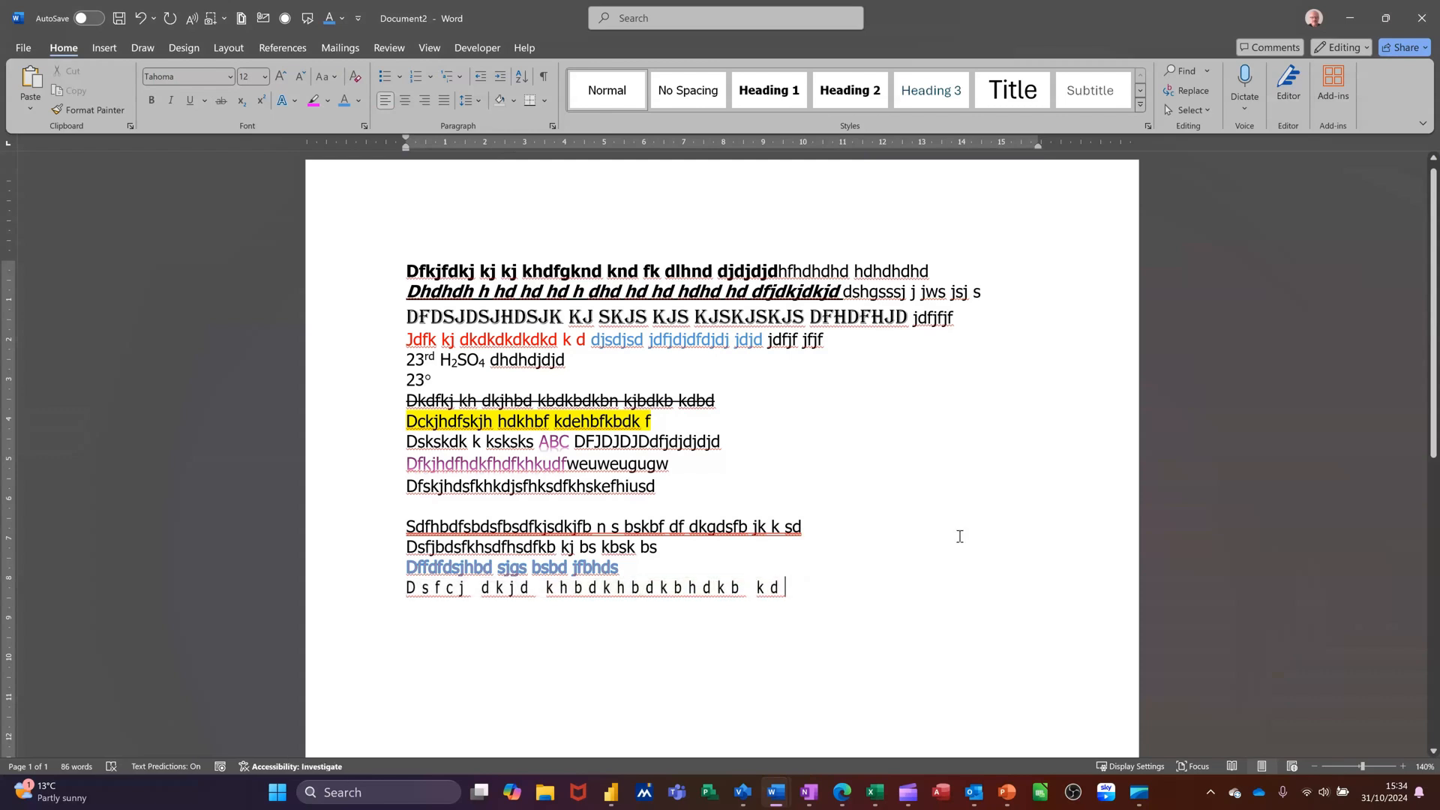
pyautogui.press('Return')
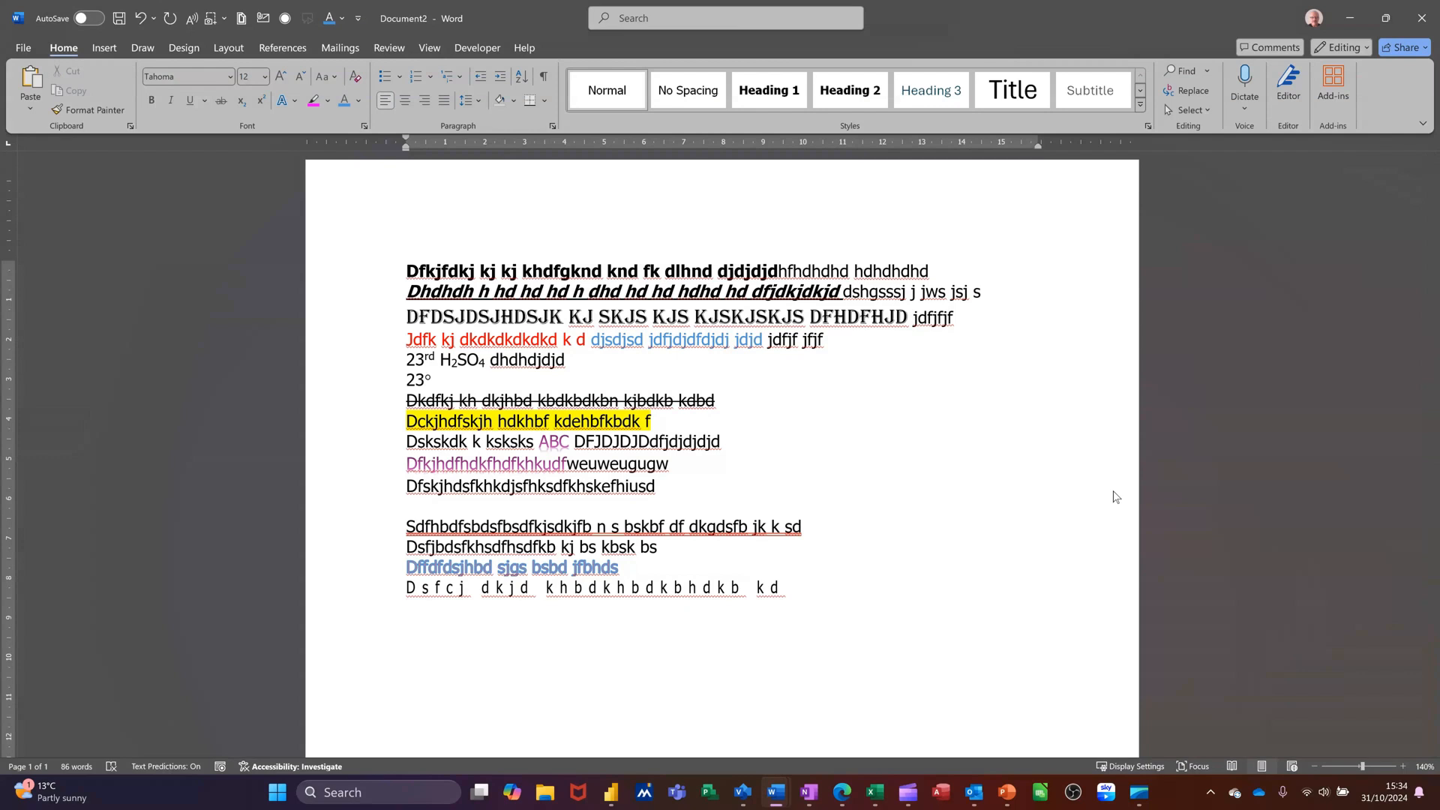
pyautogui.write('Dfckjh s ks ks')
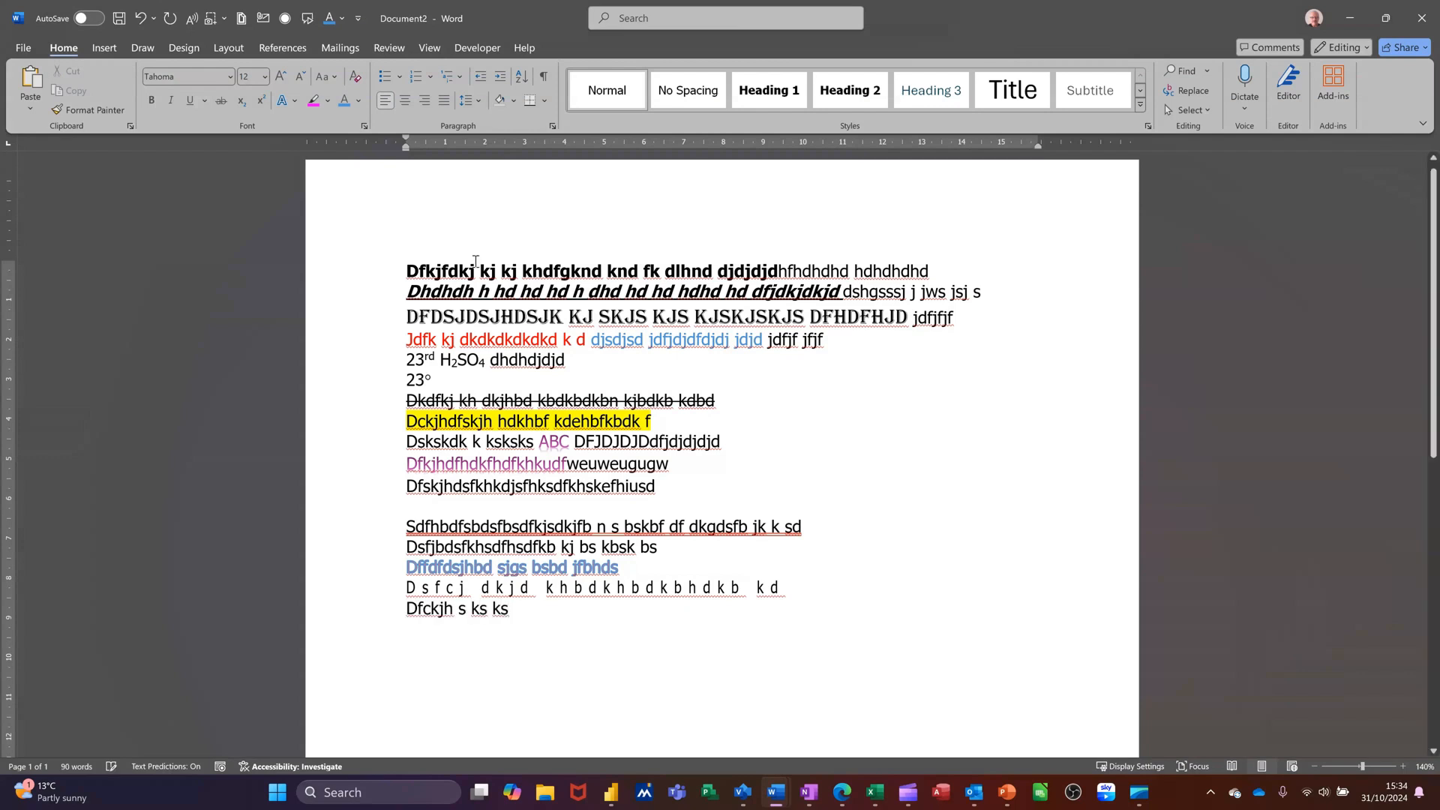
# Clear the character formatting from all the lines of text
pyautogui.moveTo(334, 270); pyautogui.dragTo(345, 609)
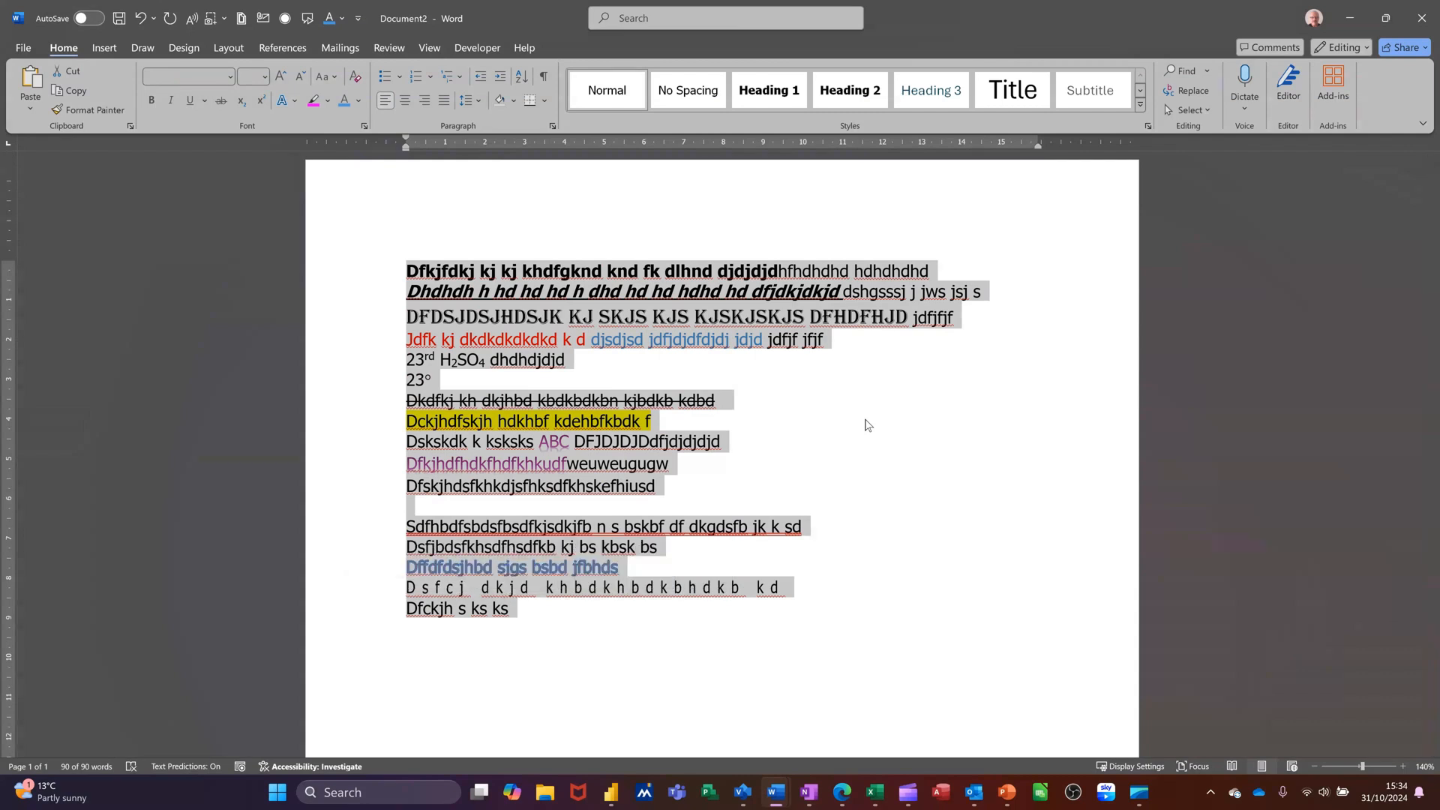
pyautogui.hotkey('ctrl', 'space')
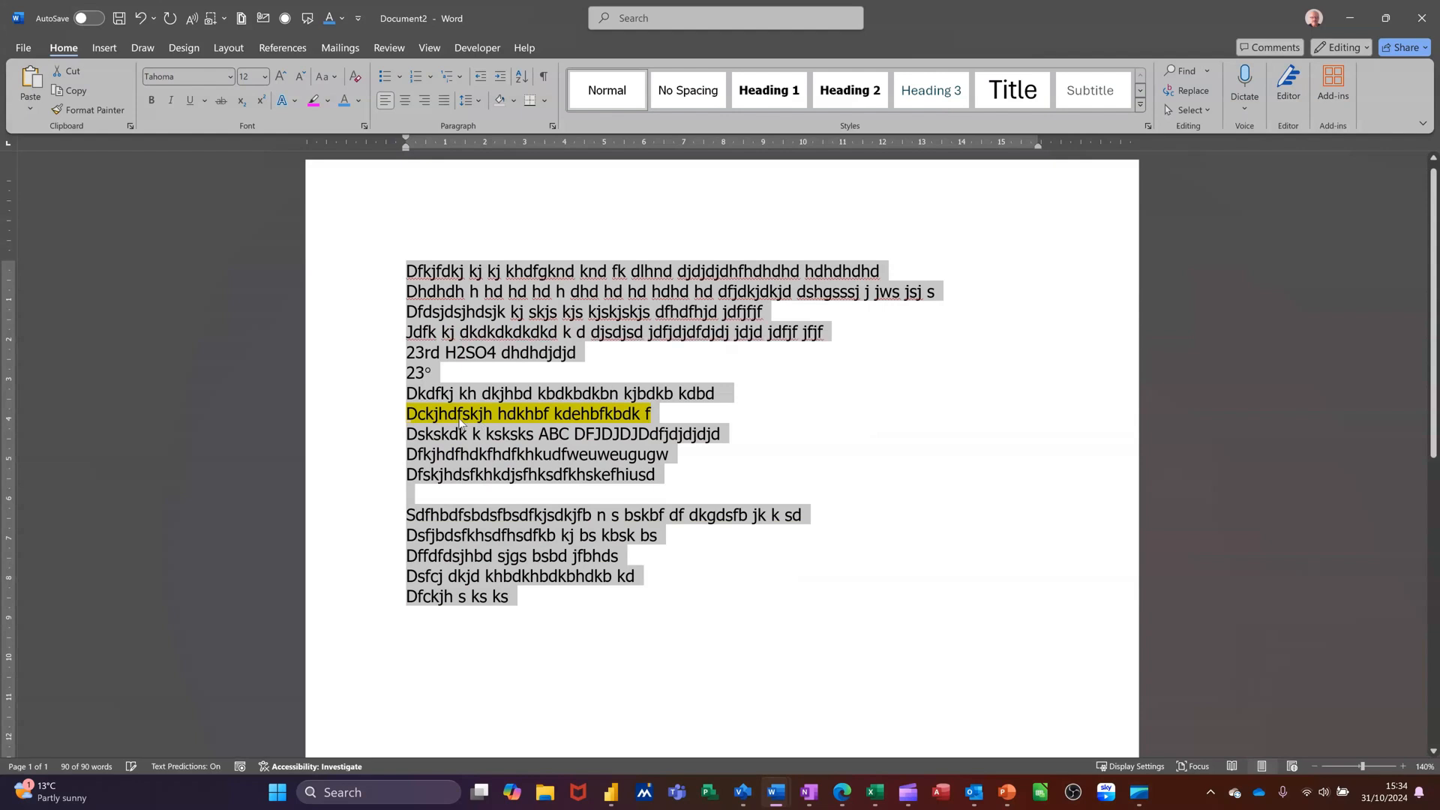
# Remove the highlight from the 'Dckjhdfskjh hdkhbf kdehbfkbdk f' line
pyautogui.click(369, 420)
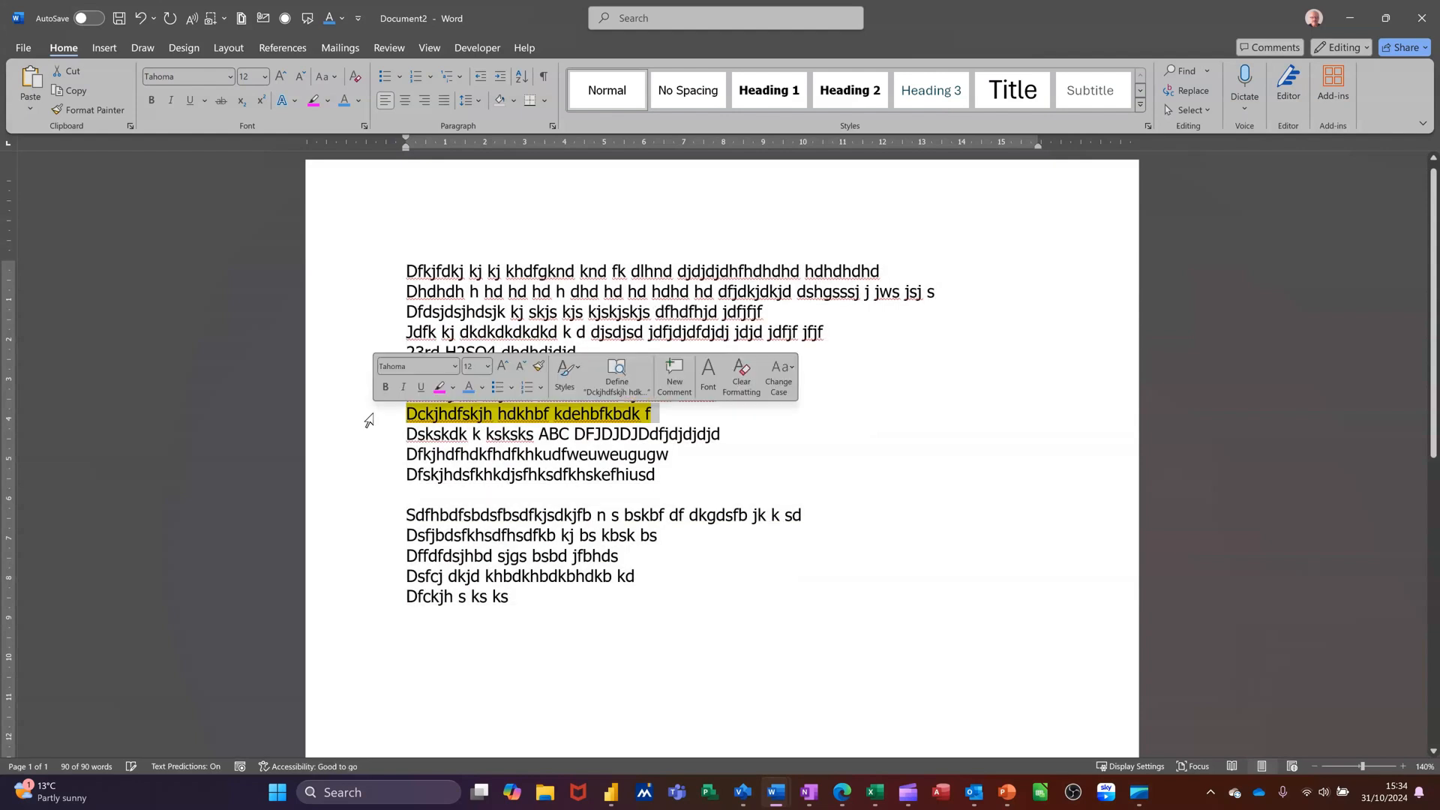
pyautogui.click(455, 390)
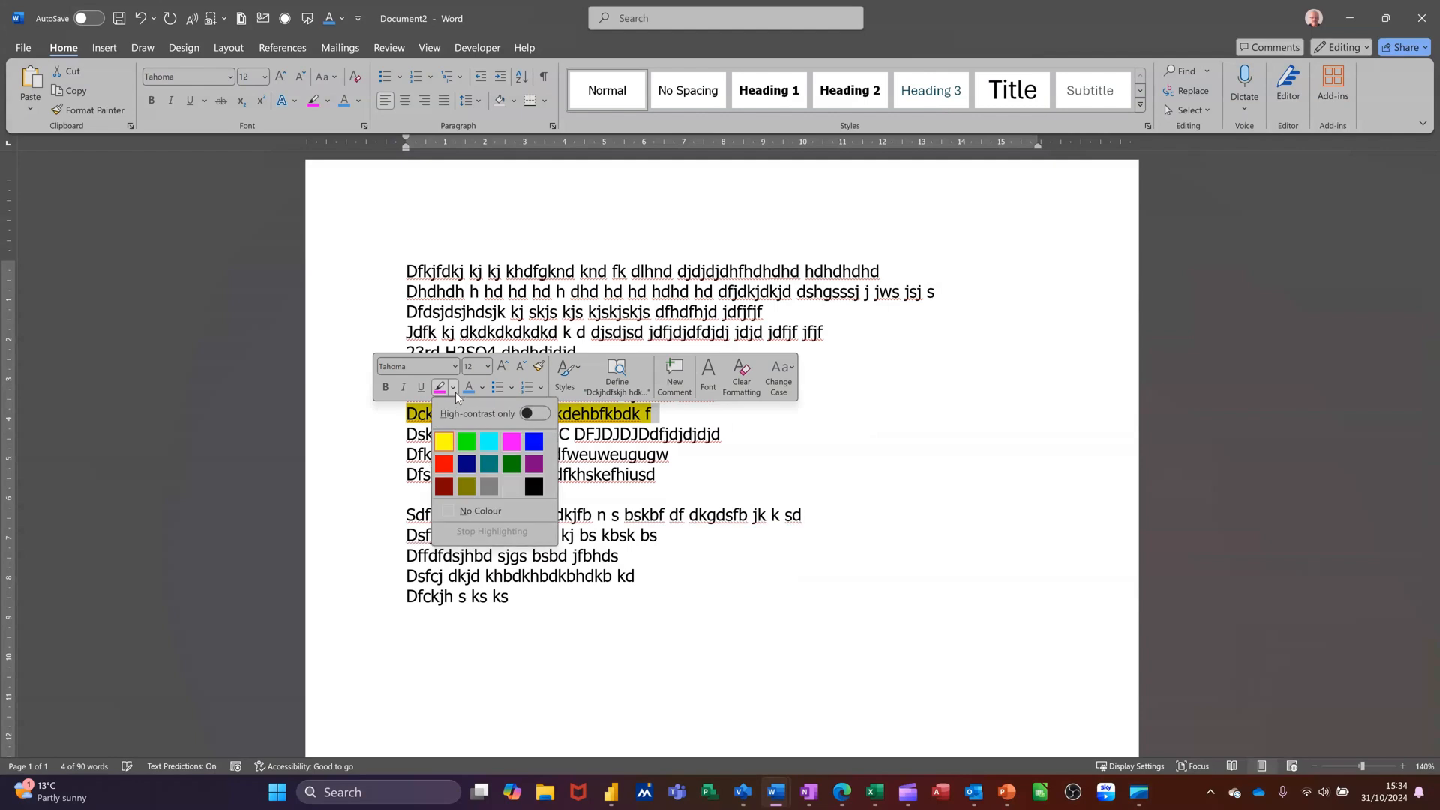
pyautogui.click(472, 514)
pyautogui.click(652, 414)
pyautogui.click(834, 477)
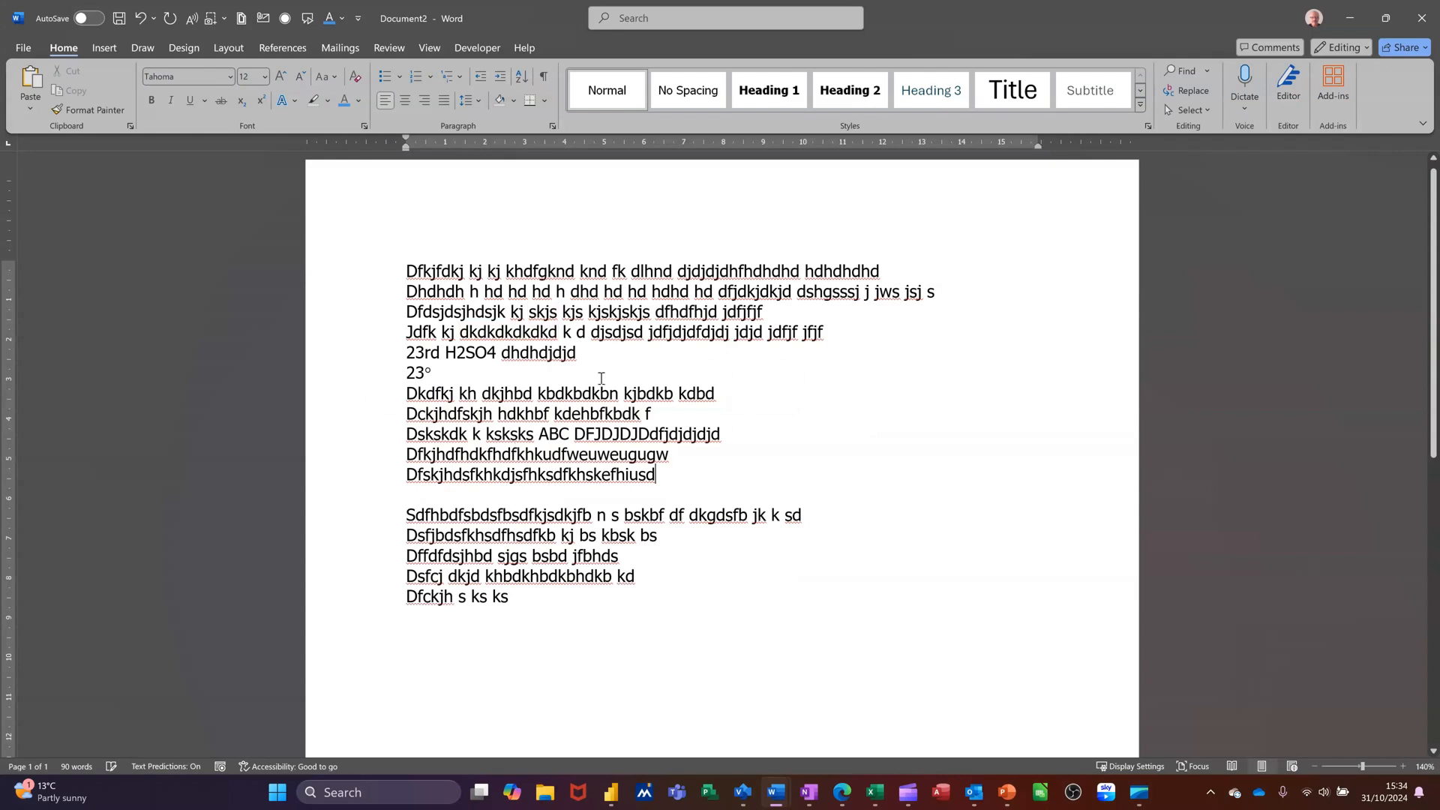
# Delete all the text in the document
pyautogui.moveTo(332, 274); pyautogui.dragTo(390, 598)
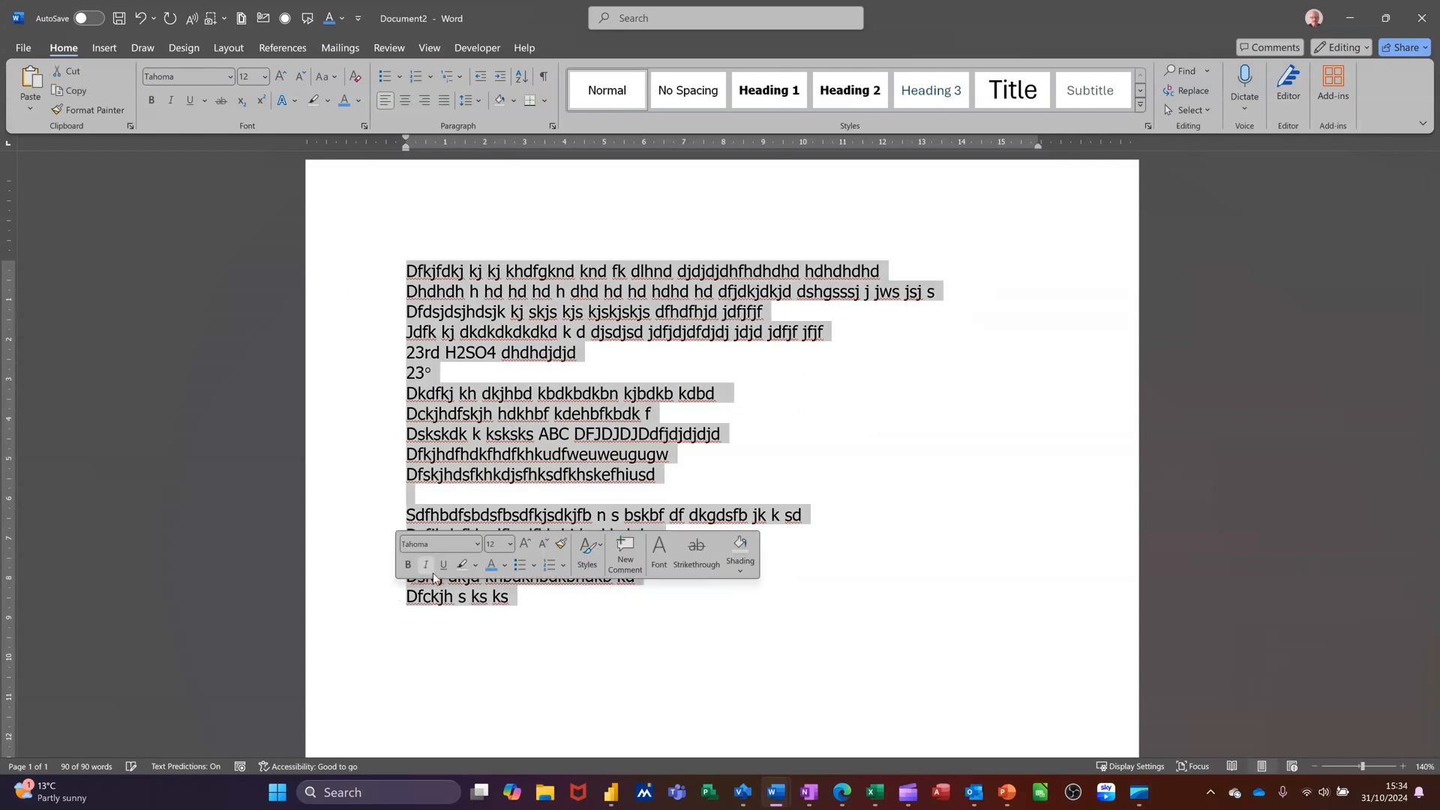
pyautogui.press('Delete')
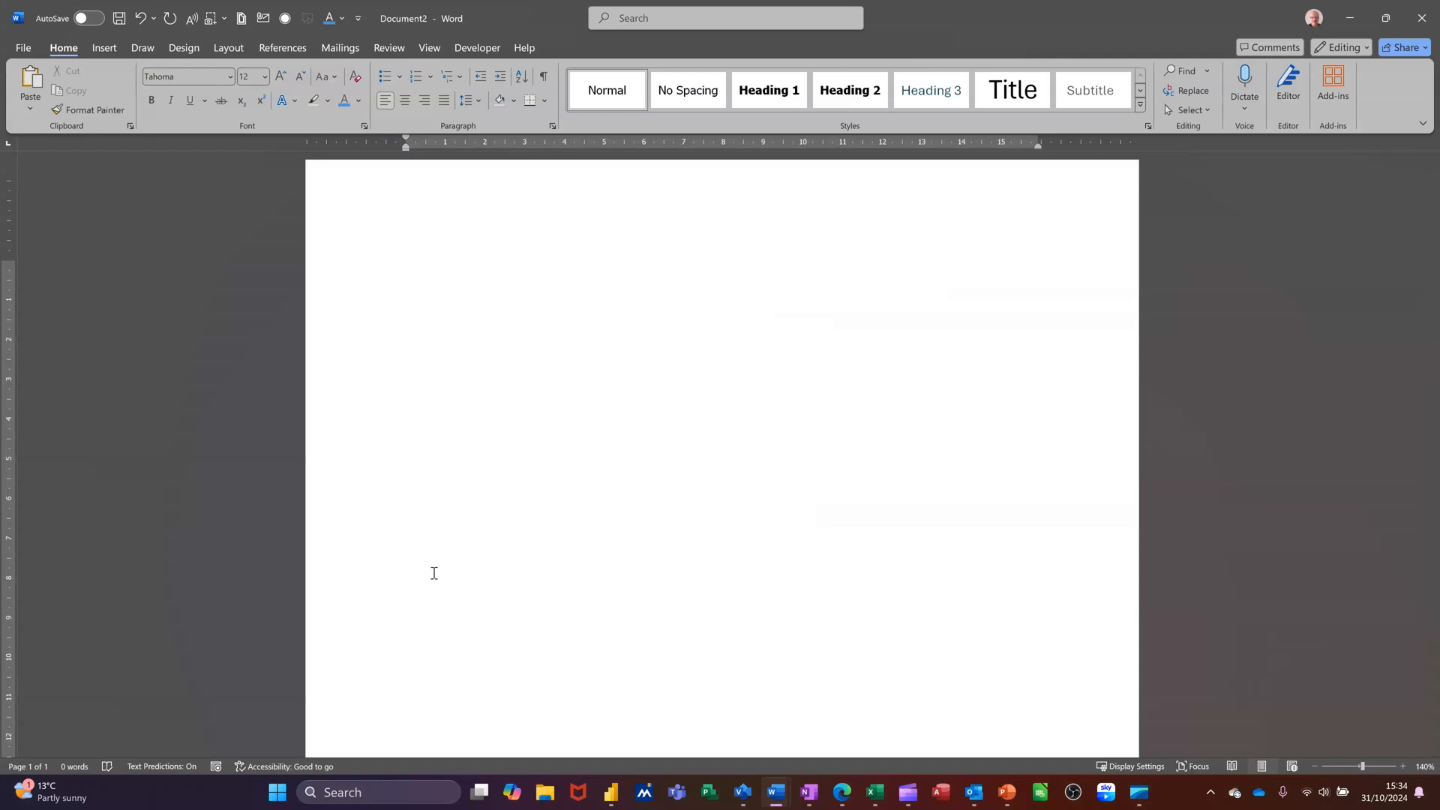
# Generate sample paragraphs by entering =rand()
pyautogui.write('=r')
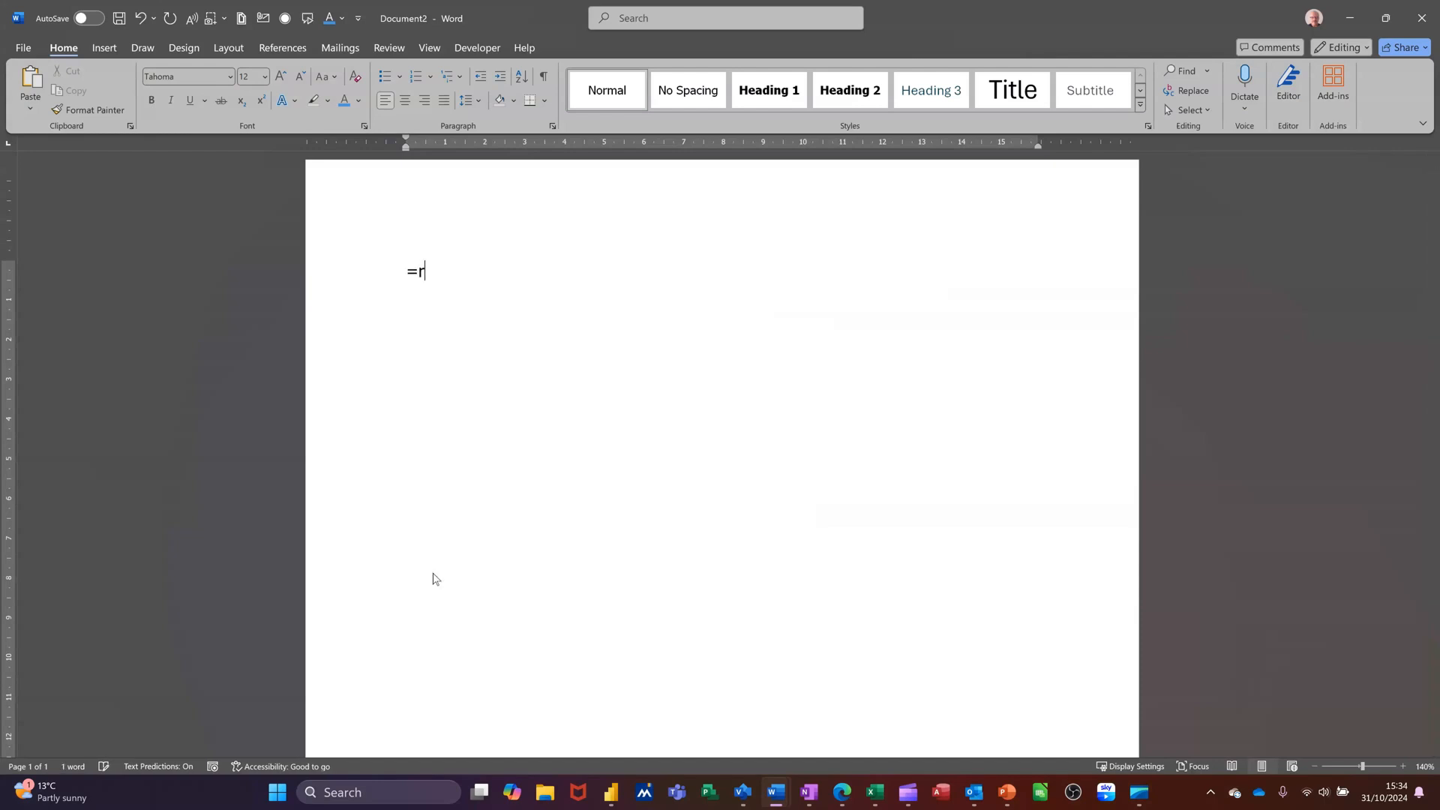
pyautogui.write('and()')
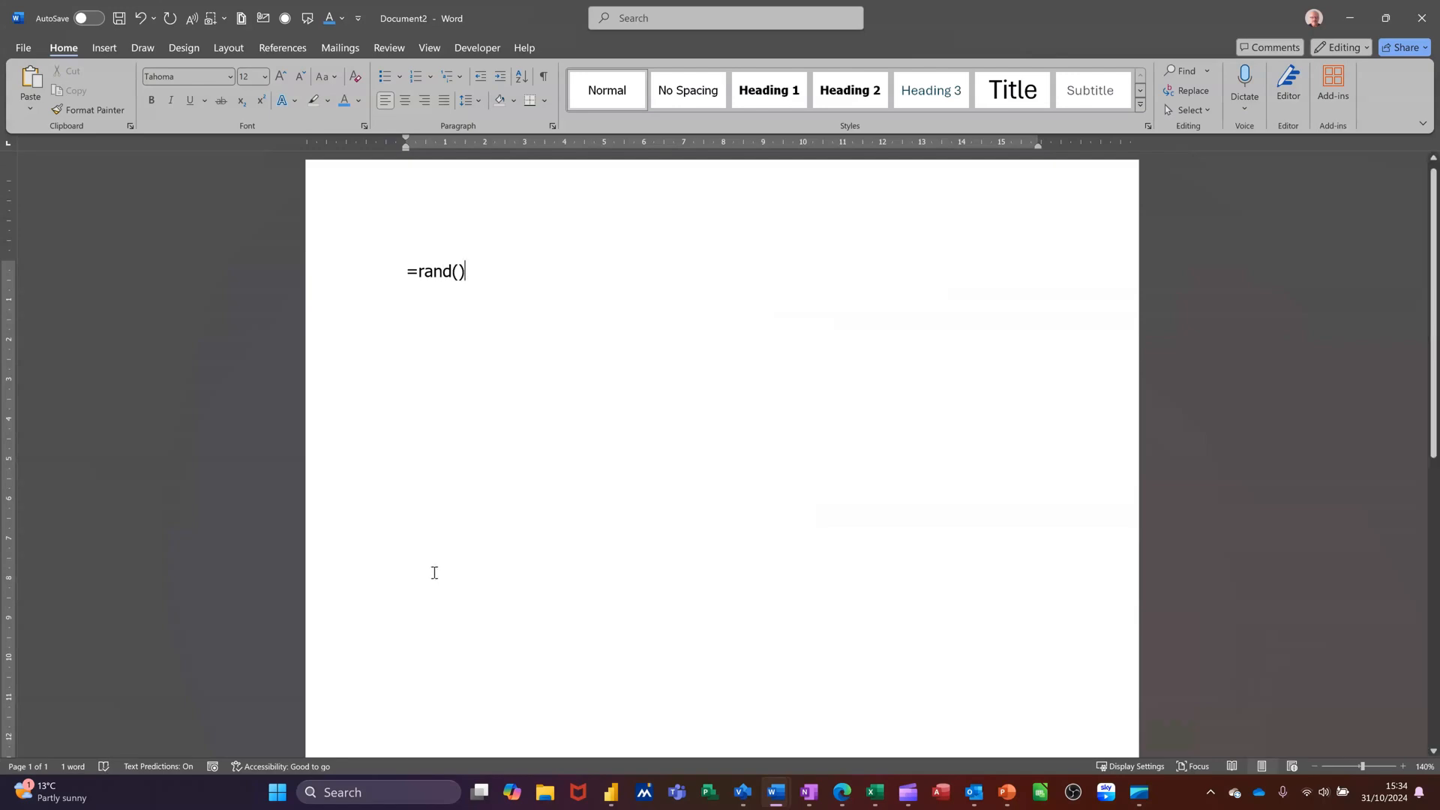
pyautogui.press('Return')
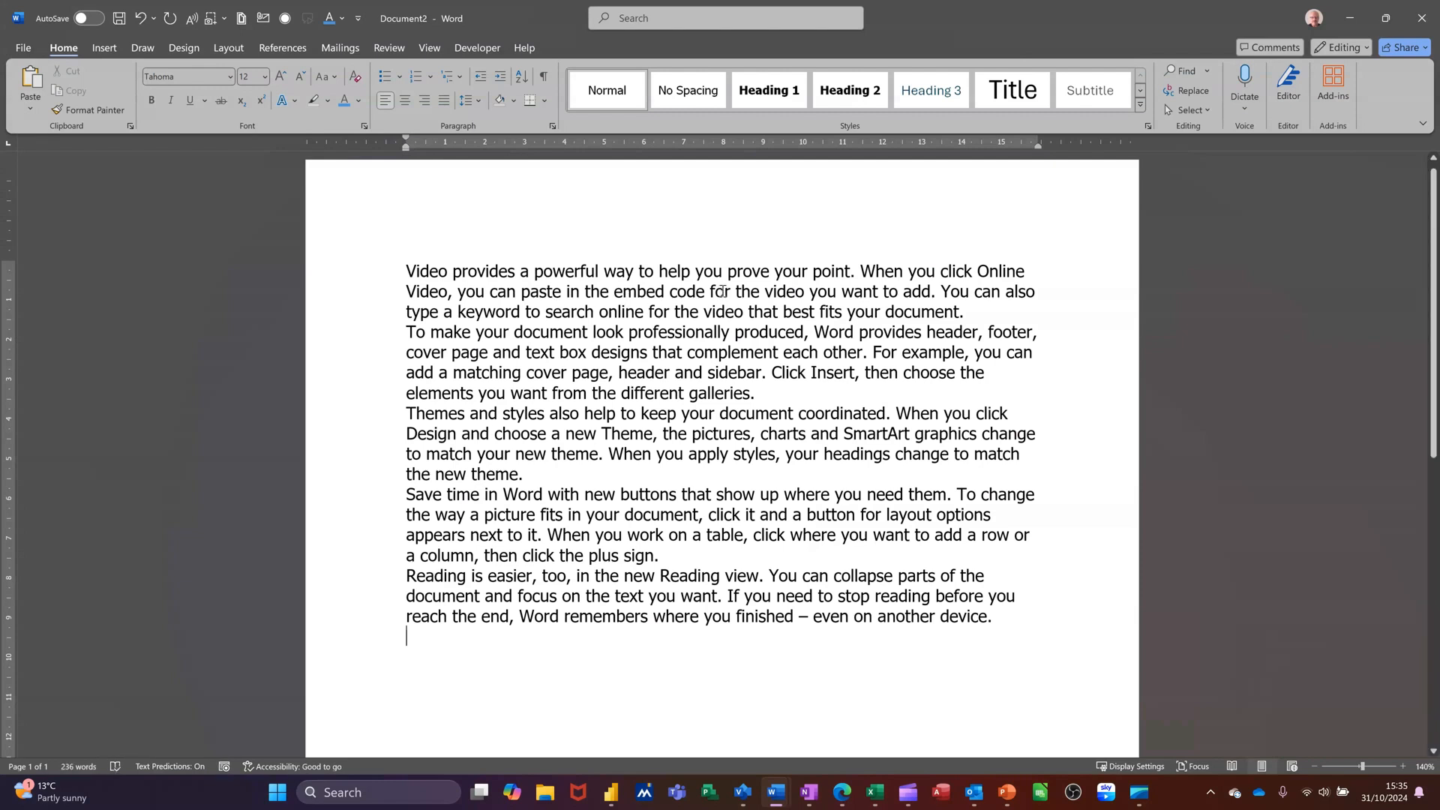
# Make the words 'powerful way' in the first paragraph bold
pyautogui.moveTo(533, 271); pyautogui.dragTo(637, 273)
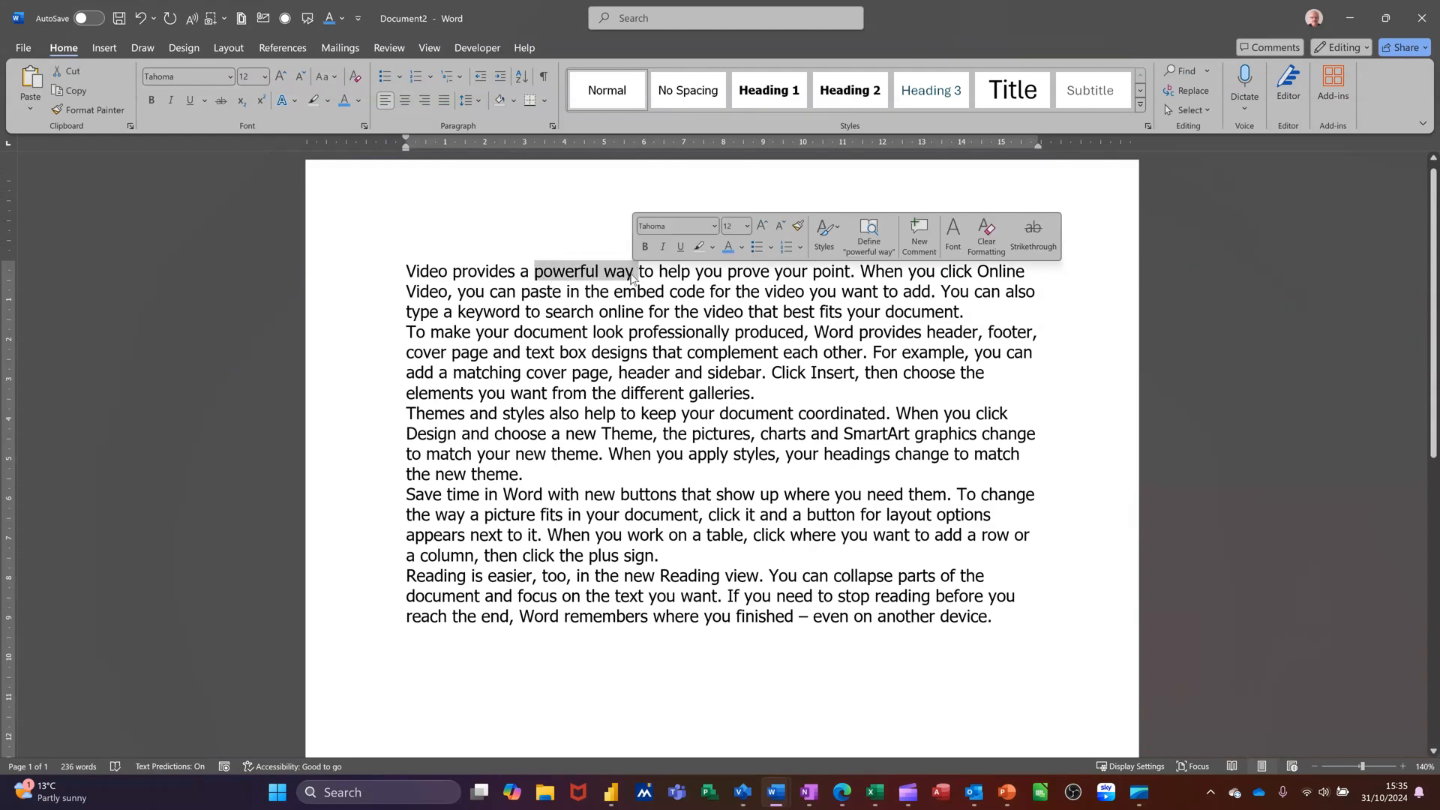
pyautogui.click(646, 247)
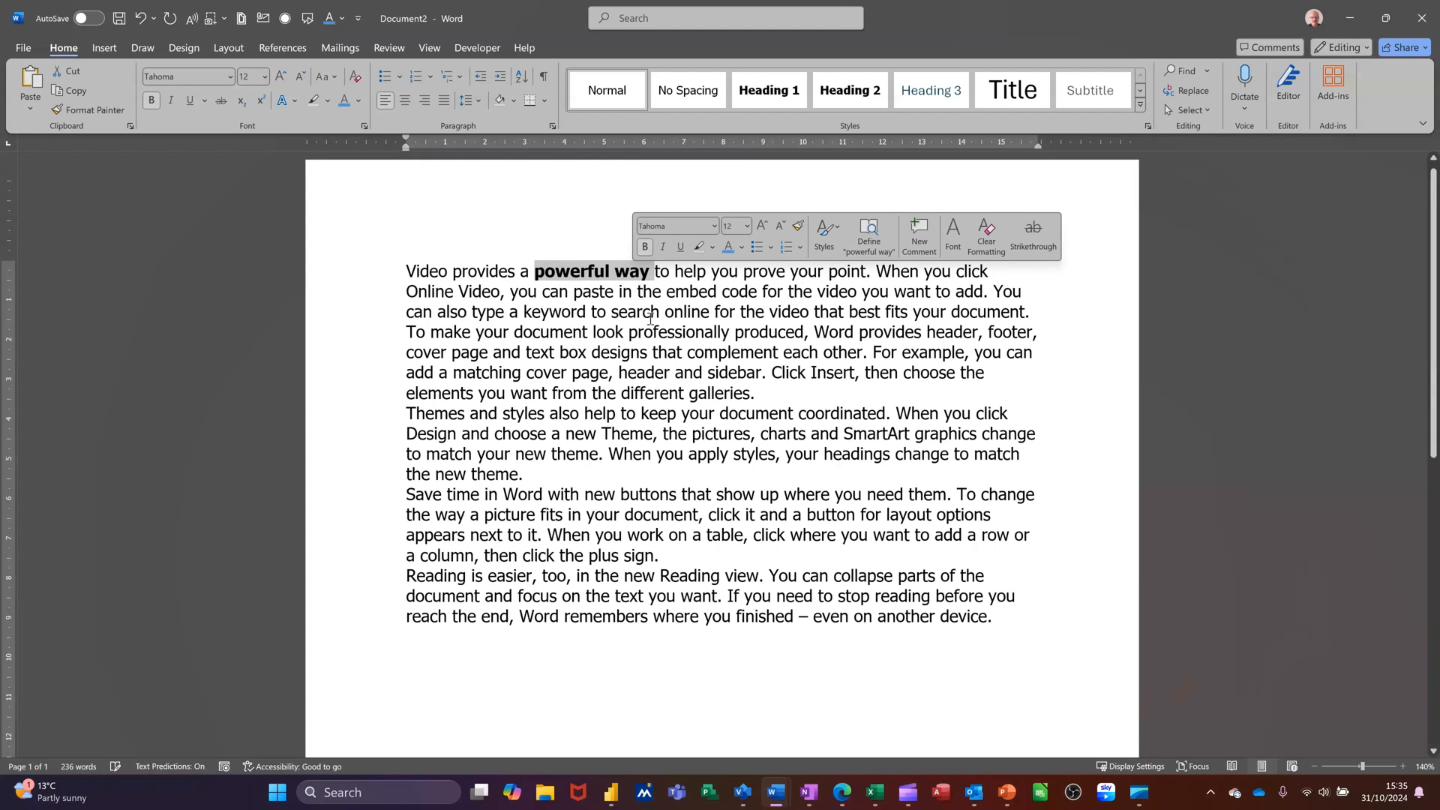
pyautogui.click(703, 371)
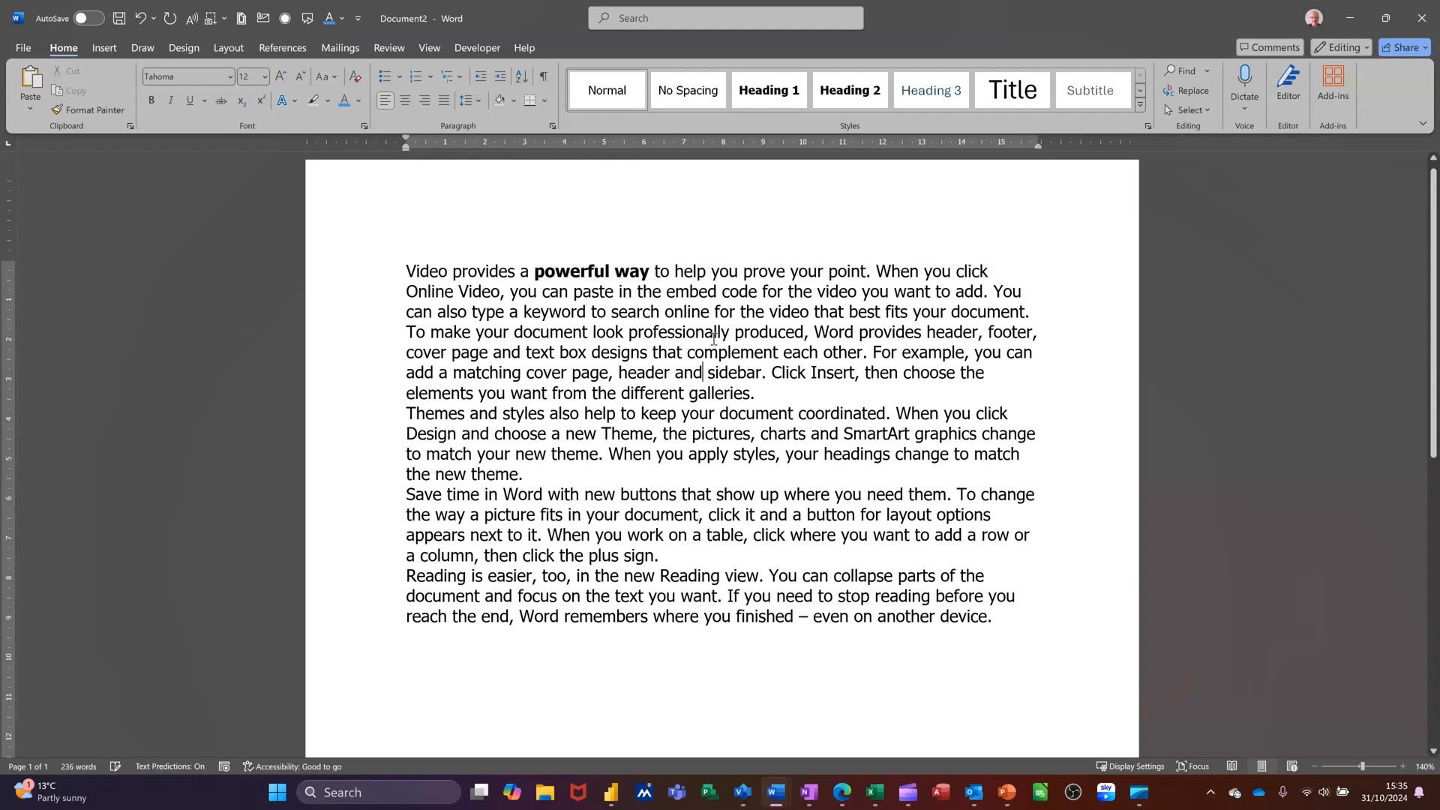
# Italicise the word 'online' and underline the word 'header'
pyautogui.doubleClick(683, 315)
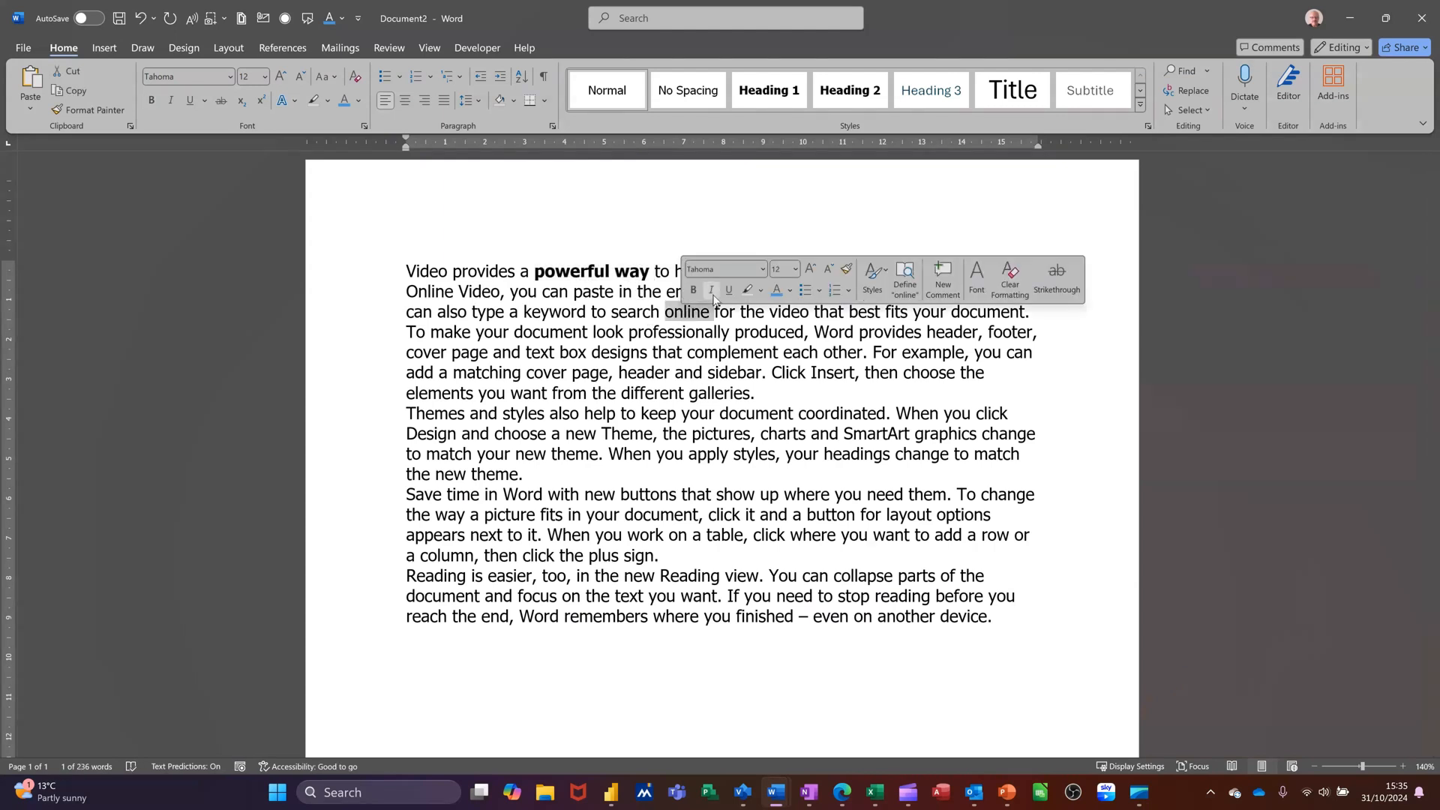
pyautogui.click(712, 292)
pyautogui.doubleClick(641, 371)
pyautogui.click(687, 348)
# Colour the word 'new' in the third paragraph red
pyautogui.doubleClick(580, 435)
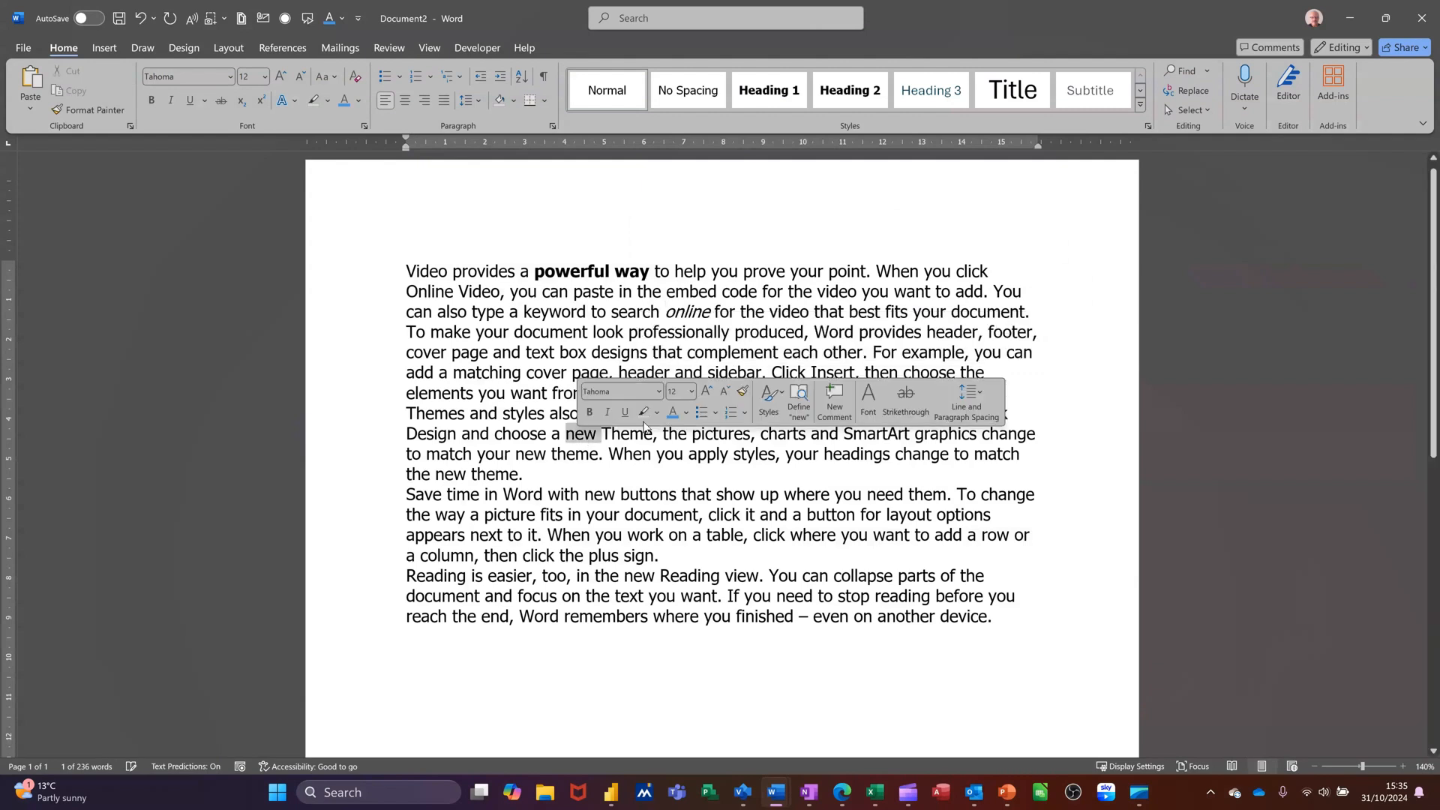
pyautogui.click(685, 415)
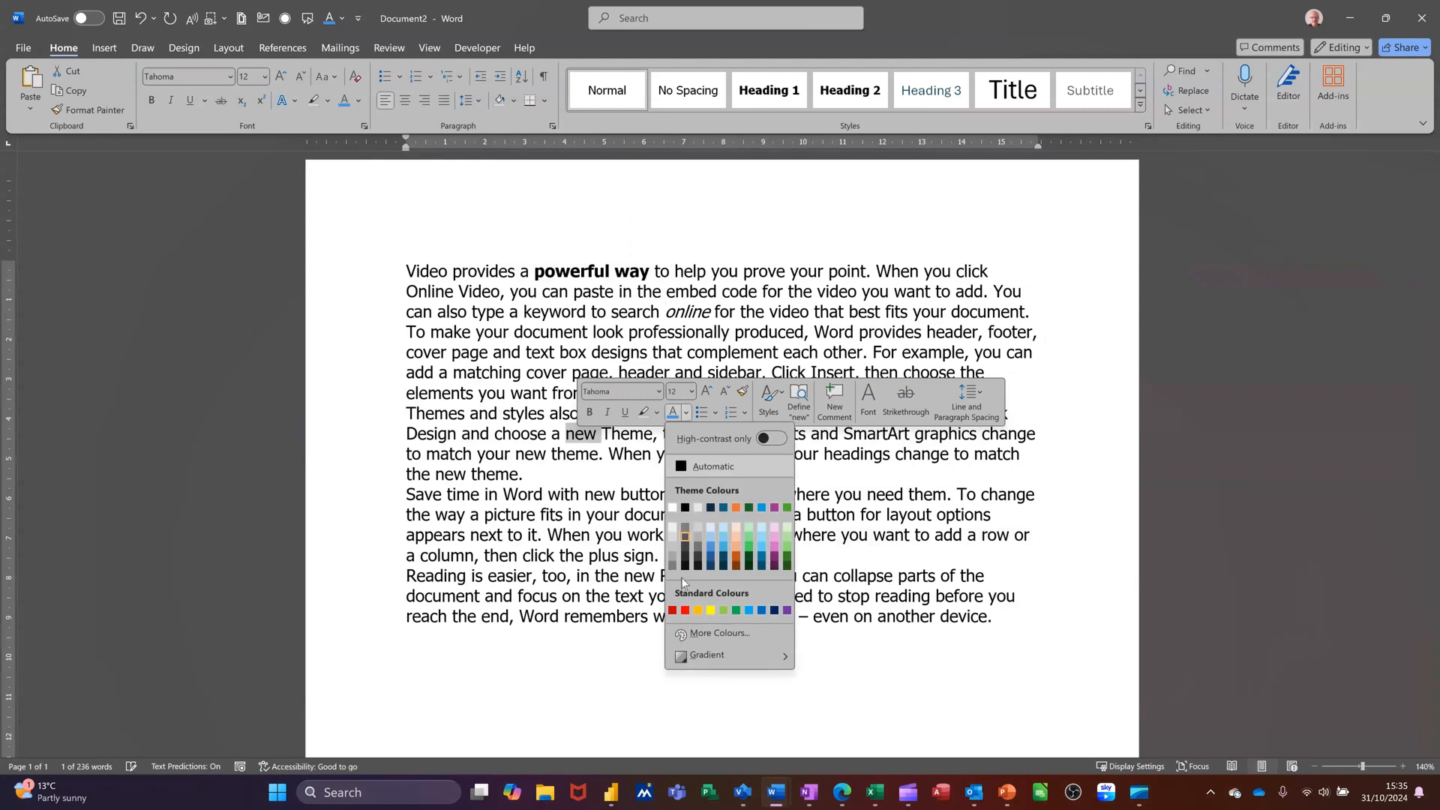
pyautogui.click(686, 613)
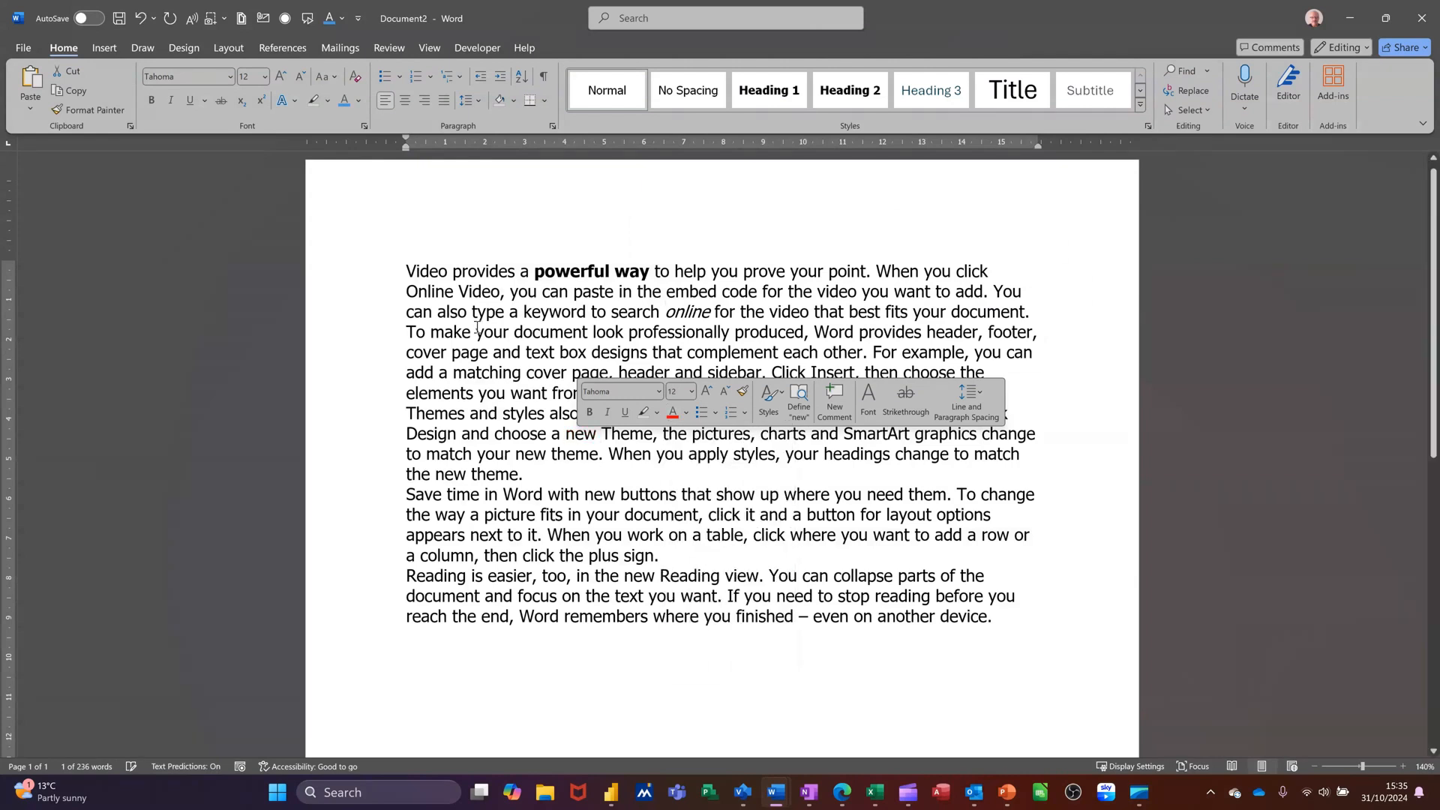
pyautogui.click(721, 454)
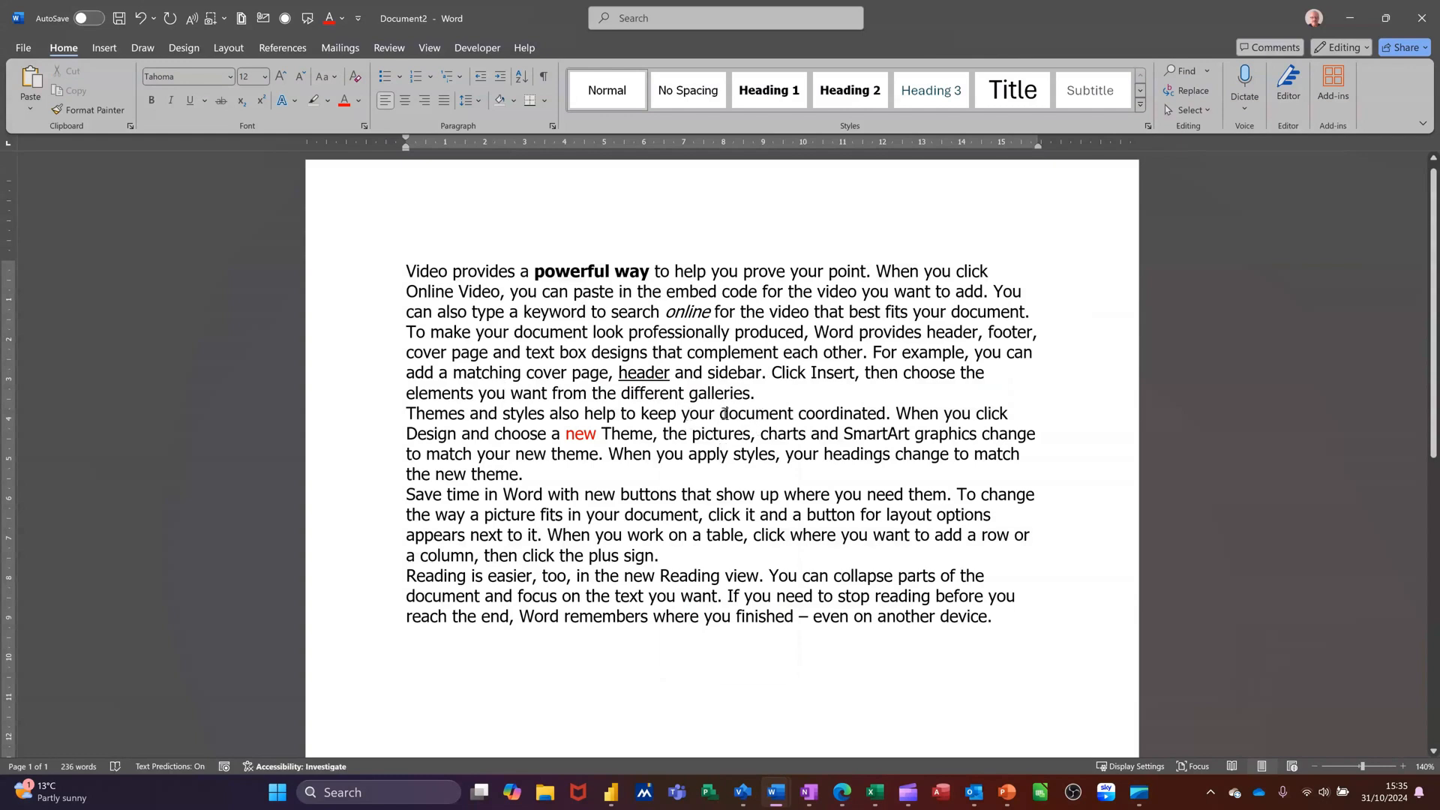
# Make the words 'document coordinated' bold
pyautogui.moveTo(722, 413); pyautogui.dragTo(887, 416)
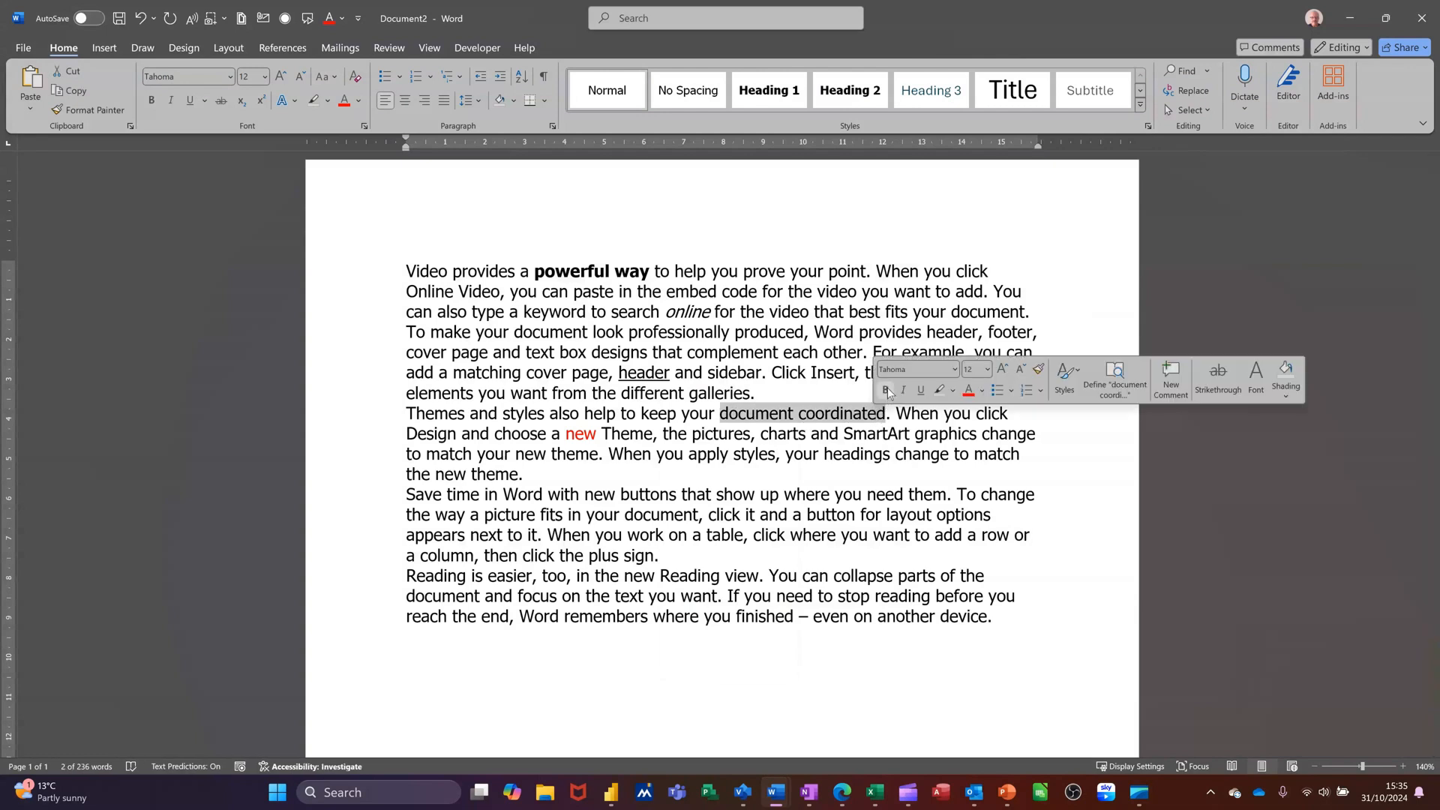
pyautogui.click(886, 389)
pyautogui.click(793, 454)
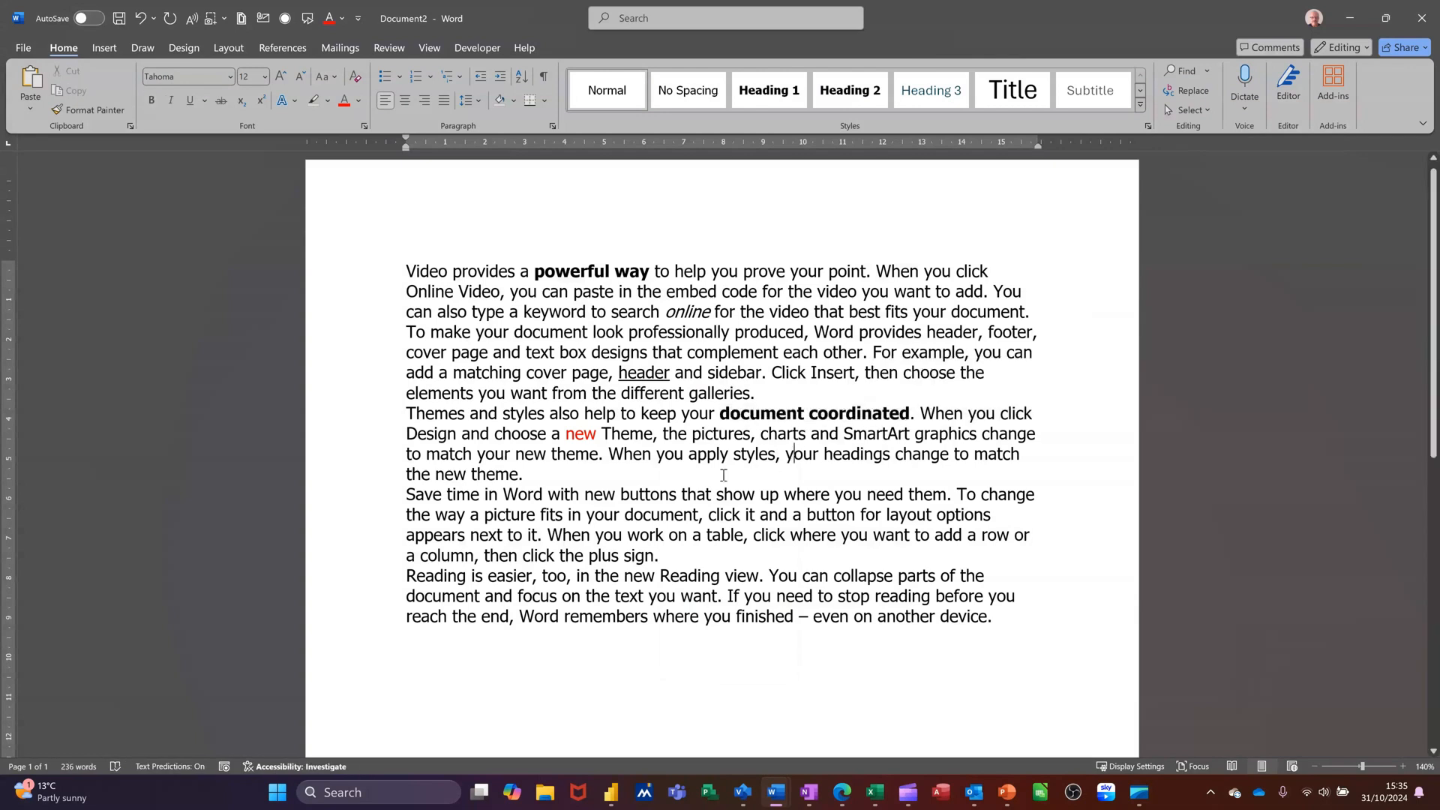